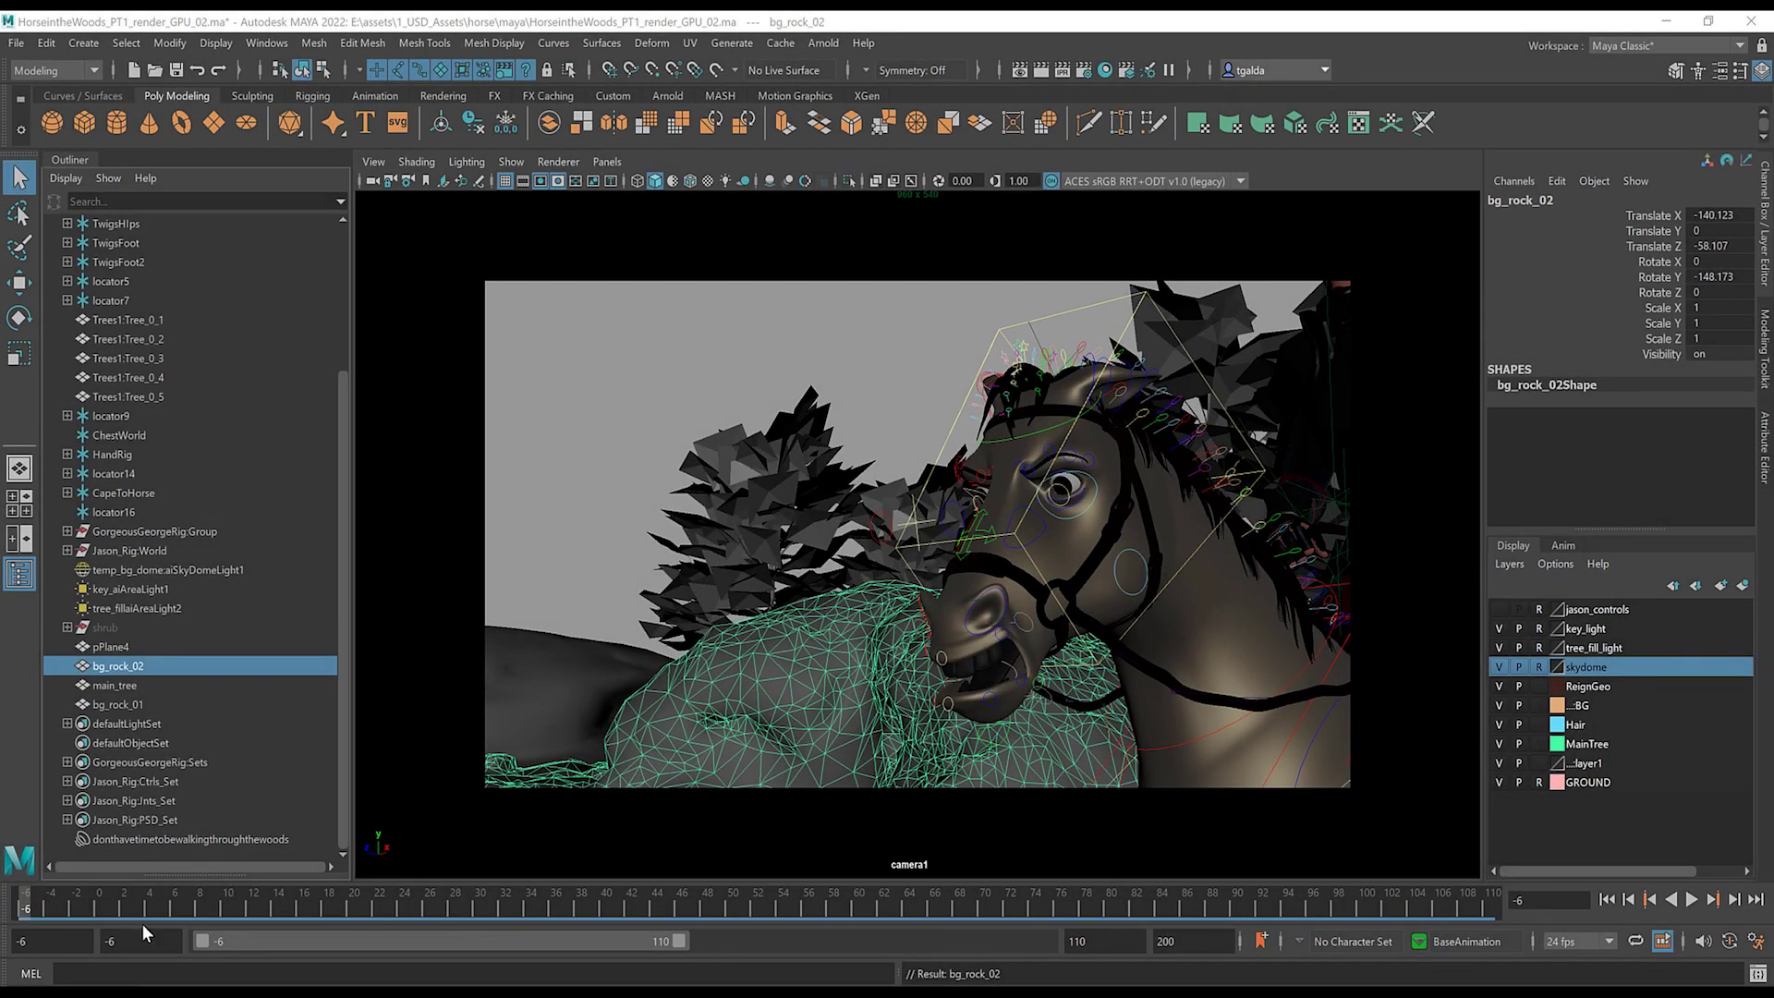
- Scrub and play the horse animation, then stop back at frame -6
mouse_move(56, 910)
left_mouse_down()
mouse_move(1340, 911)
mouse_move(3, 922)
left_mouse_up()
left_click(1691, 899)
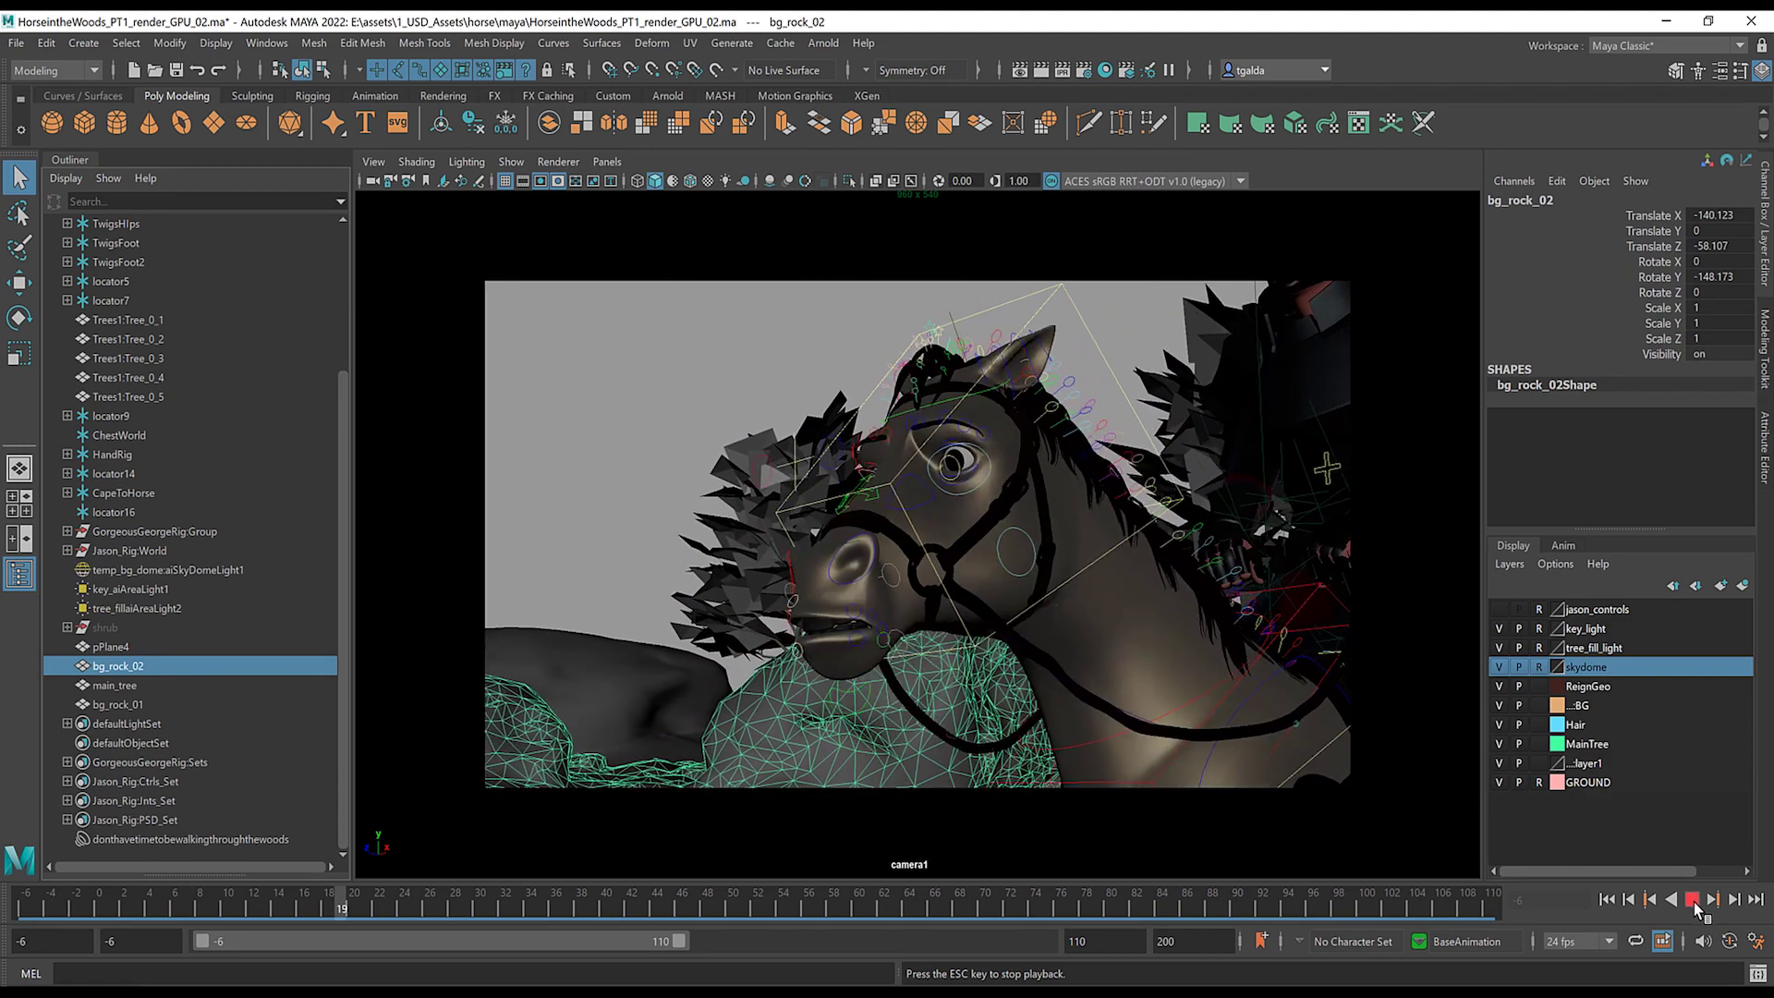
left_click(1692, 900)
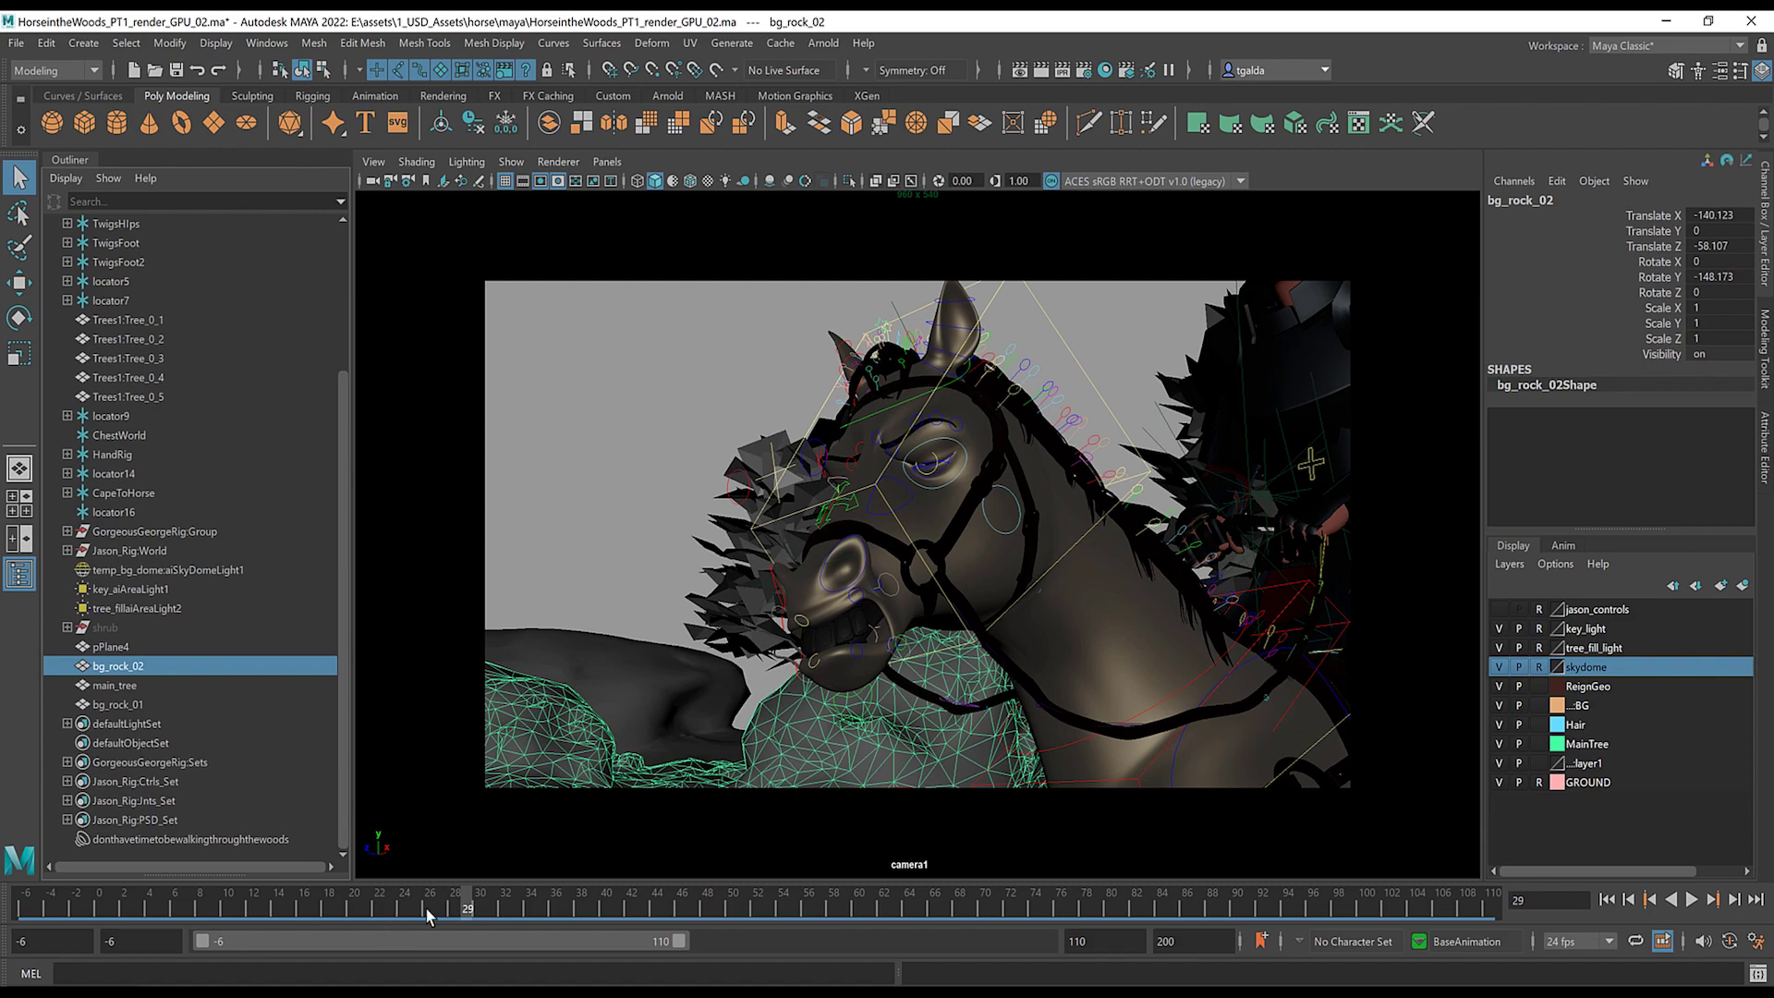
key("alt+v")
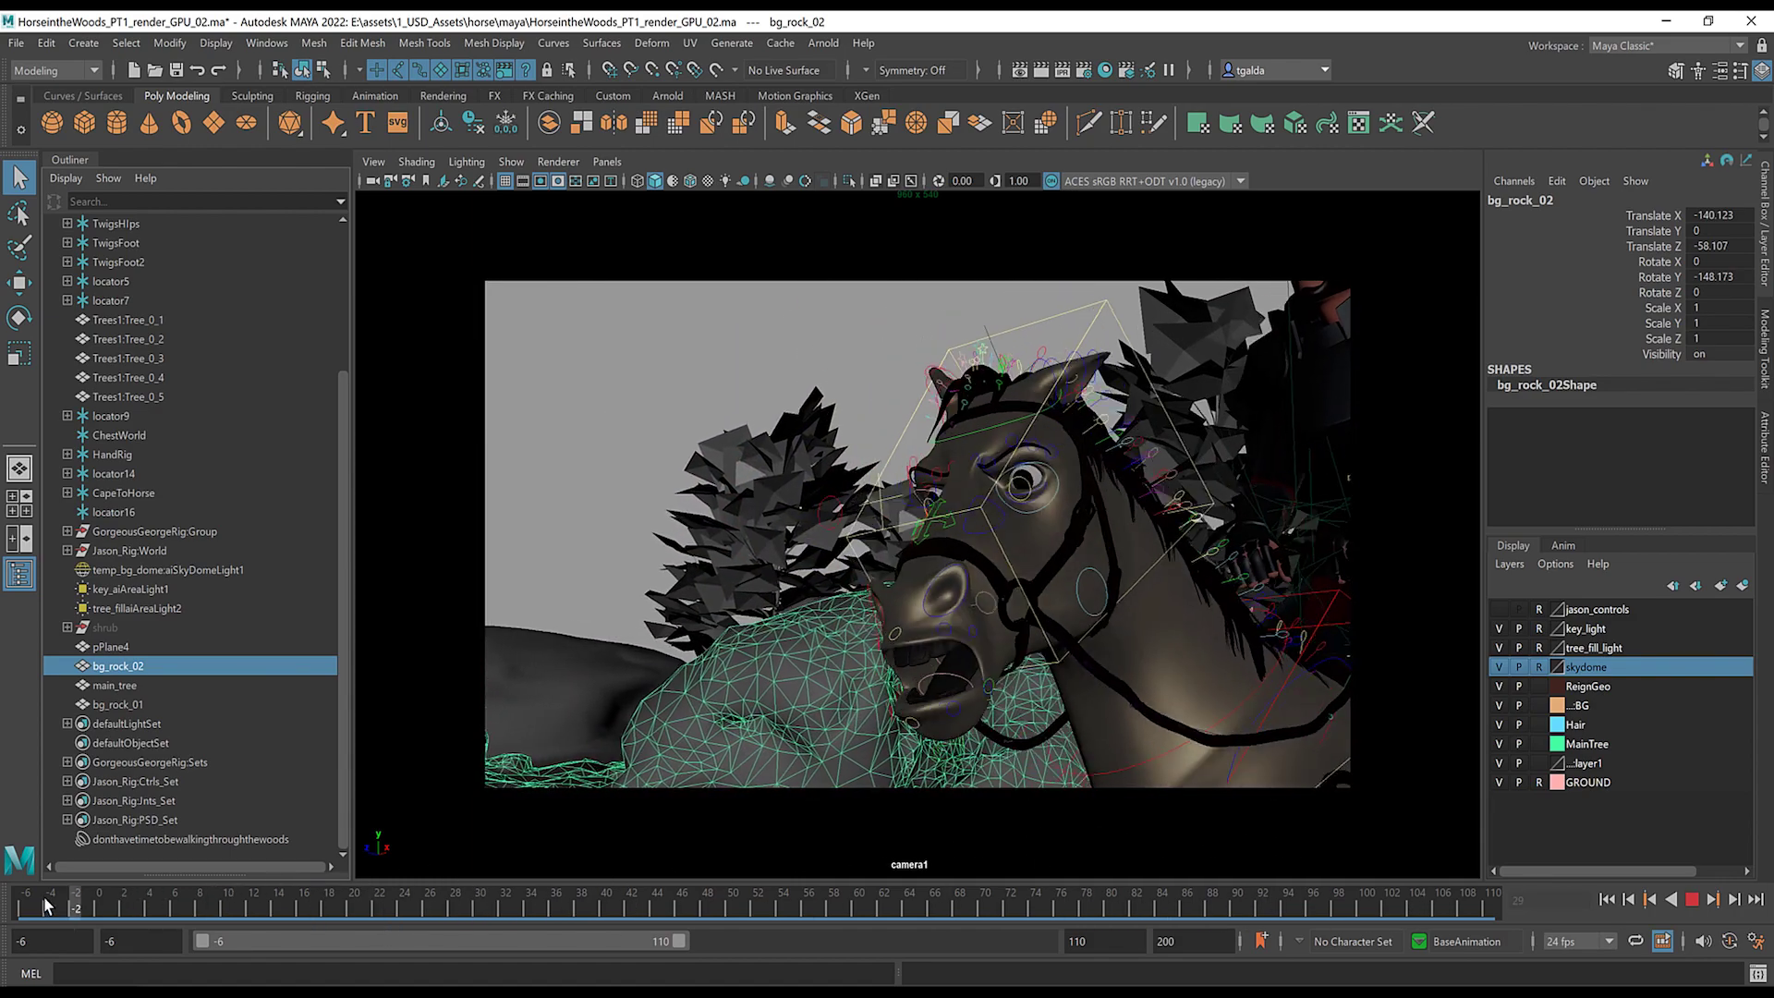
left_click(27, 906)
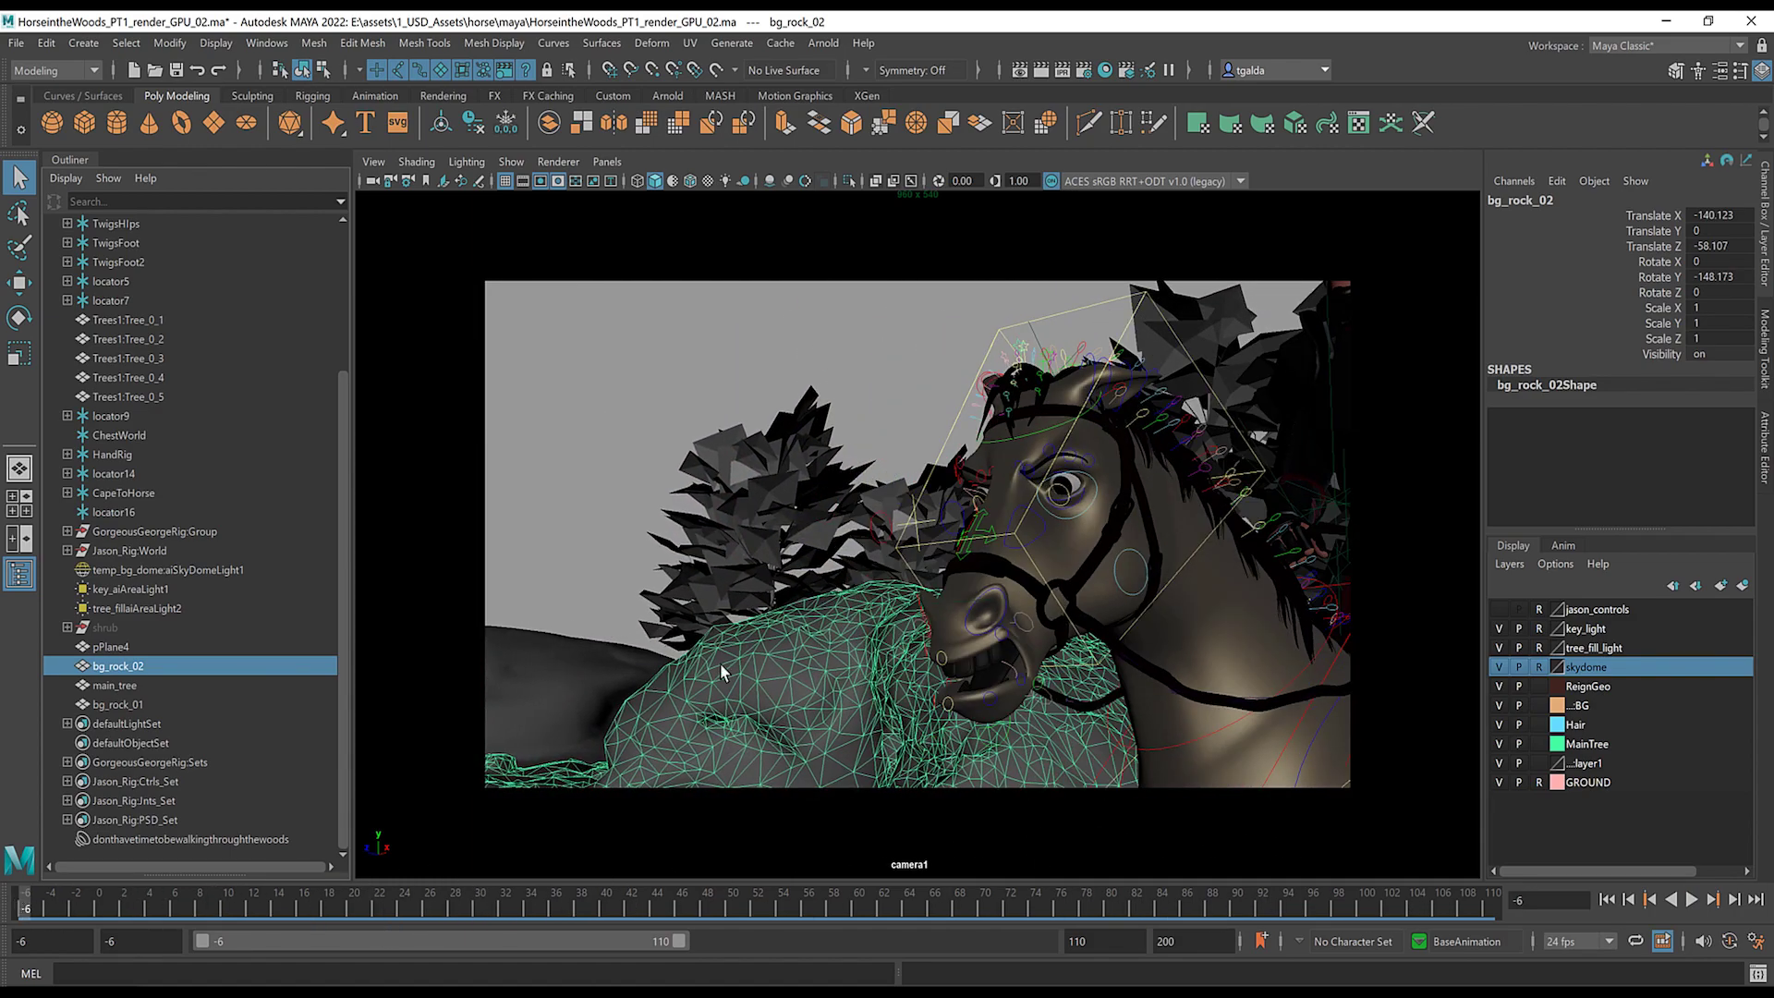
- Load OmniverseMayaLoader.mll in the Plug-in Manager after filtering by 'omni'
left_click(264, 43)
mouse_move(434, 227)
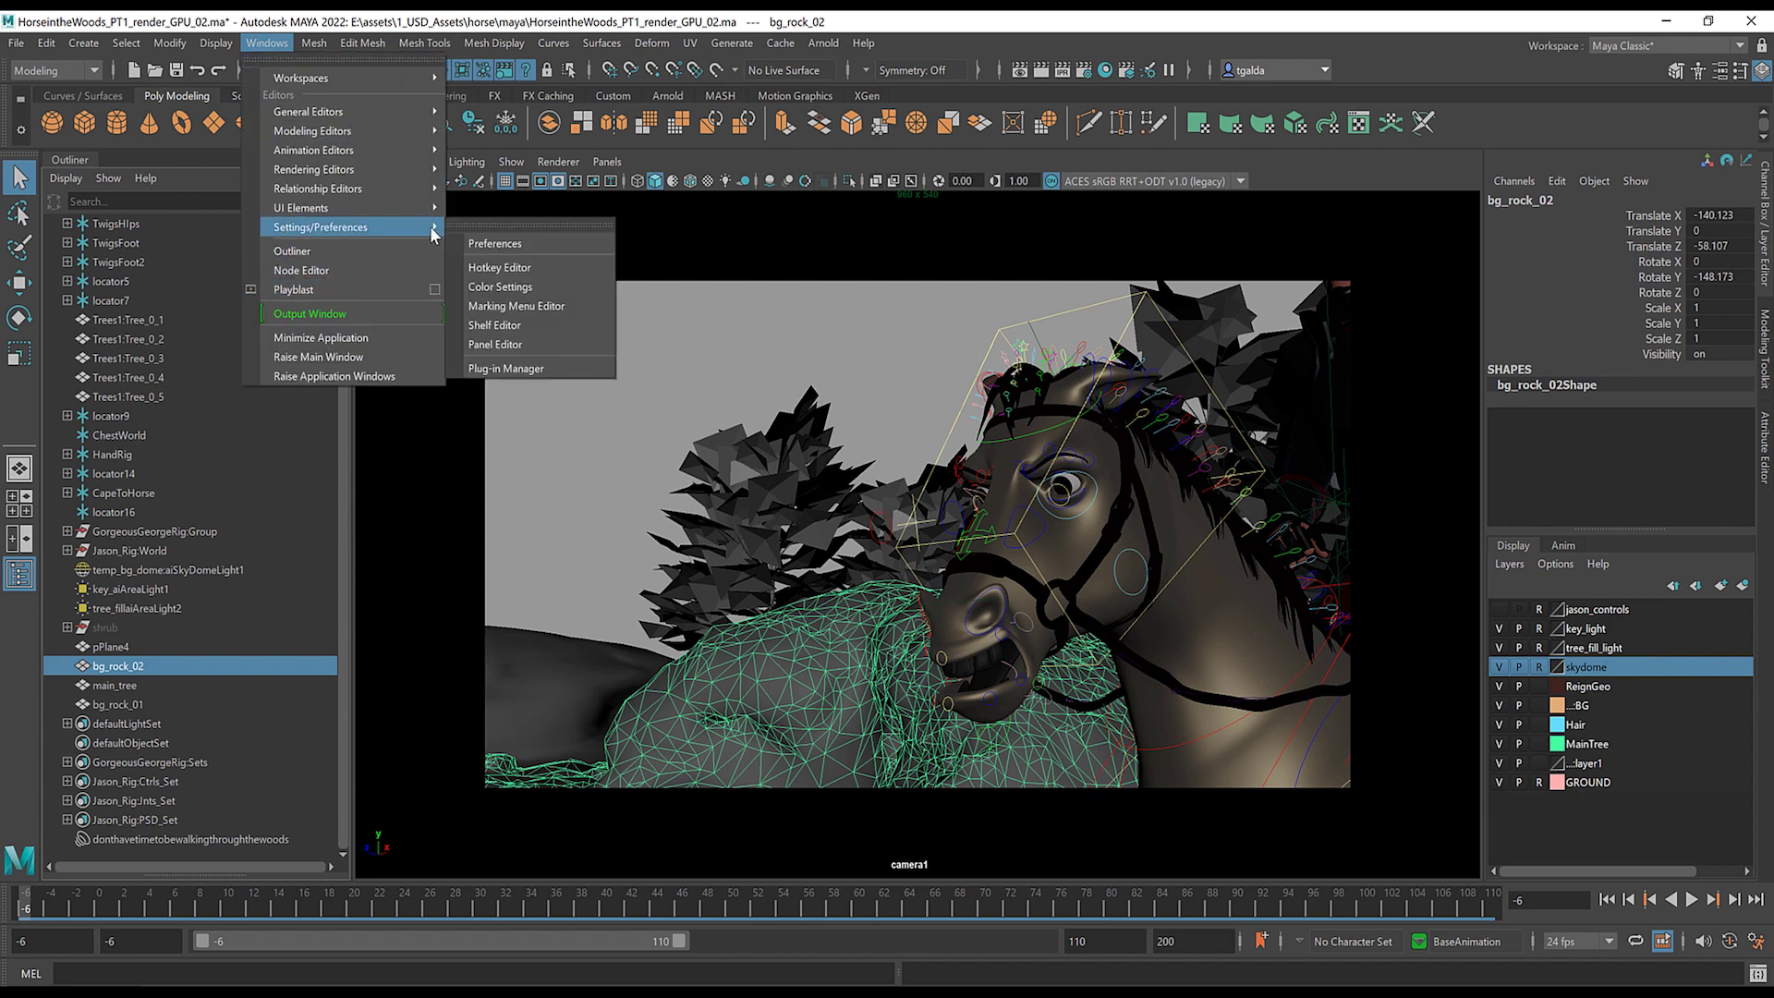
left_click(528, 368)
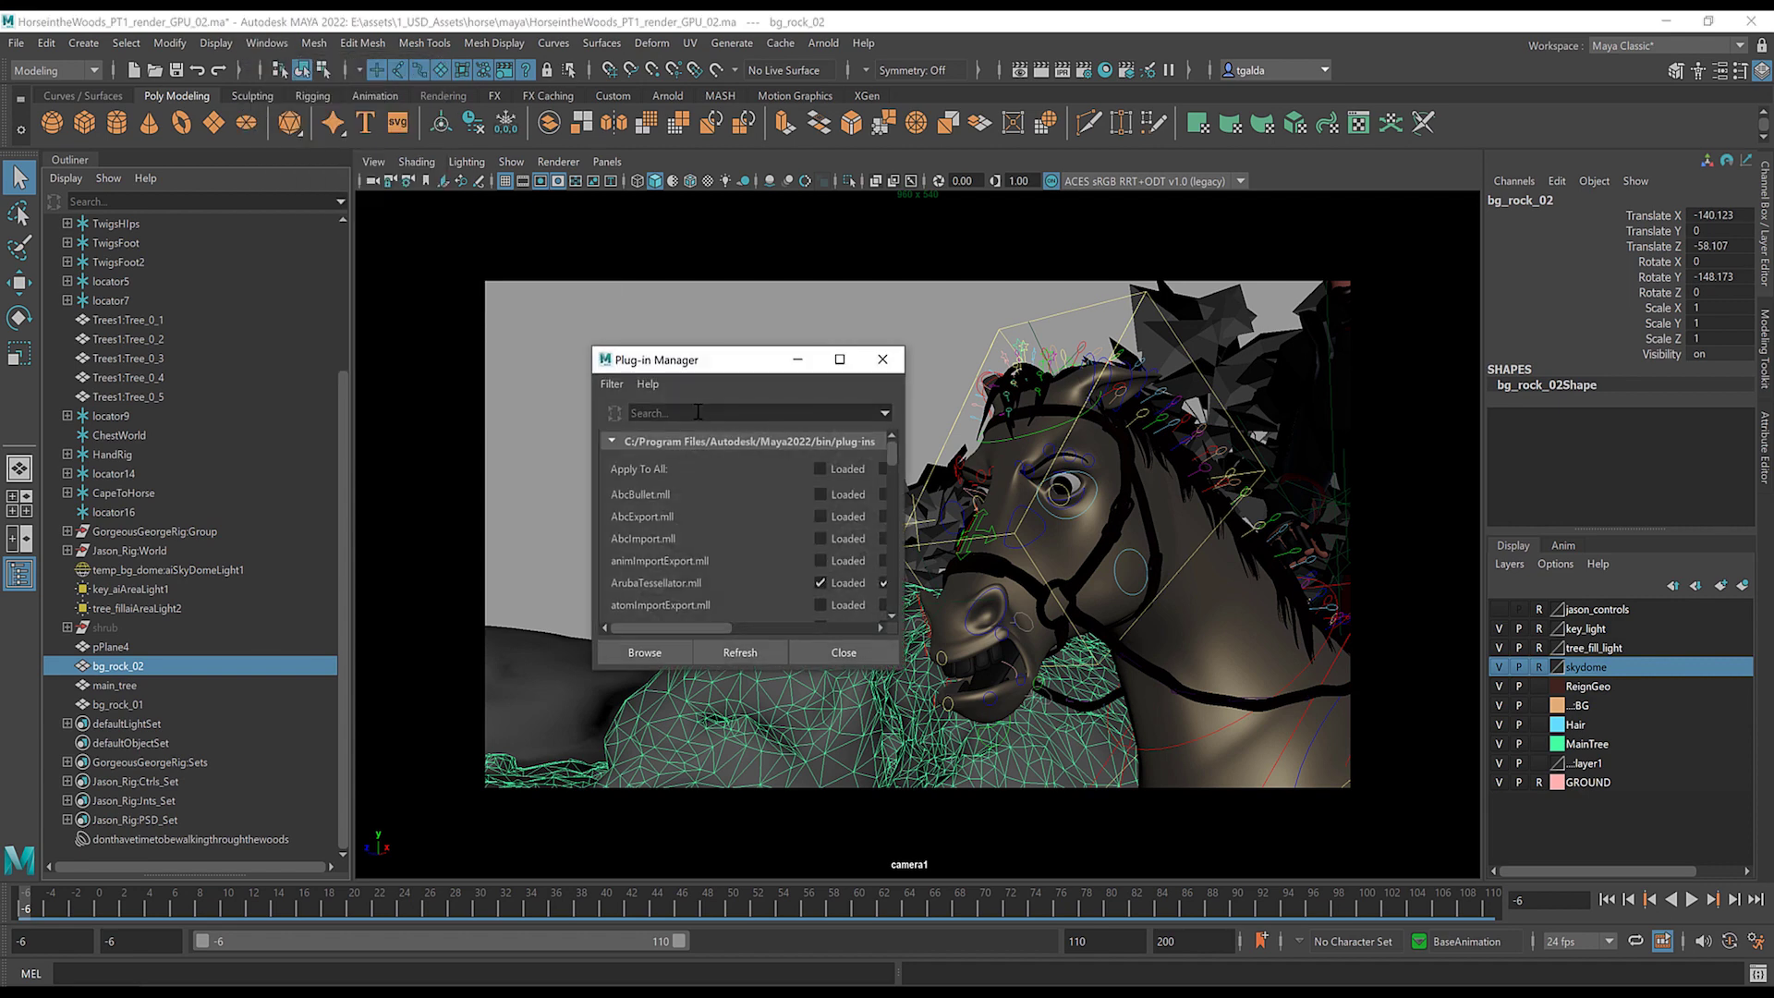
type("omni")
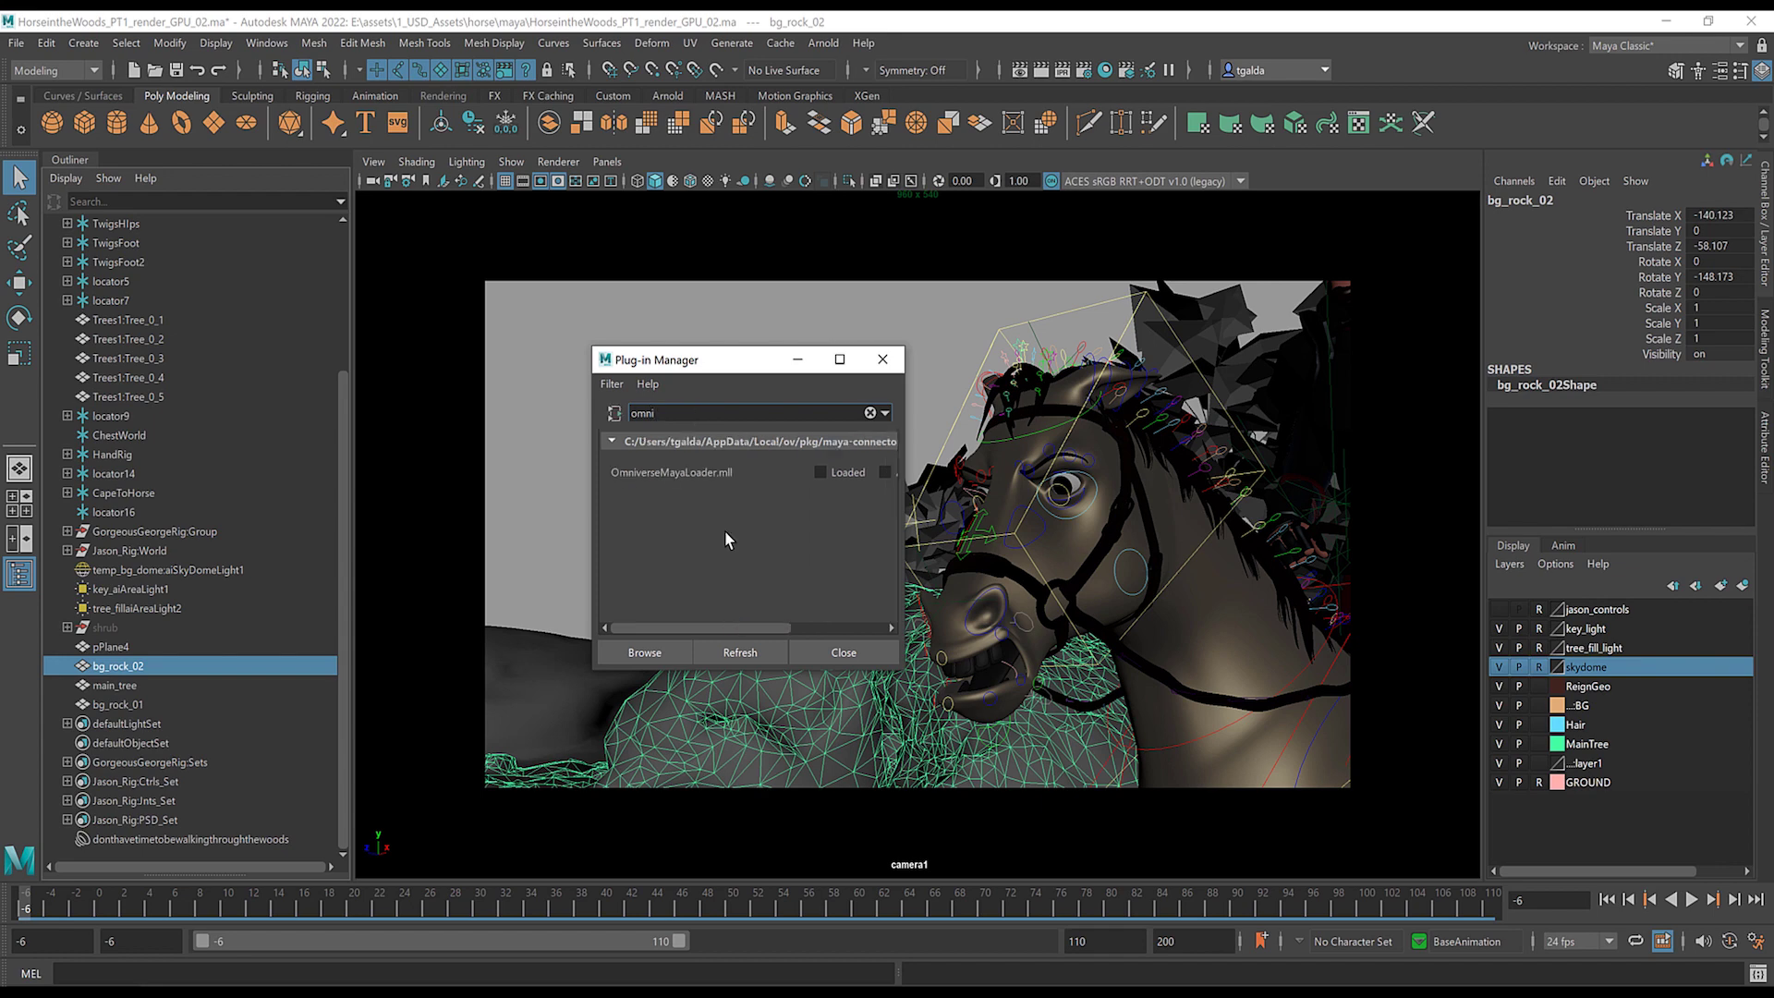
left_click(821, 473)
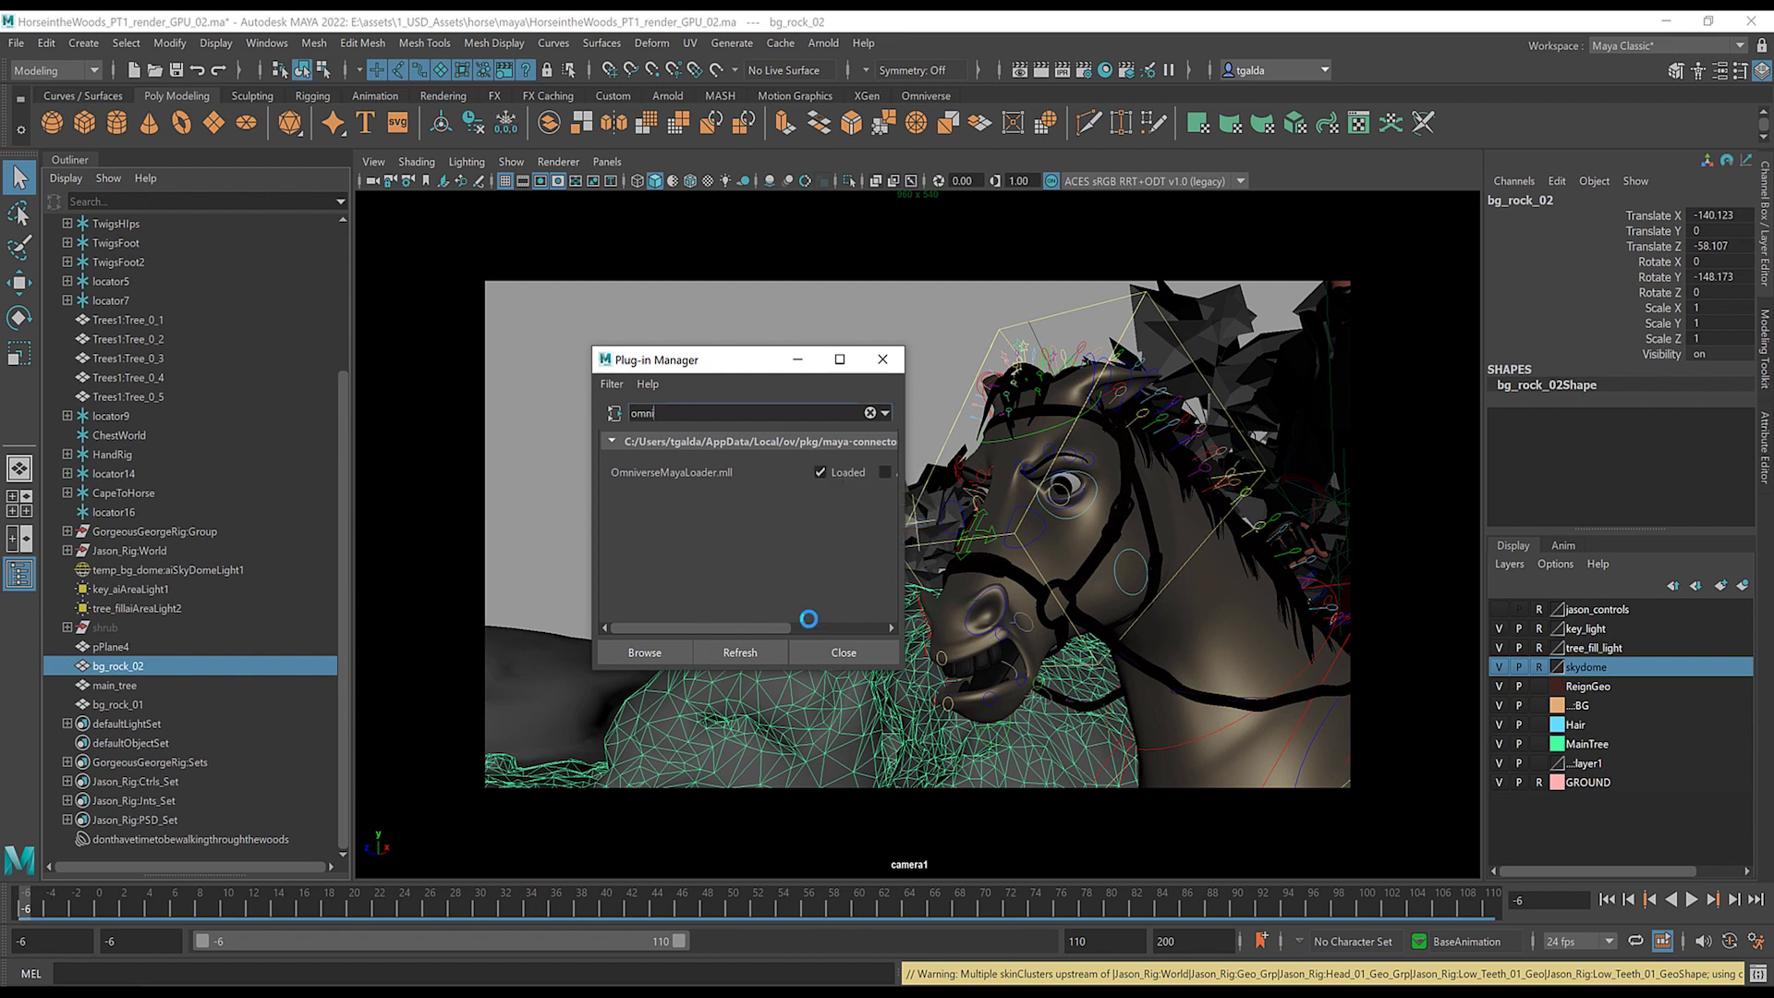
left_click(841, 652)
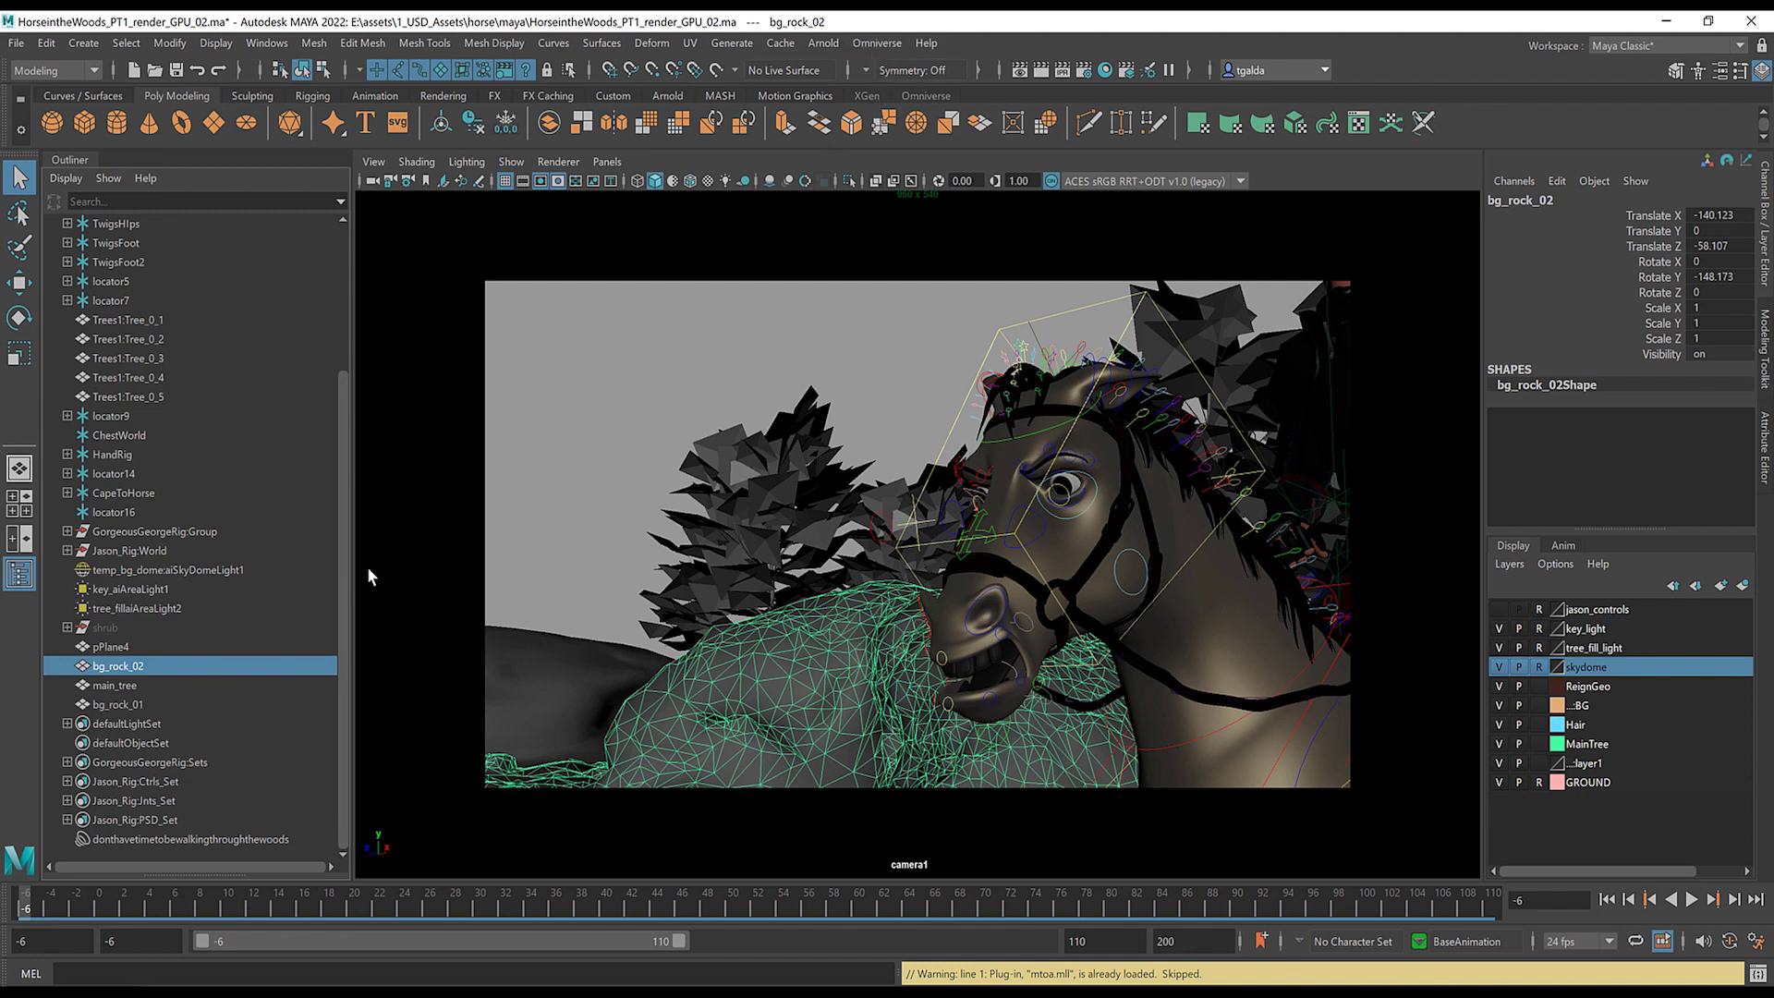
left_click(875, 45)
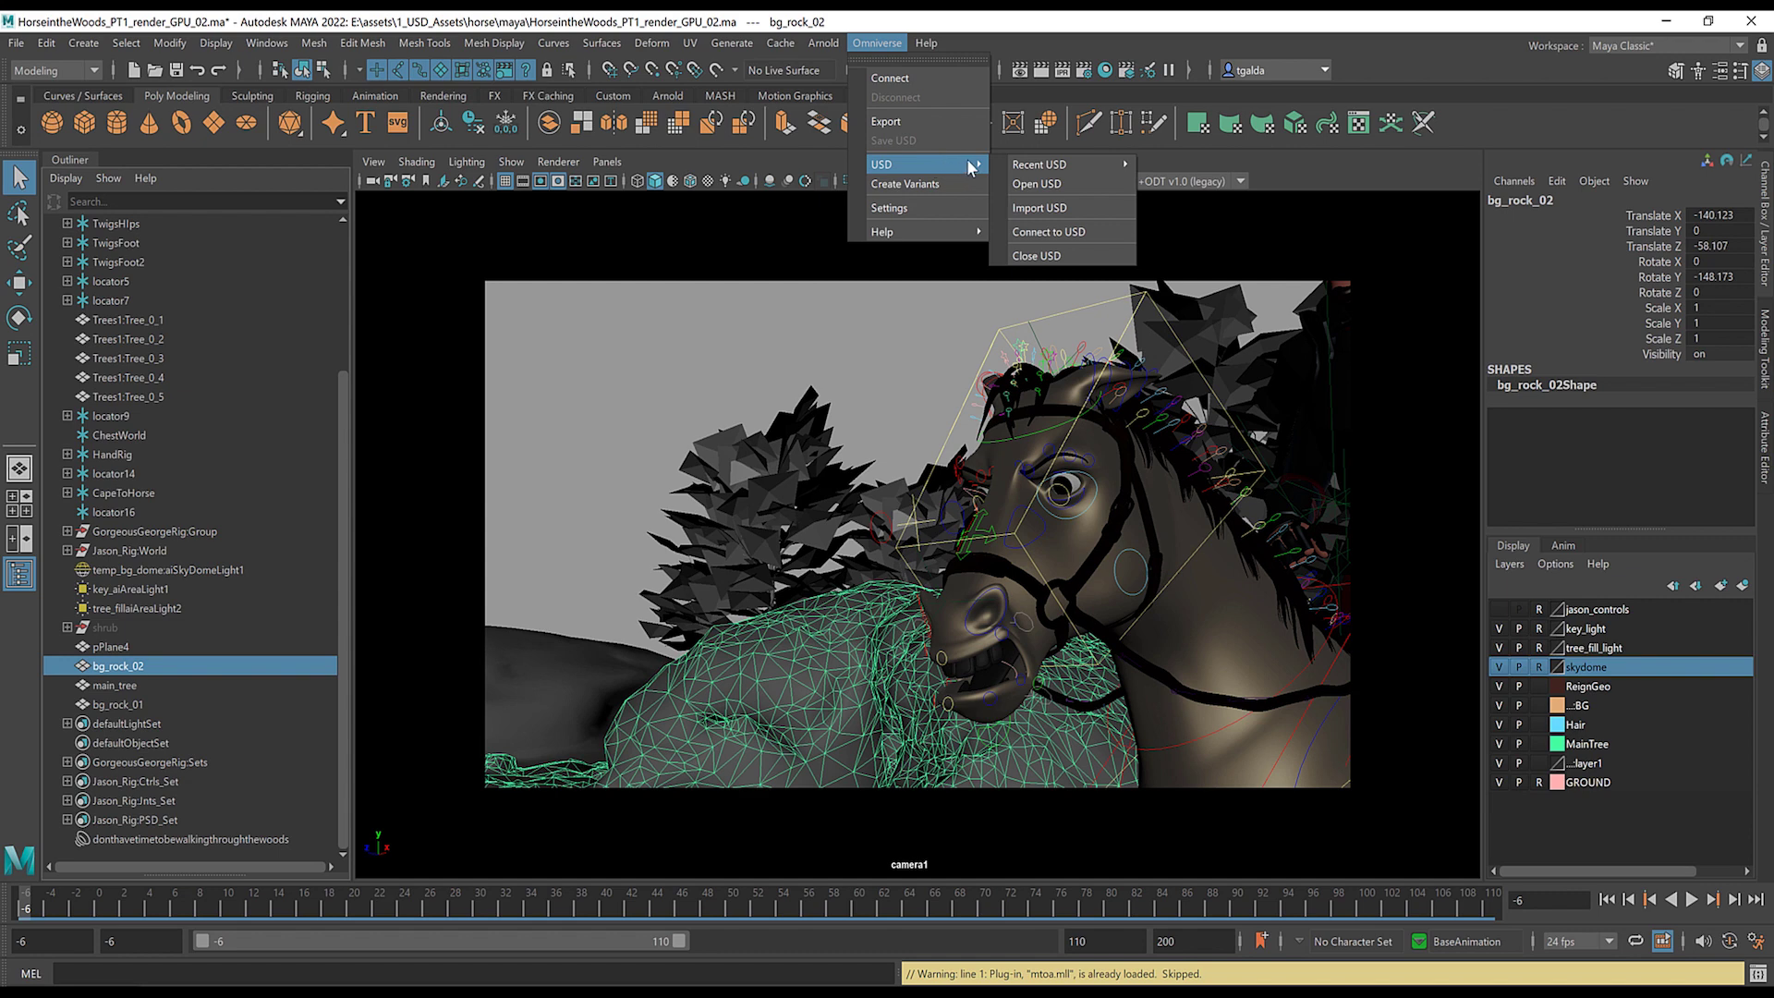
- Select bg_rock_01 and bg_rock_02 and target bg_rocks_shot01.usd in the export window
left_click(942, 124)
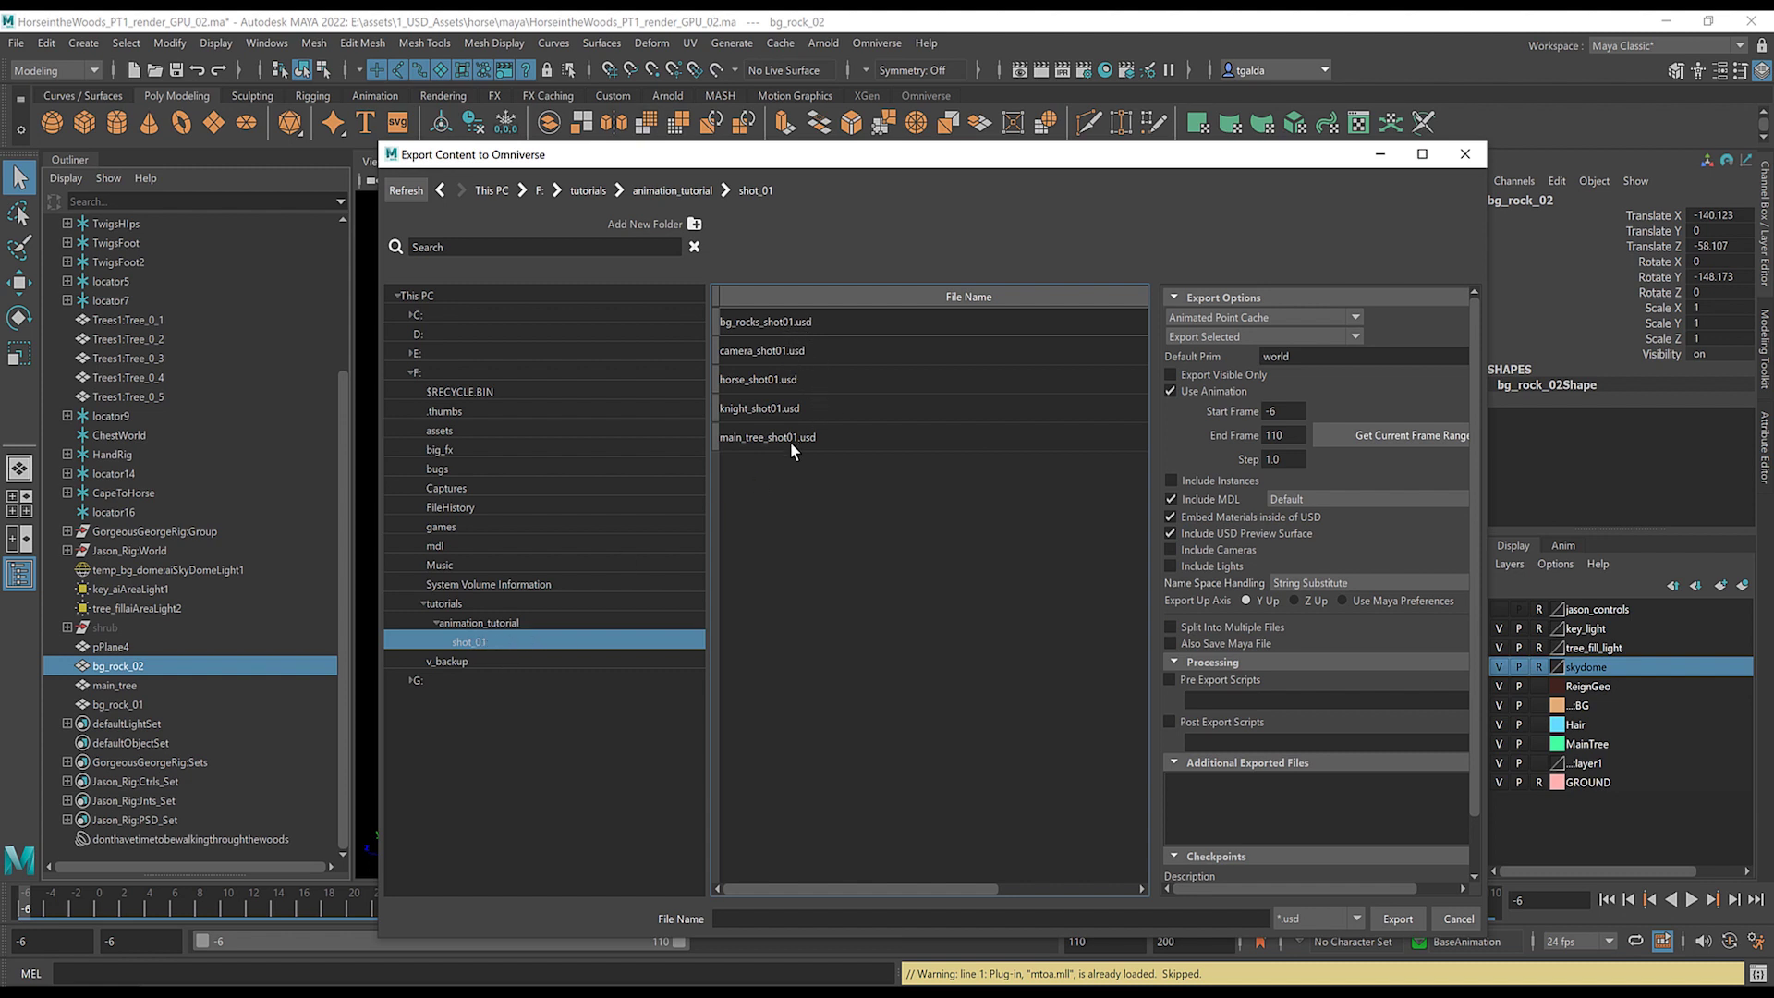
left_click(166, 706)
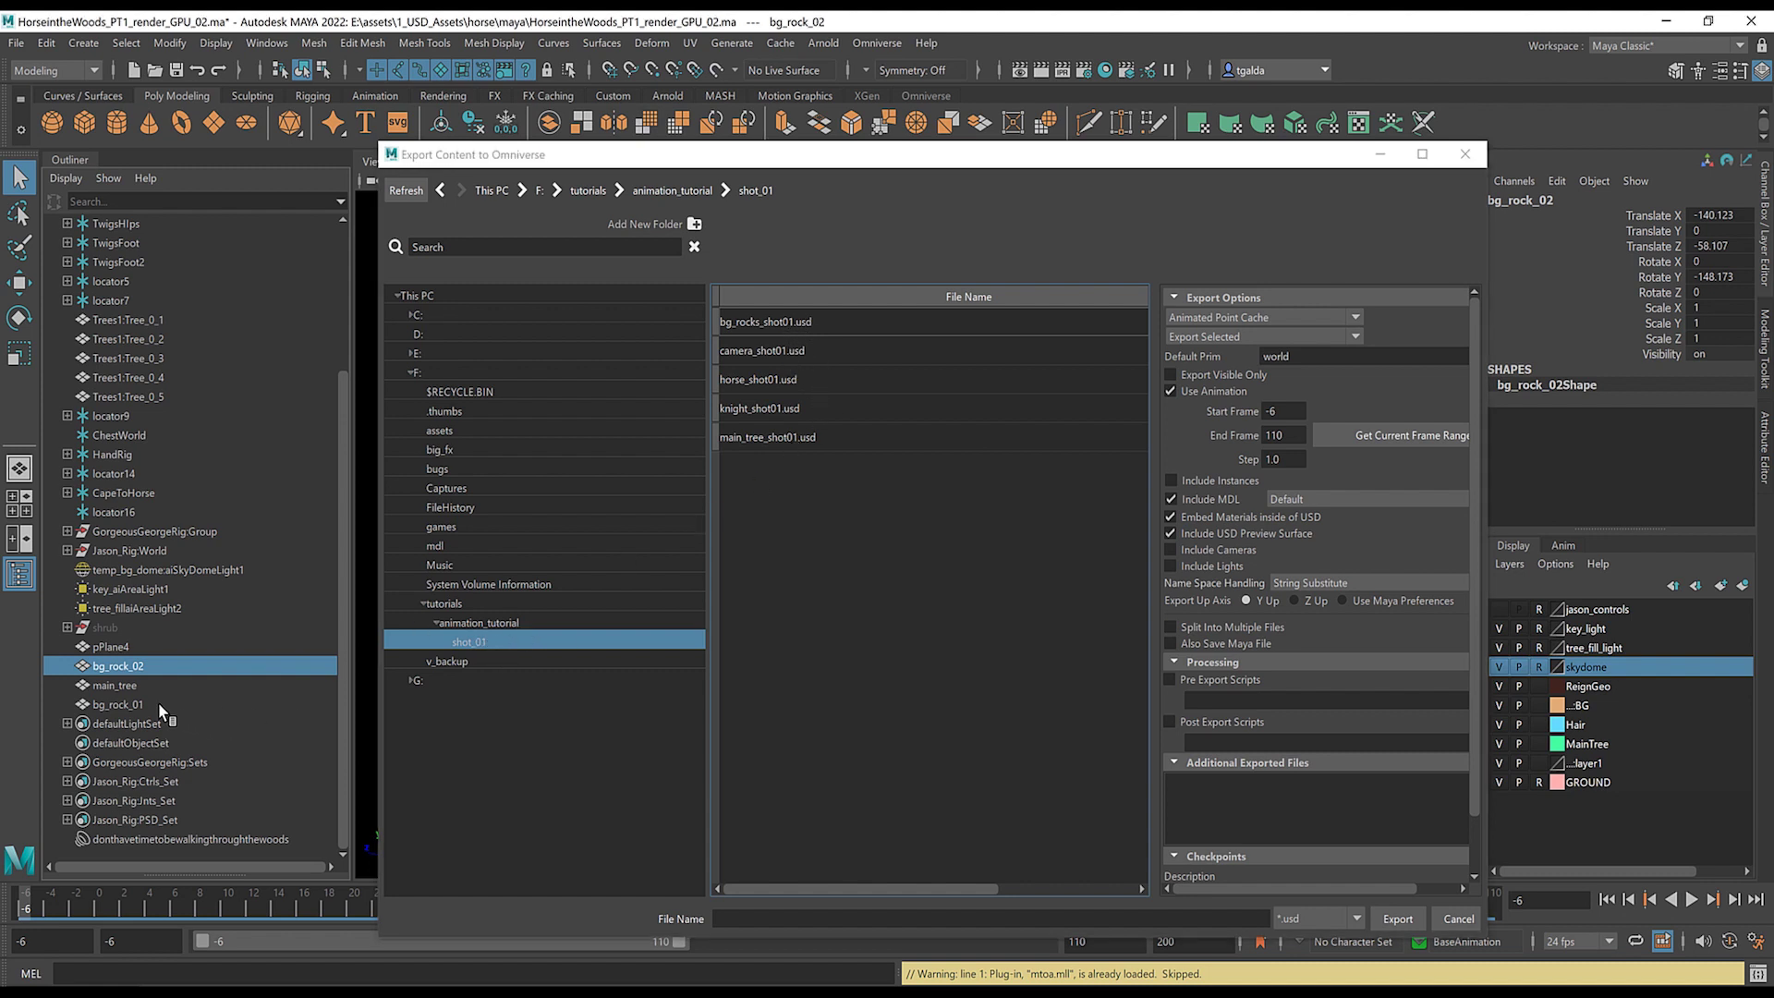
left_click(800, 323)
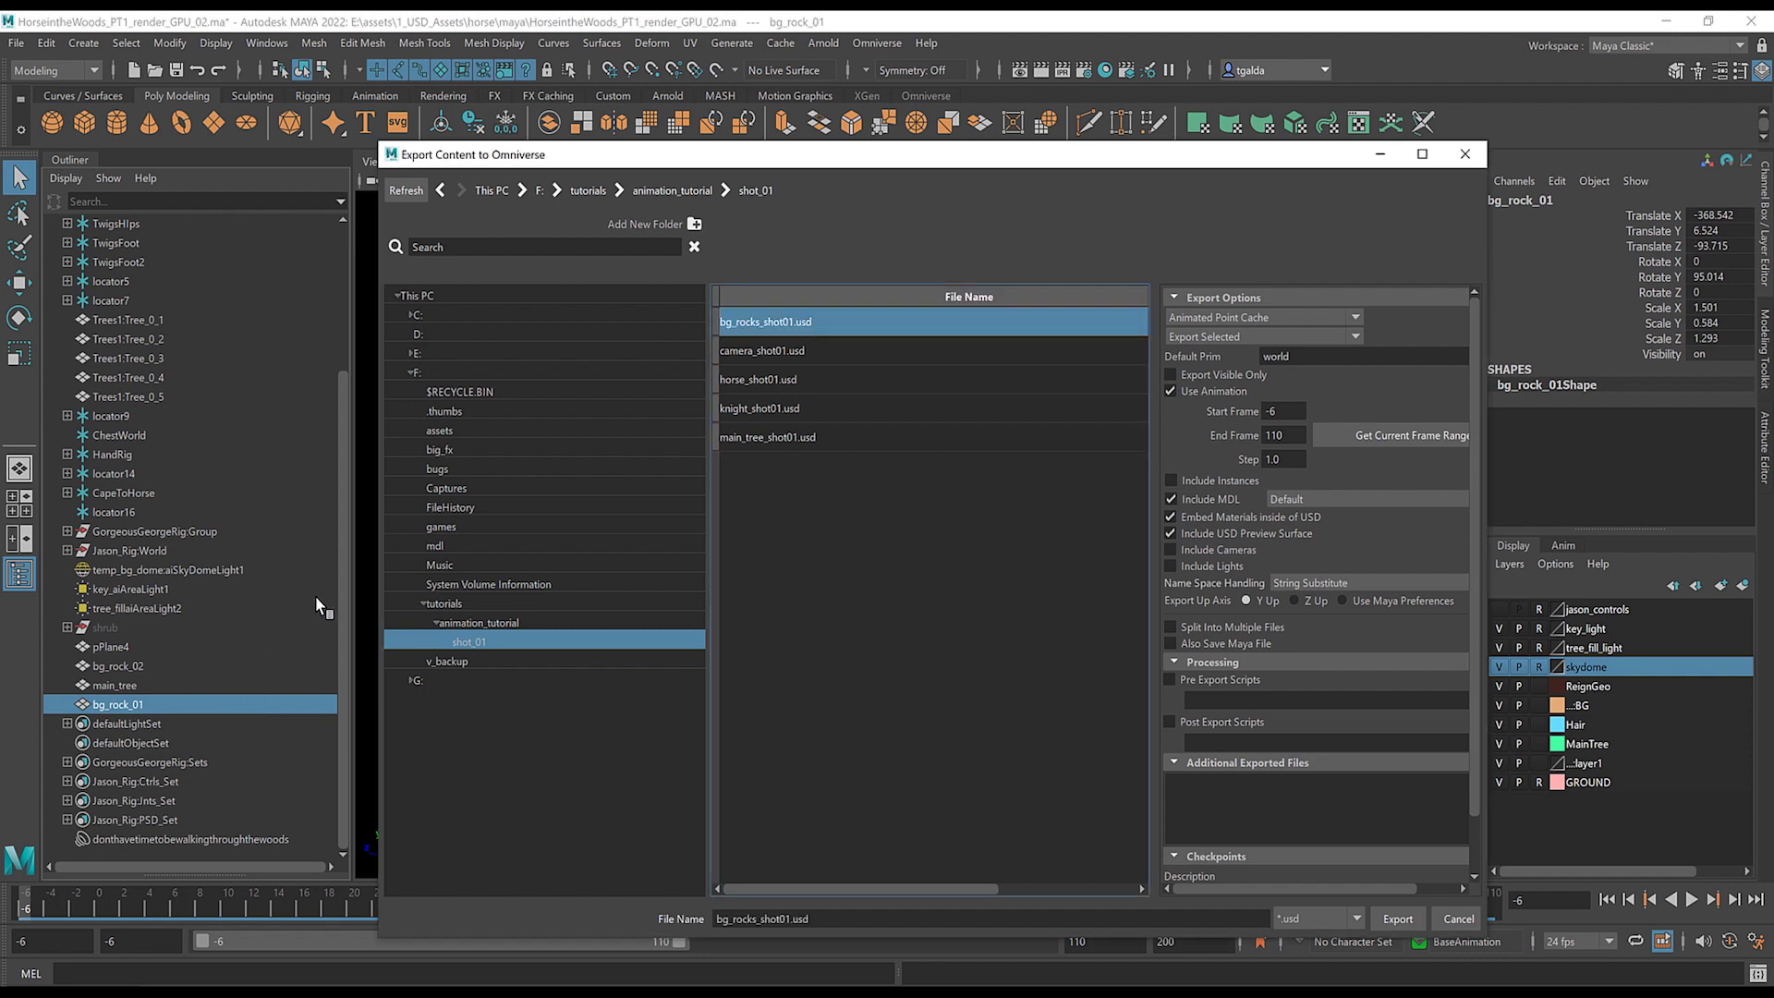
left_click(139, 666, "ctrl")
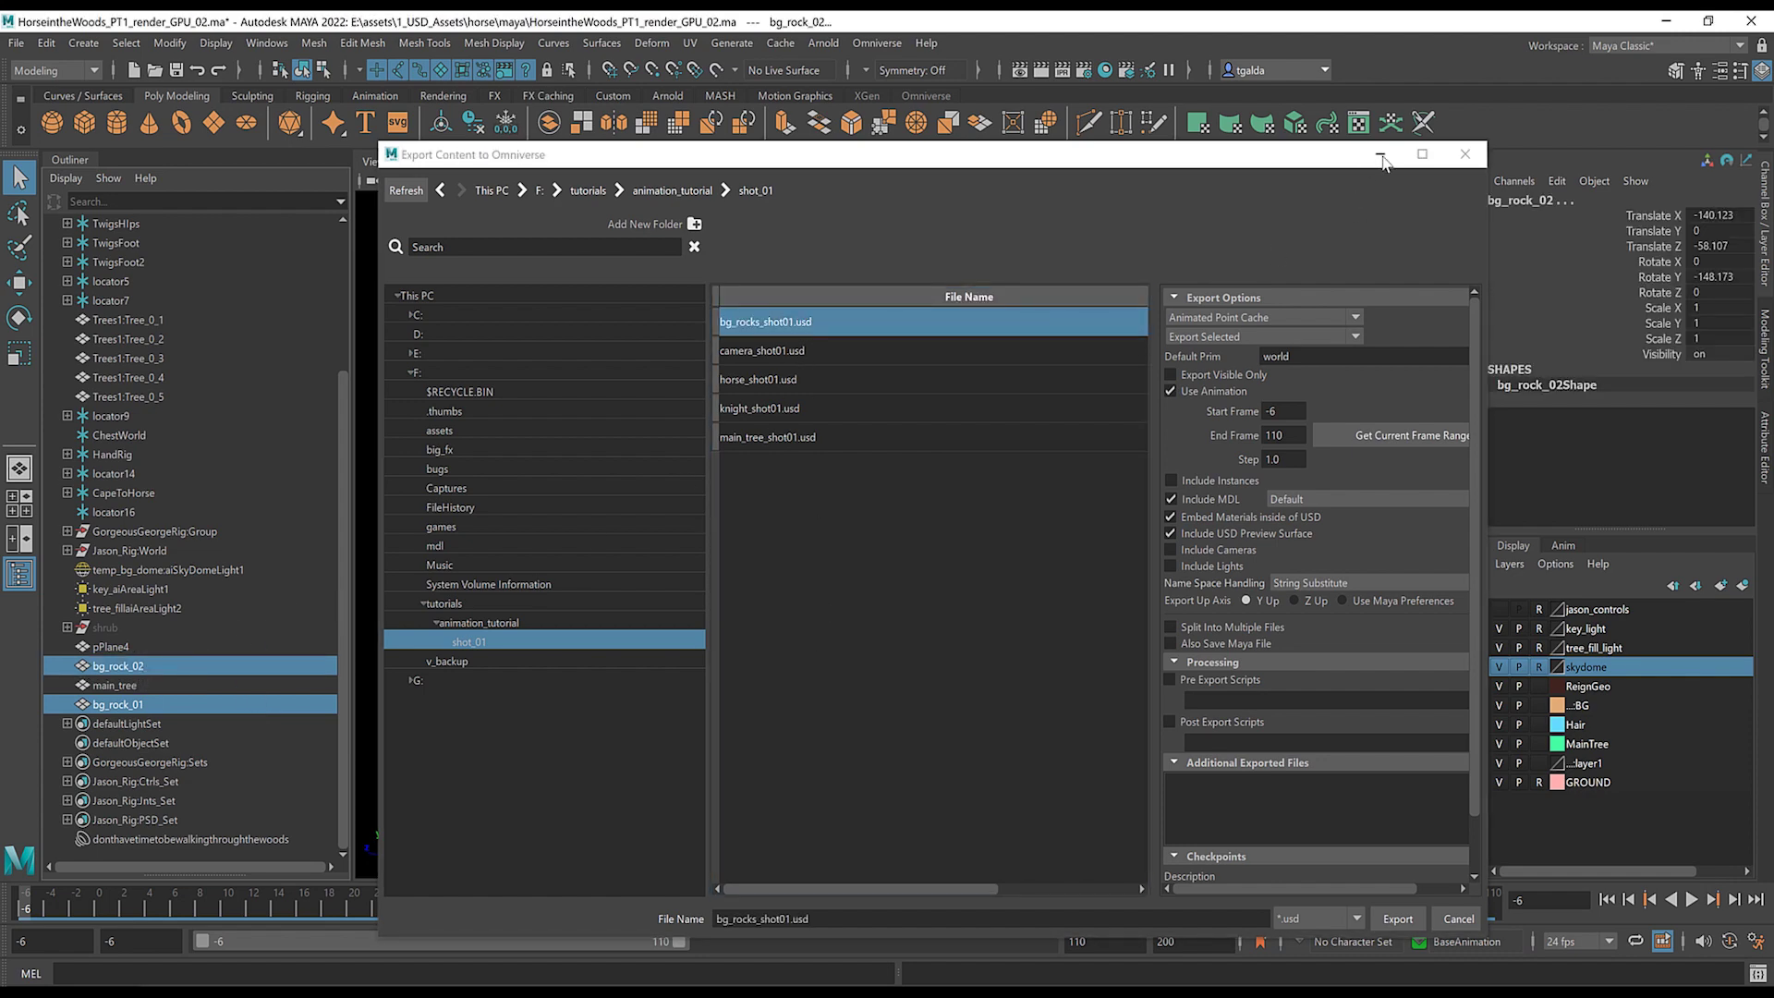
left_click(1382, 155)
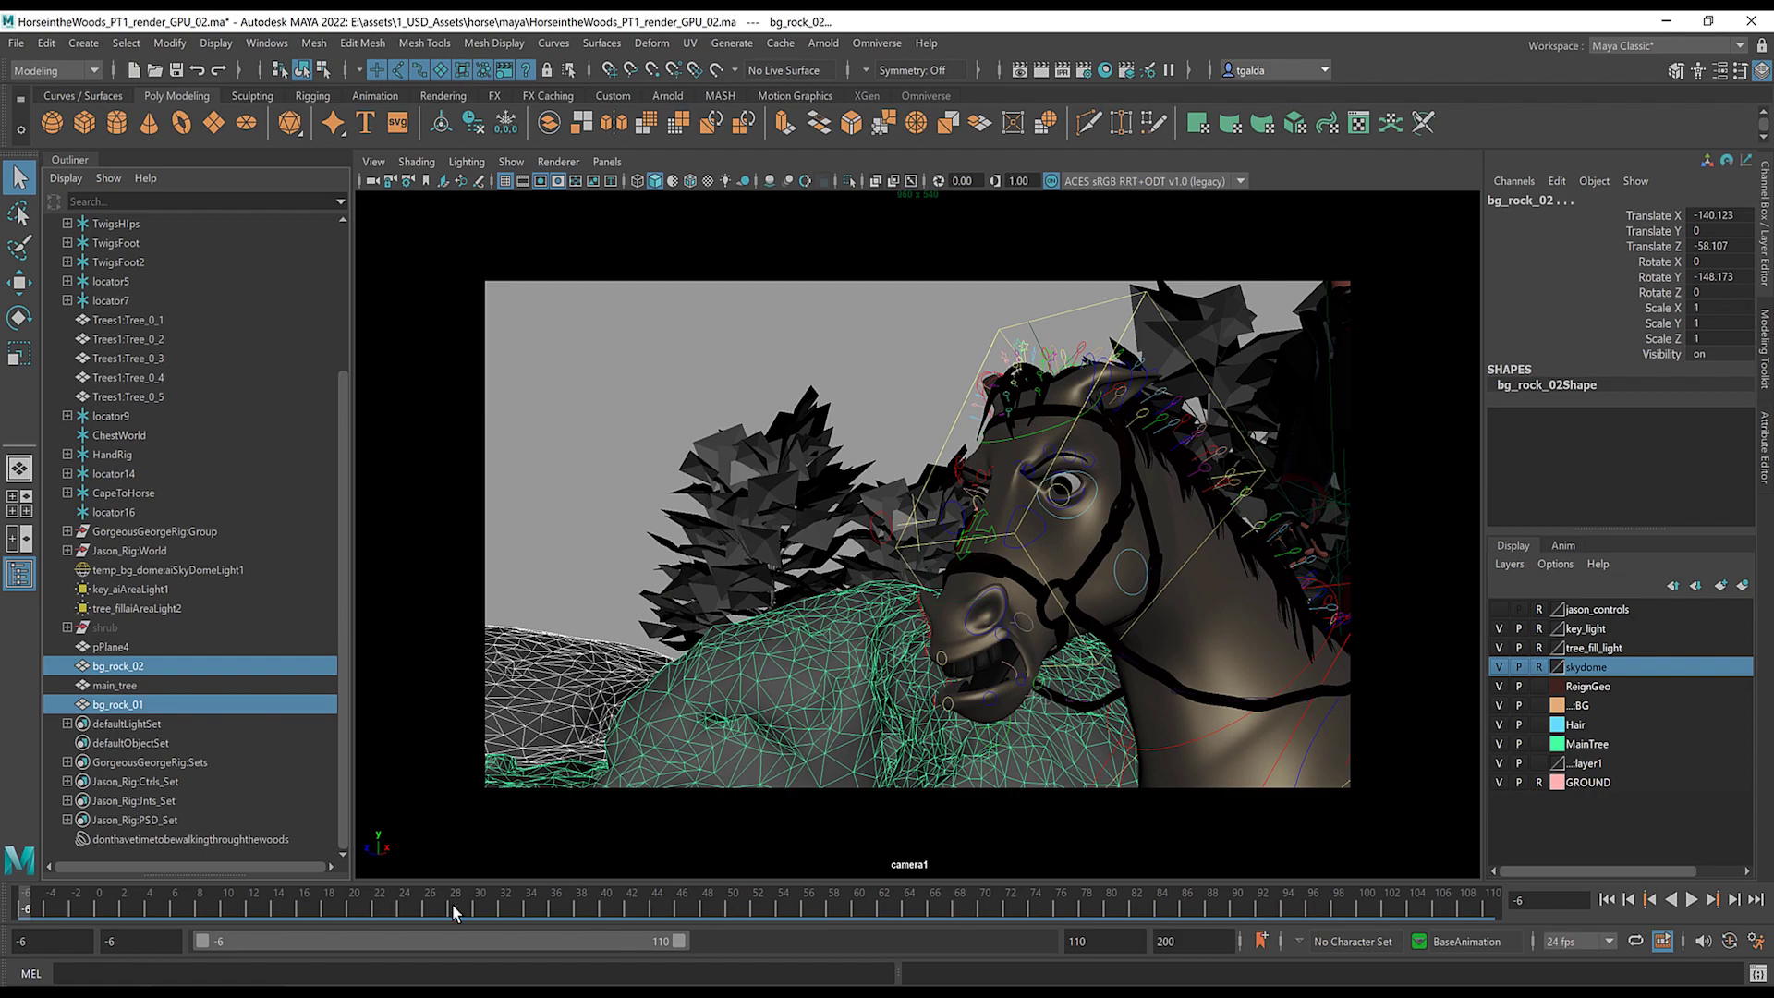
left_click_drag(28, 910, 1393, 885)
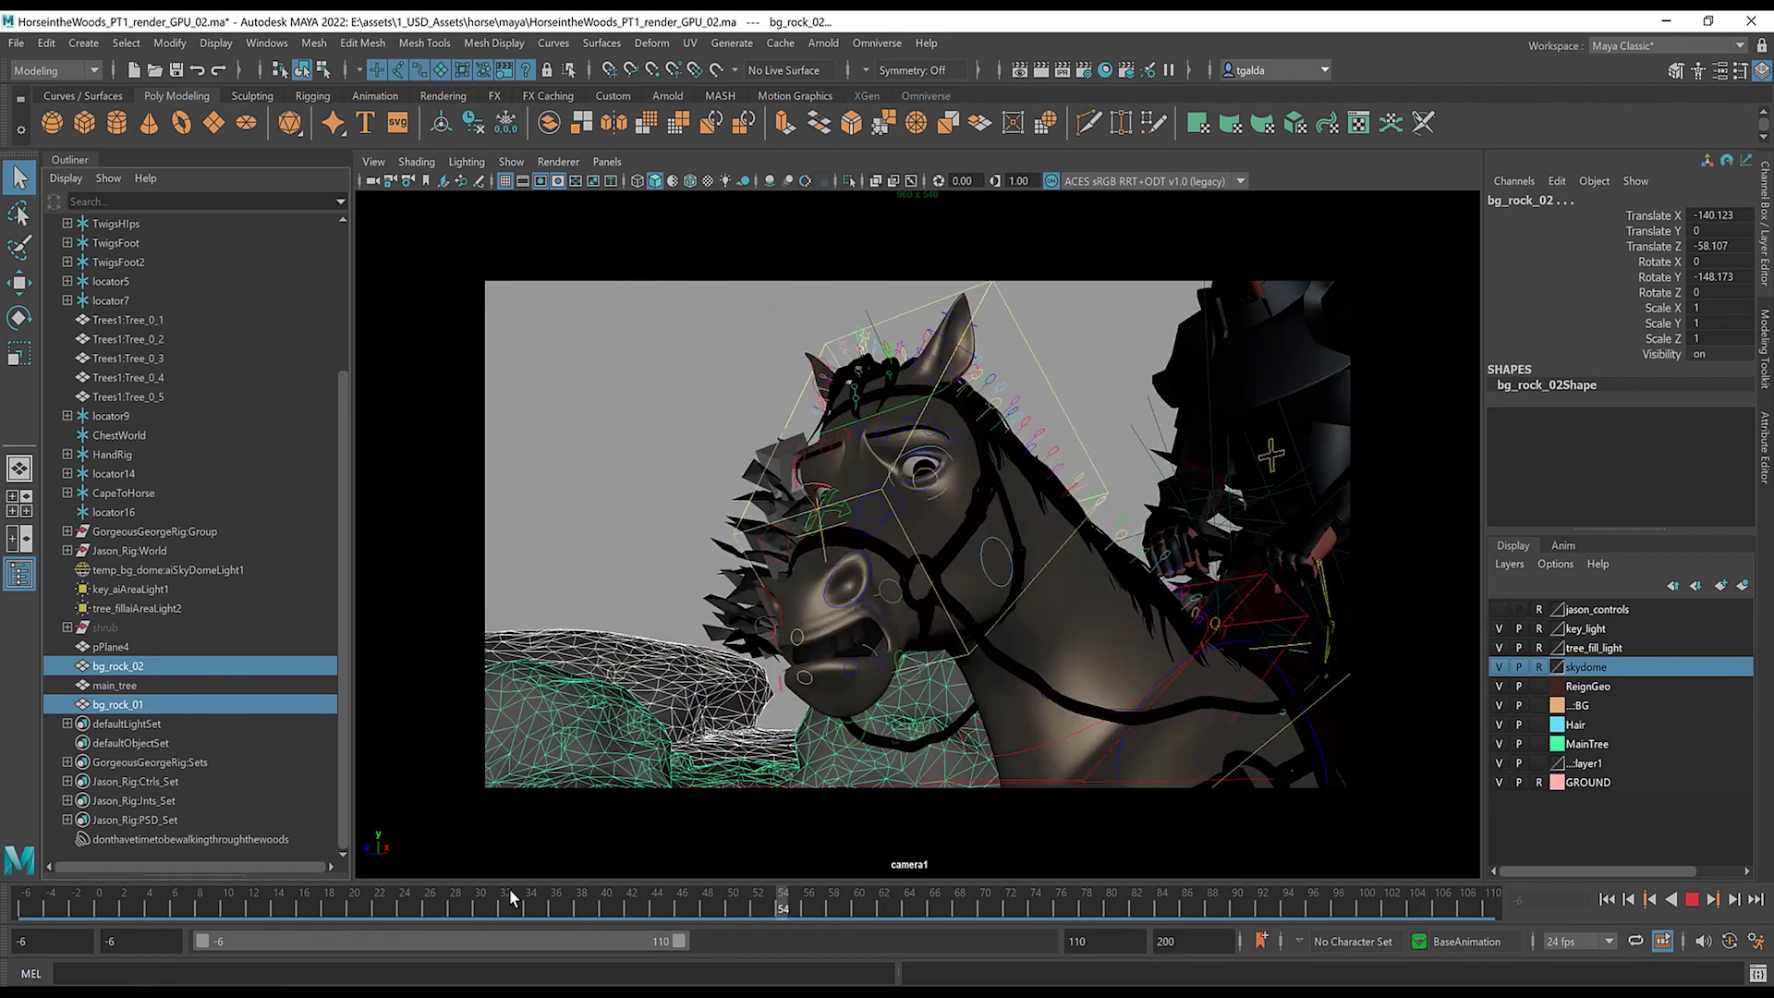
left_click(21, 908)
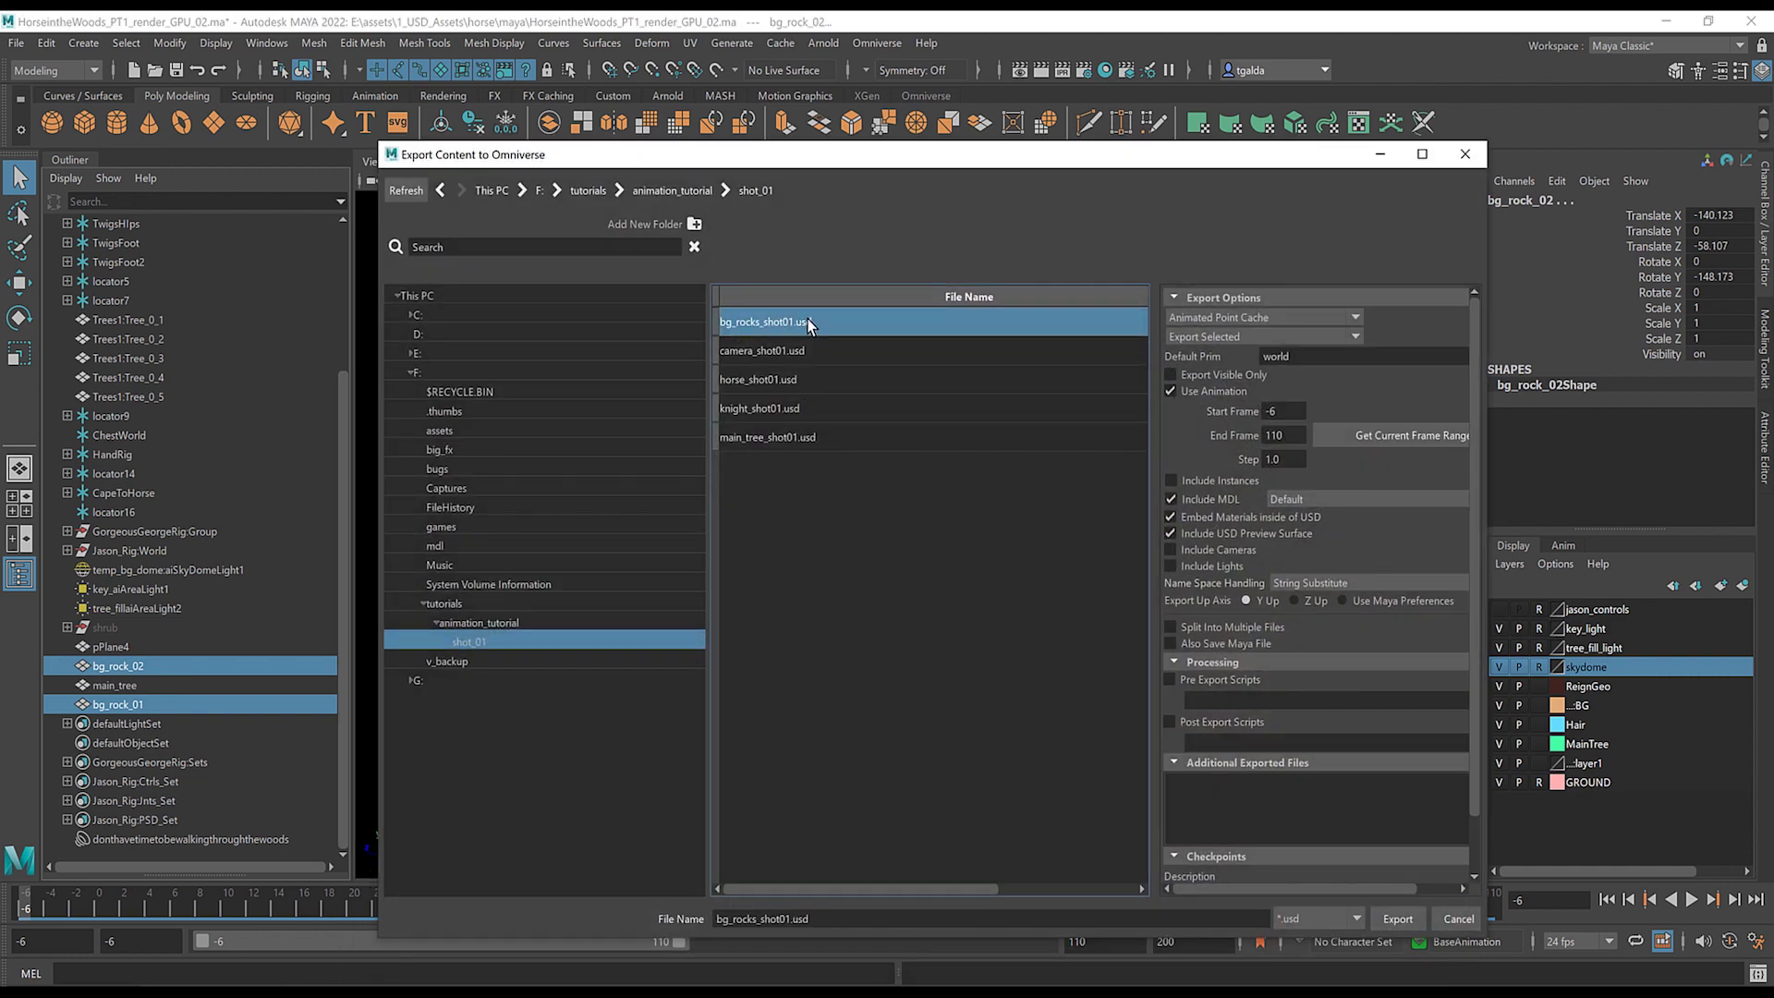
- Export the rocks with Use Animation off and type Prop
left_click(1170, 392)
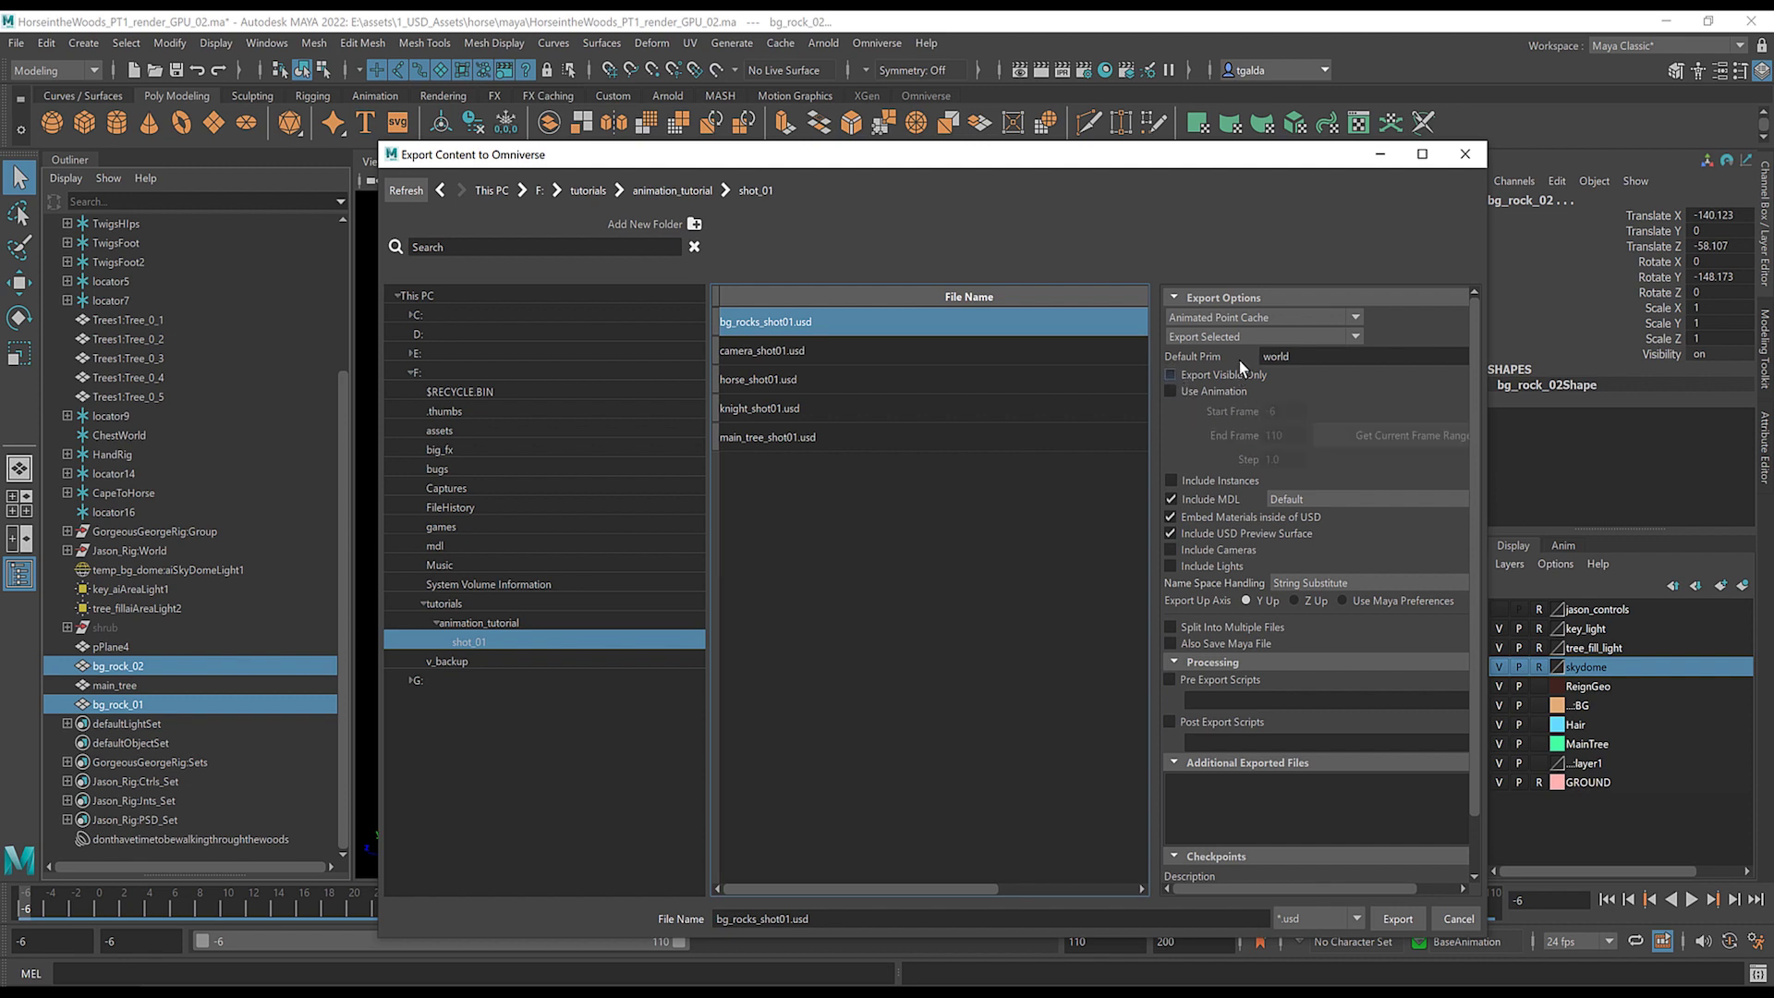
left_click(1249, 318)
left_click(1187, 343)
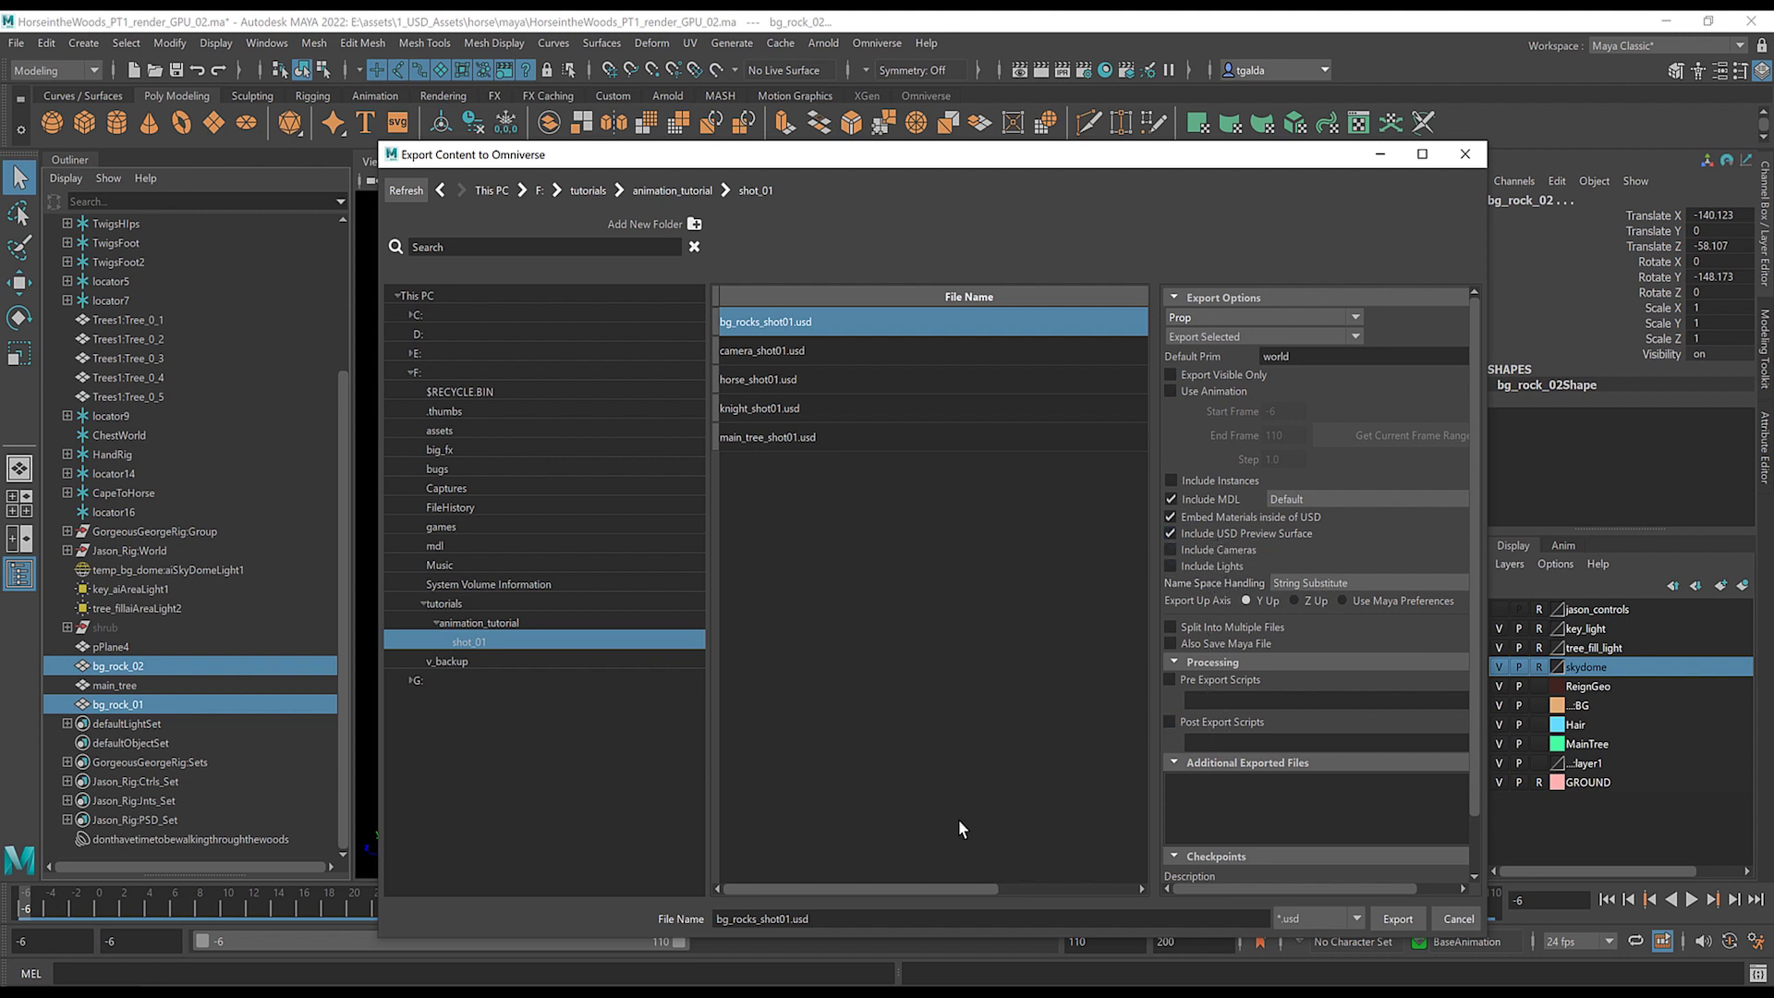
left_click(1391, 919)
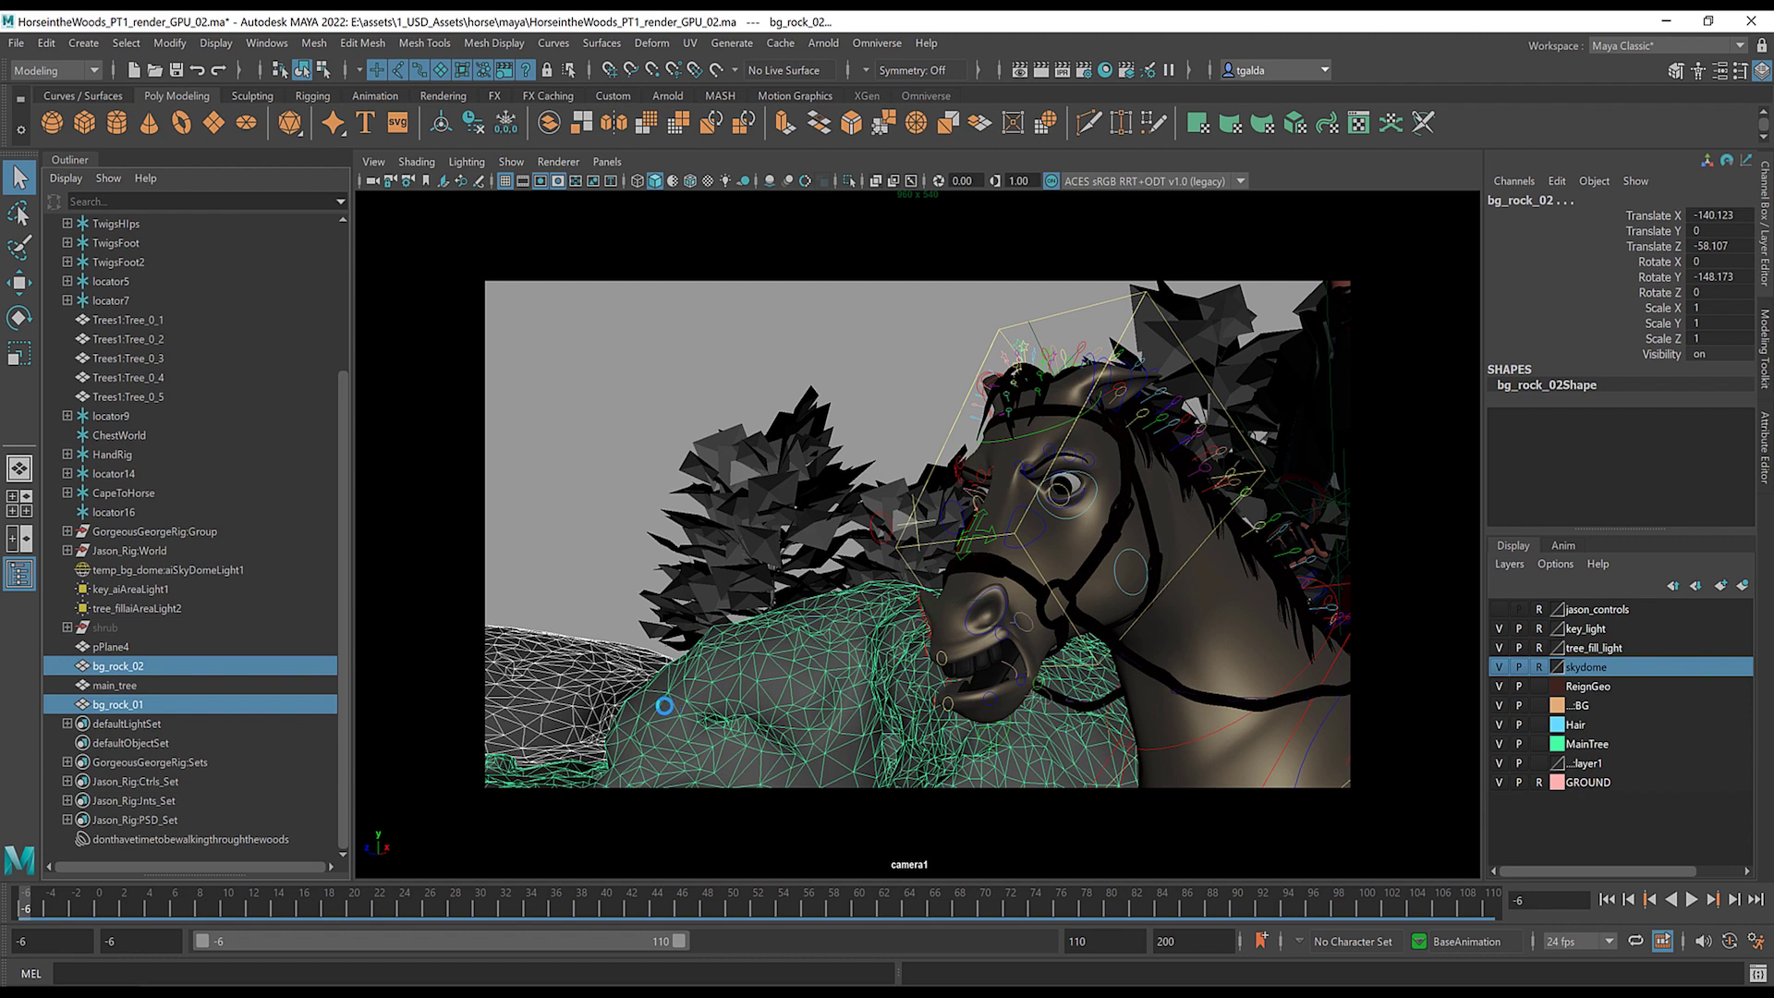
key("alt+v")
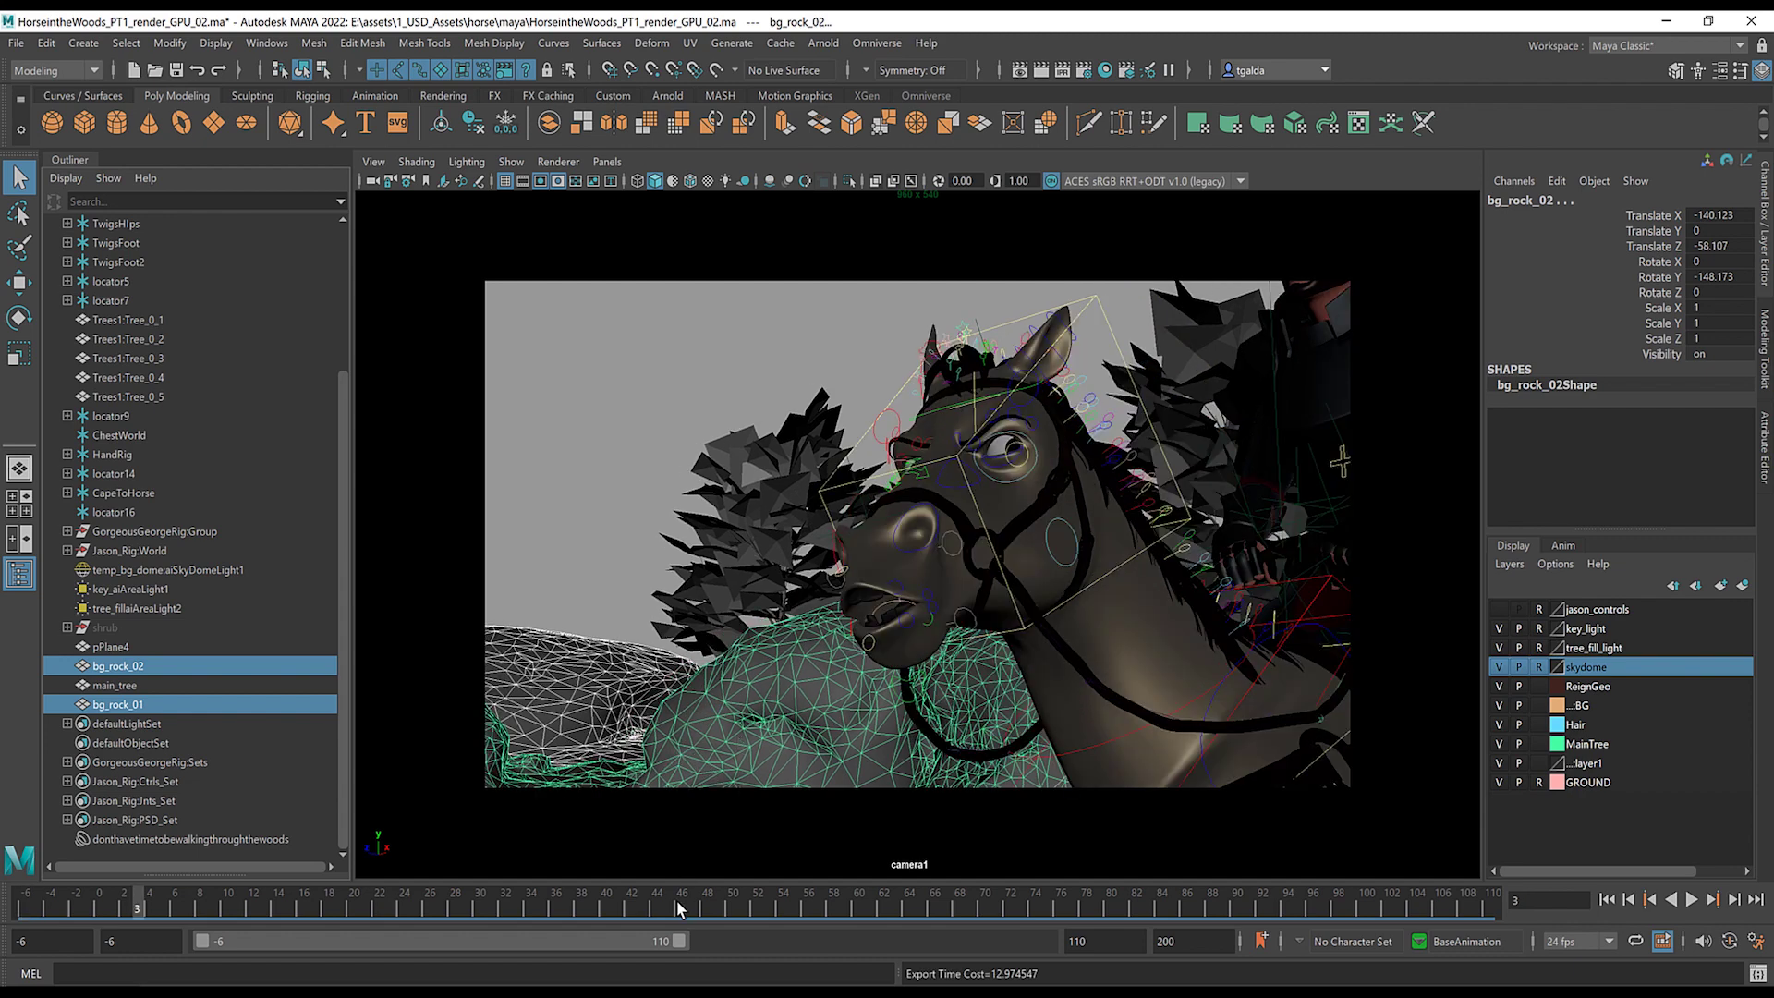
left_click_drag(660, 915, 1390, 898)
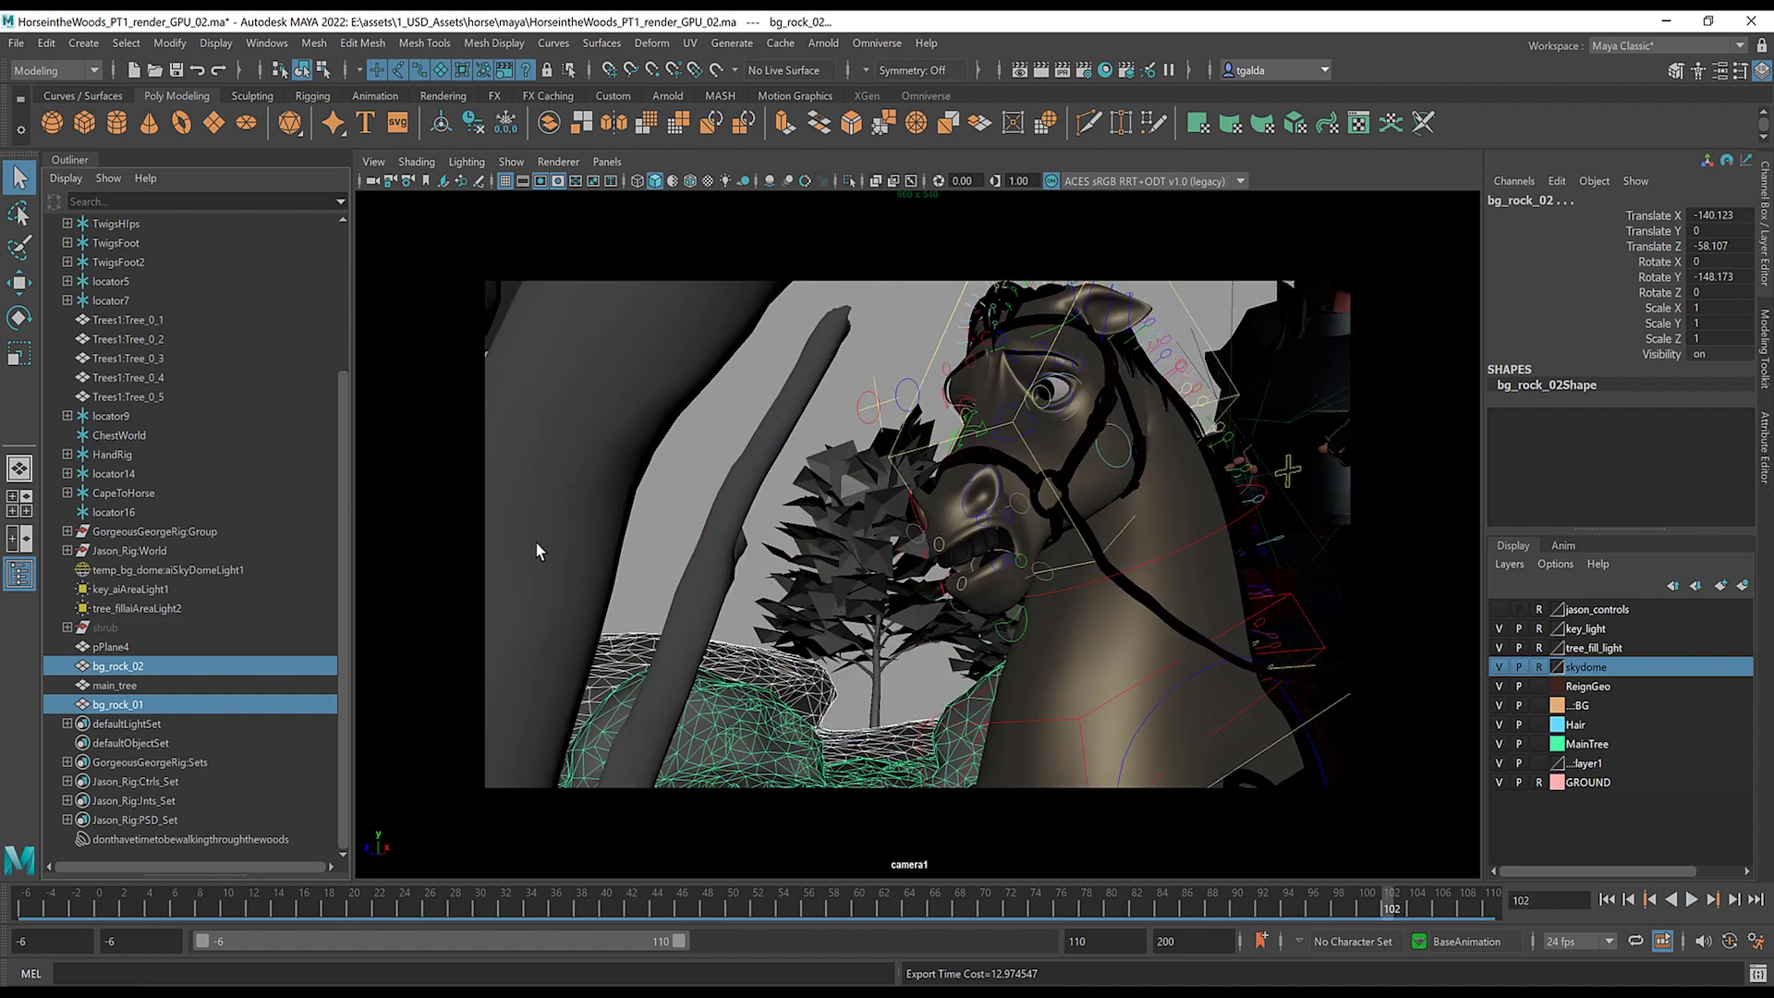
left_click(564, 553)
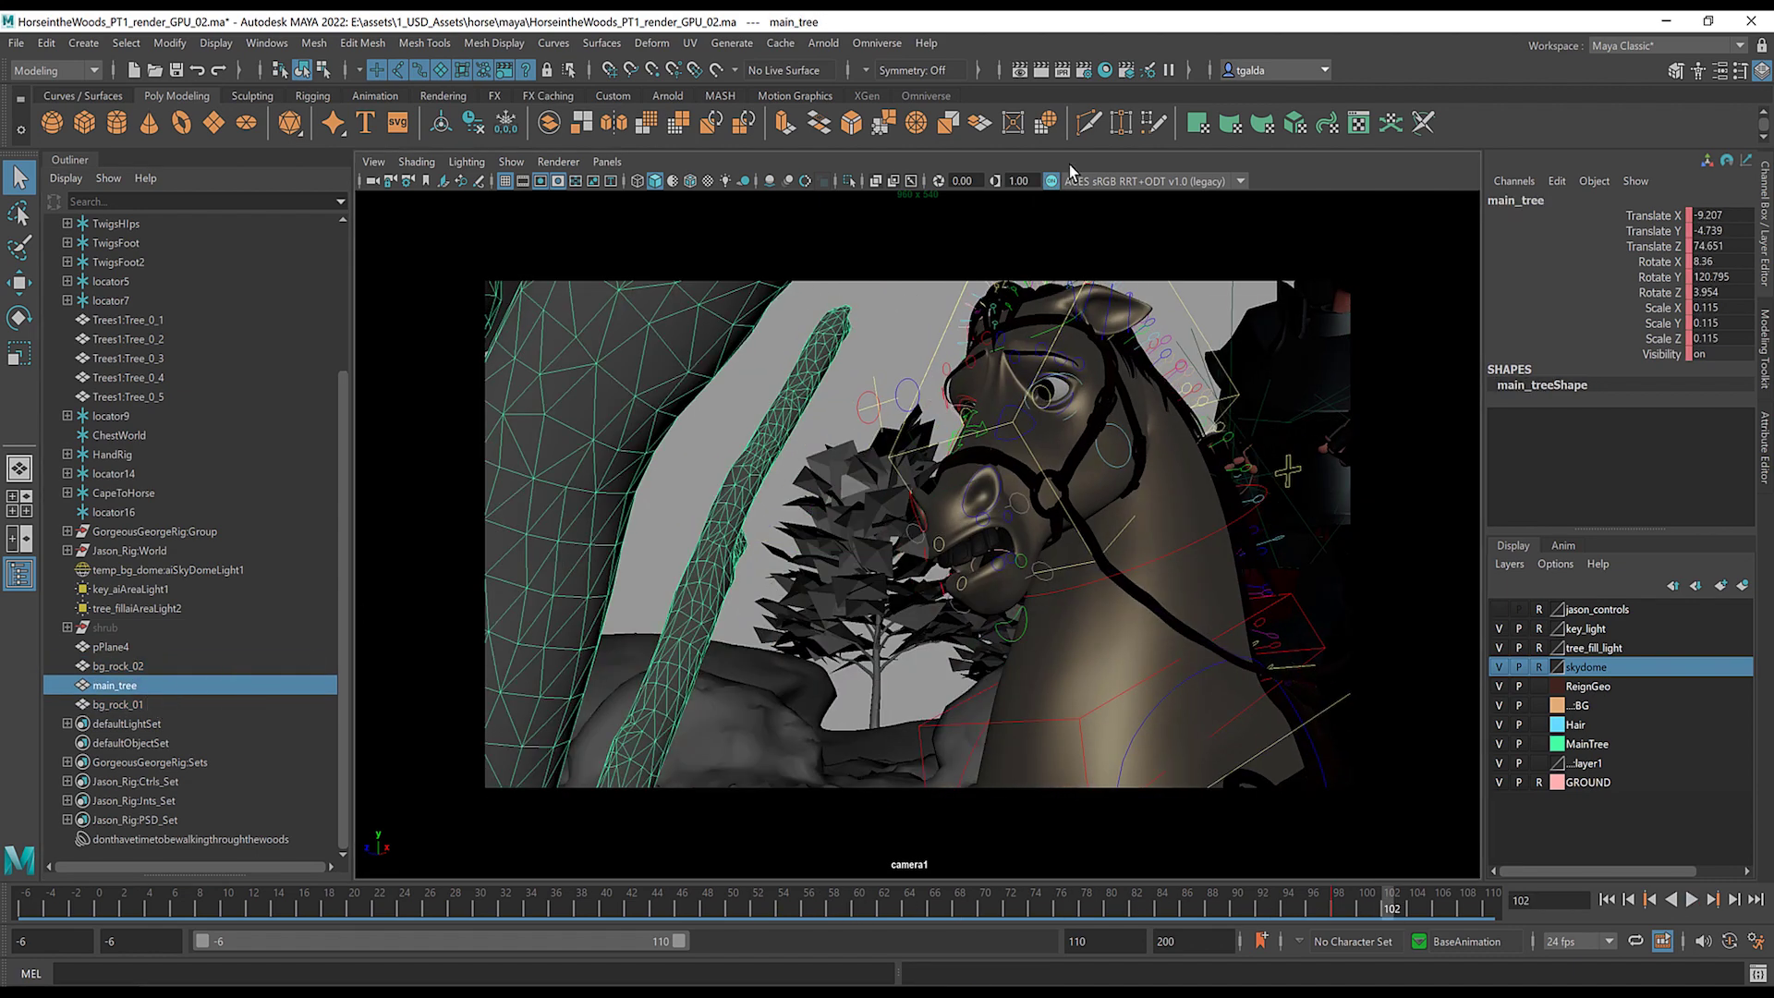
left_click(877, 42)
left_click(906, 130)
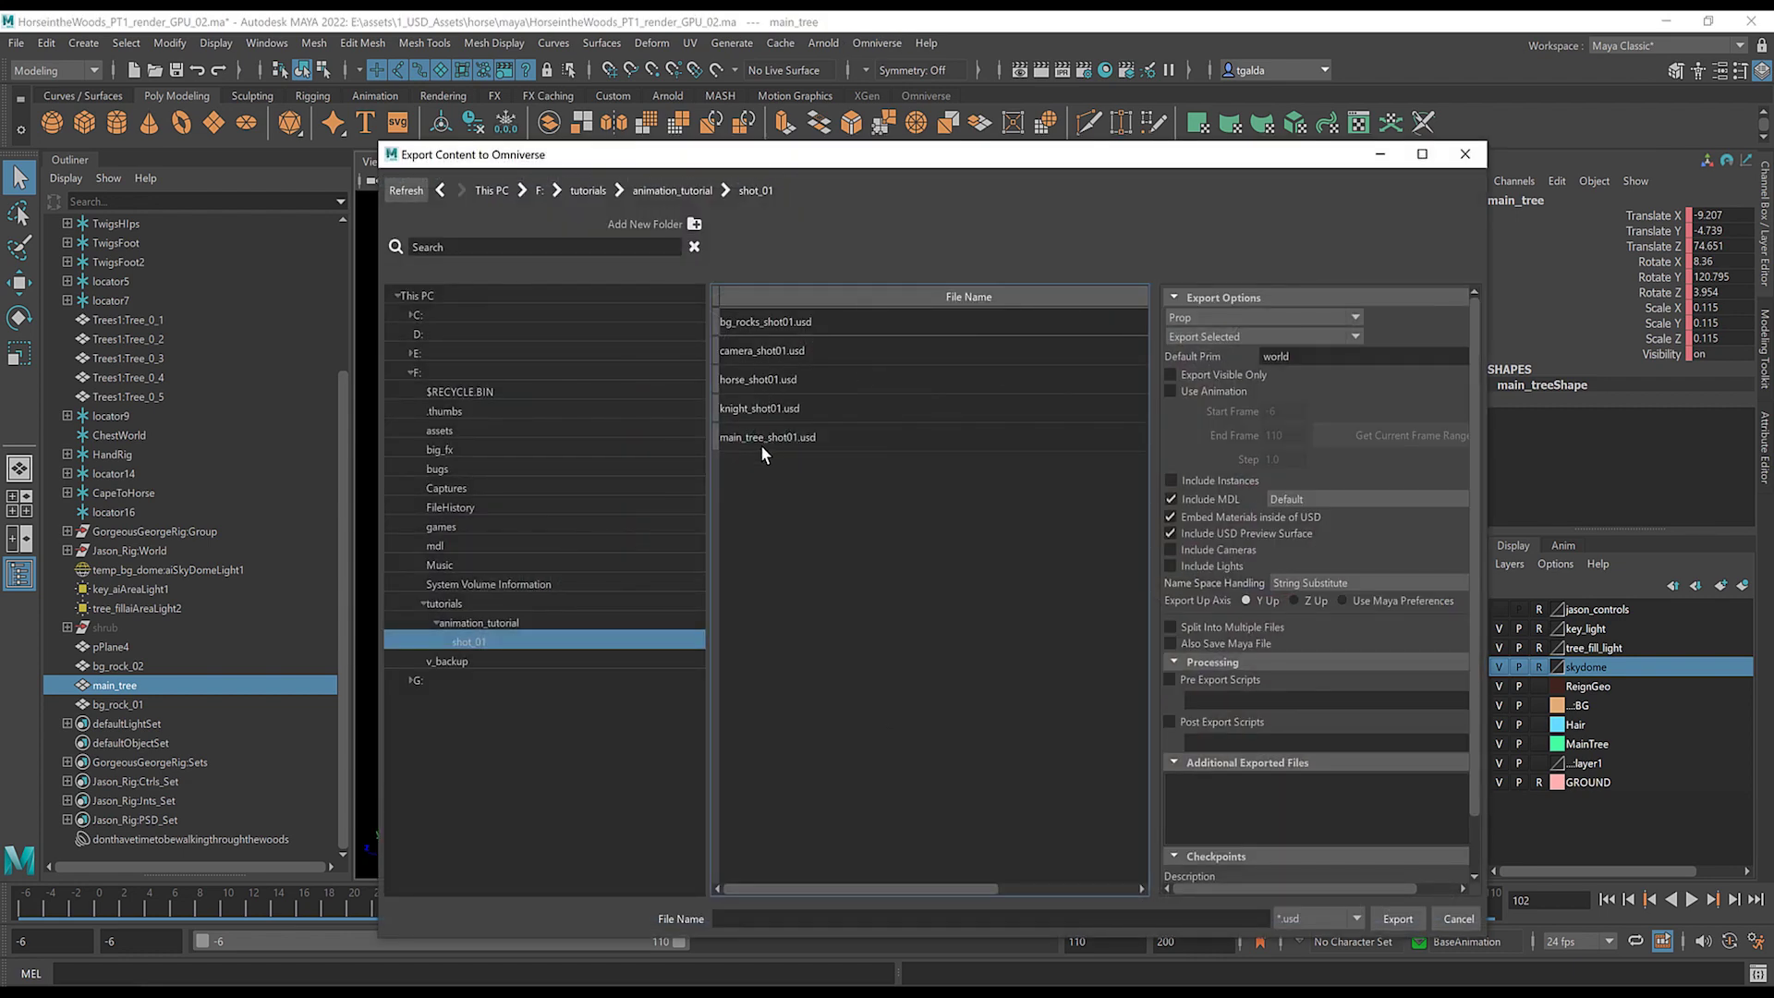
left_click(766, 441)
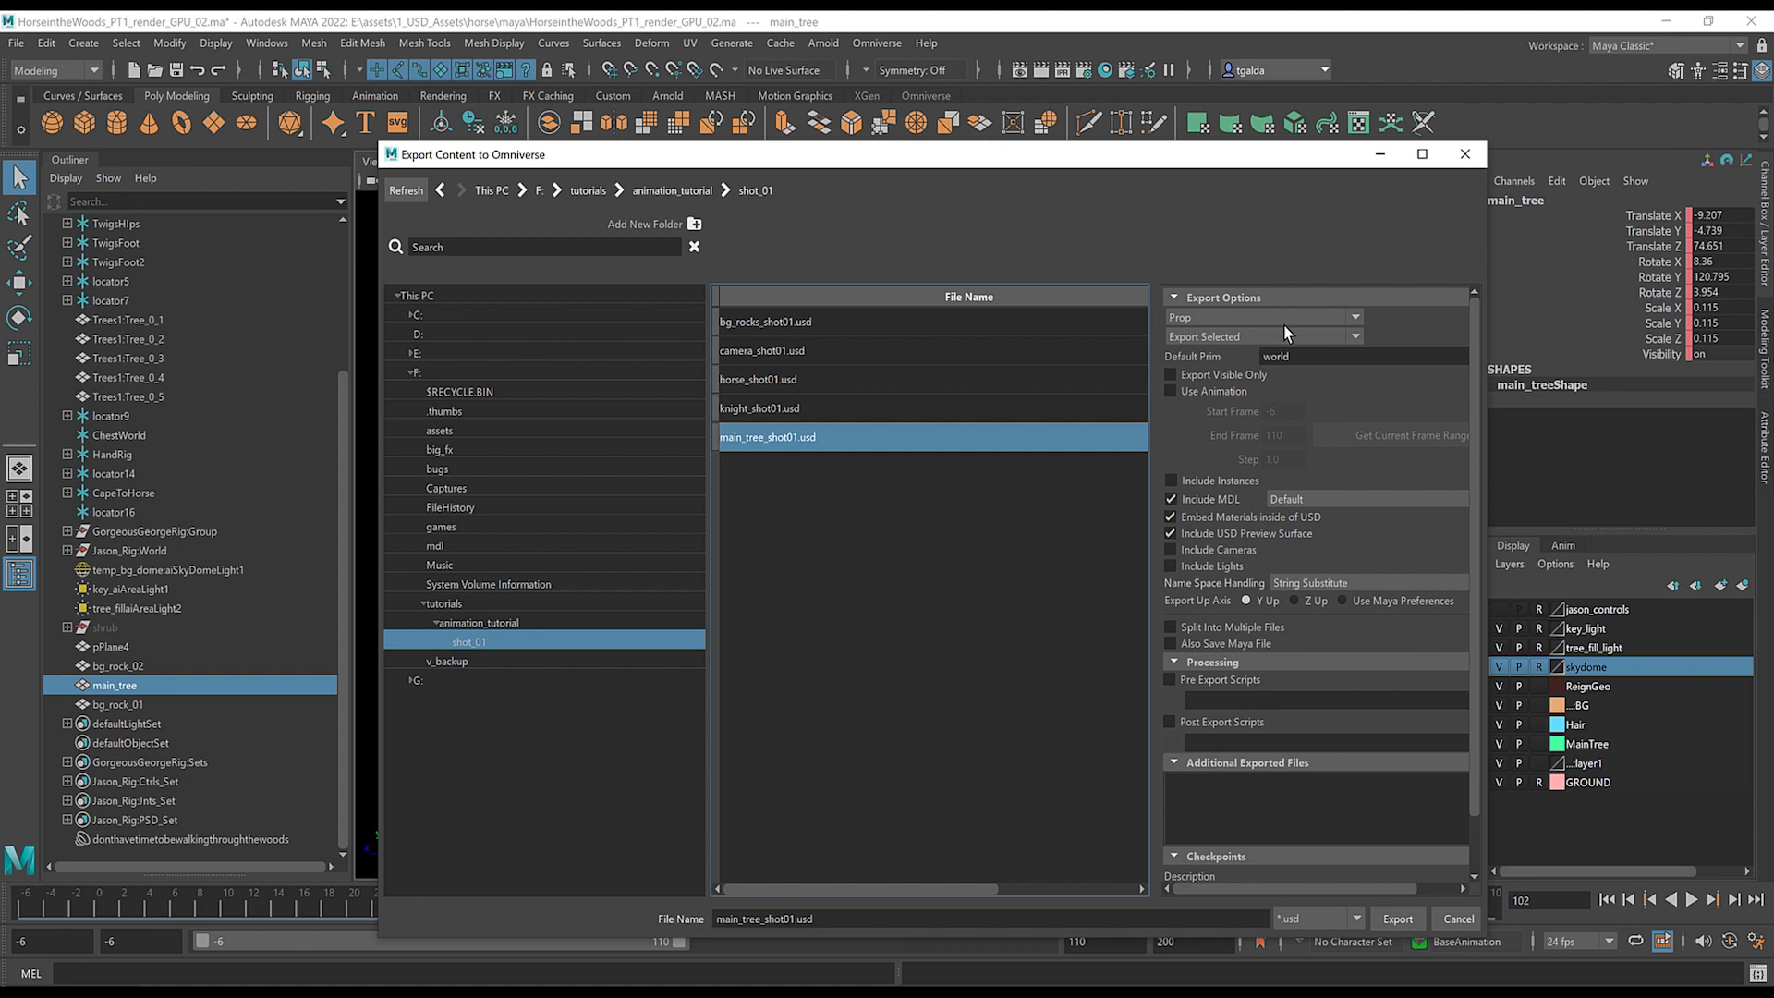
left_click(1258, 321)
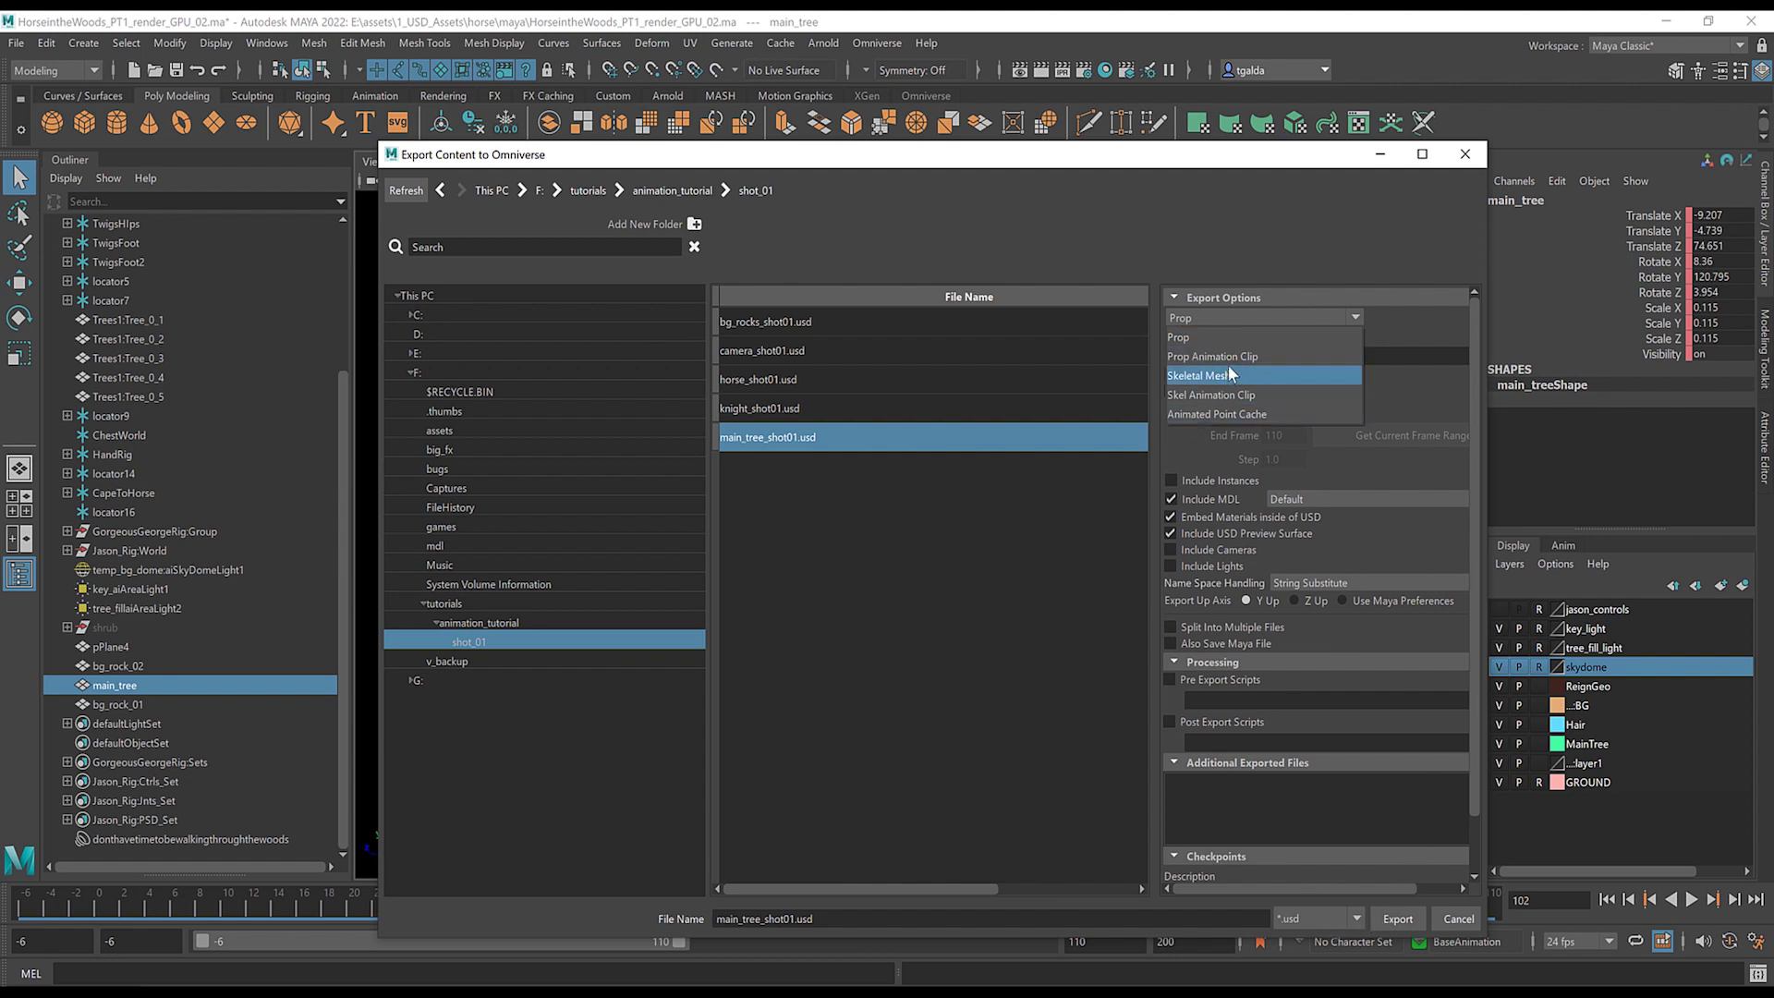
left_click(1205, 338)
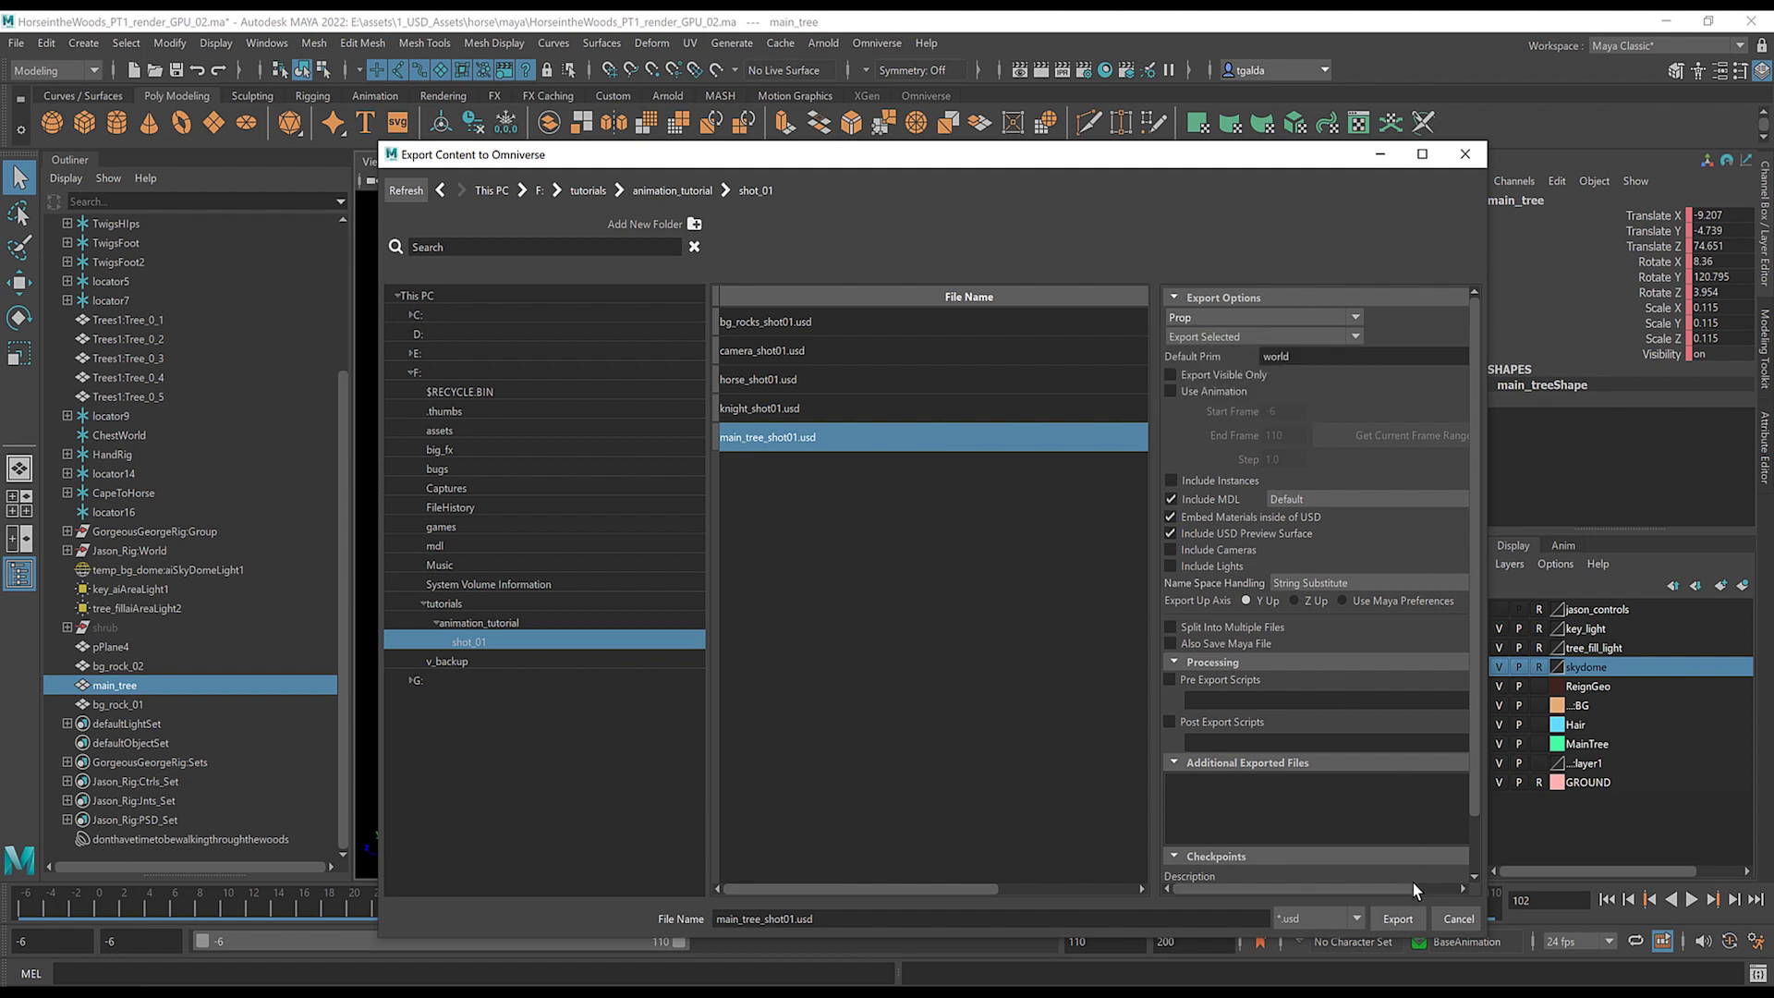
left_click(1464, 917)
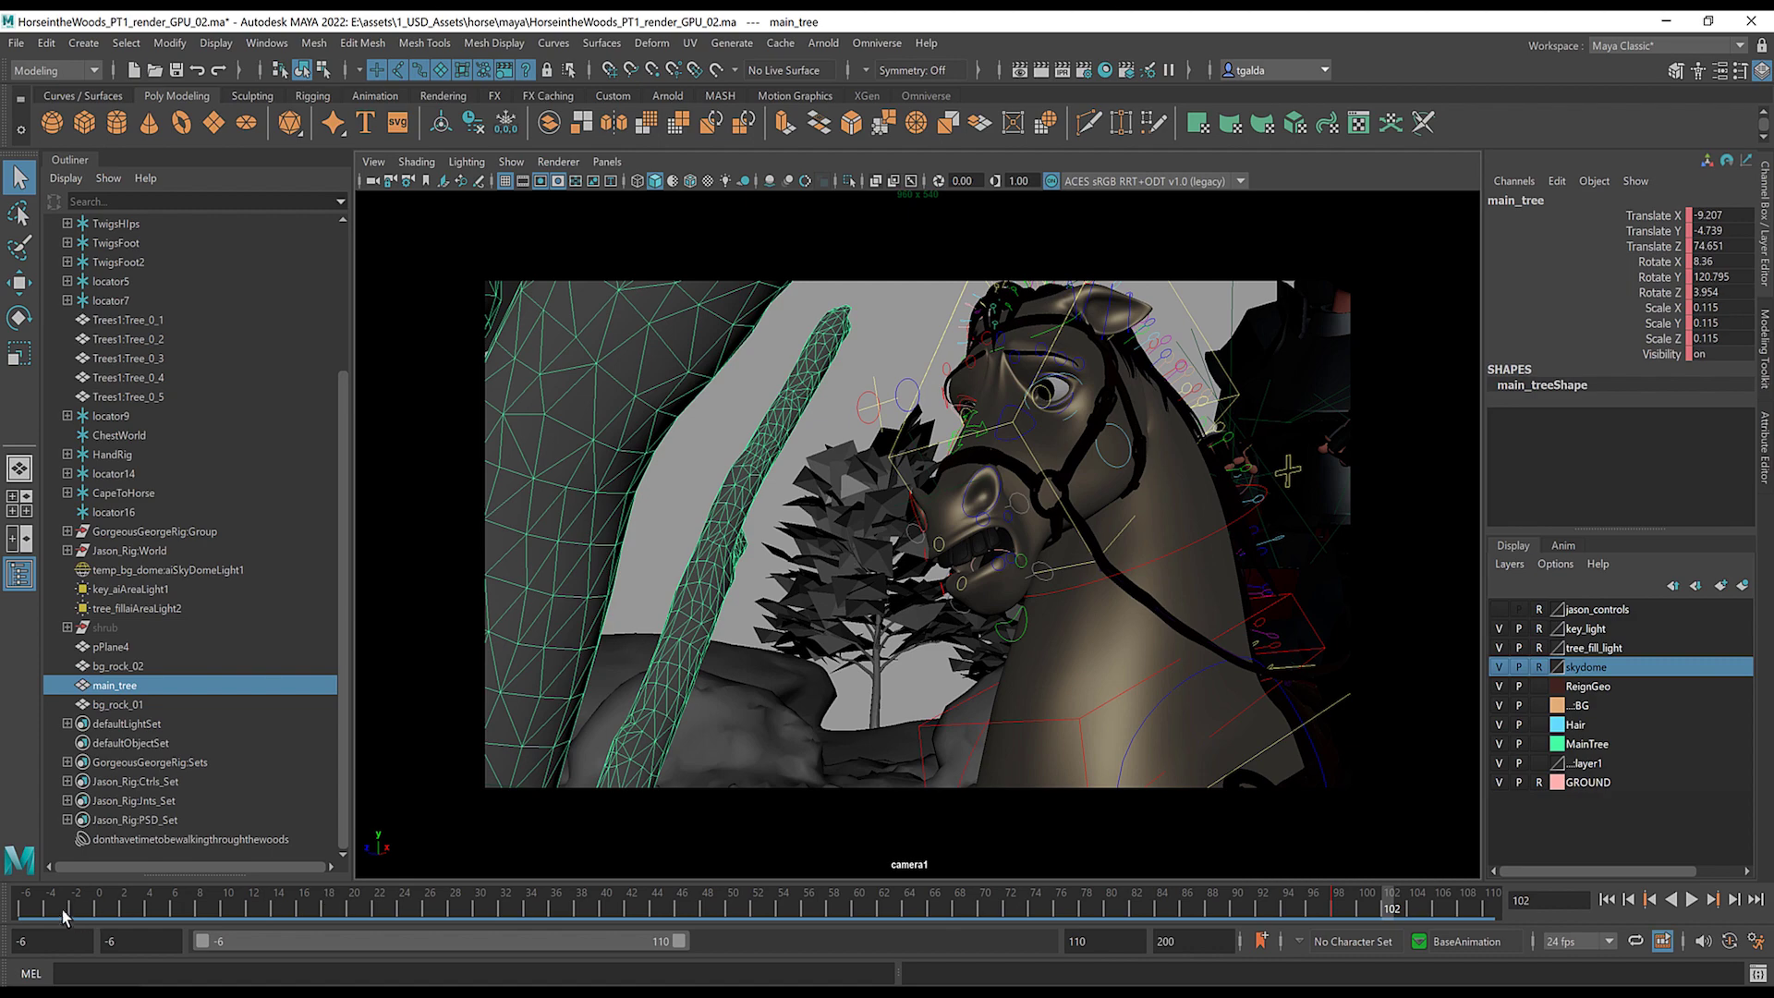
- Scrub the shot and expand GorgeousGeorgeRig down to its Geometry group in the Outliner
left_click_drag(61, 907, 1060, 876)
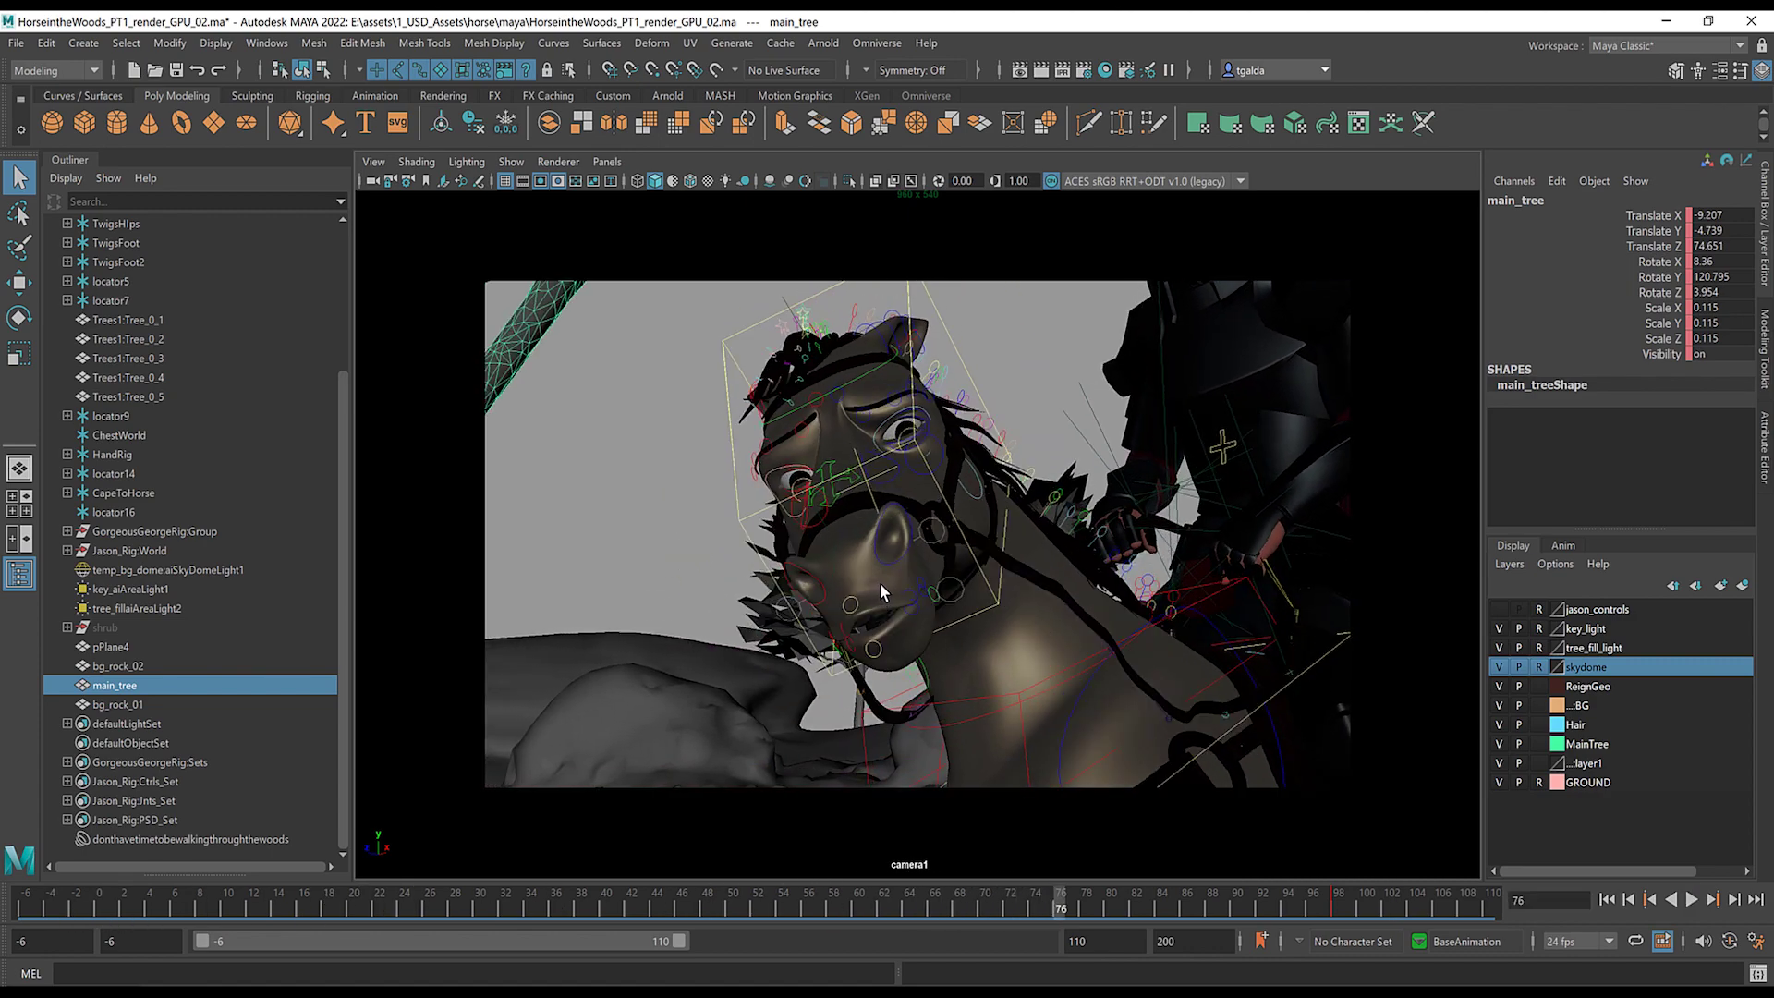
left_click(893, 592)
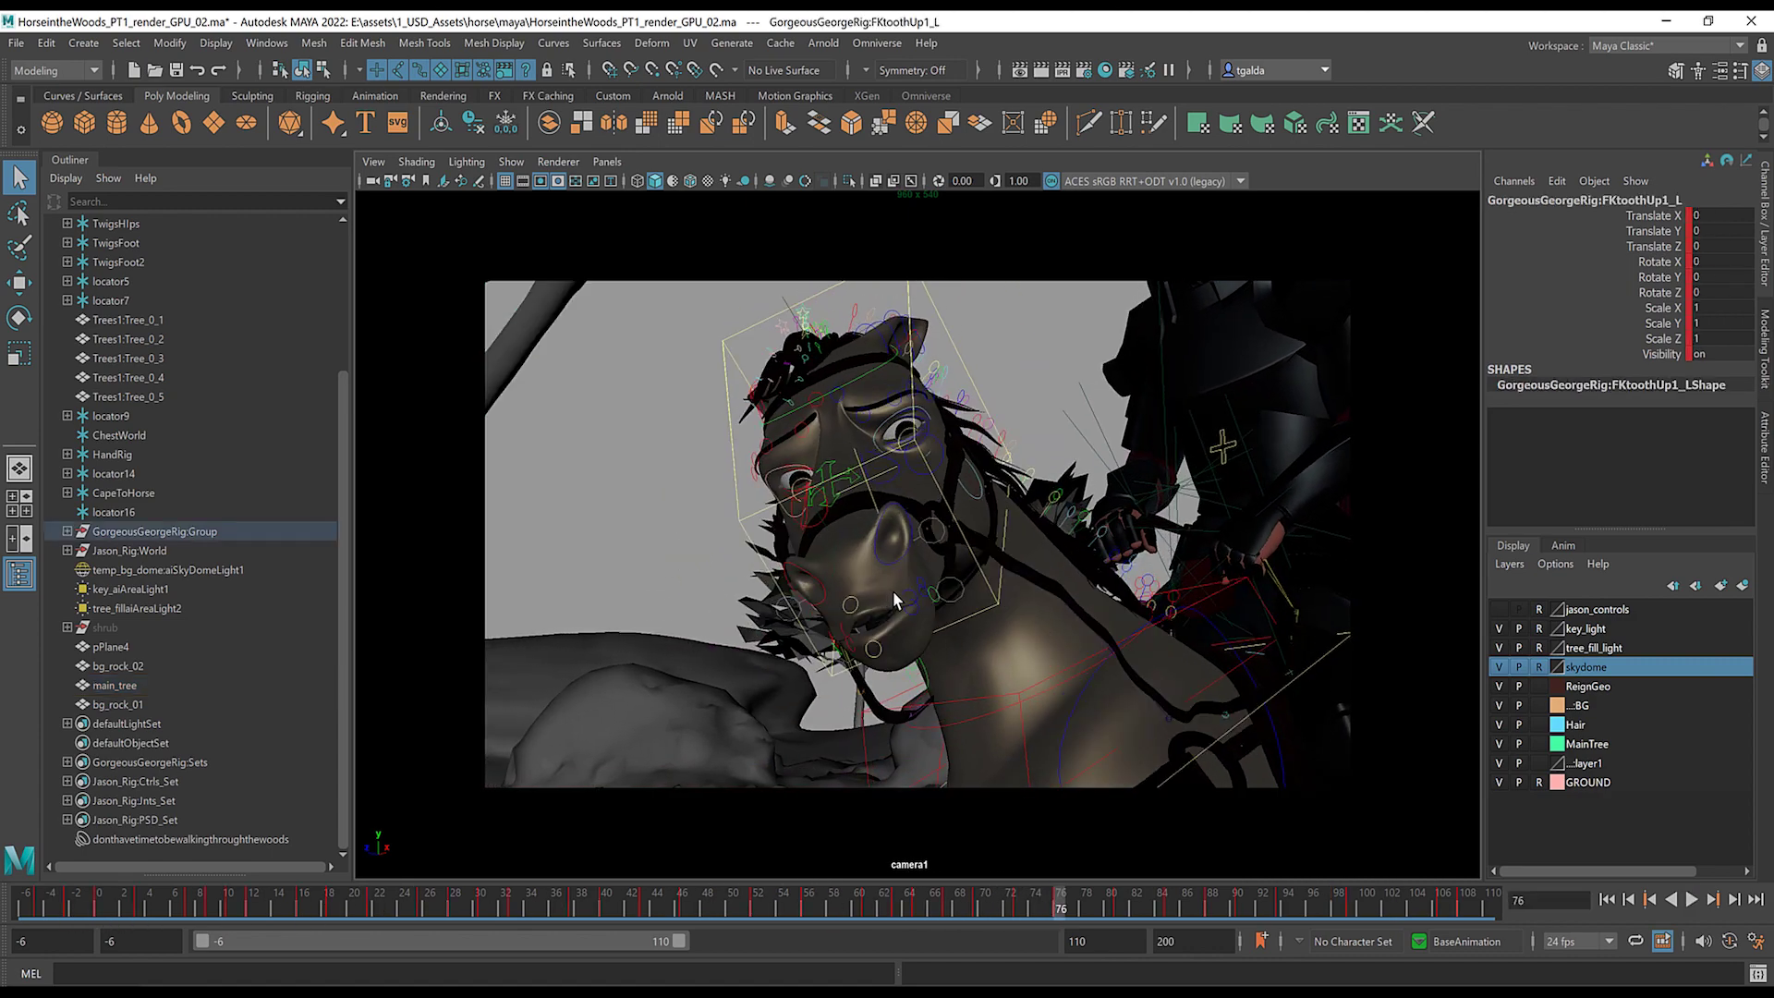
left_click(66, 531)
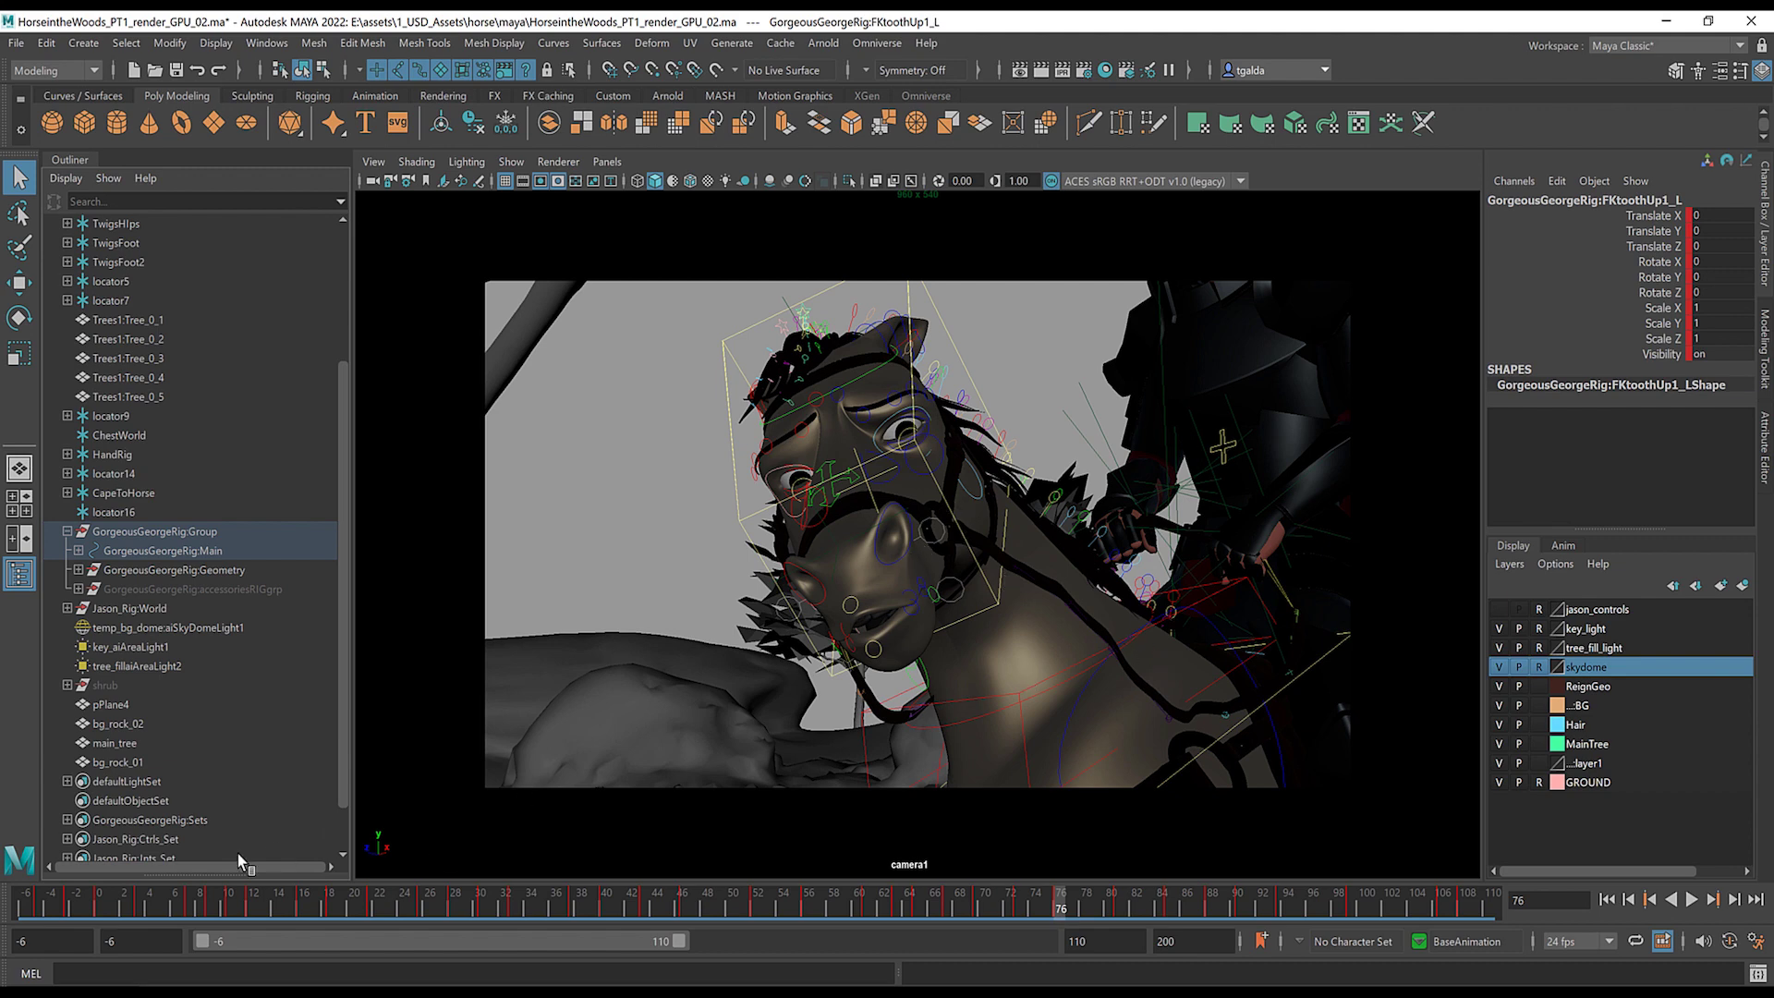
key("alt+v")
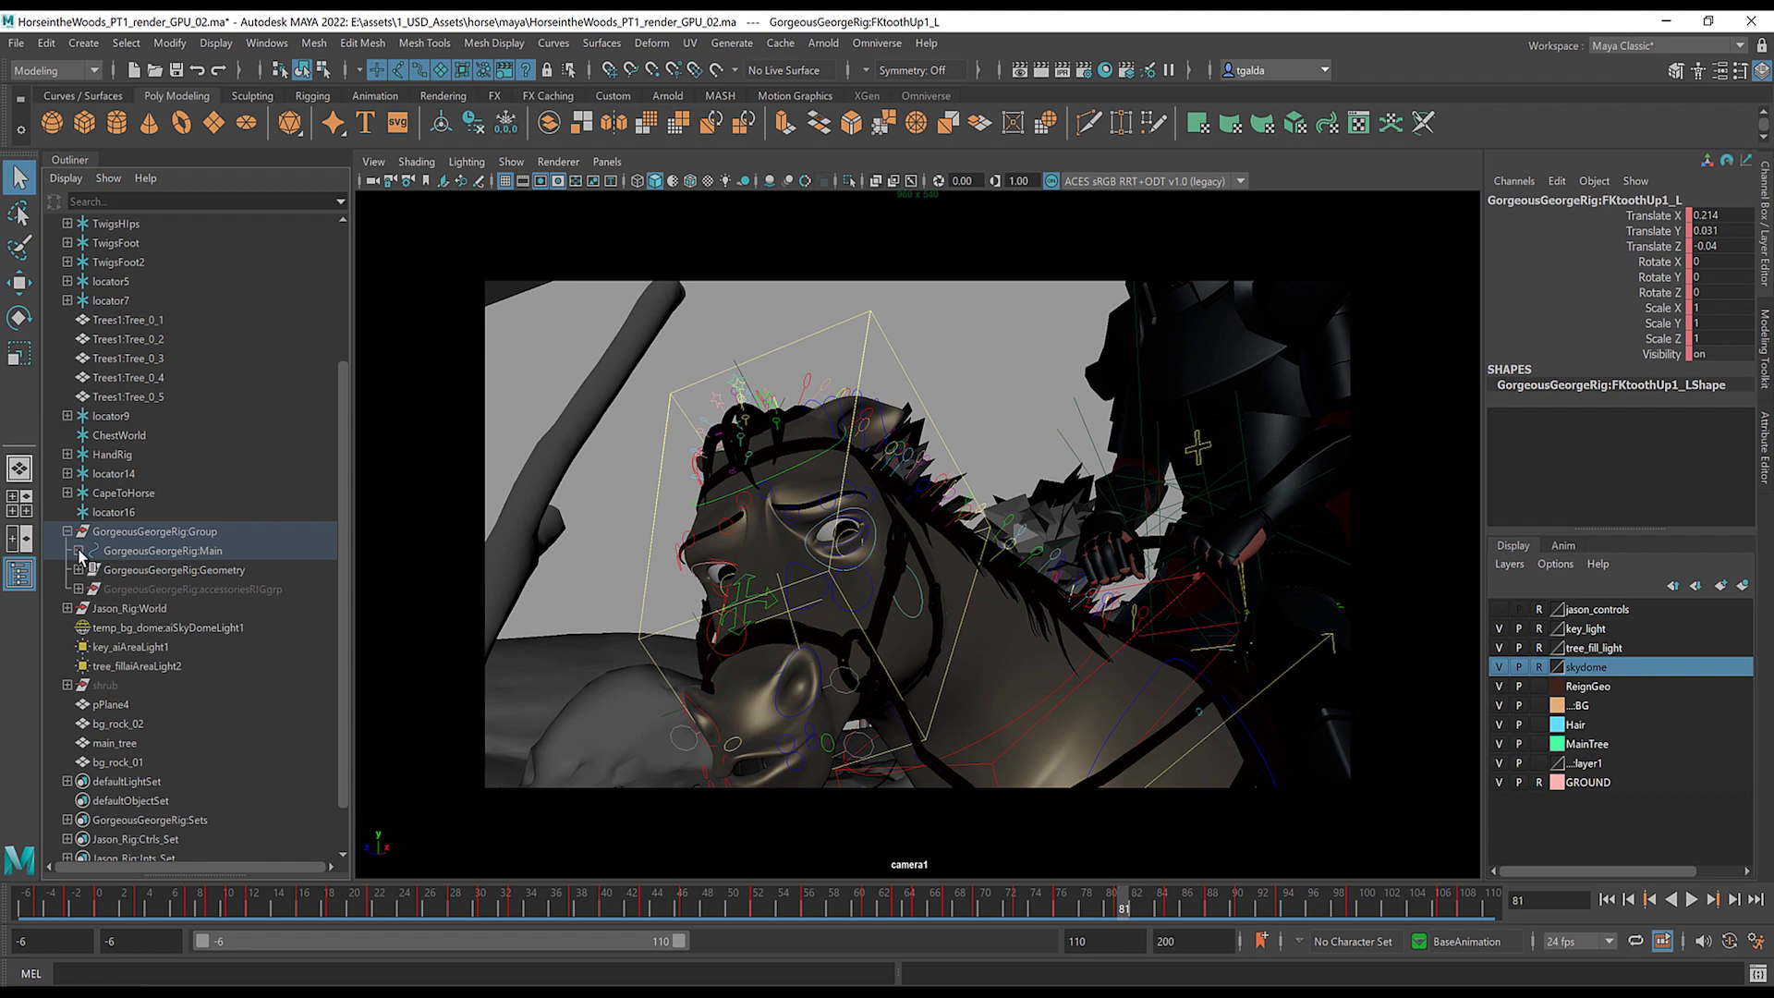
left_click(79, 551)
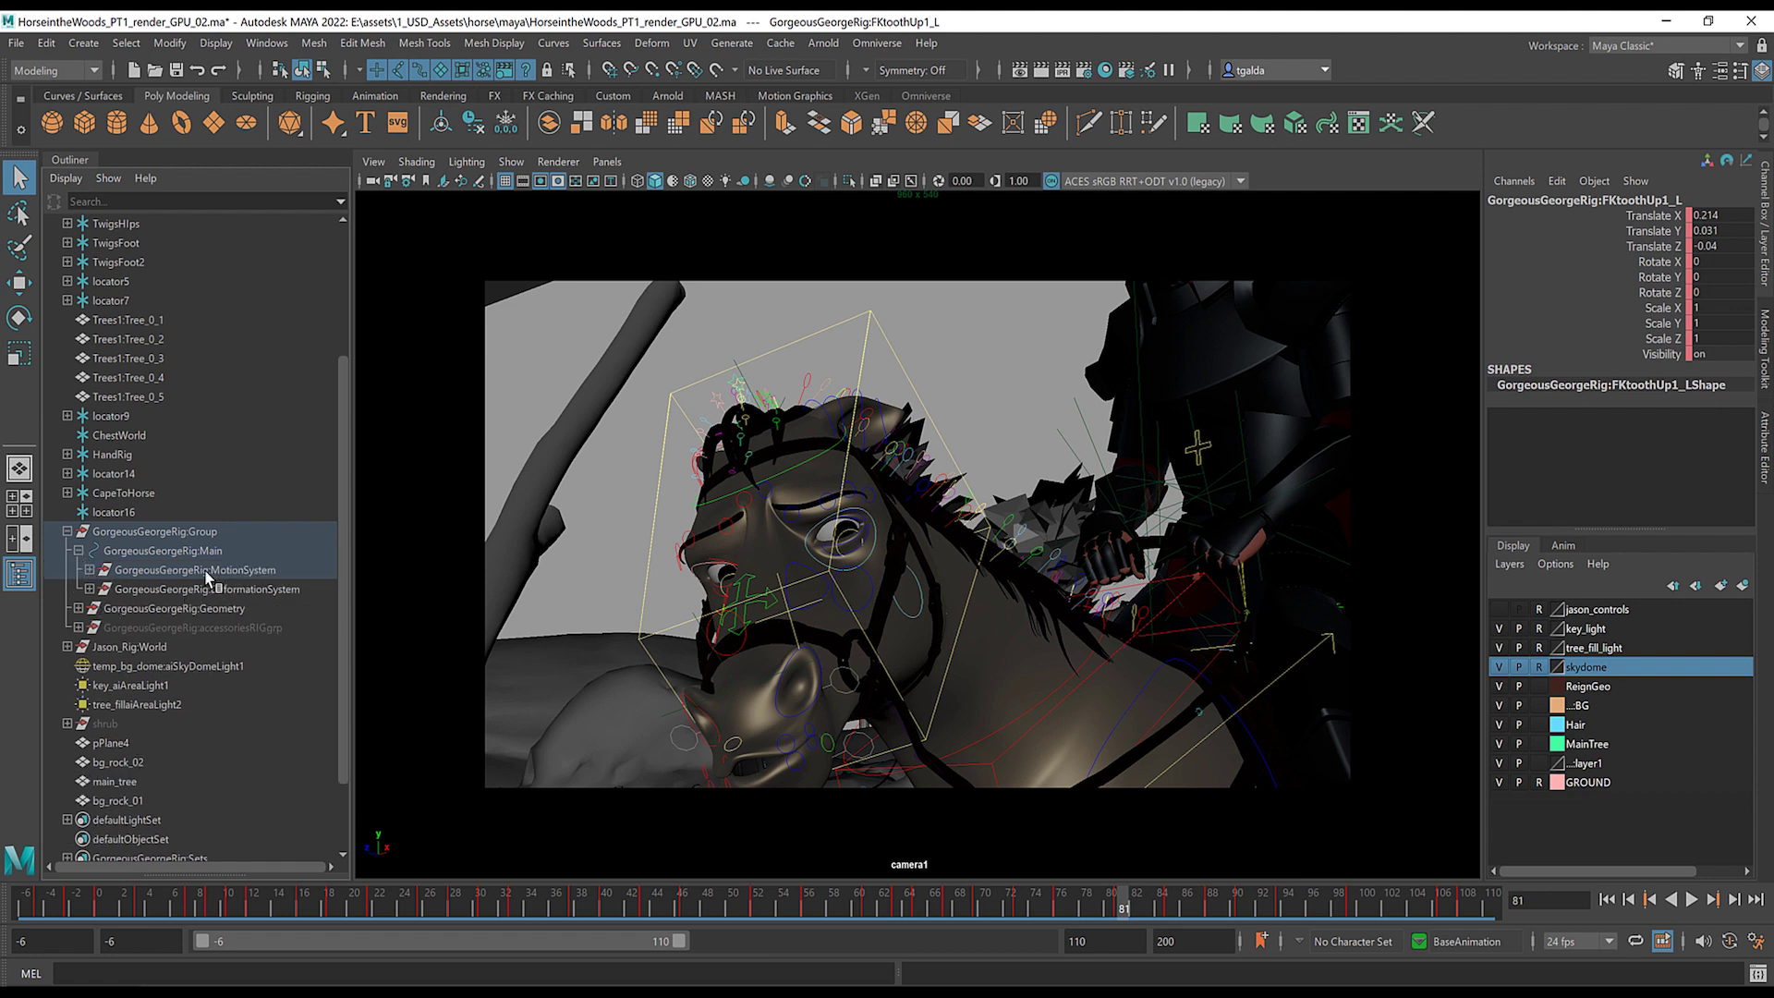
left_click(79, 551)
left_click(79, 570)
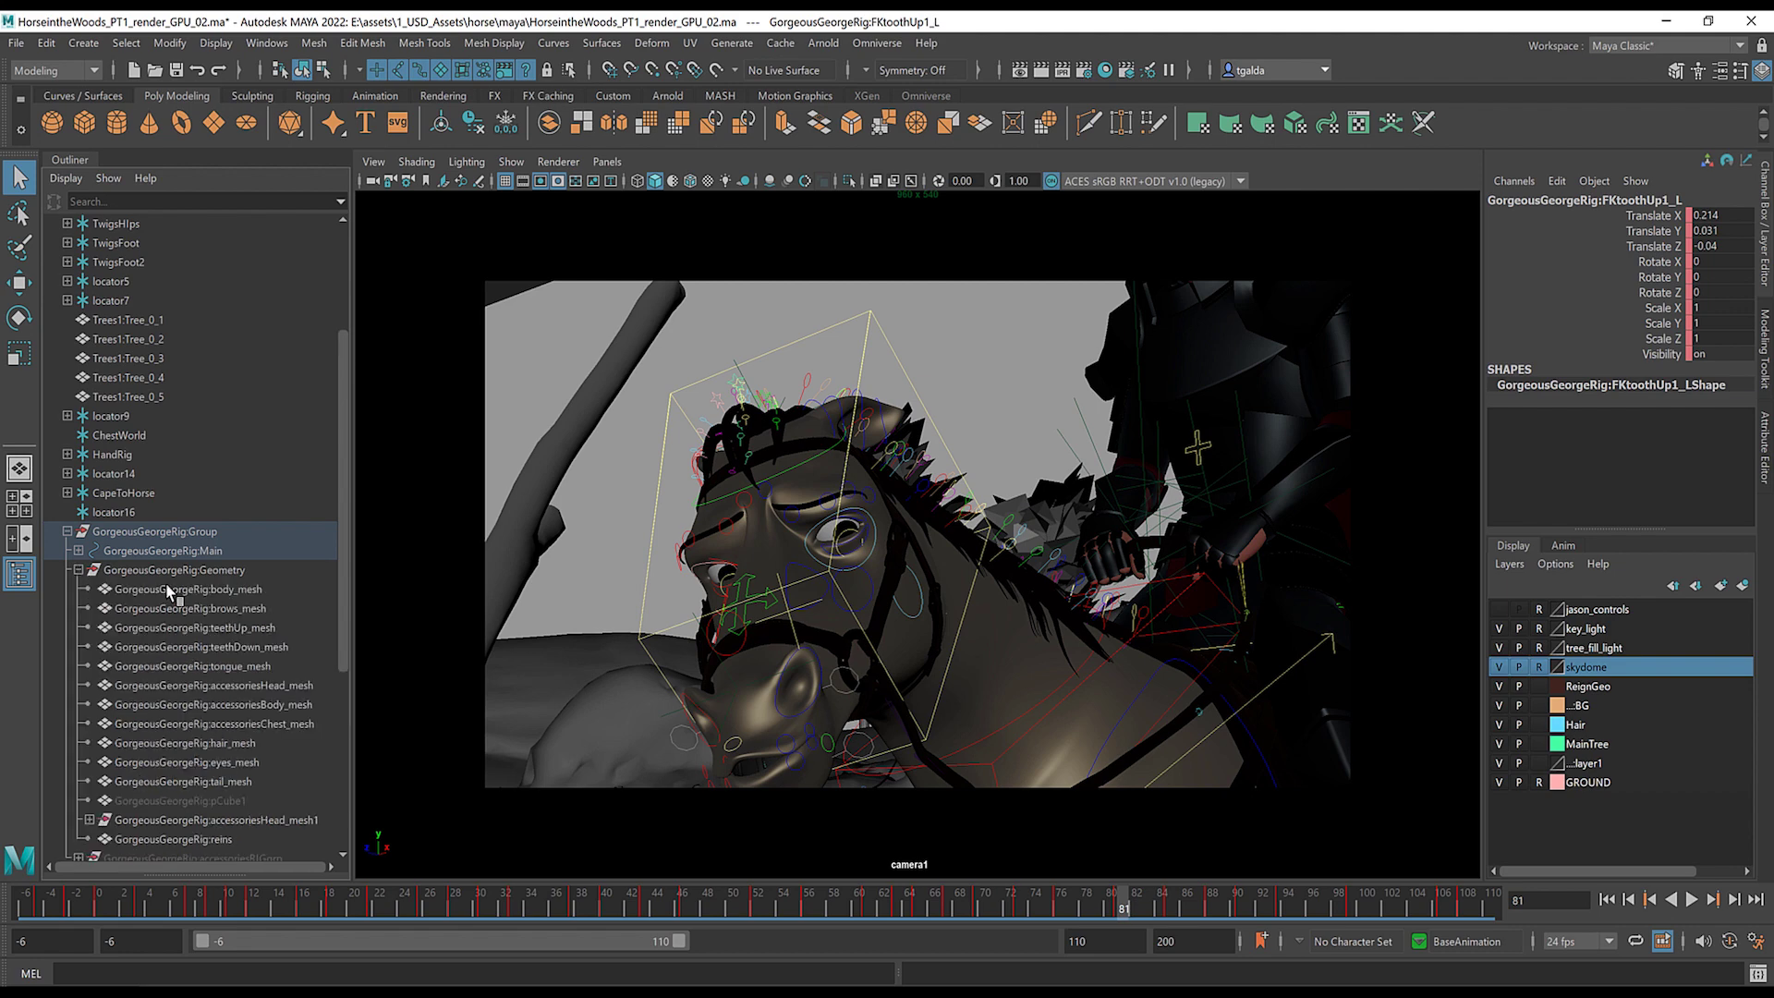
- Select body_mesh through tail_mesh and add the reins mesh to the selection
left_click(246, 591)
left_click_drag(348, 590, 352, 689)
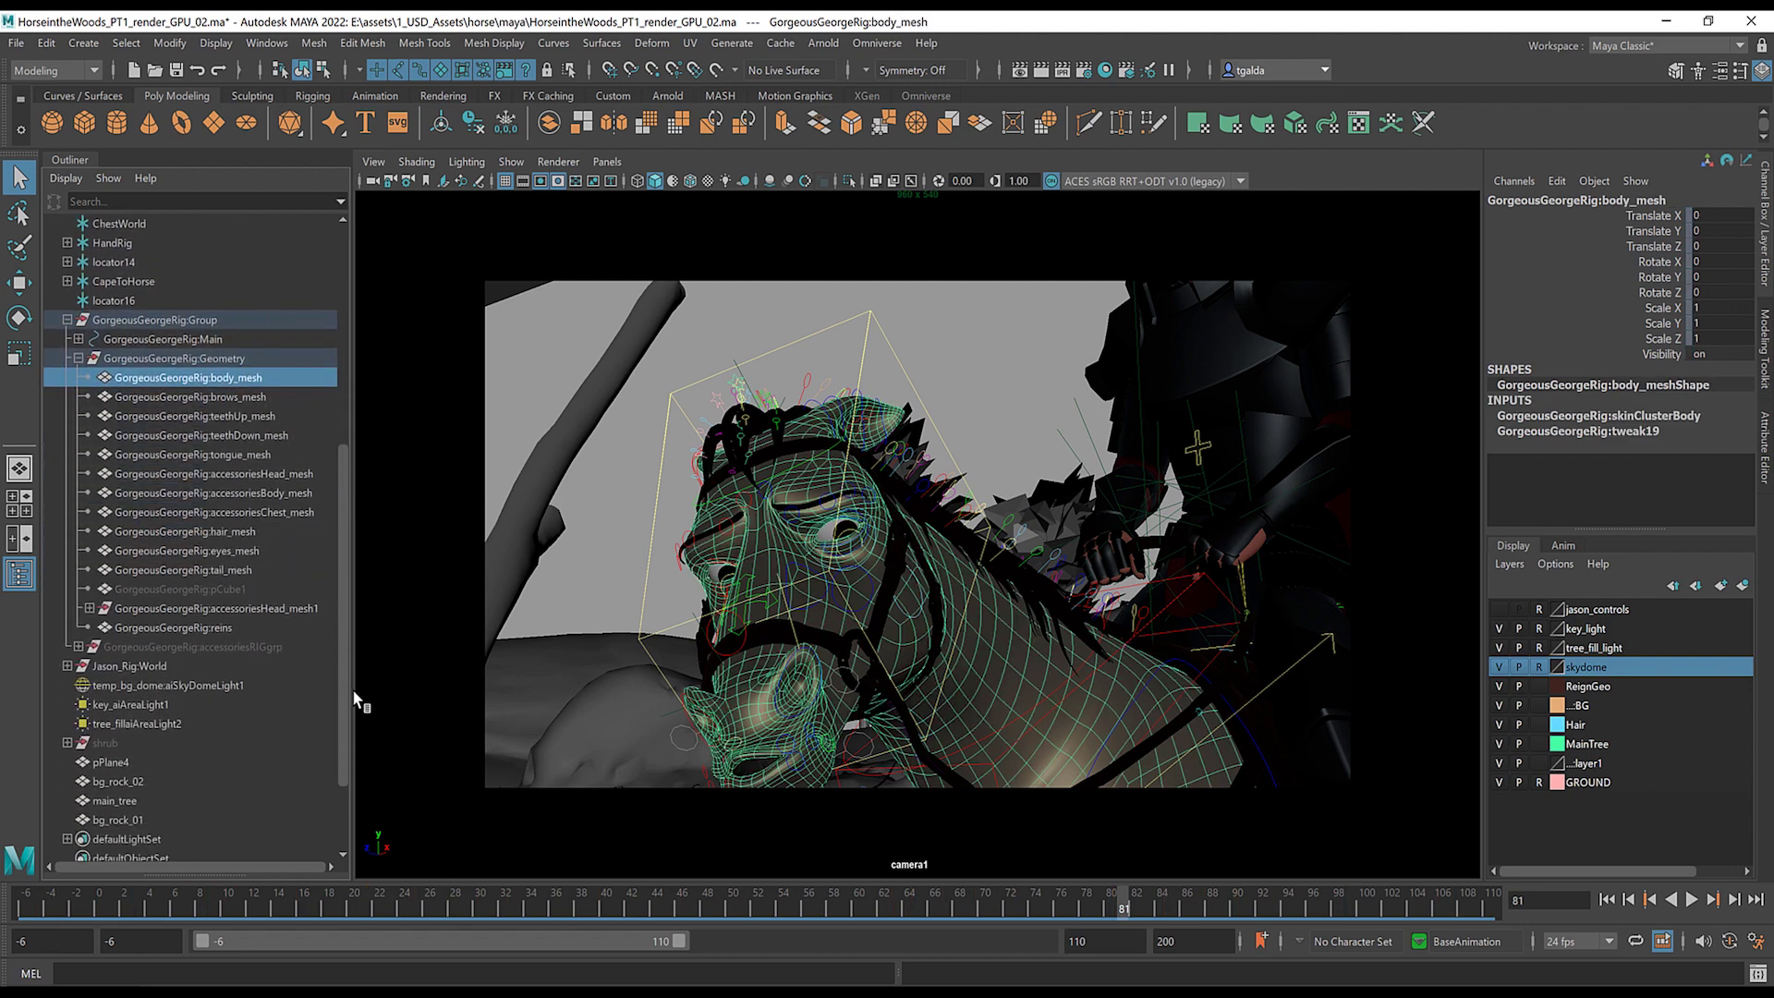
left_click(231, 585)
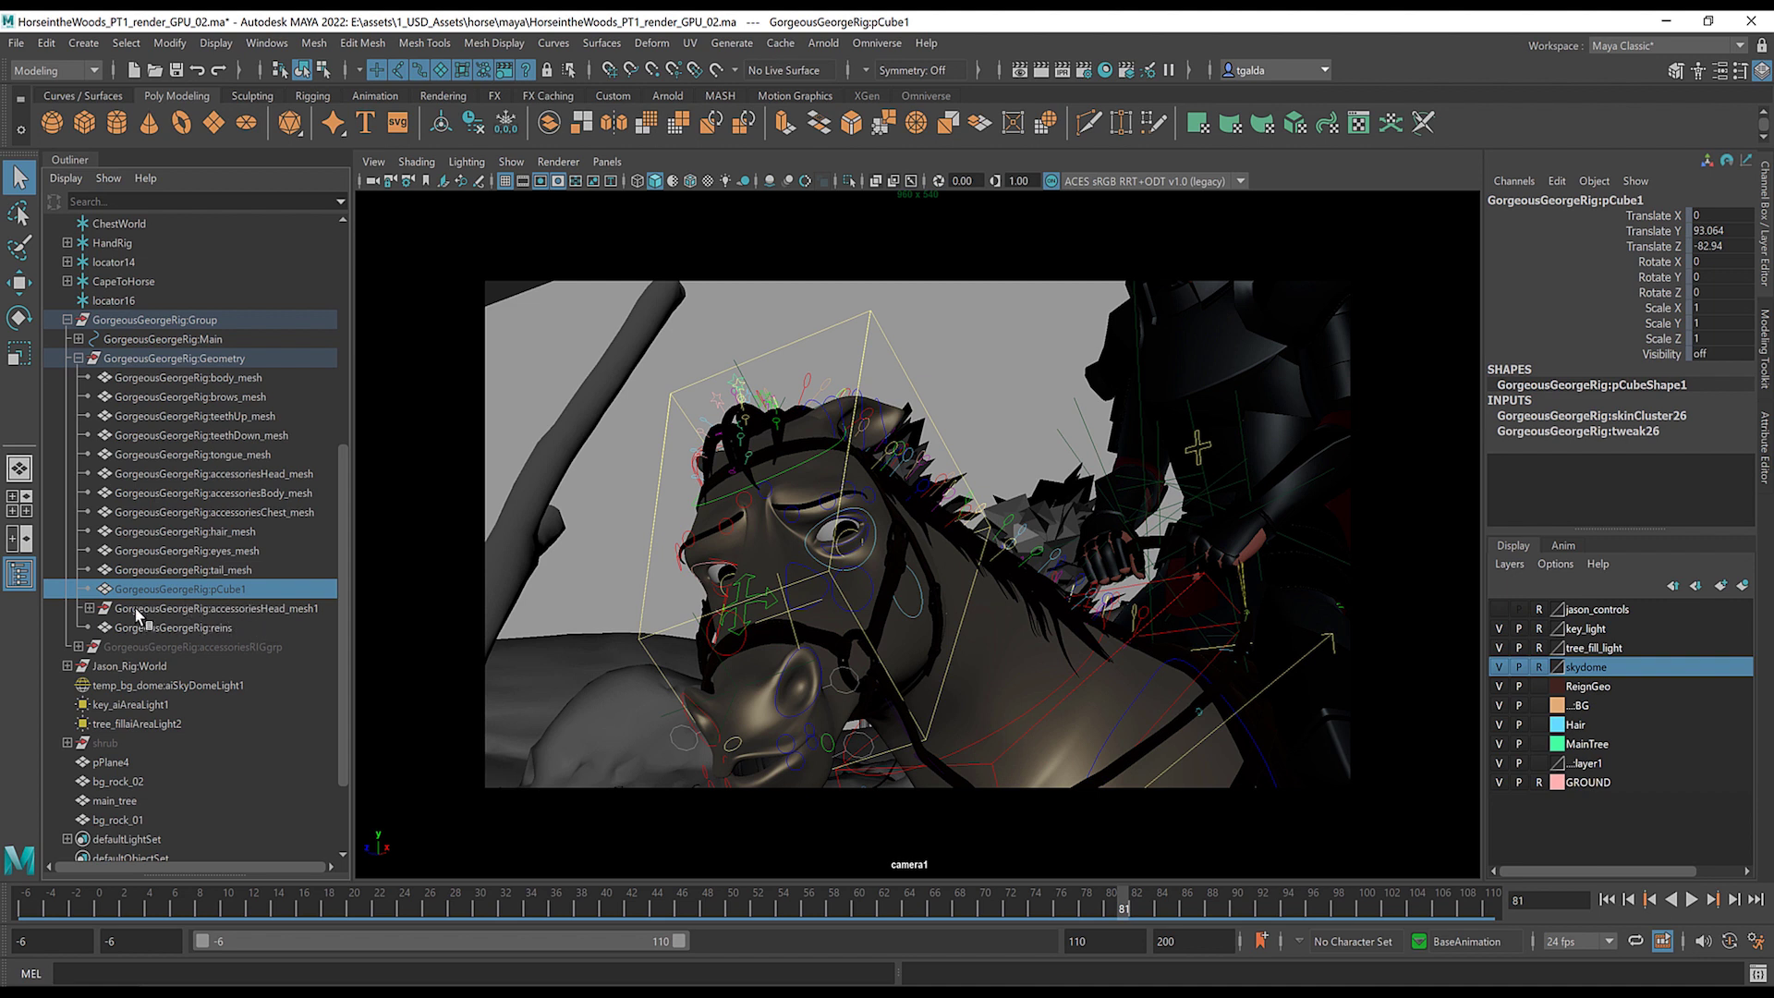
left_click(216, 628)
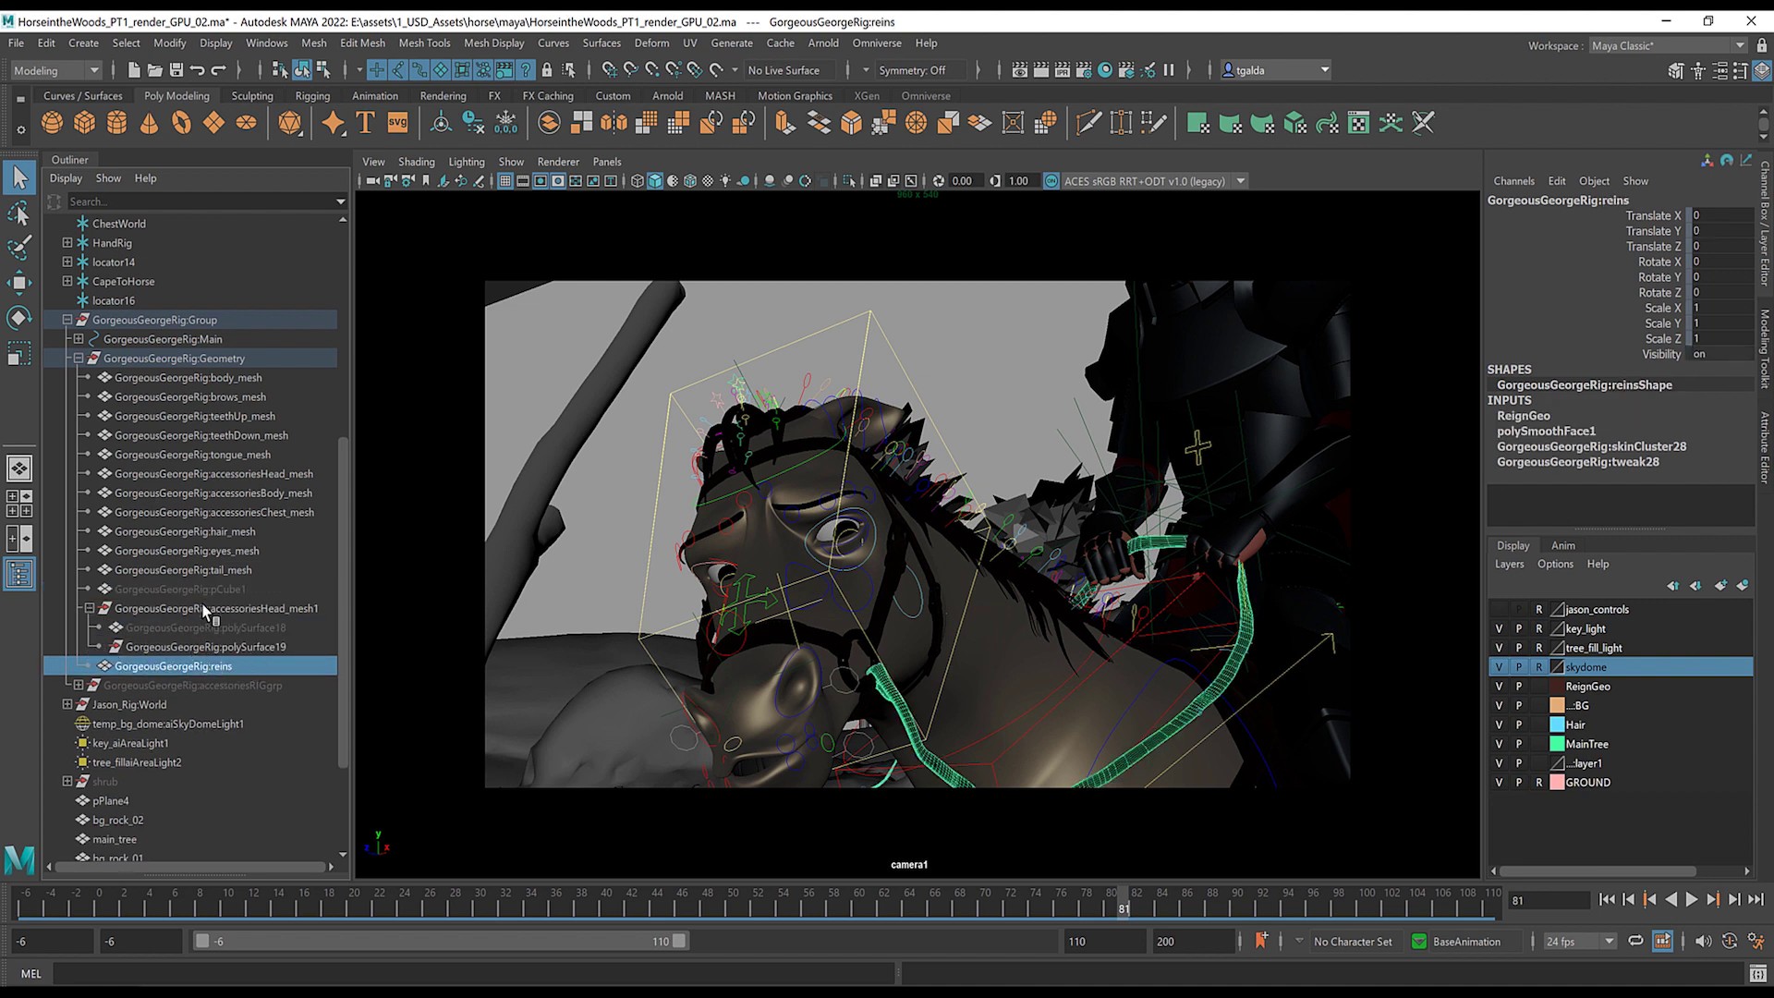
left_click(90, 608)
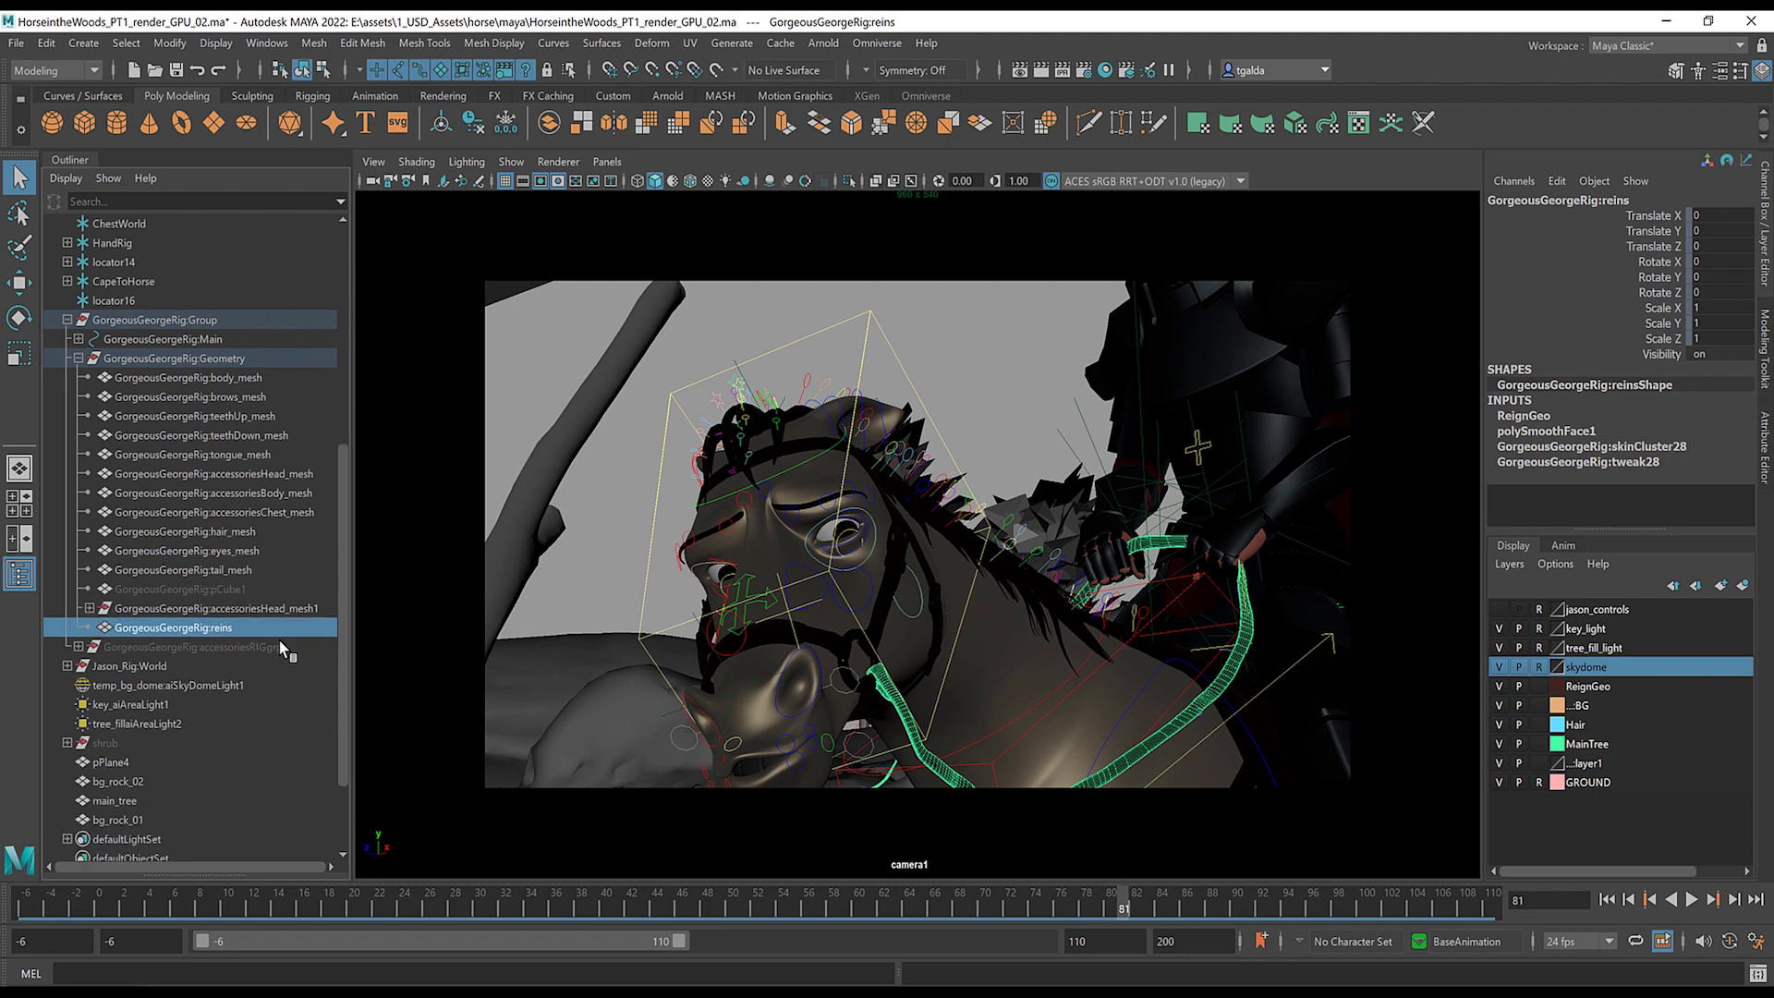
left_click(247, 569)
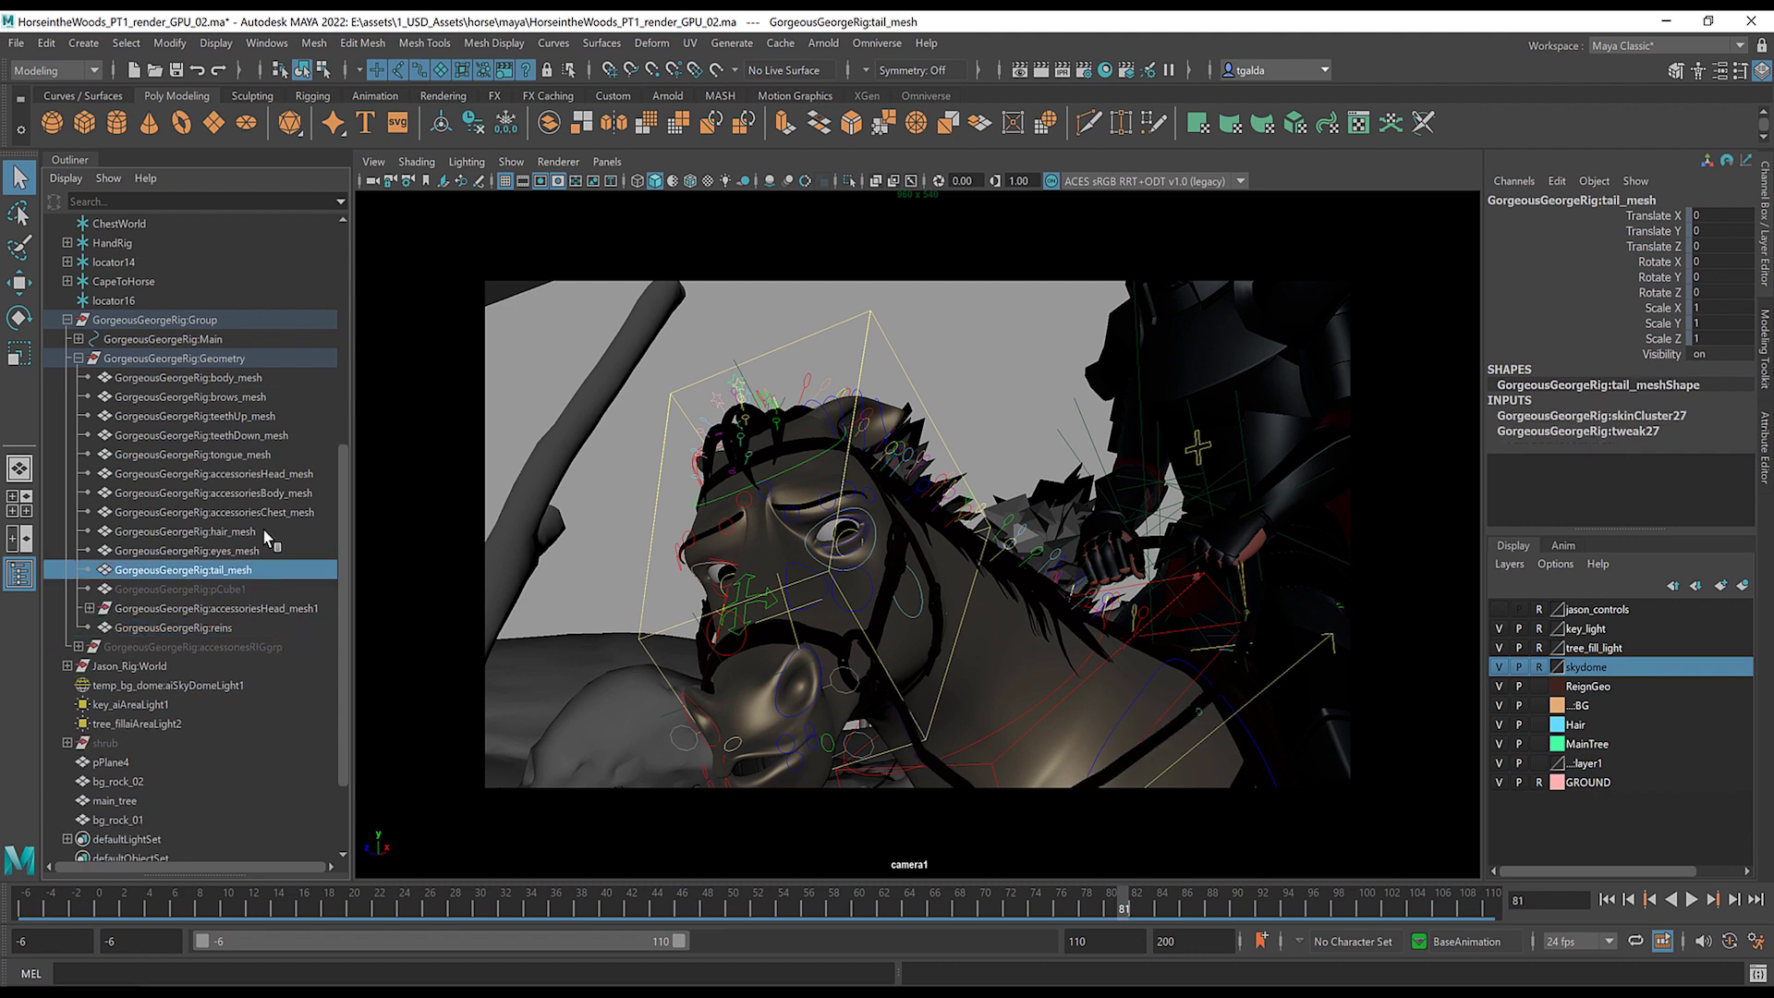
left_click(251, 378, "shift")
left_click(222, 627, "ctrl")
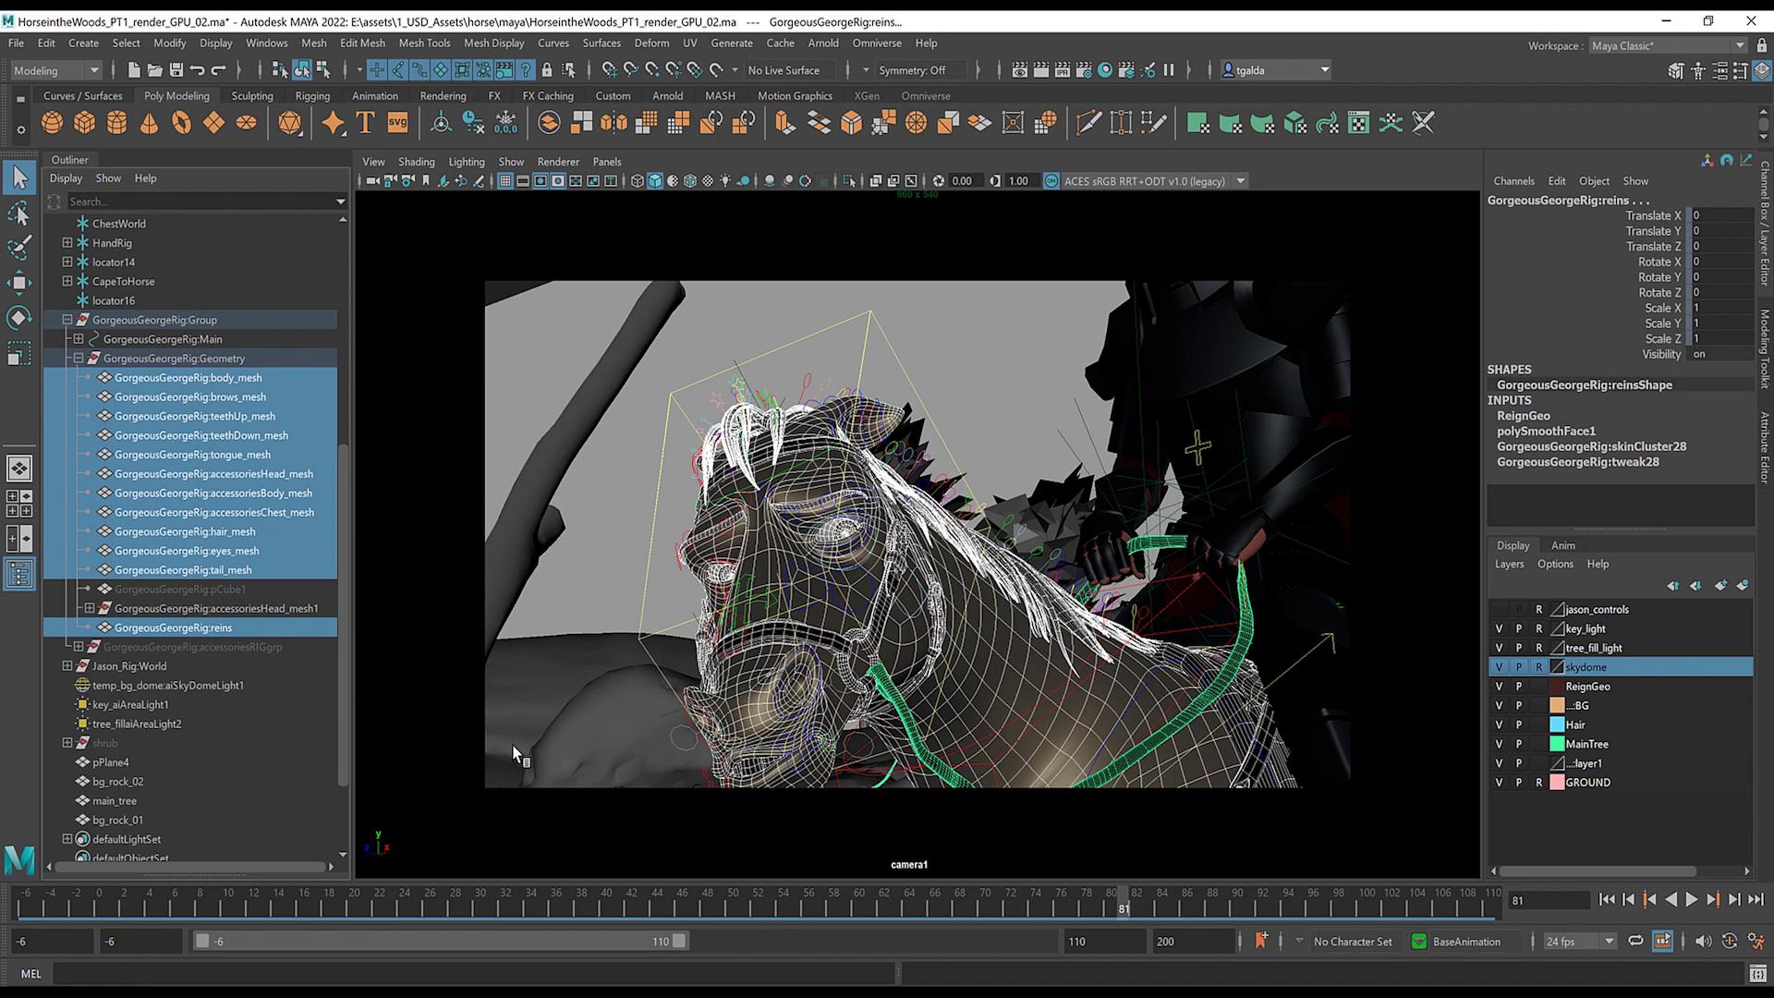
left_click(79, 647)
middle_click_drag(248, 689, 83, 658)
- Move the shot to frame 82 and switch the viewport to the persp camera
left_click(79, 647)
left_click_drag(116, 885, 1137, 892)
left_click(607, 162)
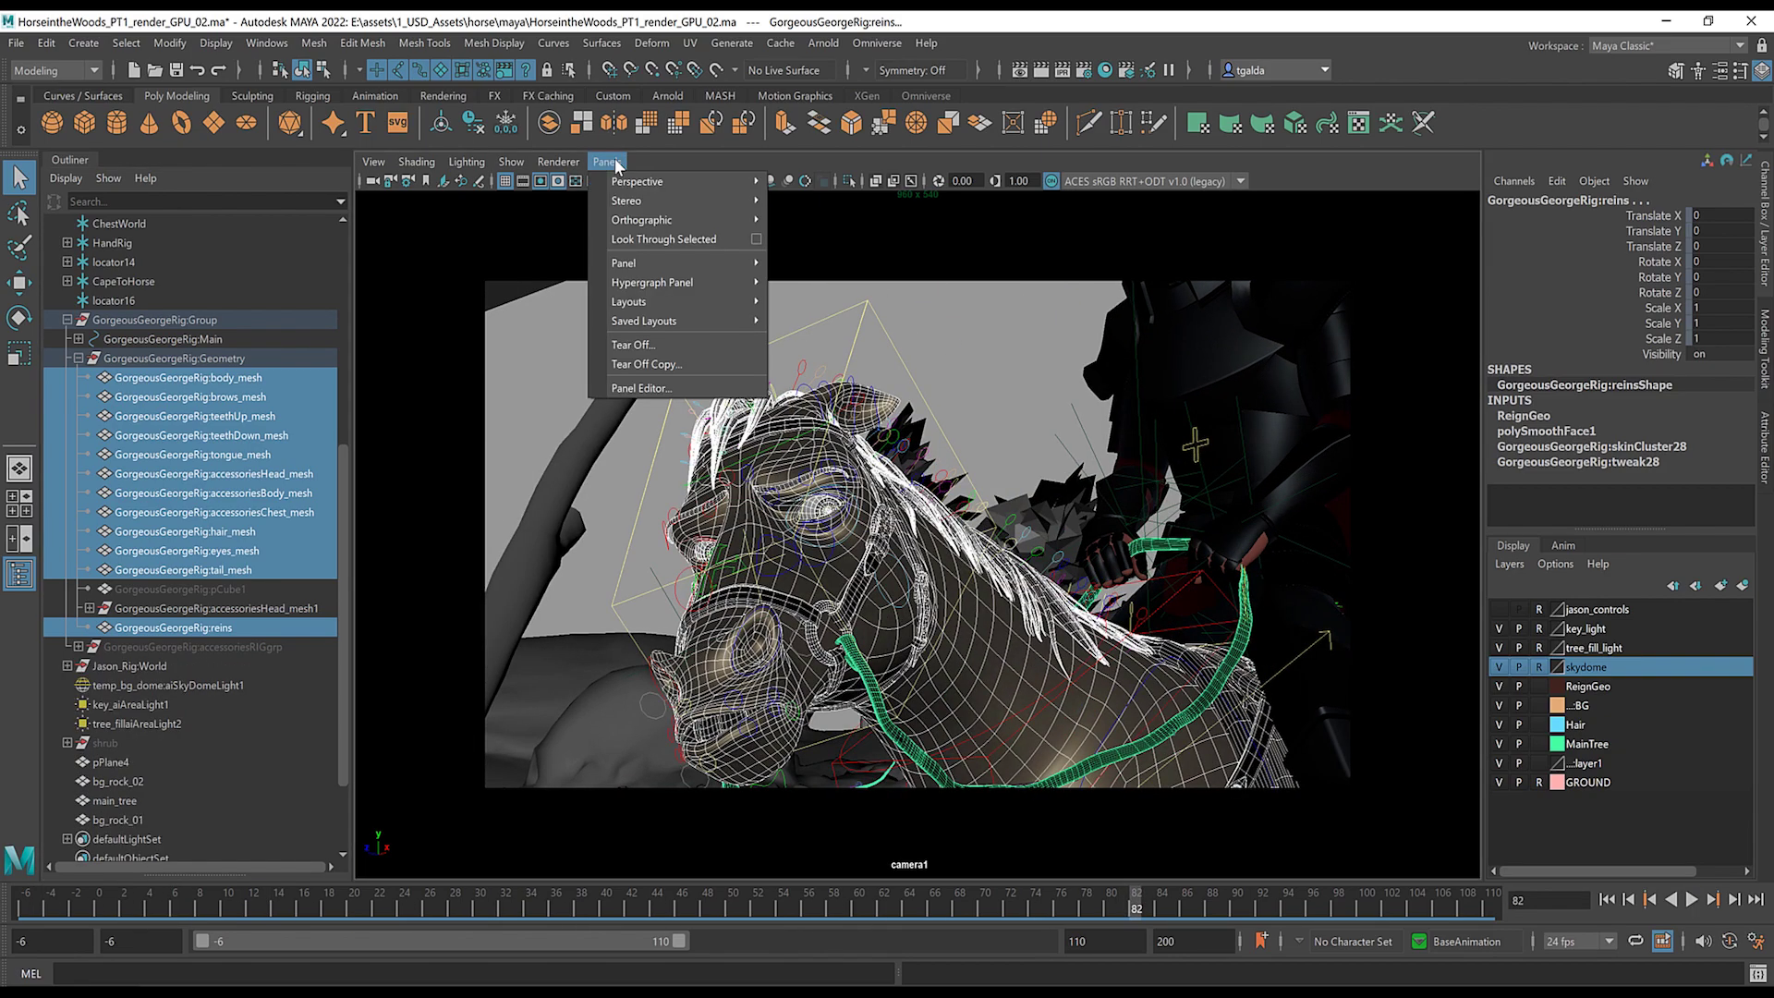
mouse_move(647, 182)
left_click(827, 205)
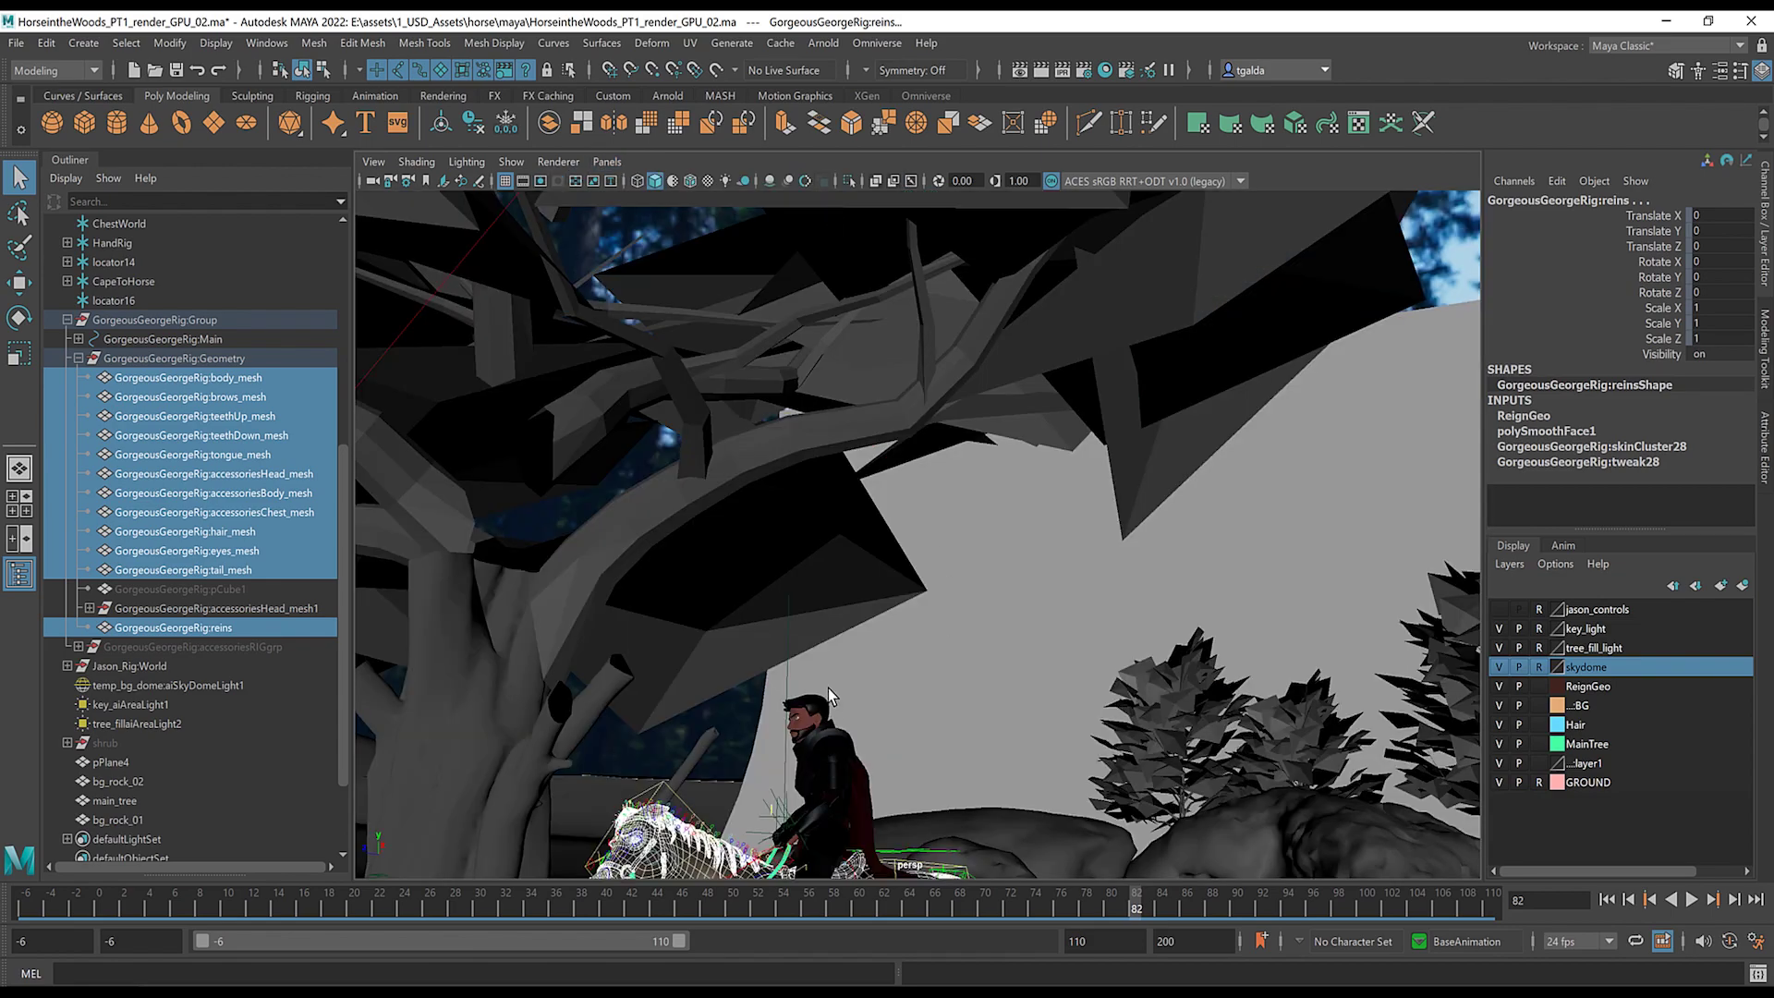
- Orbit and zoom until the horse and rider are framed from the side
middle_click_drag(831, 693, 899, 316, "alt")
right_click_drag(899, 316, 963, 570, "alt")
left_click_drag(963, 570, 1016, 589, "alt")
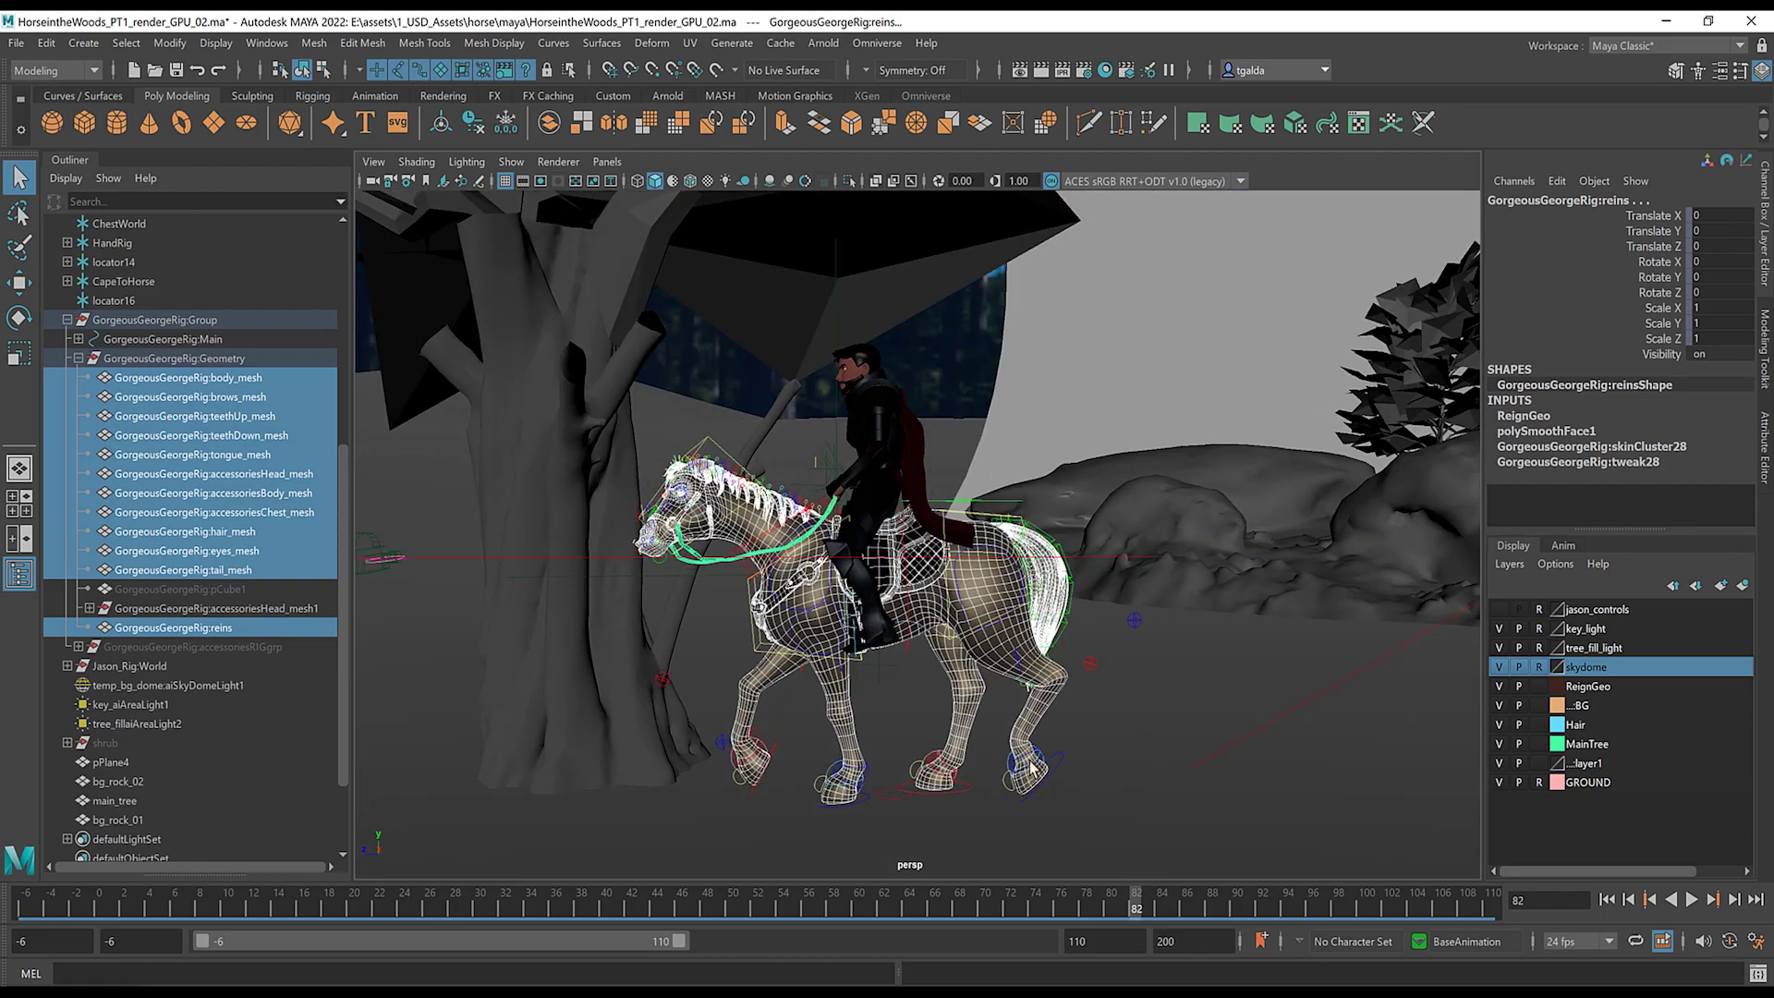
left_click_drag(879, 647, 1063, 609, "alt")
right_click_drag(1062, 610, 1278, 549, "alt")
left_click_drag(1278, 549, 1193, 528, "alt")
right_click_drag(1194, 529, 1016, 601, "alt")
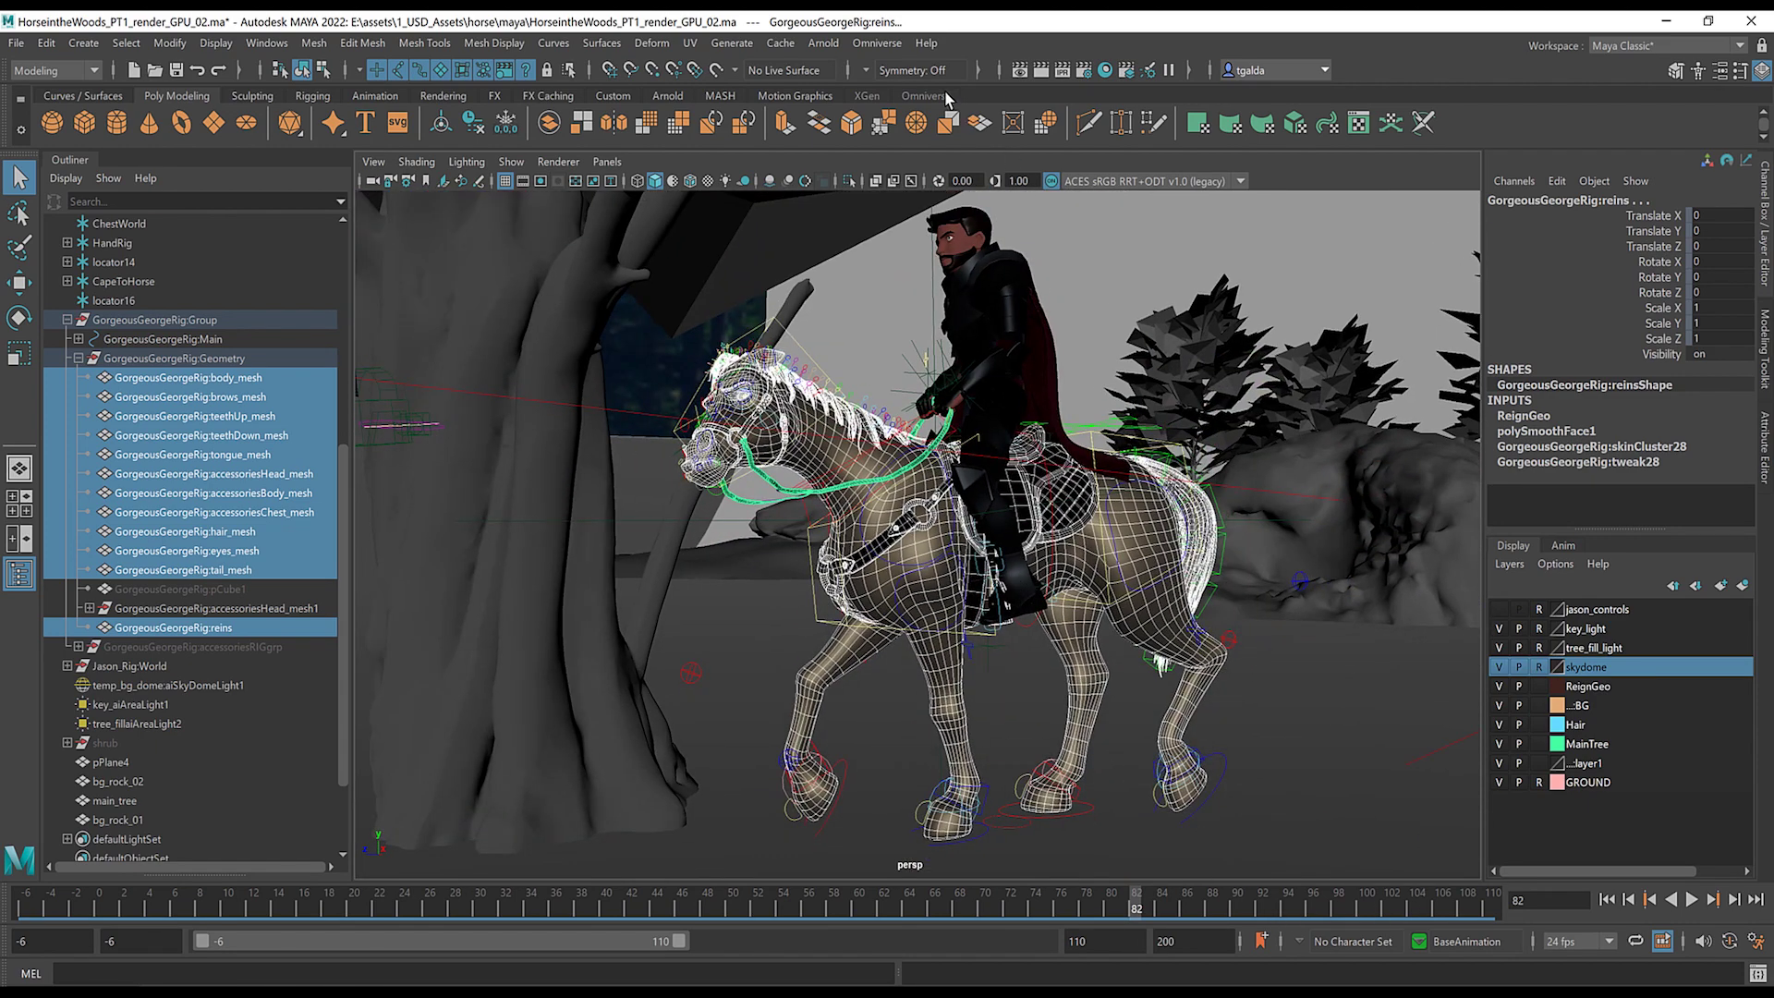
- Open Omniverse > Export for the selected horse meshes
left_click(876, 43)
mouse_move(944, 176)
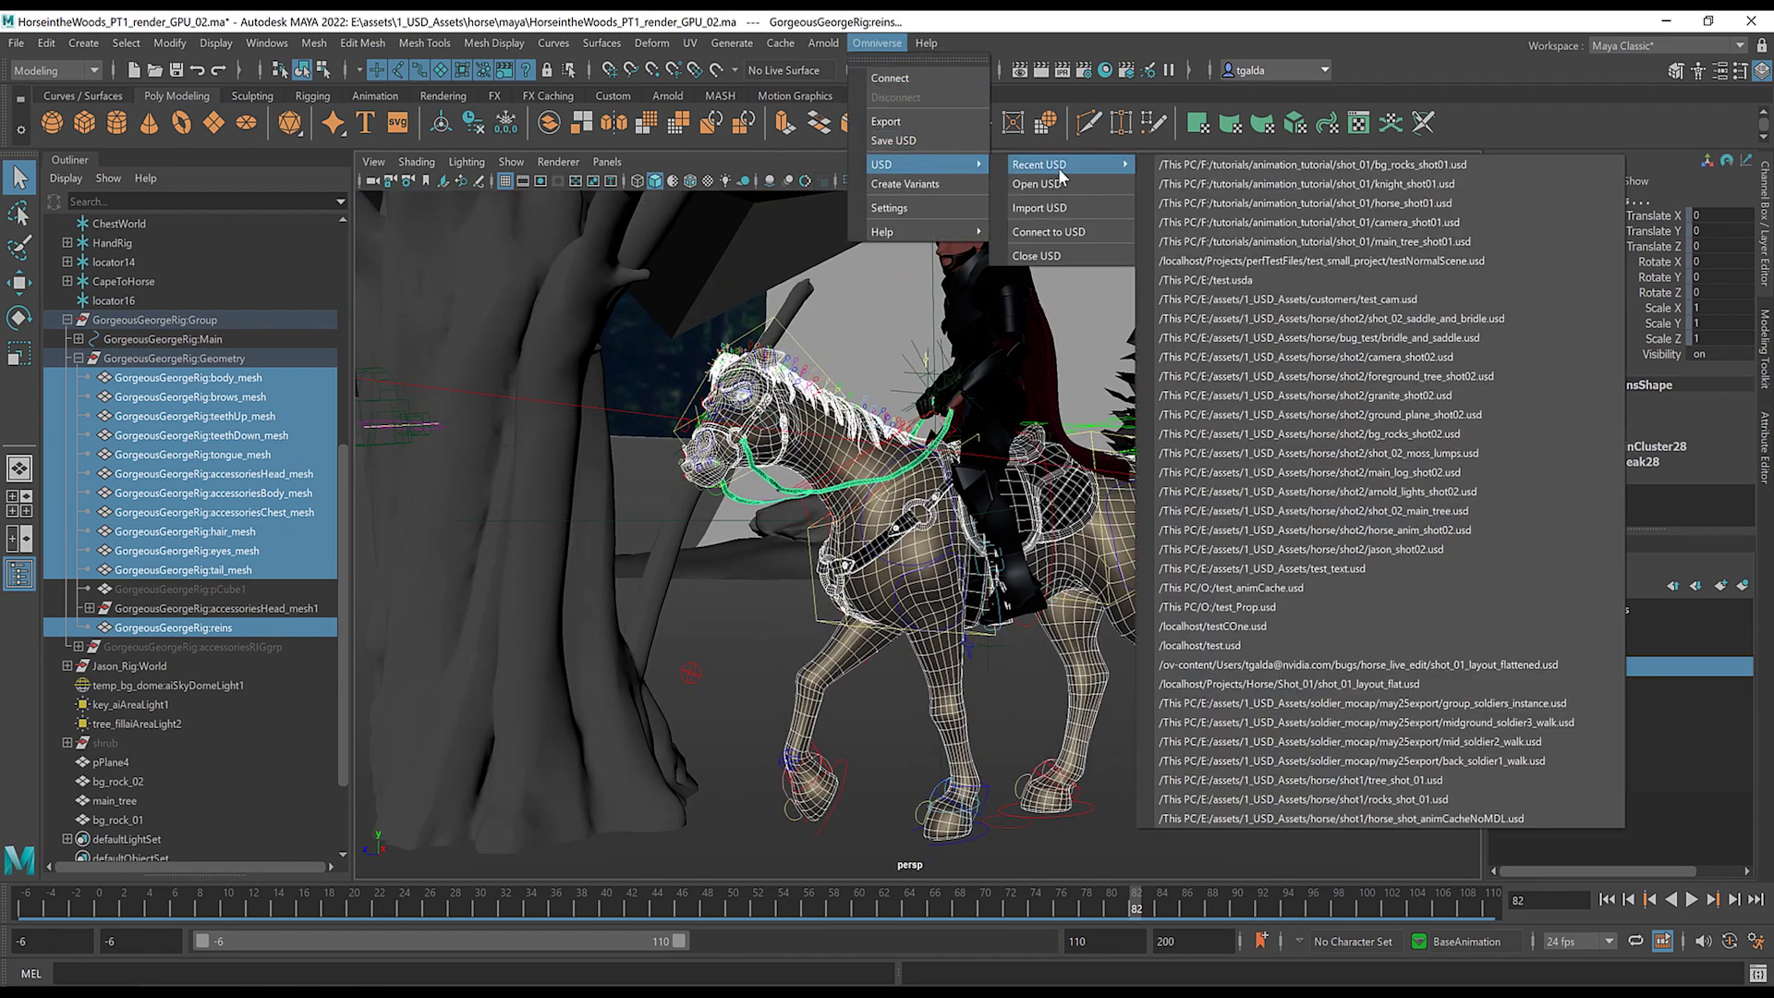
left_click(943, 119)
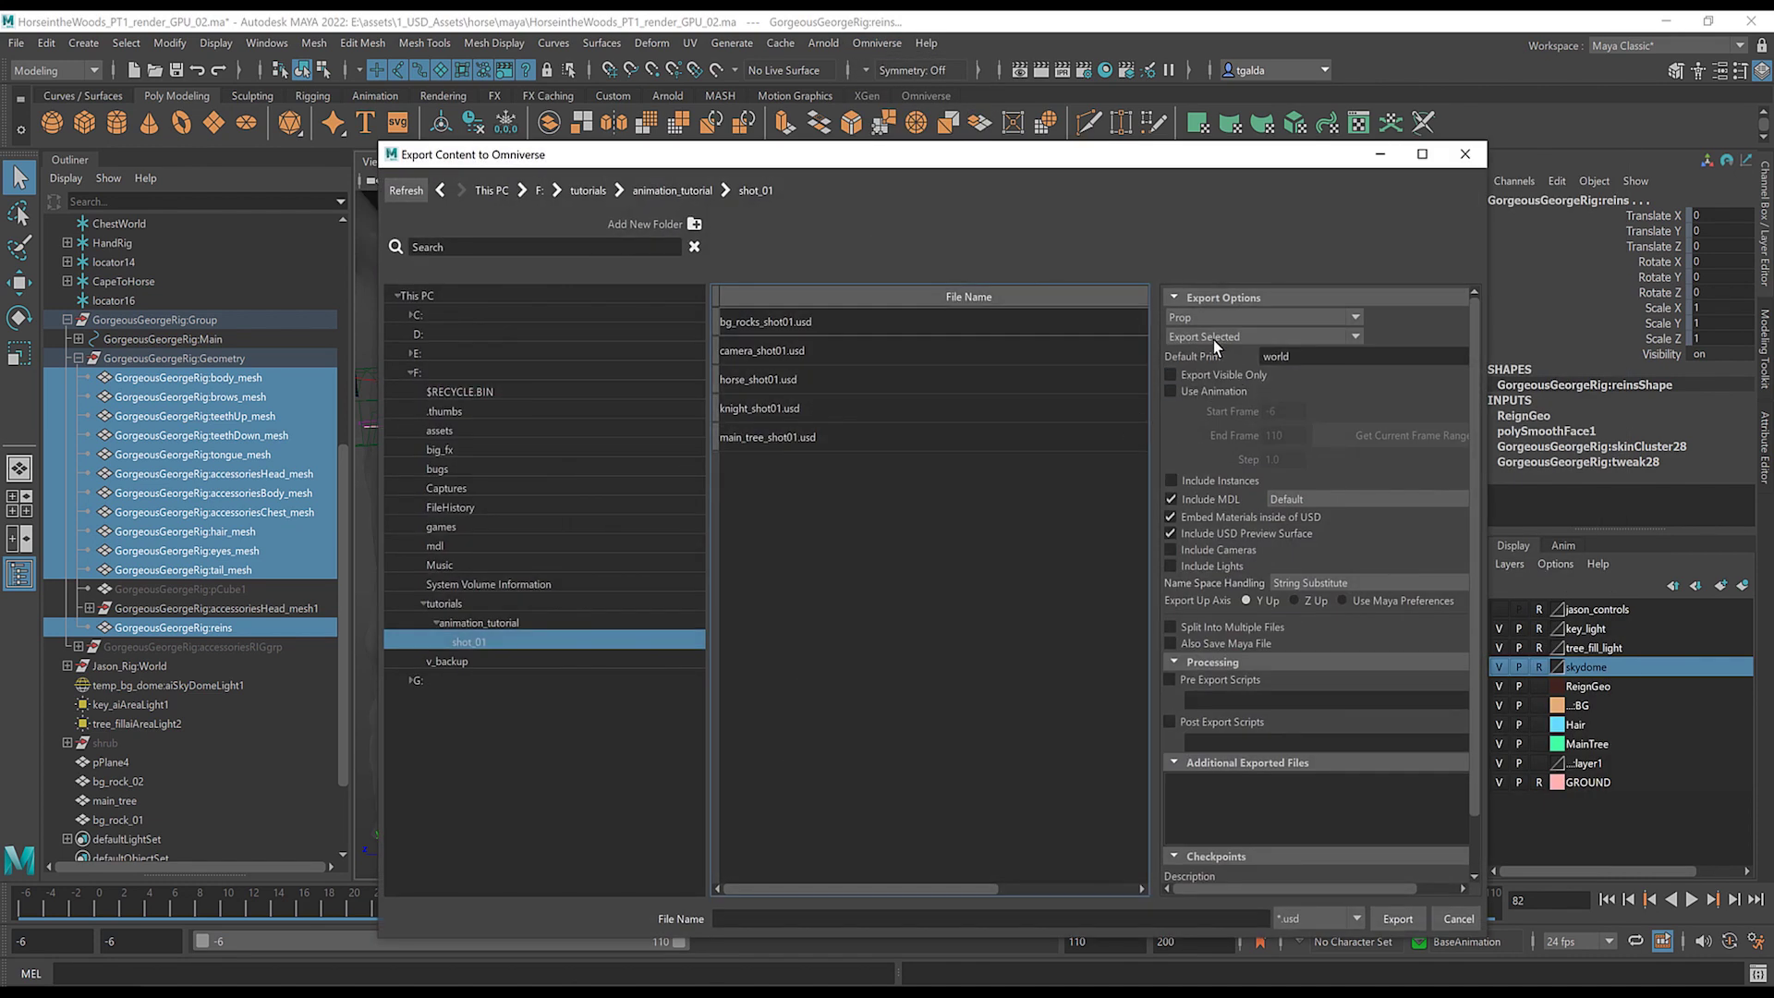
- Export the selected horse meshes as an Animated Point Cache to horse_shot01.usd
left_click(1209, 316)
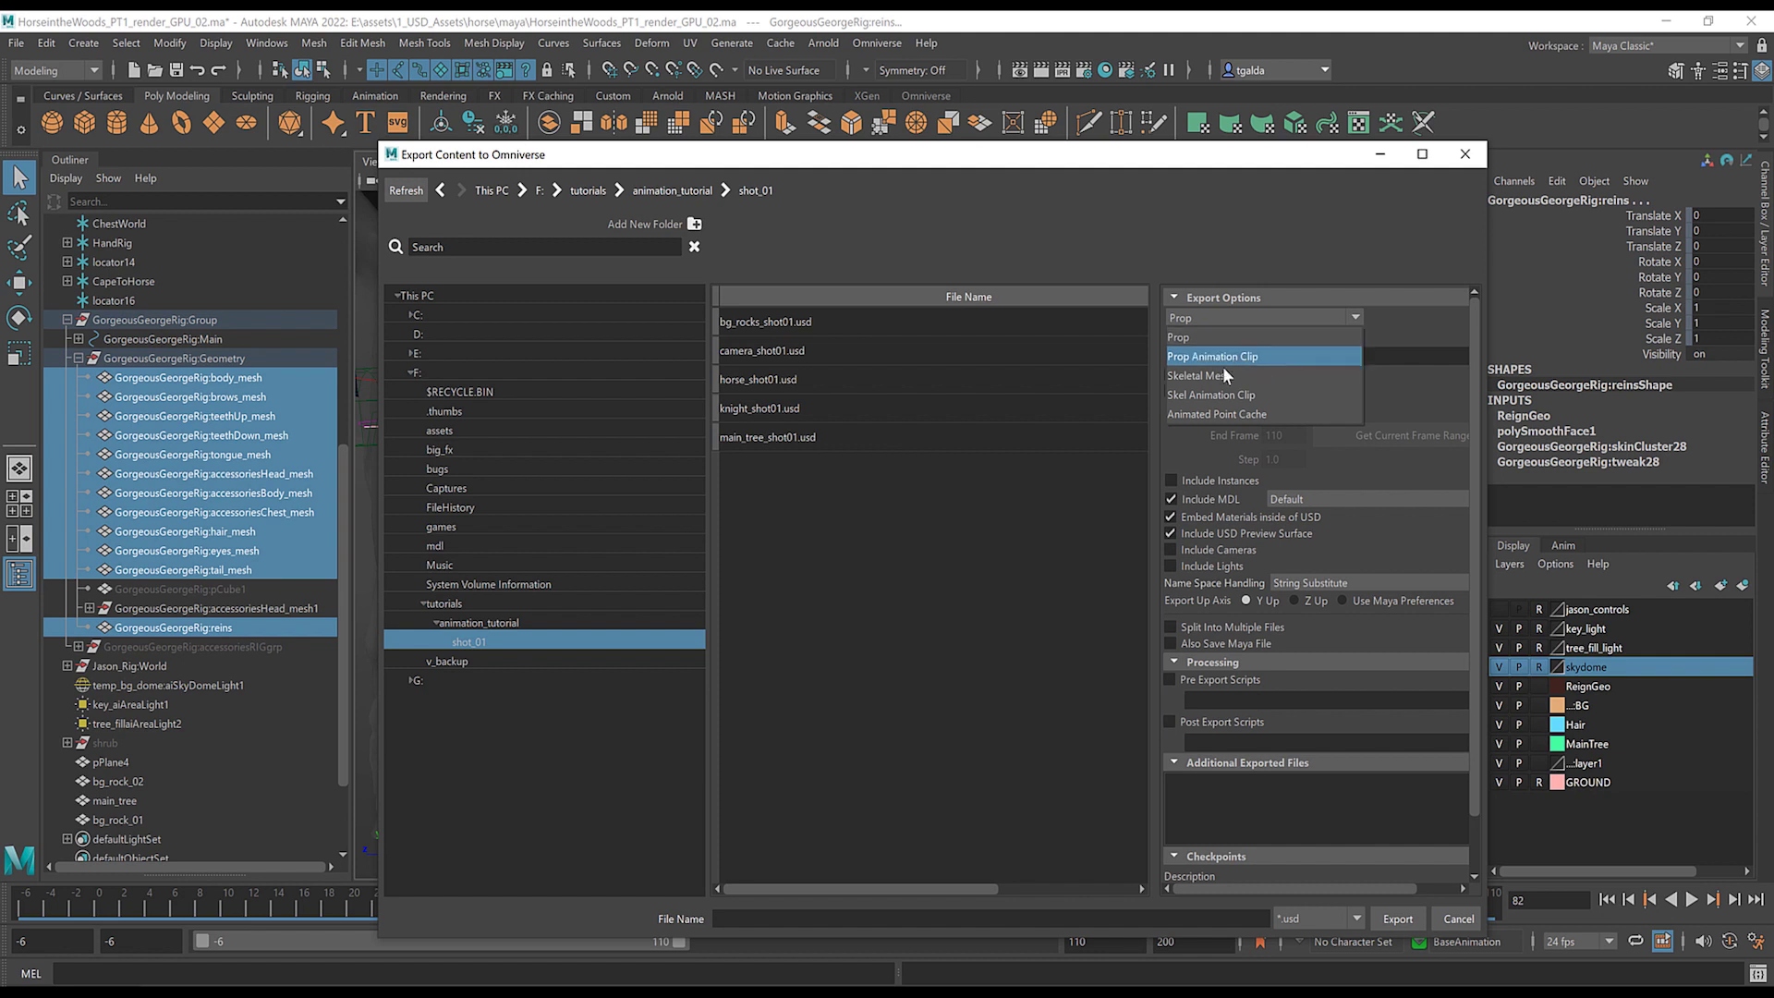
left_click(1203, 413)
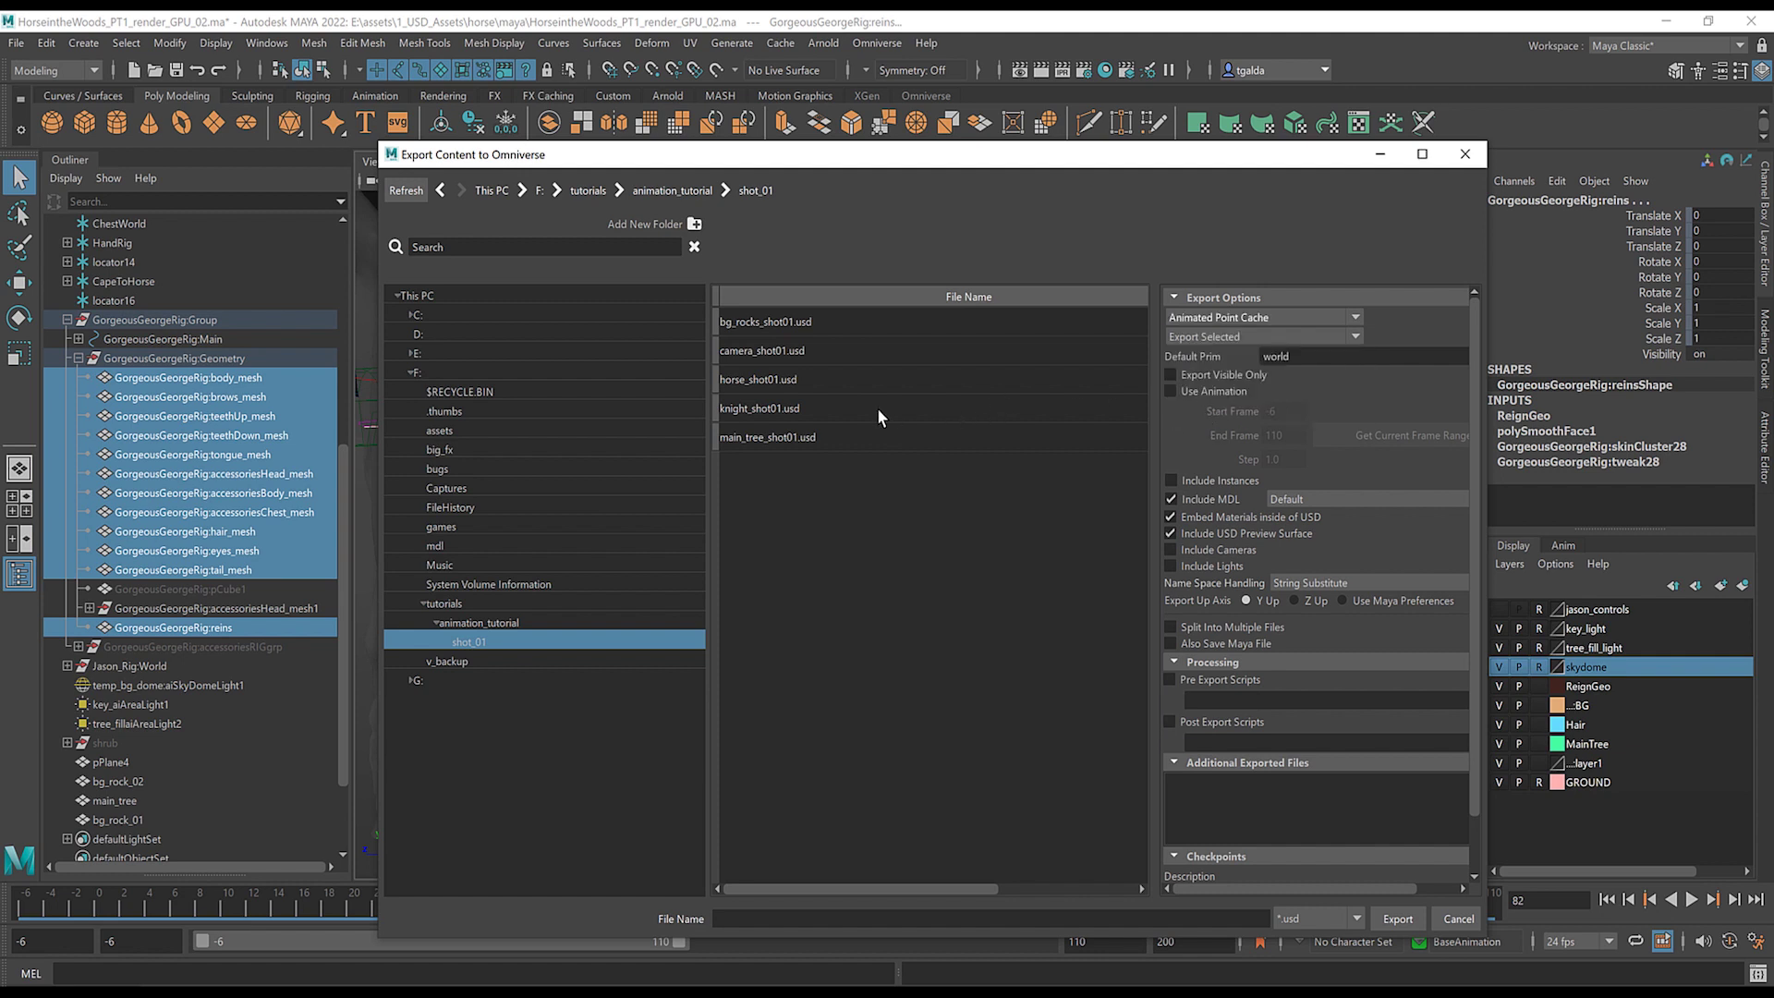
left_click(790, 377)
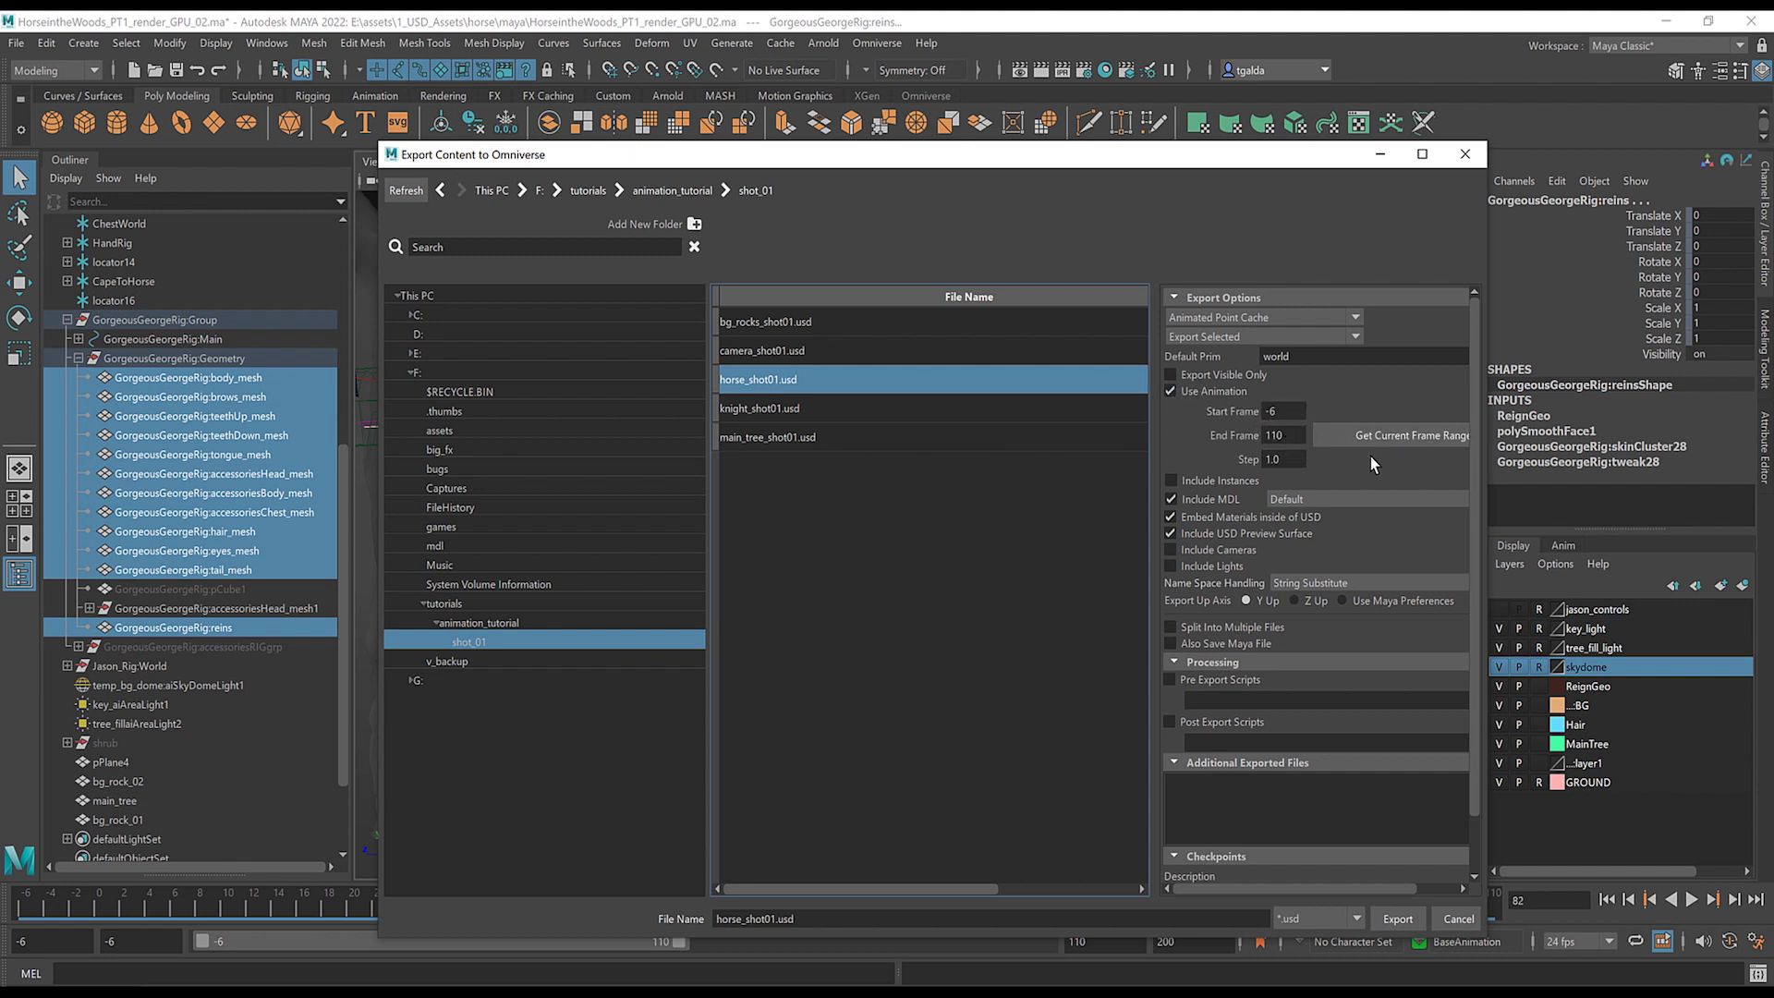
left_click_drag(1013, 163, 1018, 70)
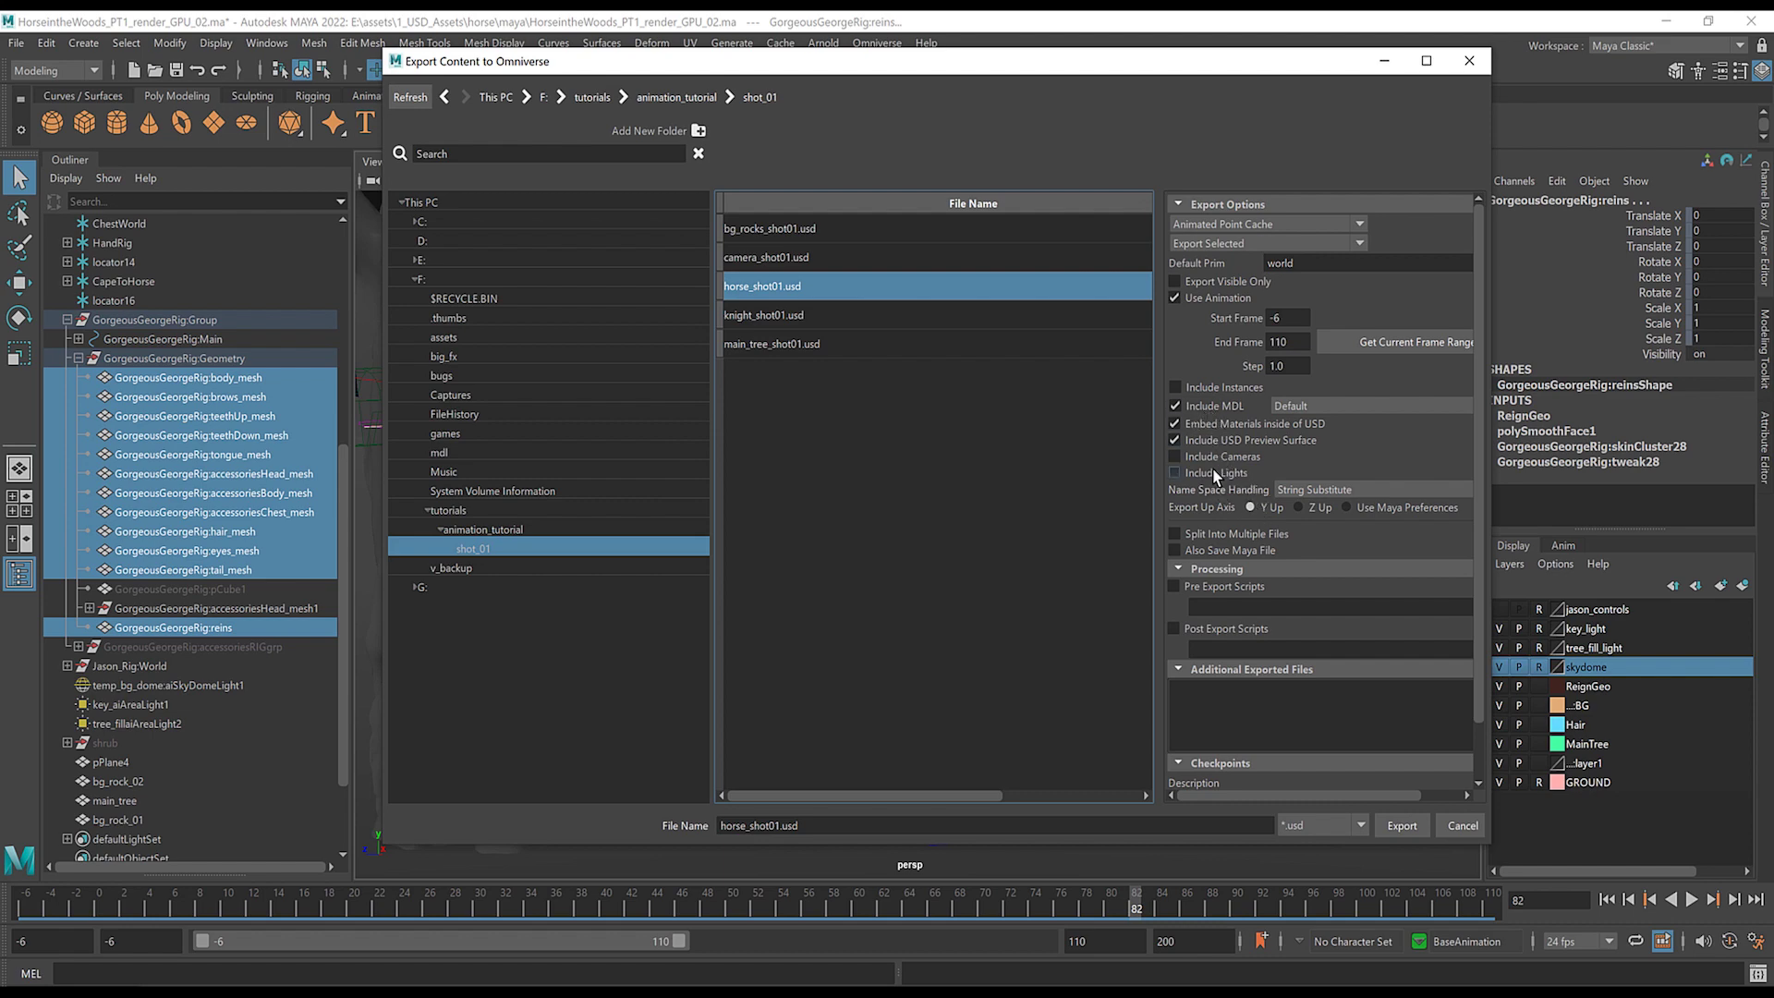
left_click(1408, 834)
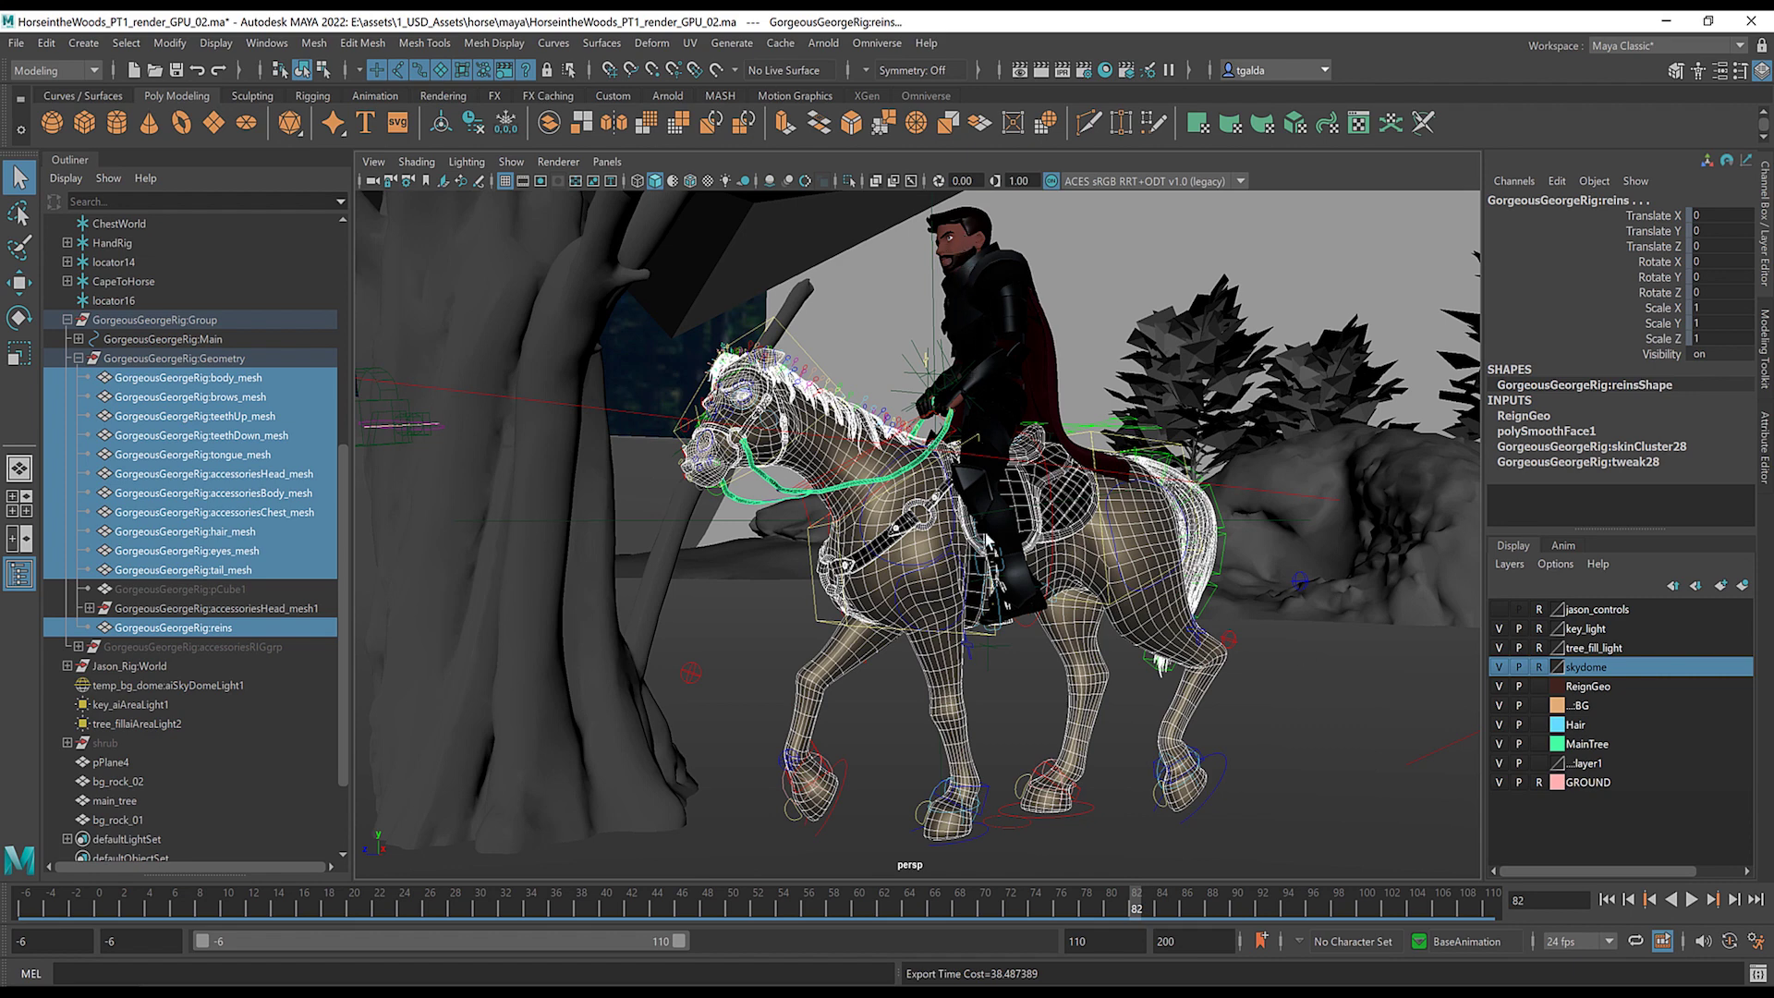
- After the export finishes, collapse the horse rig's hierarchy in the Outliner
left_click(66, 321)
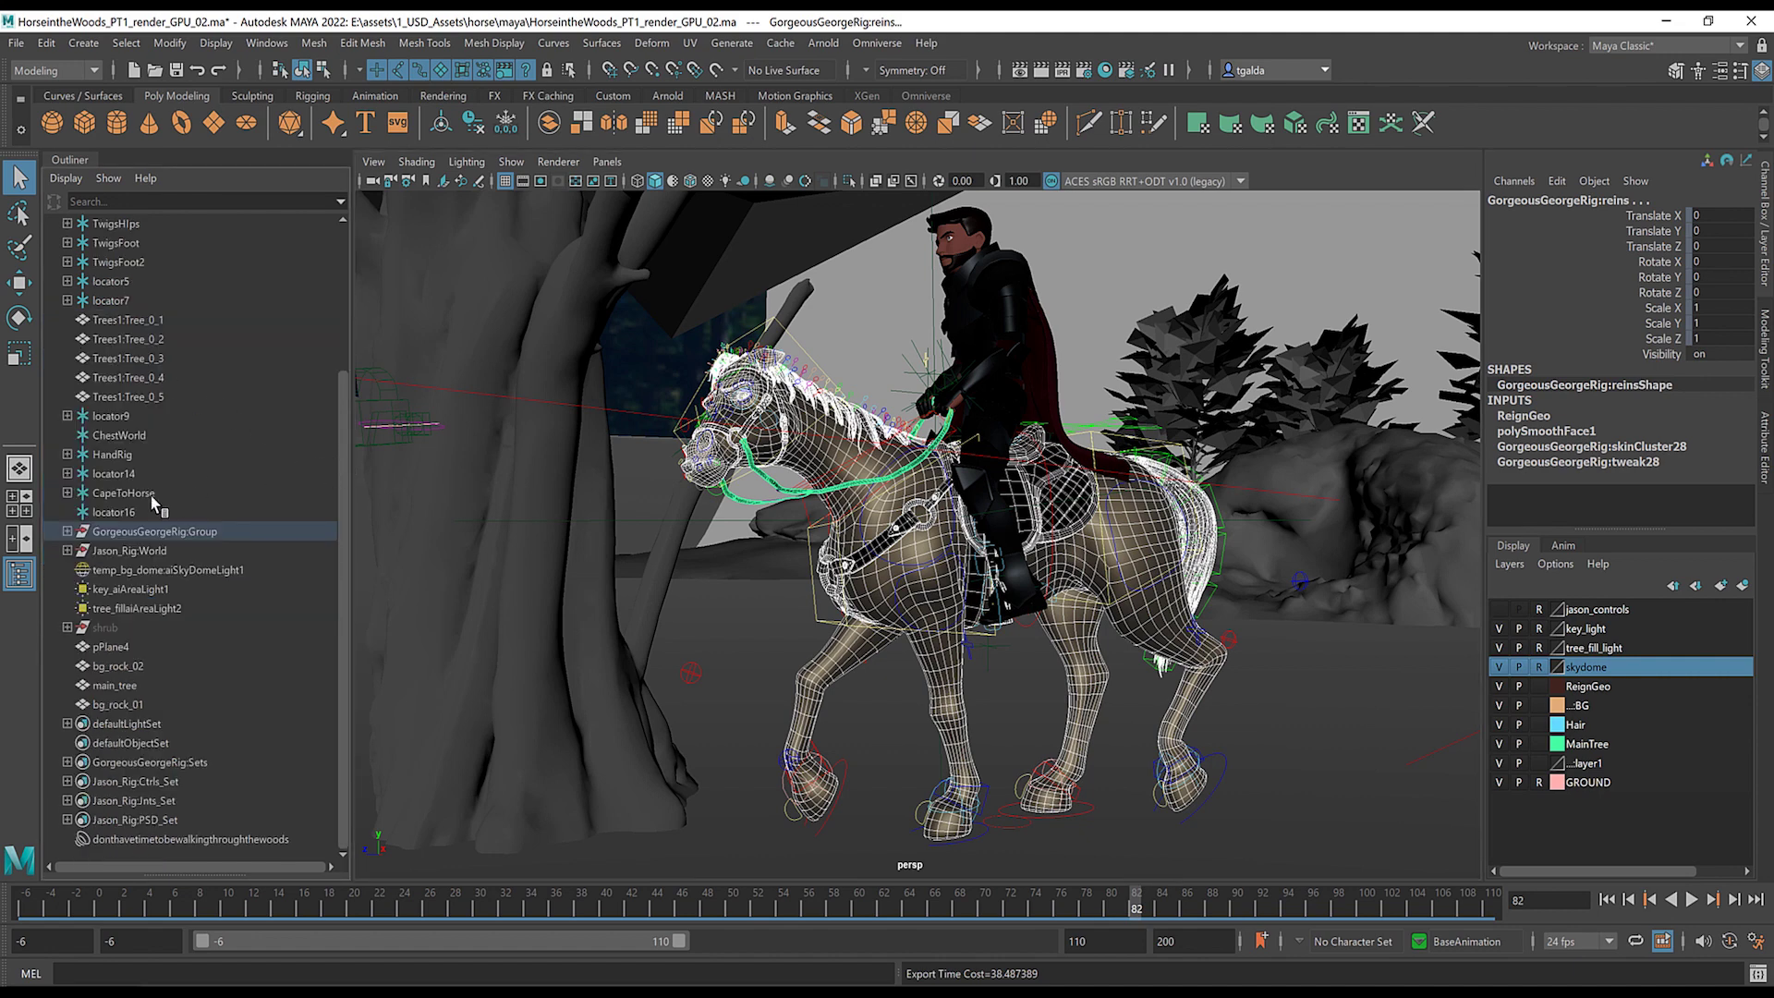
- Expand Jason_Rig:World > Geo_Grp, select Hi_Geo_Grp, then select camera1
left_click(67, 551)
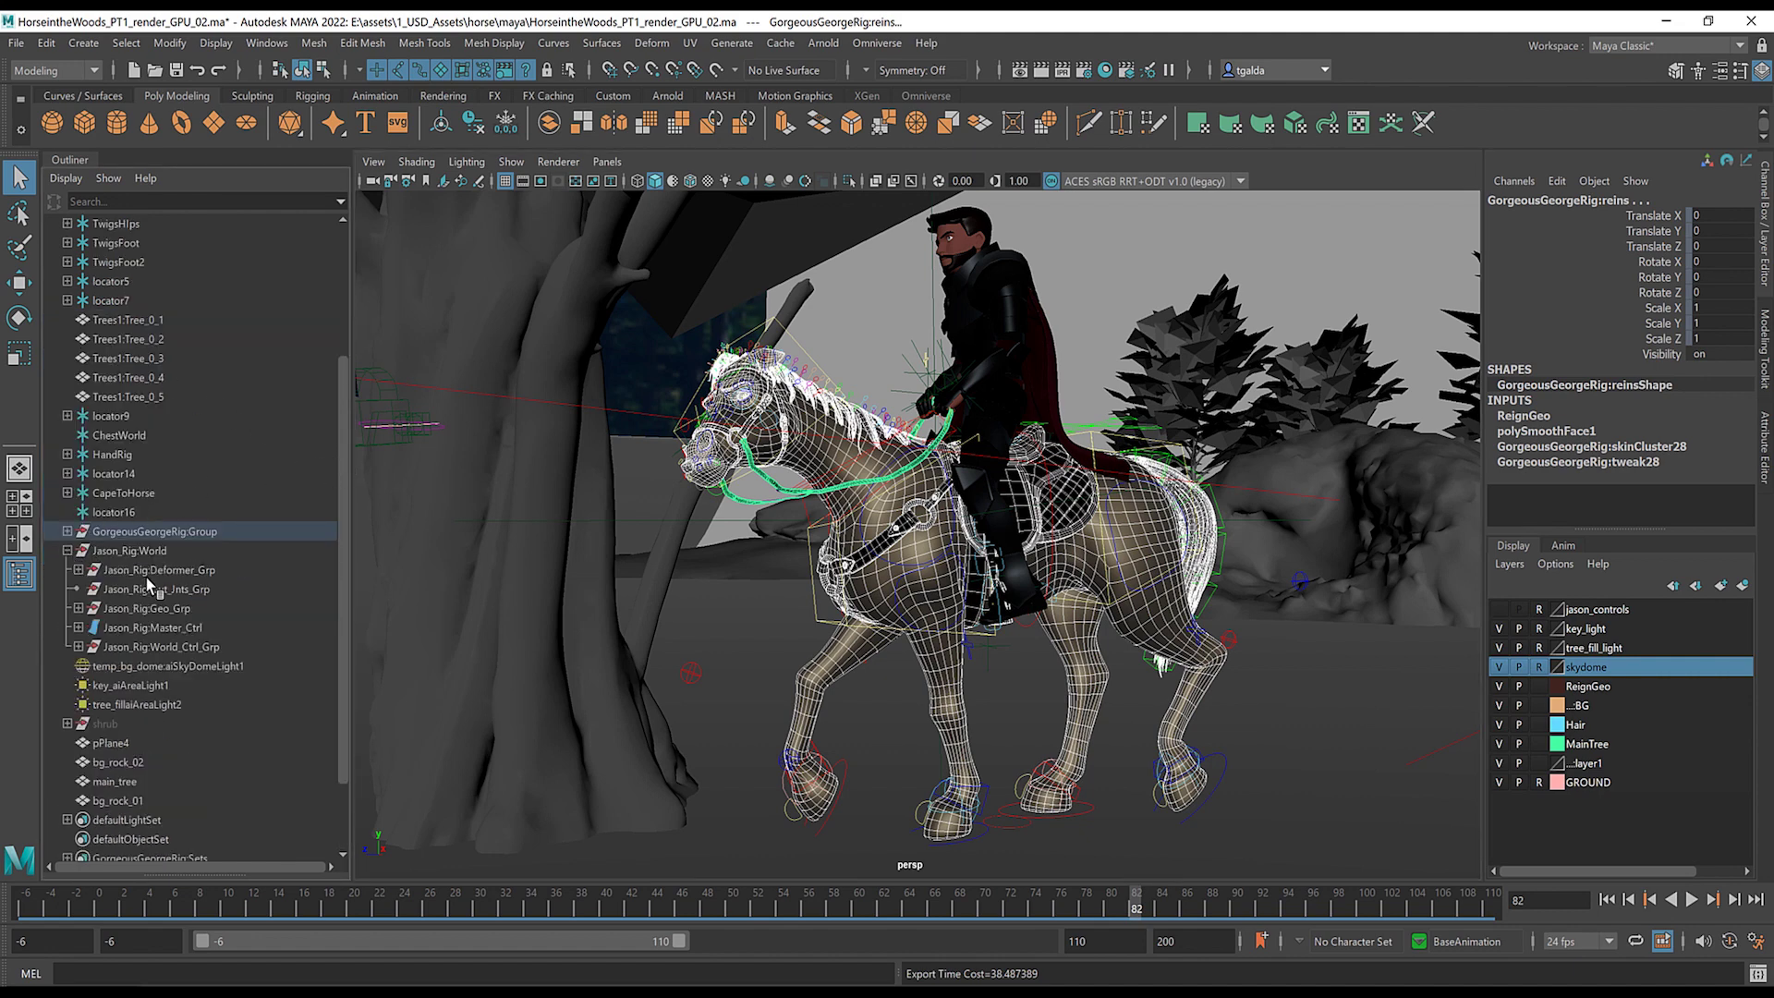
left_click(79, 608)
left_click(184, 629)
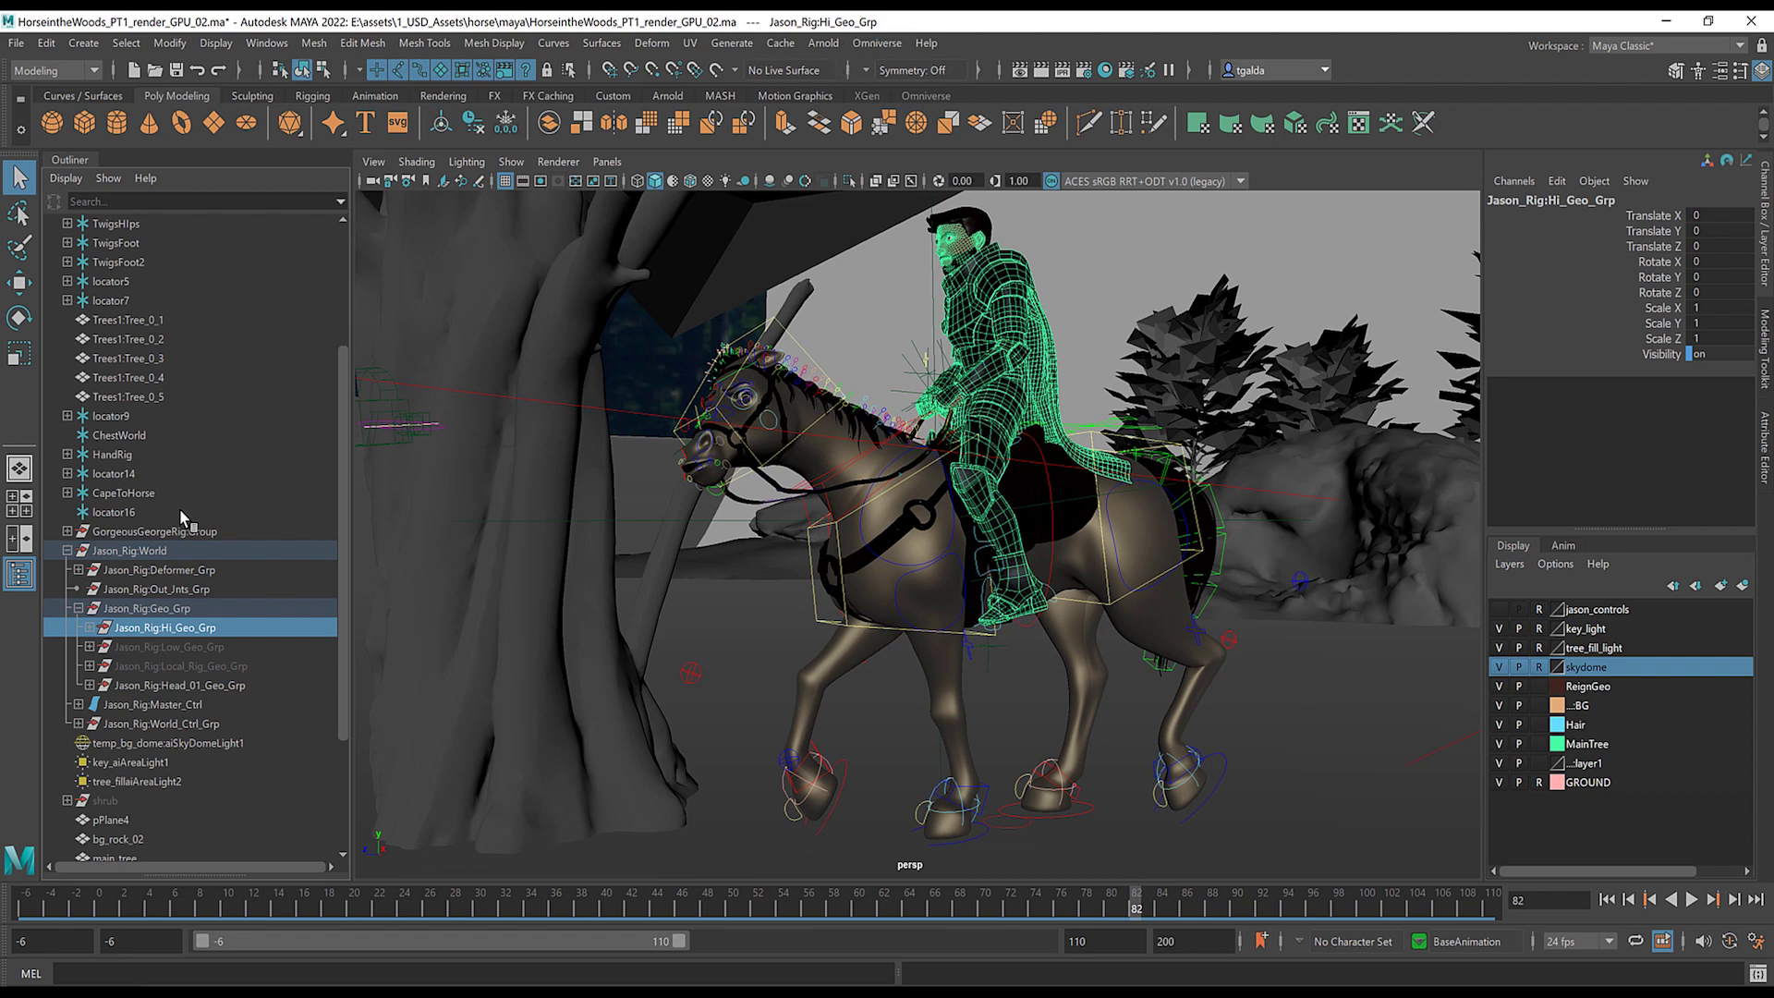
left_click_drag(348, 483, 353, 340)
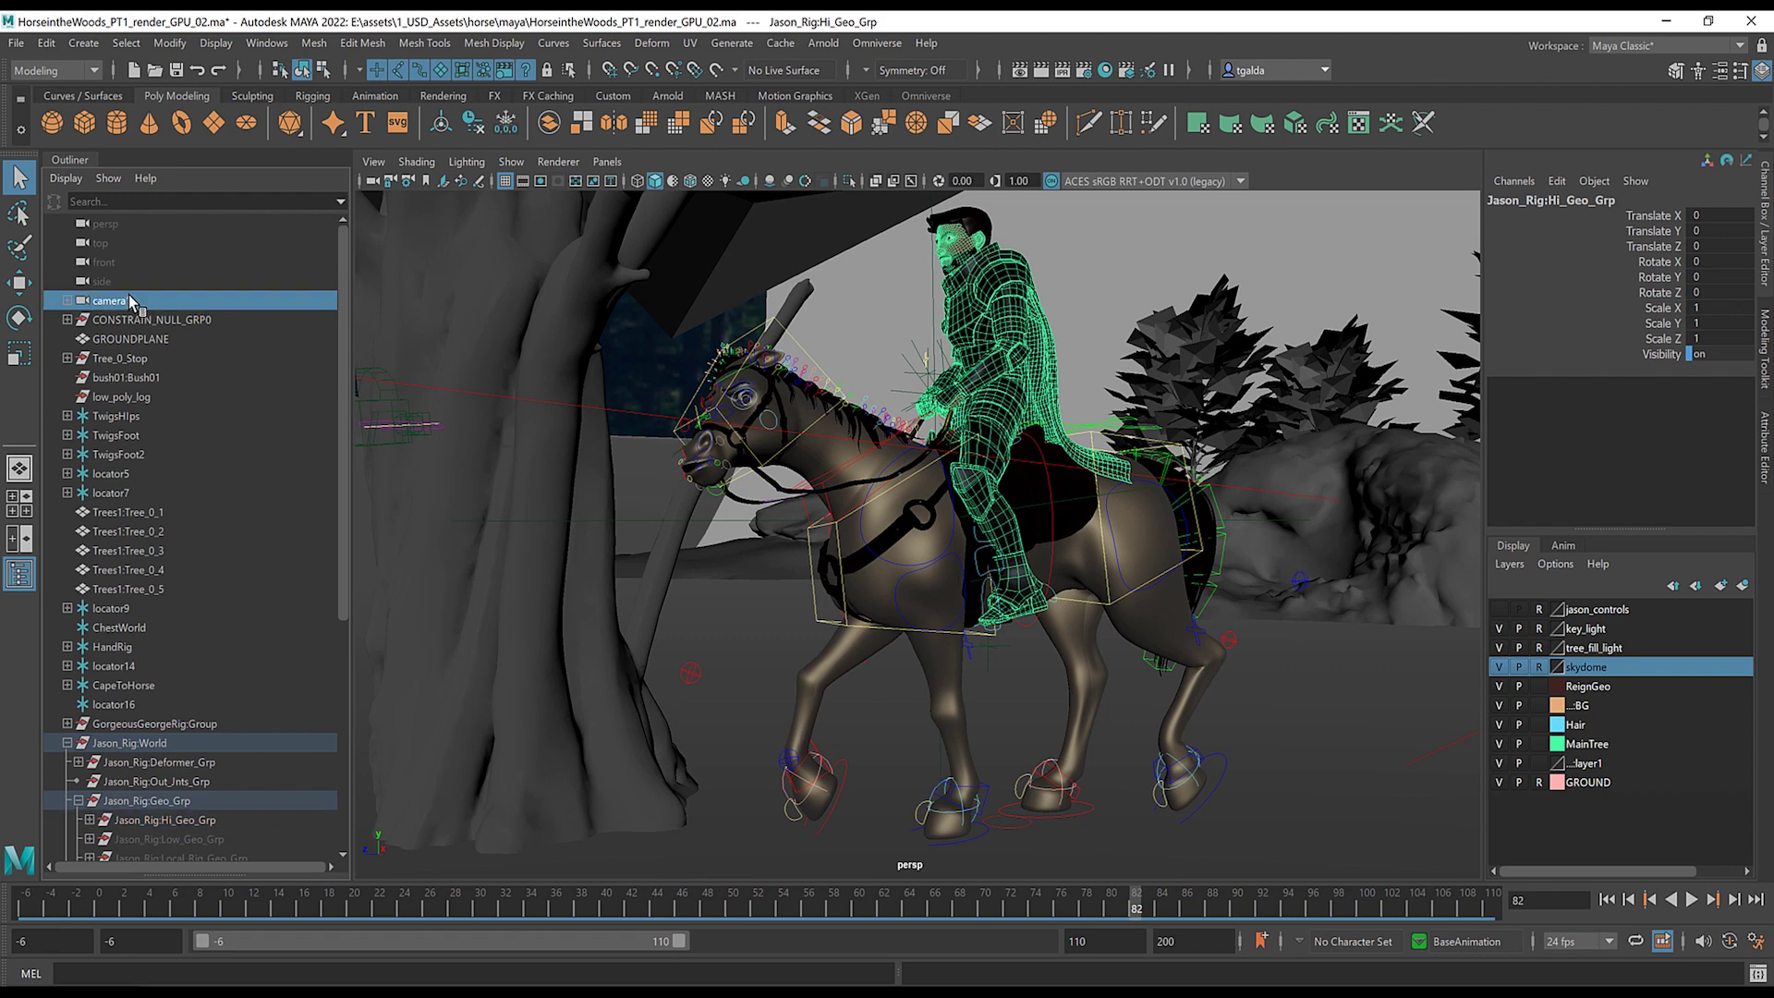
left_click(129, 300)
- Show camera1_parentConstraint1 and play and scrub the shot while orbiting to review camera1's motion
left_click(67, 301)
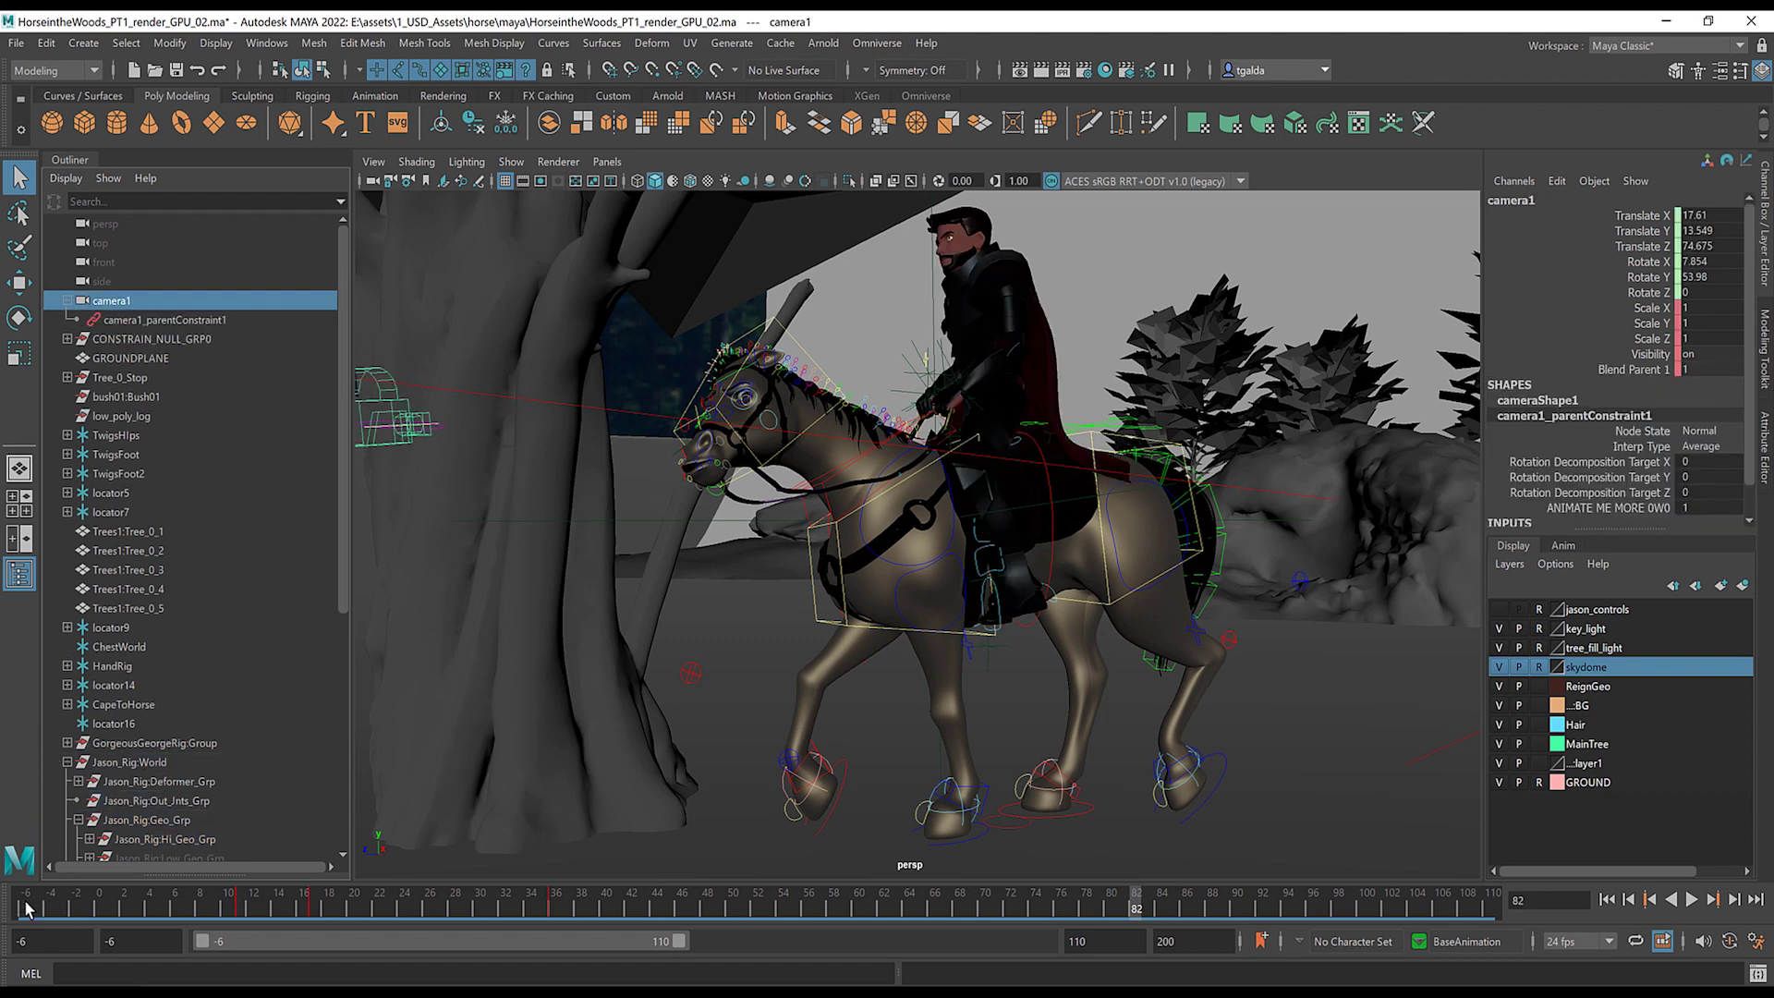
key("alt+v")
key("alt+v")
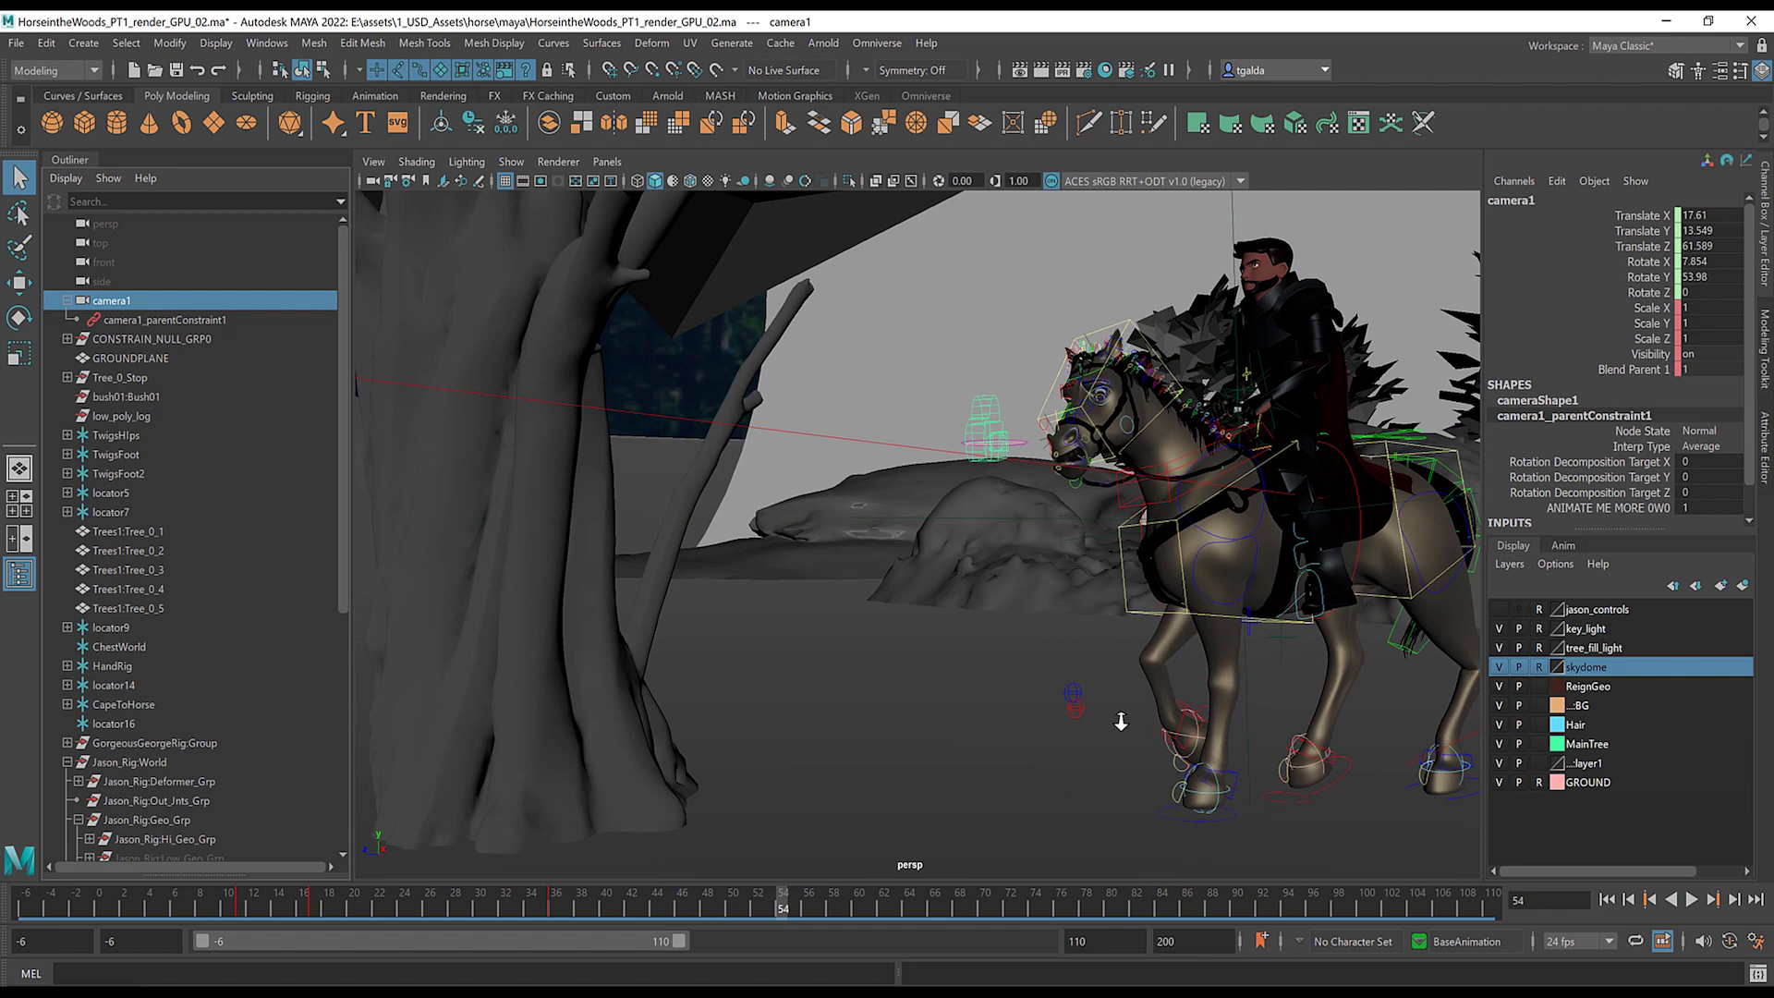
right_click_drag(1120, 721, 823, 784, "alt")
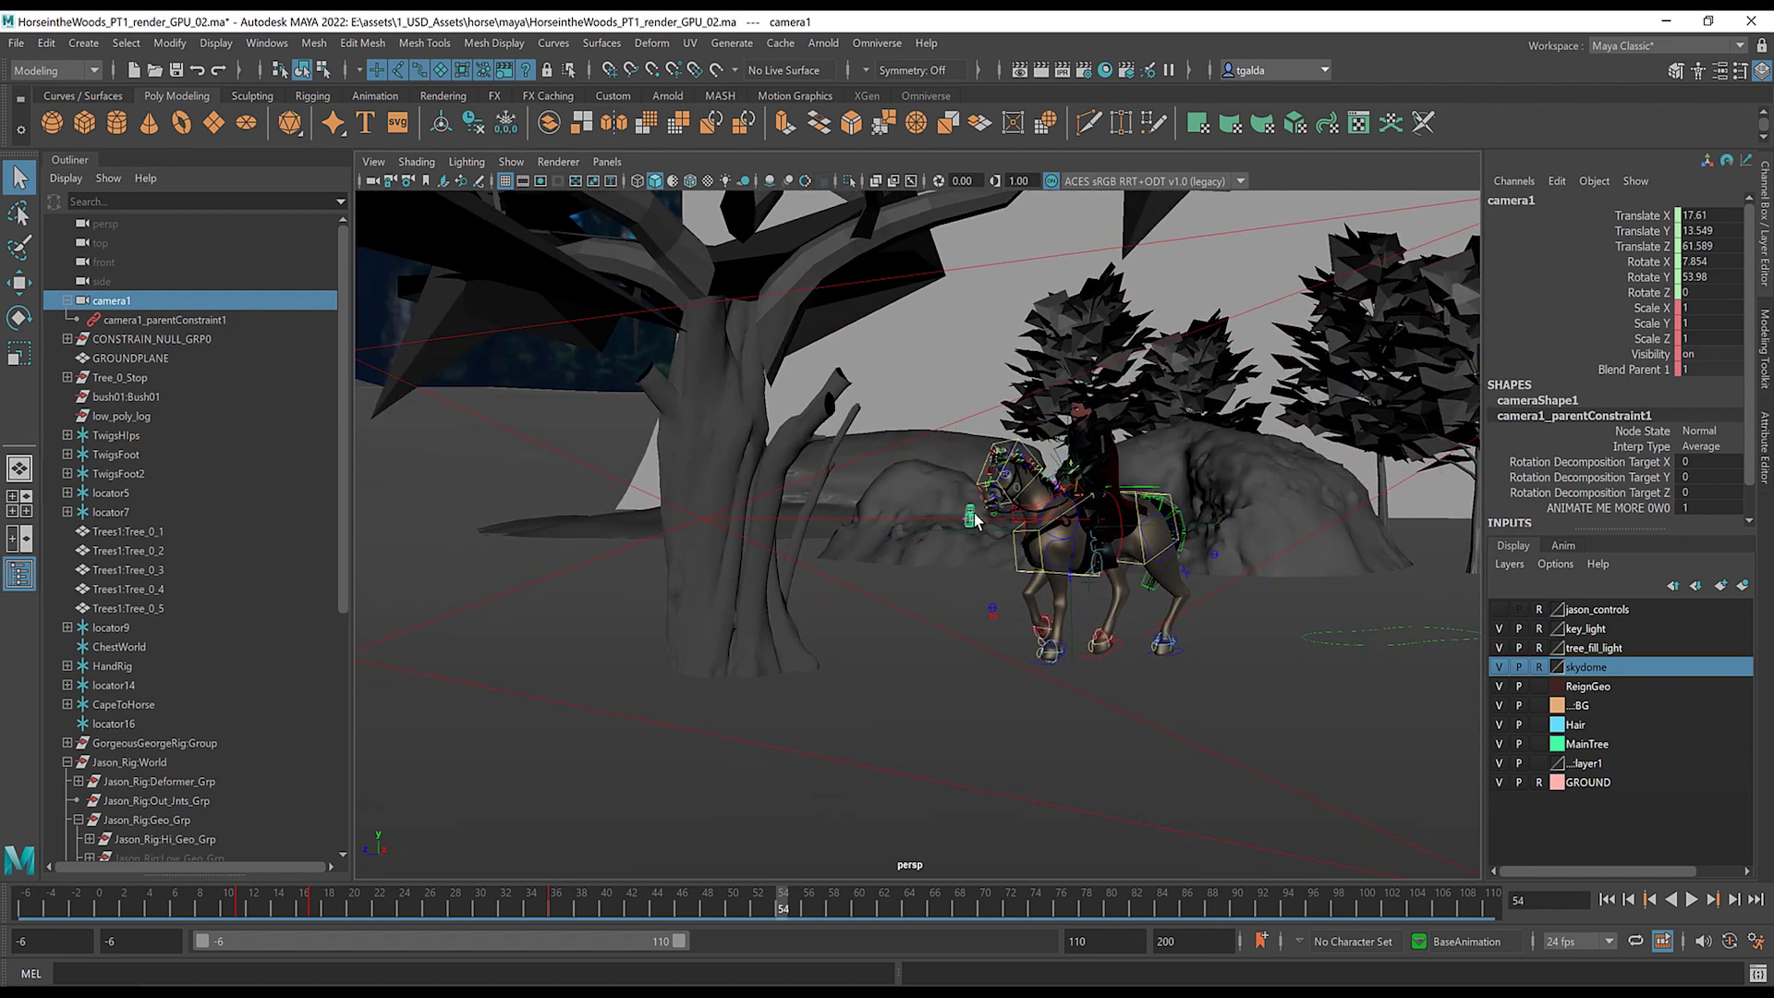
left_click(38, 908)
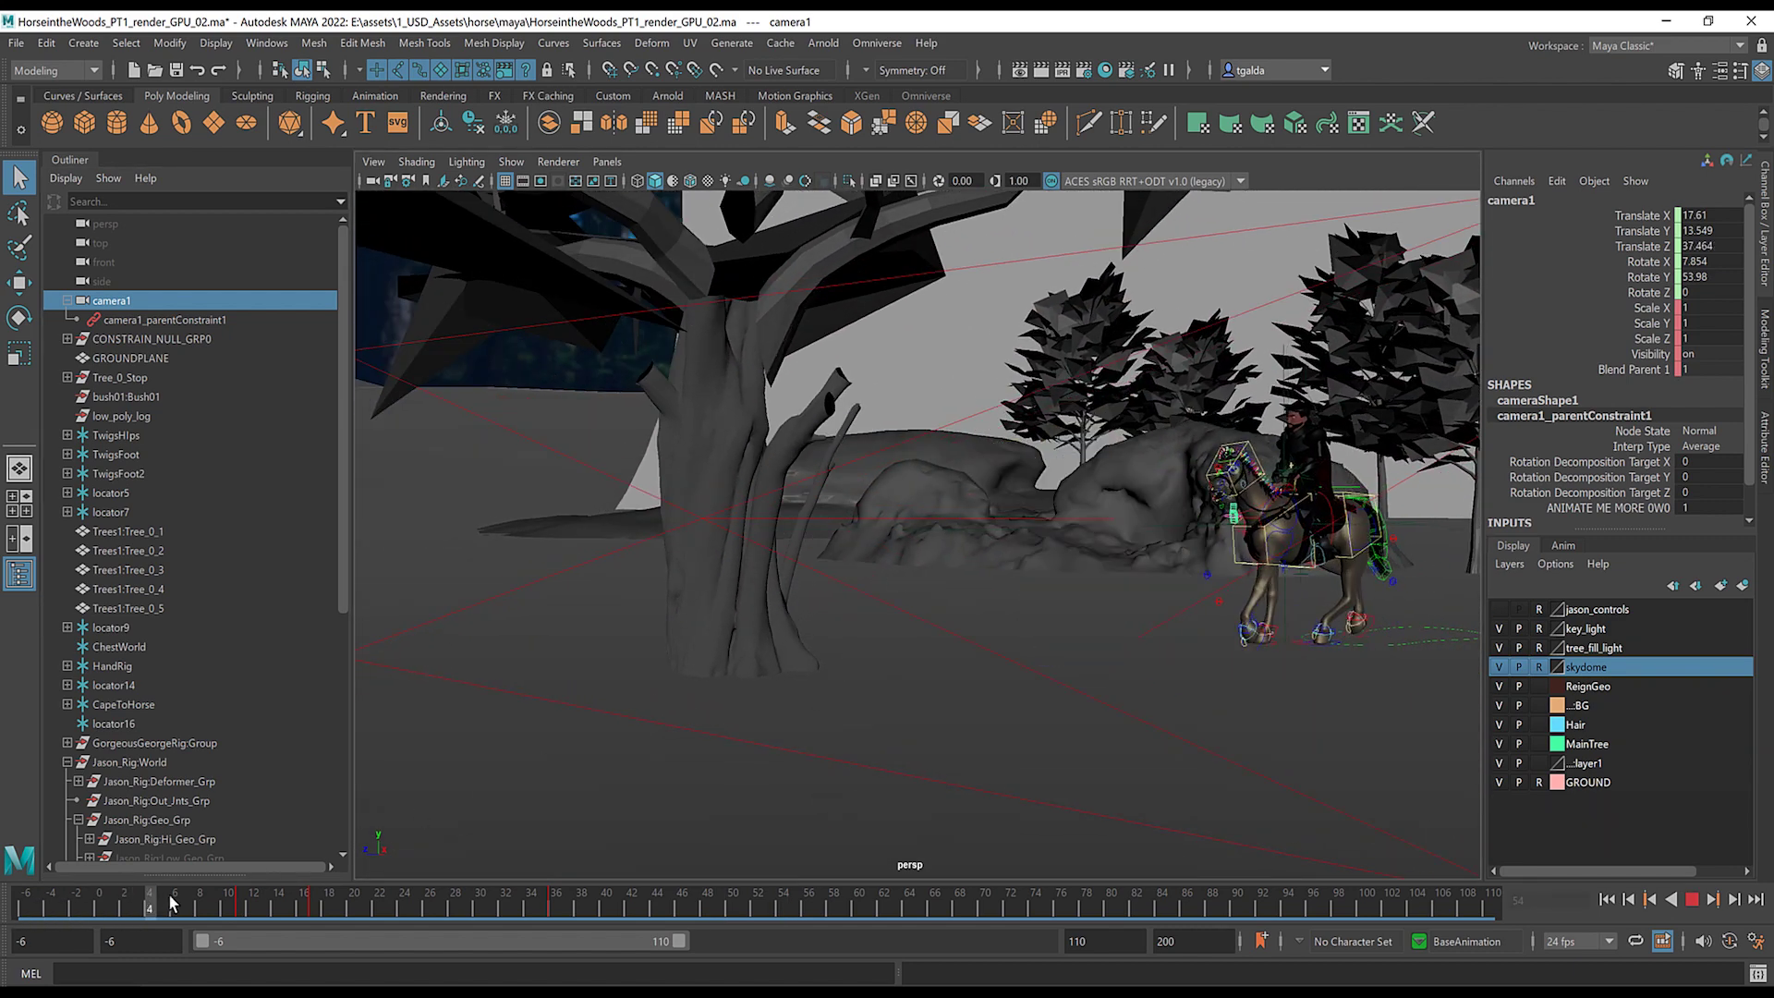
left_click_drag(171, 903, 893, 861)
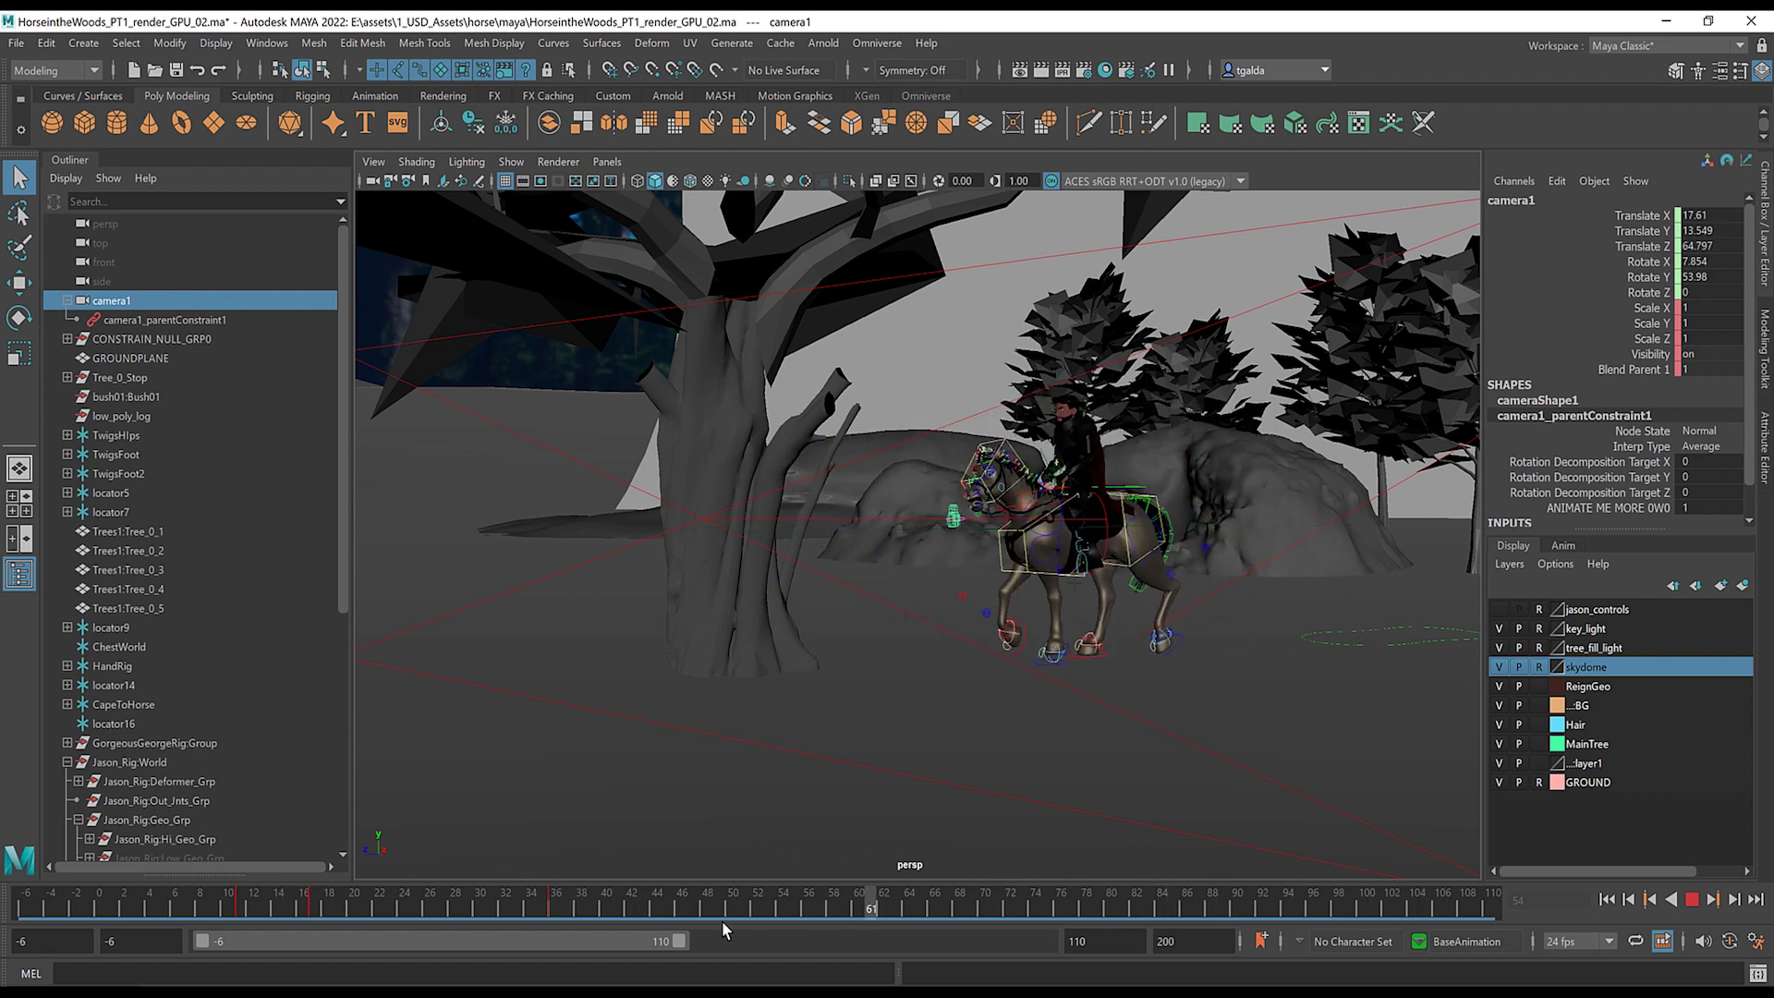
key("Escape")
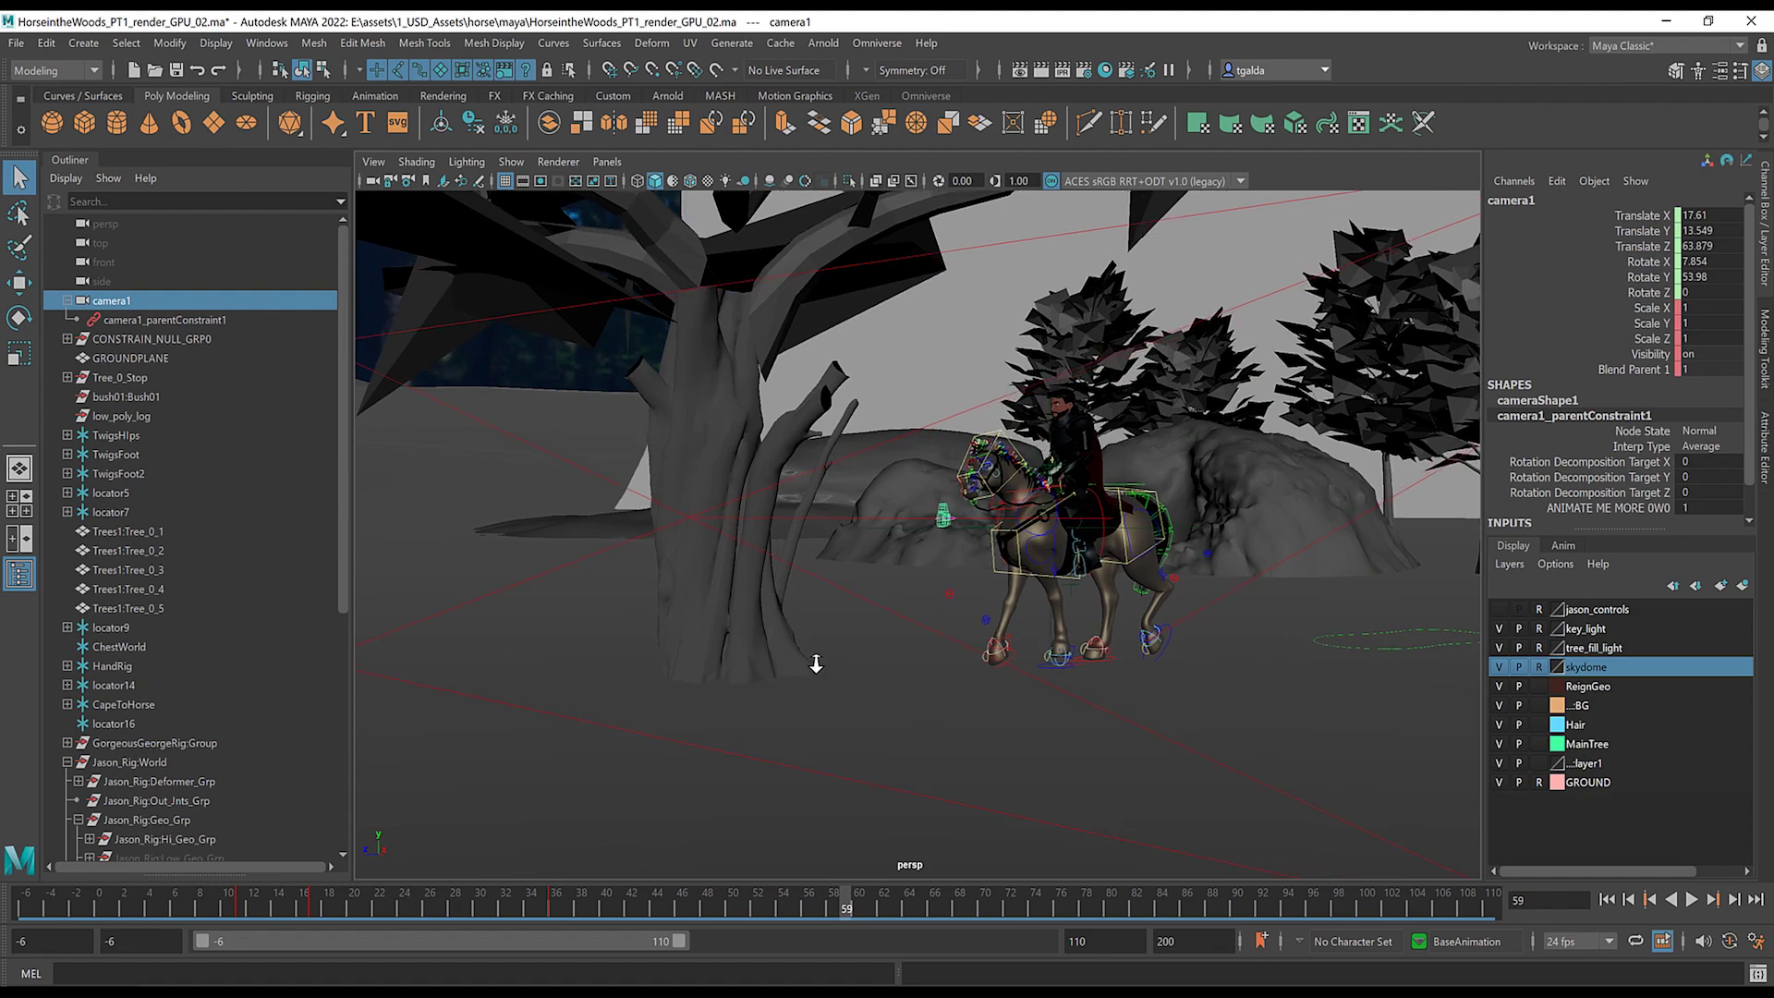
right_click_drag(816, 664, 1174, 569, "alt")
left_click_drag(1173, 568, 813, 605, "alt")
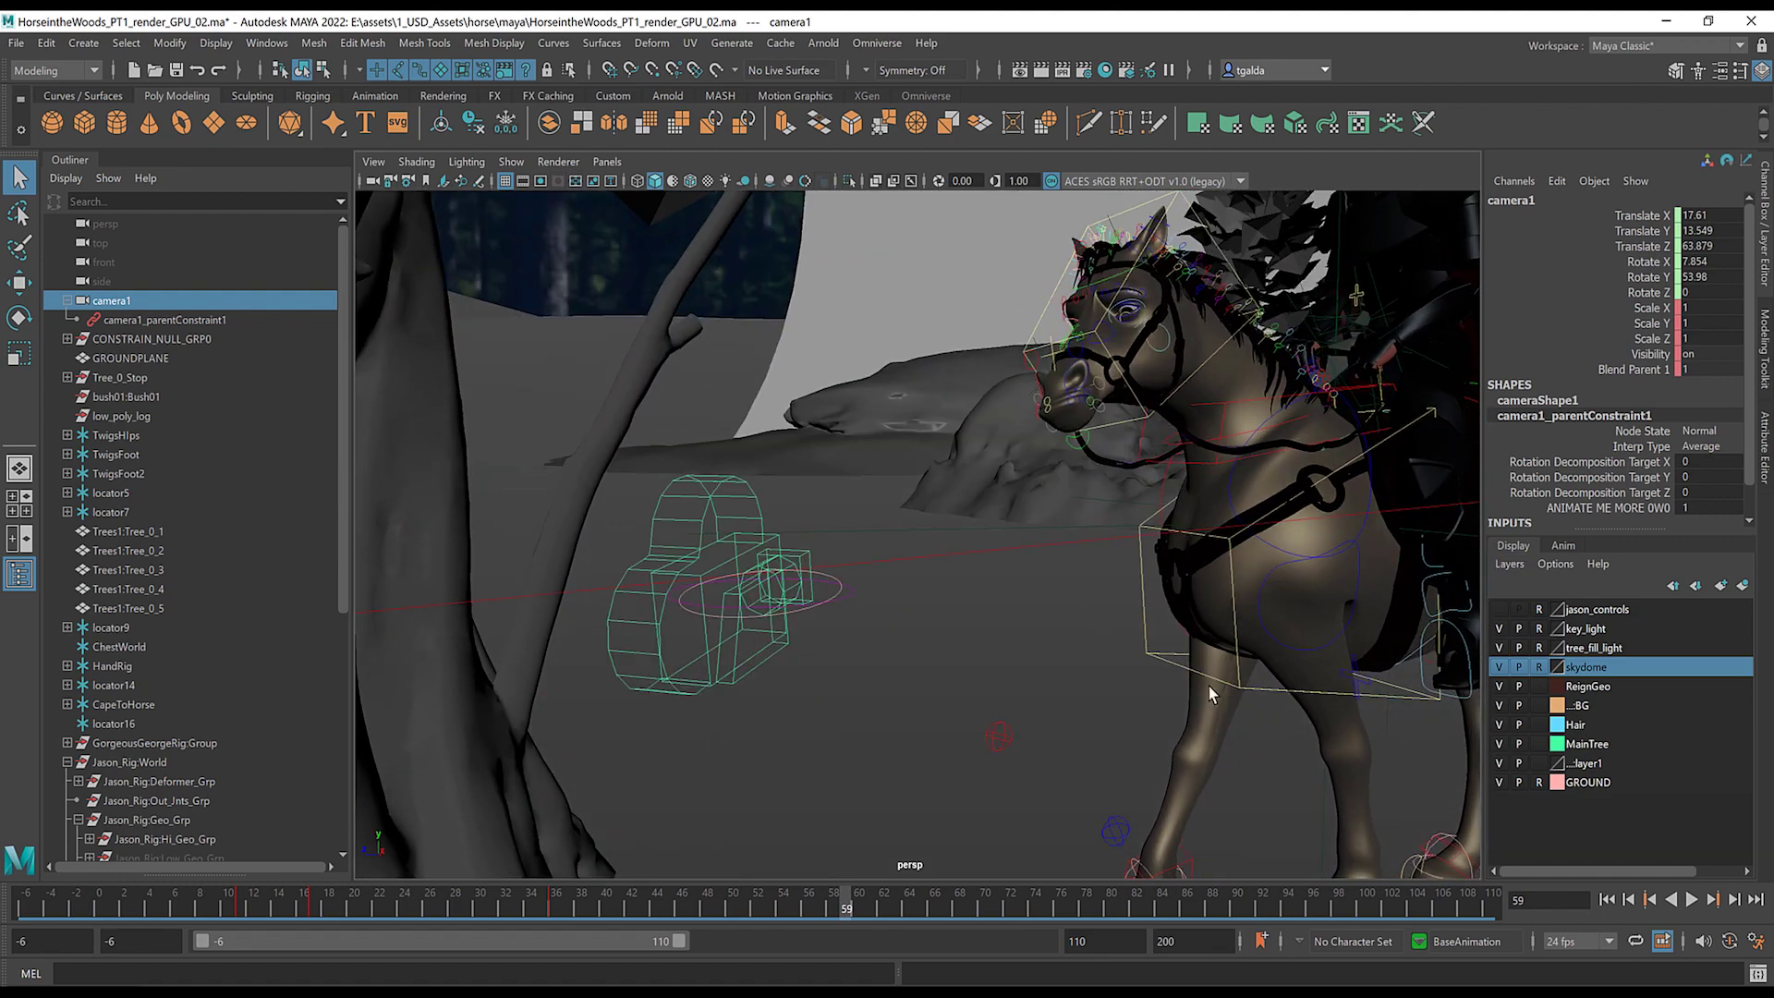
key("bracketleft")
key("bracketleft")
key("bracketleft")
key("alt+v")
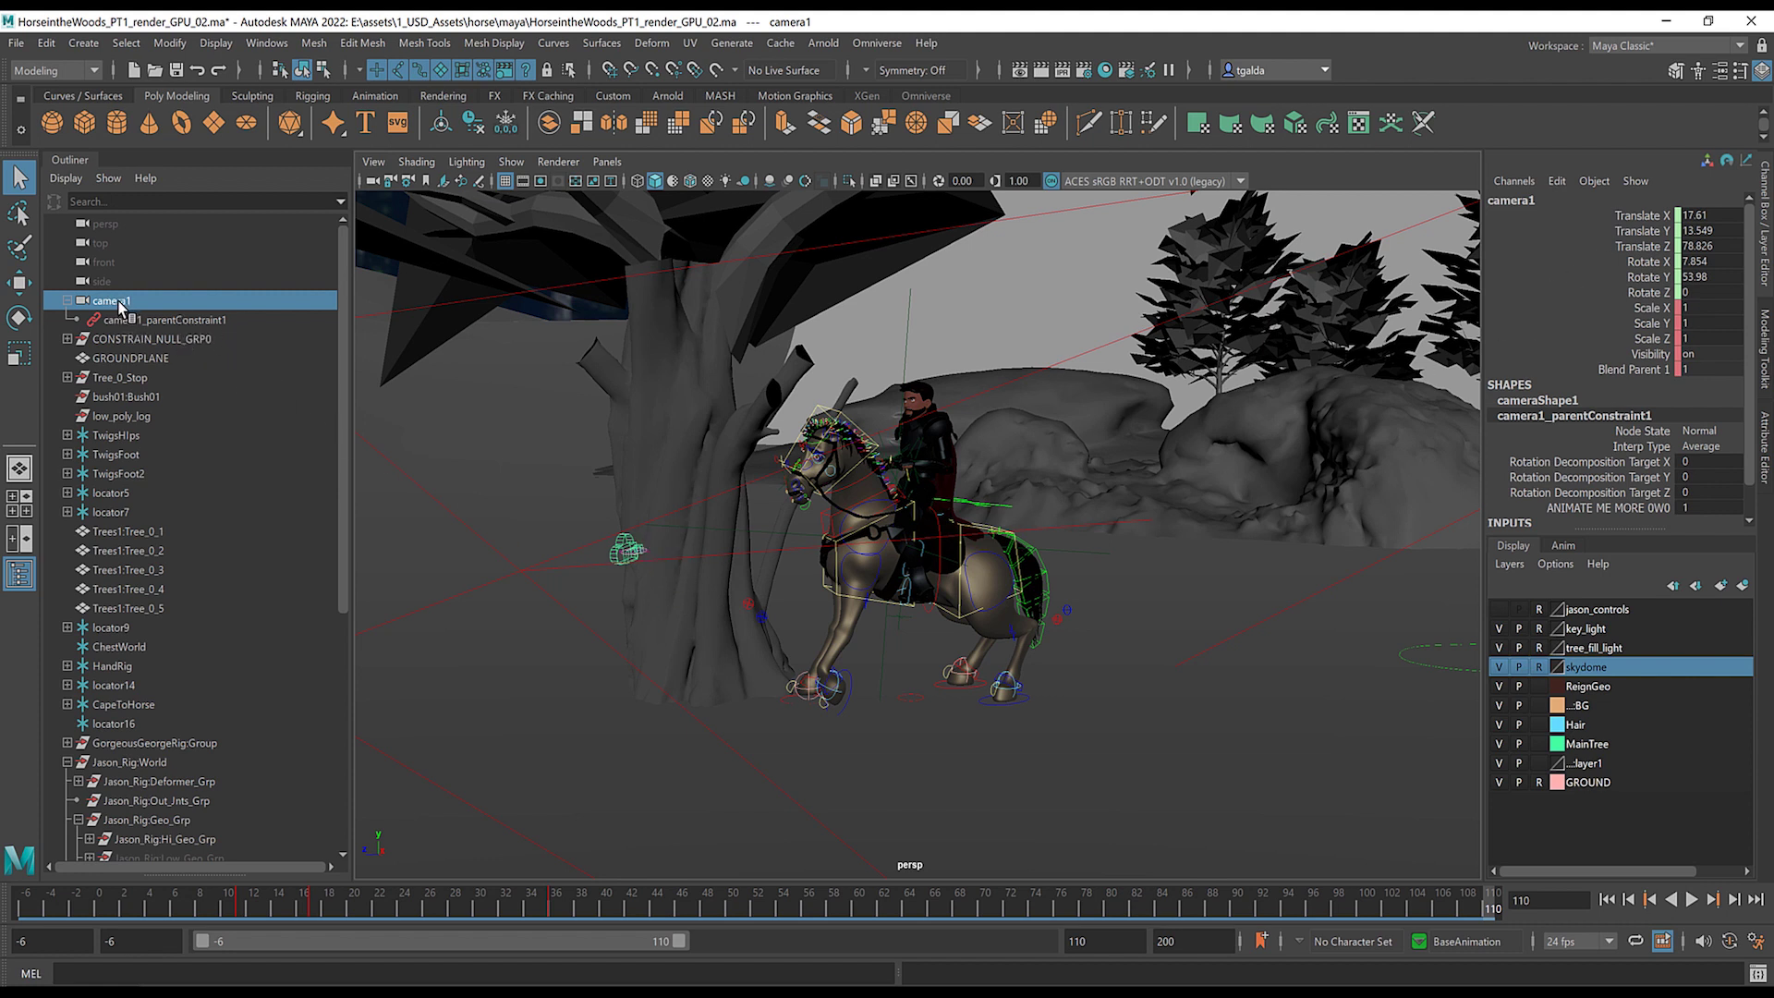
- Bake camera1 via Key > Bake Simulation with reset settings, Smart Bake and Sparse curve bake
left_click(80, 71)
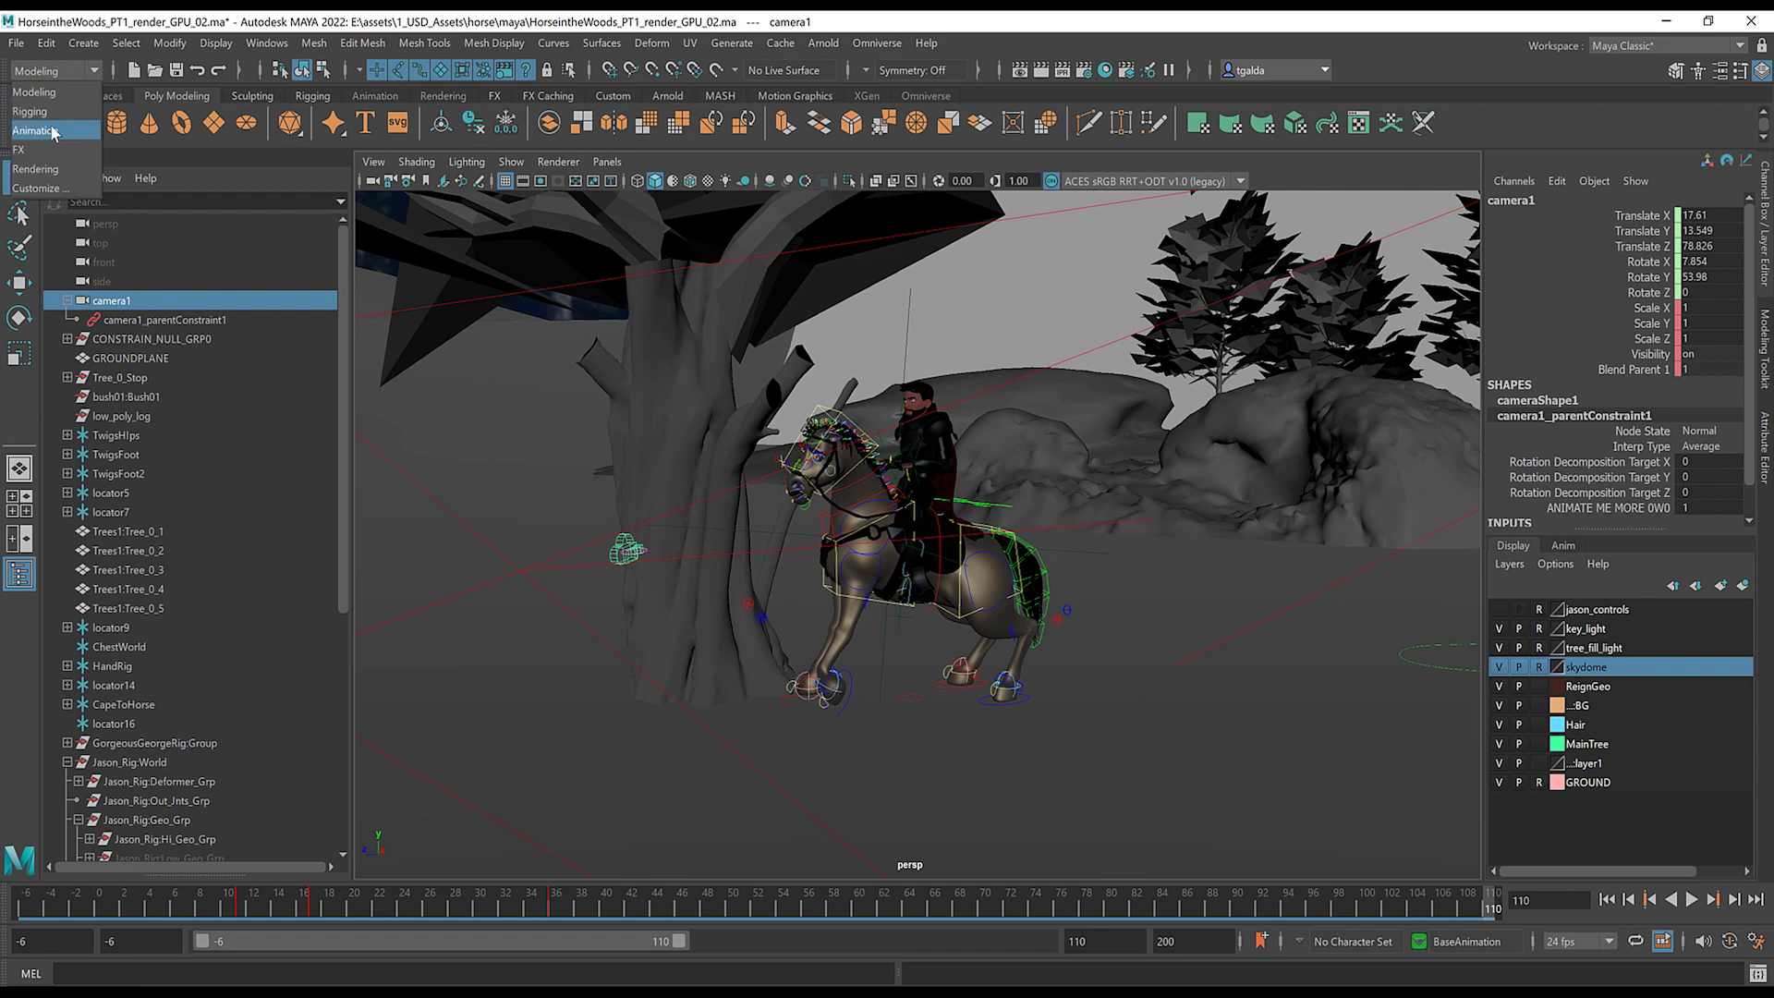
left_click(61, 127)
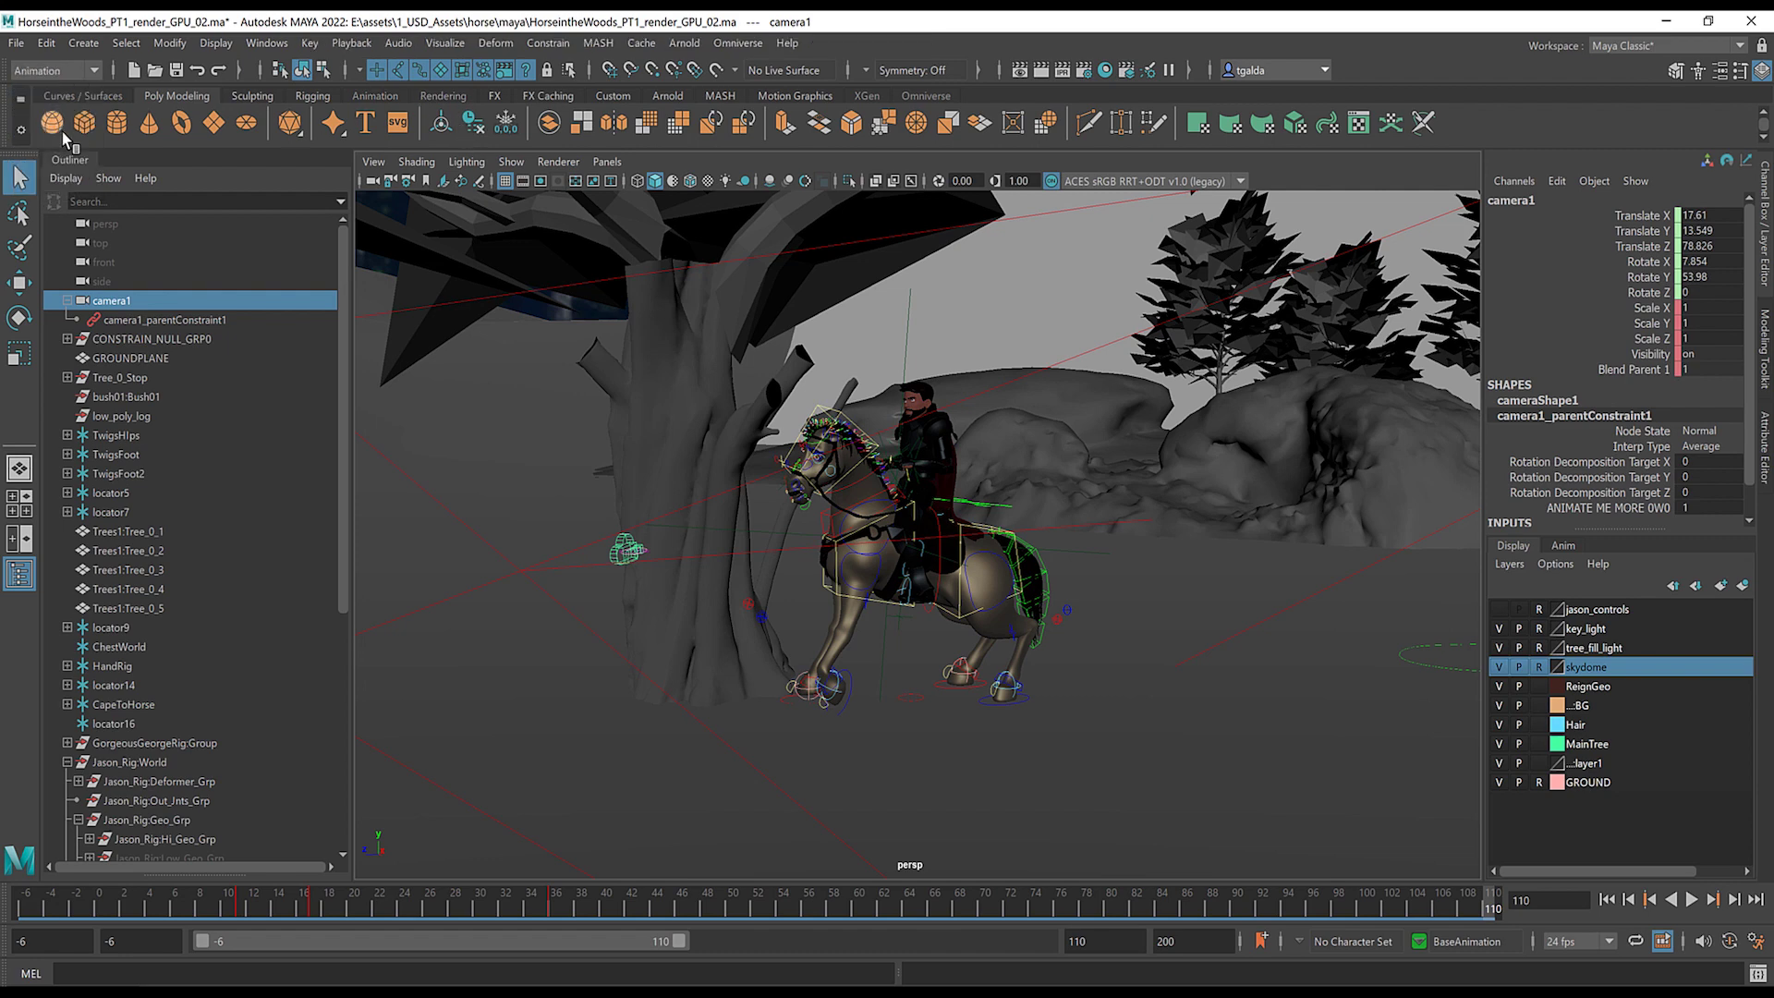
left_click(311, 43)
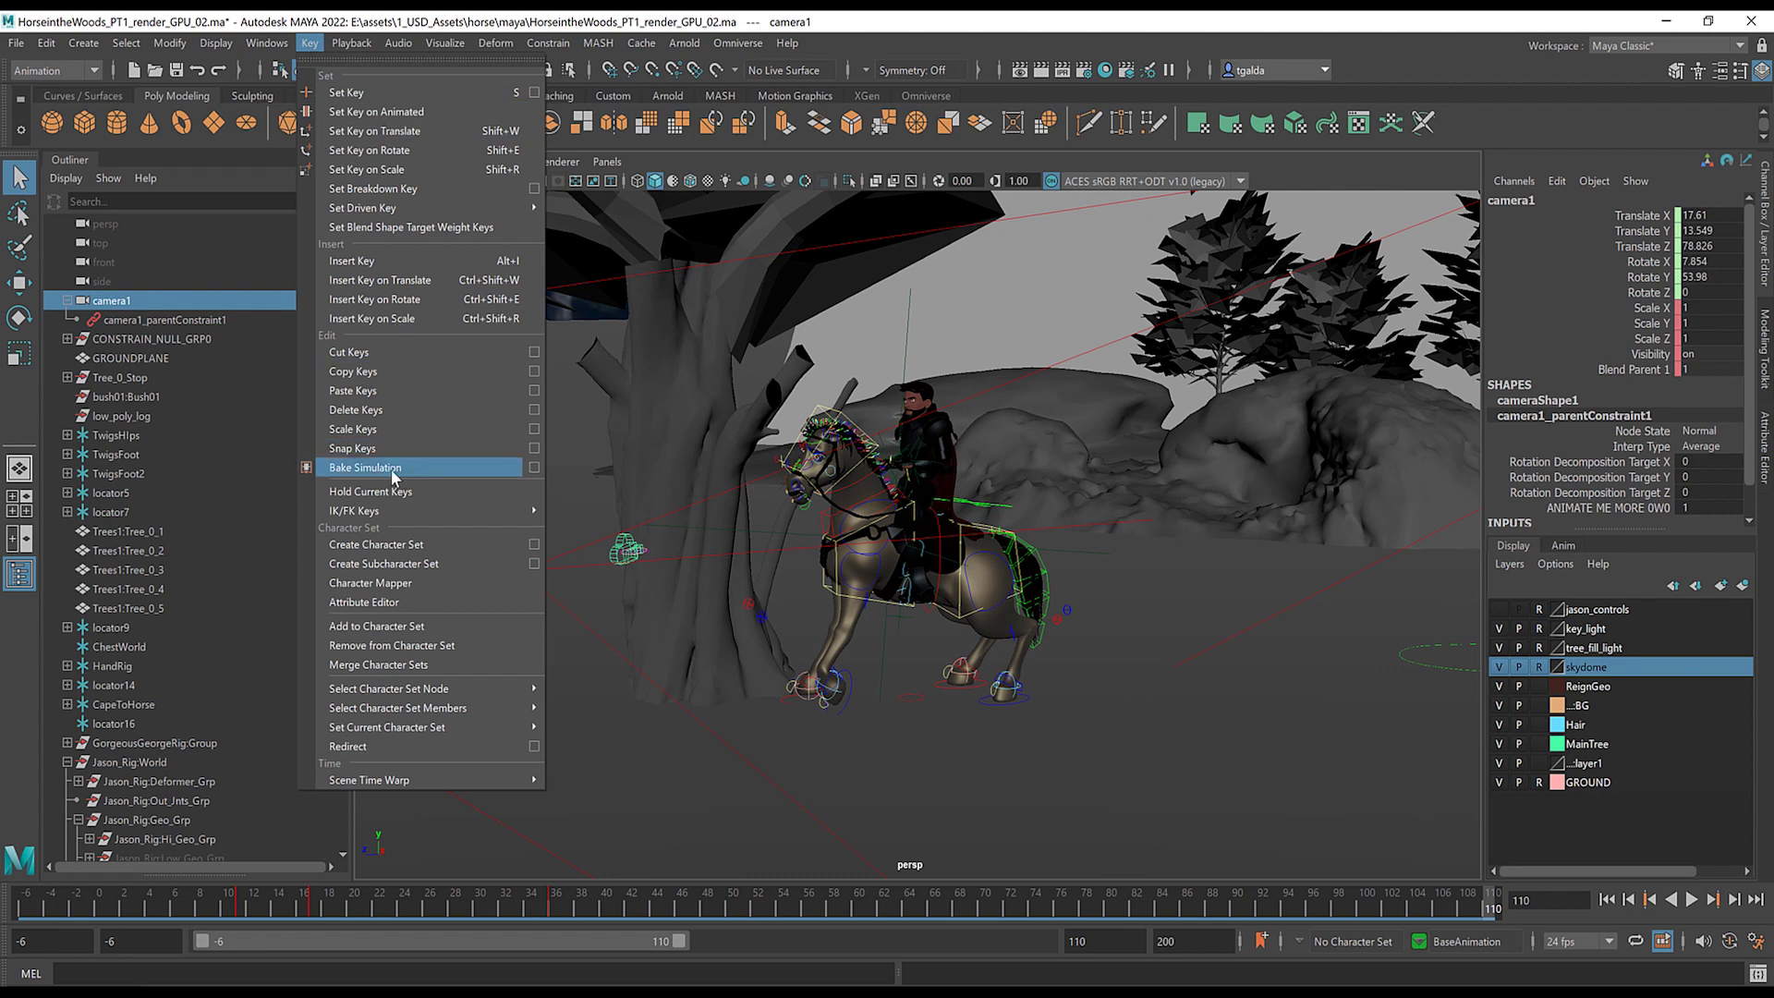
left_click(534, 468)
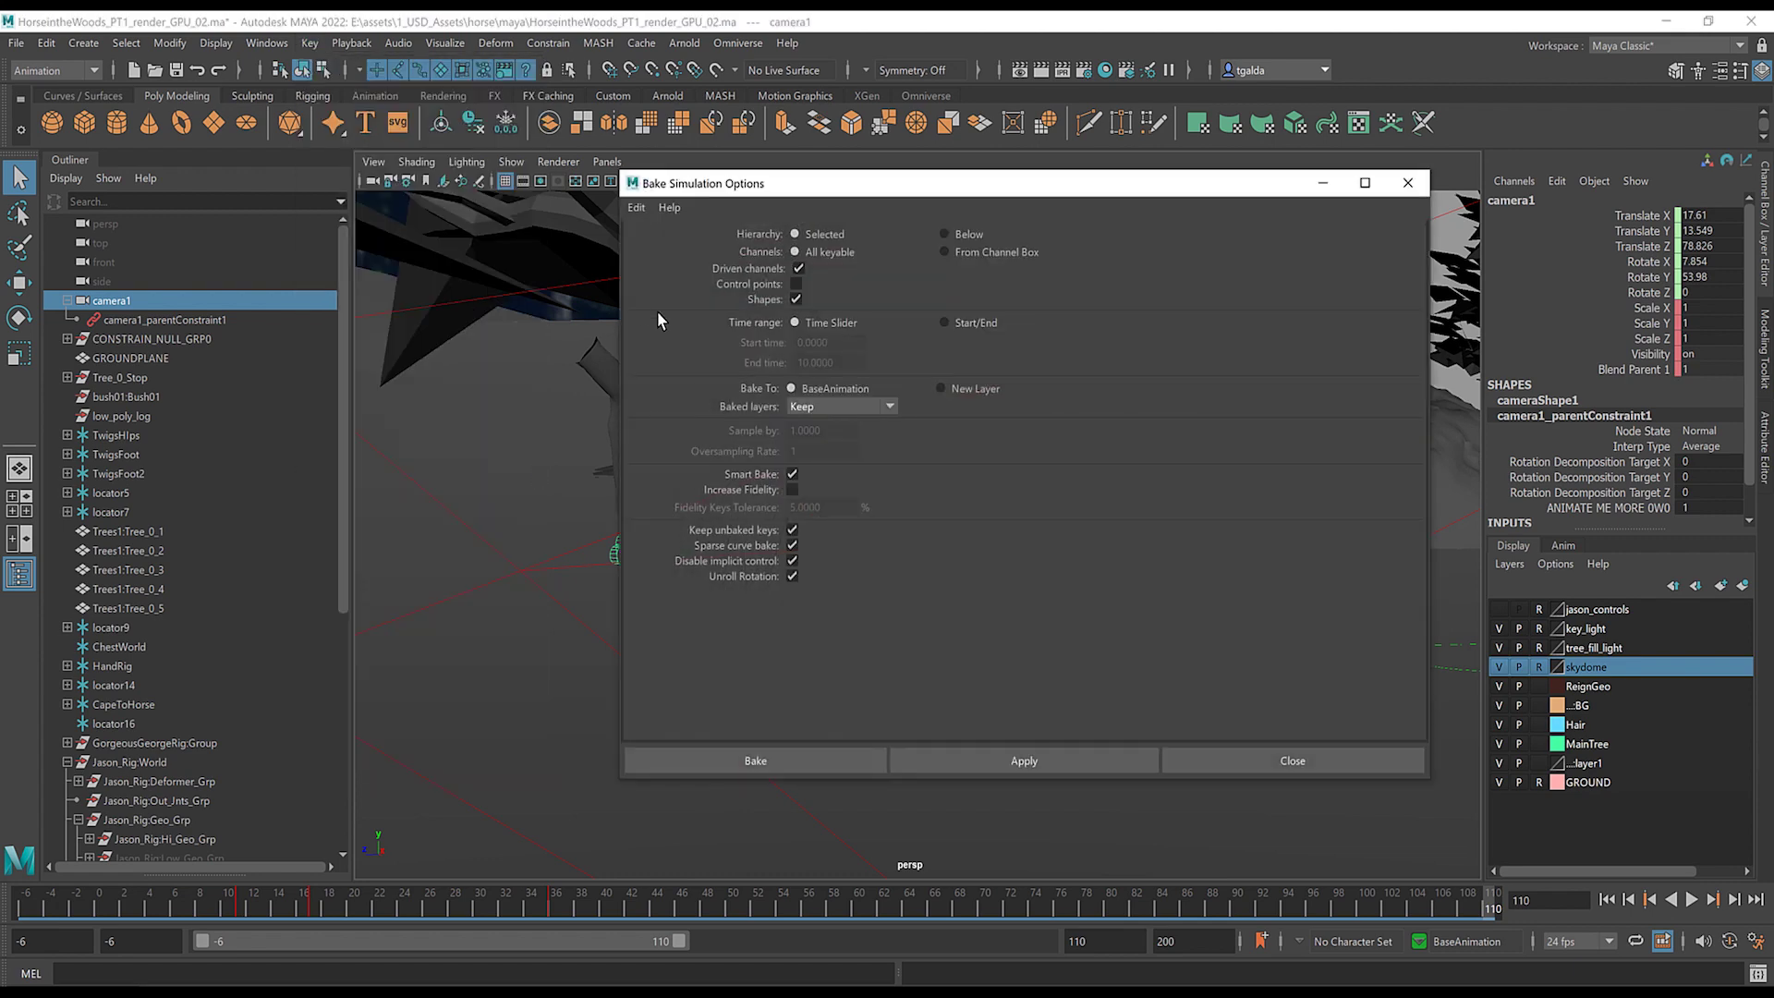
left_click(636, 207)
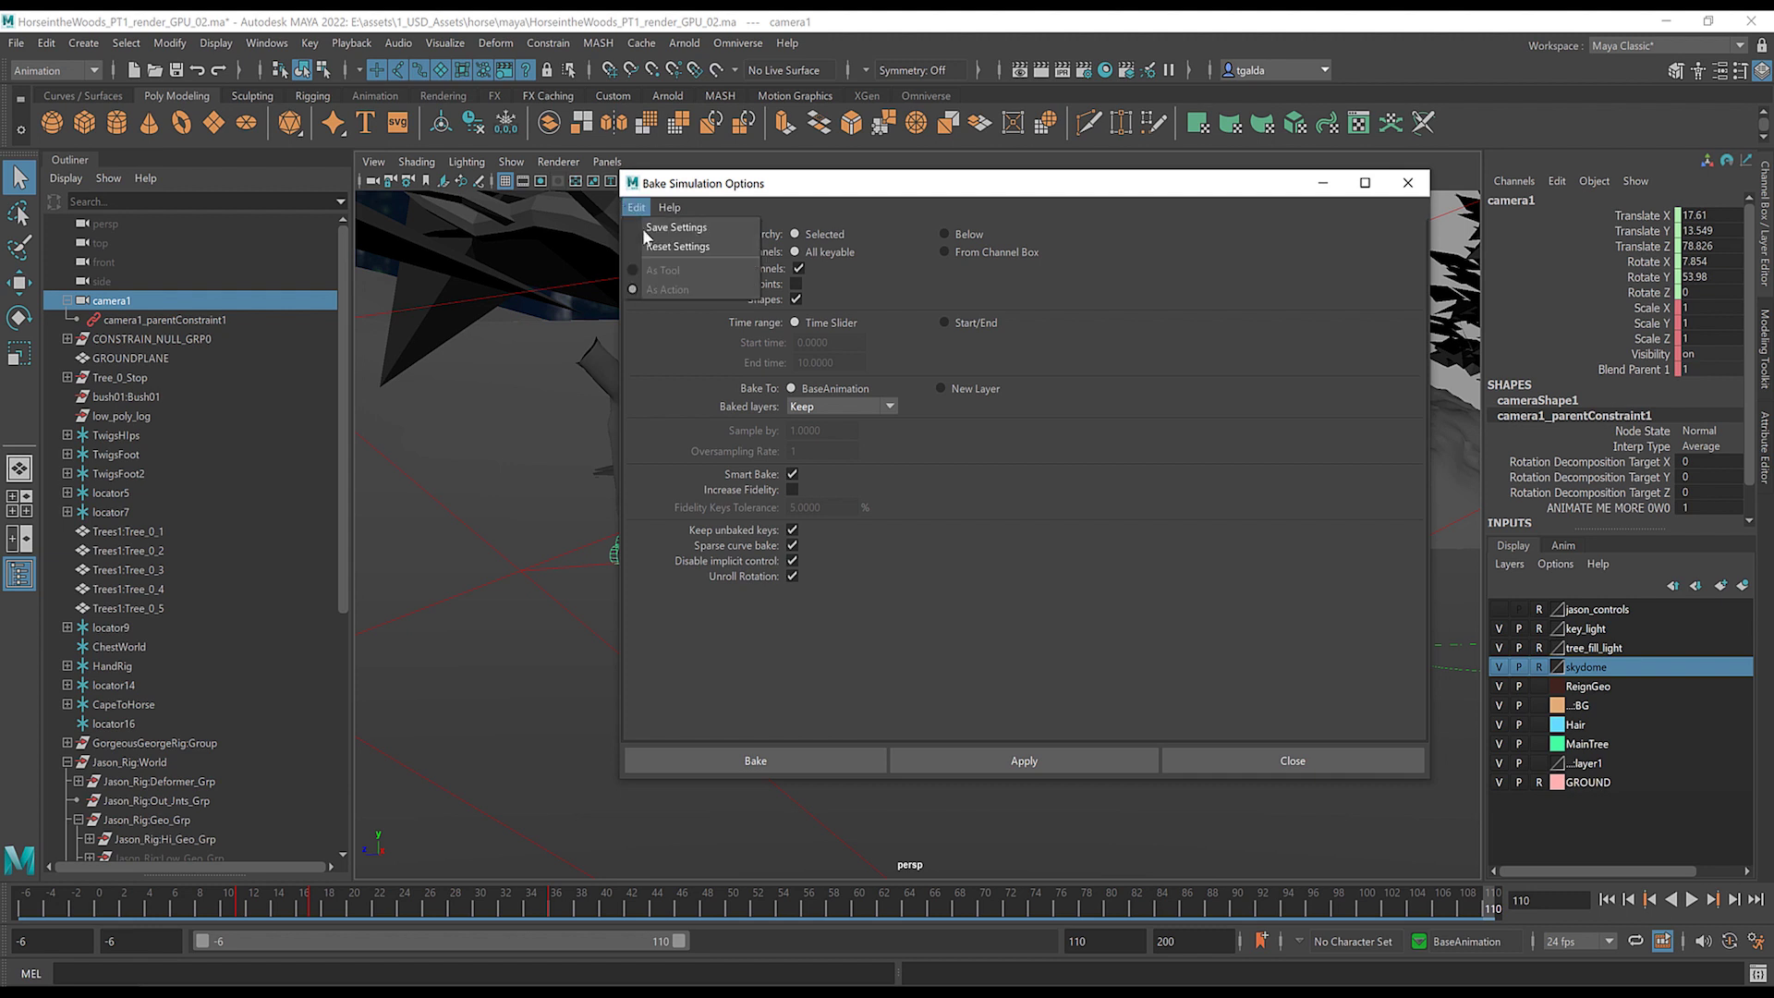
left_click(663, 254)
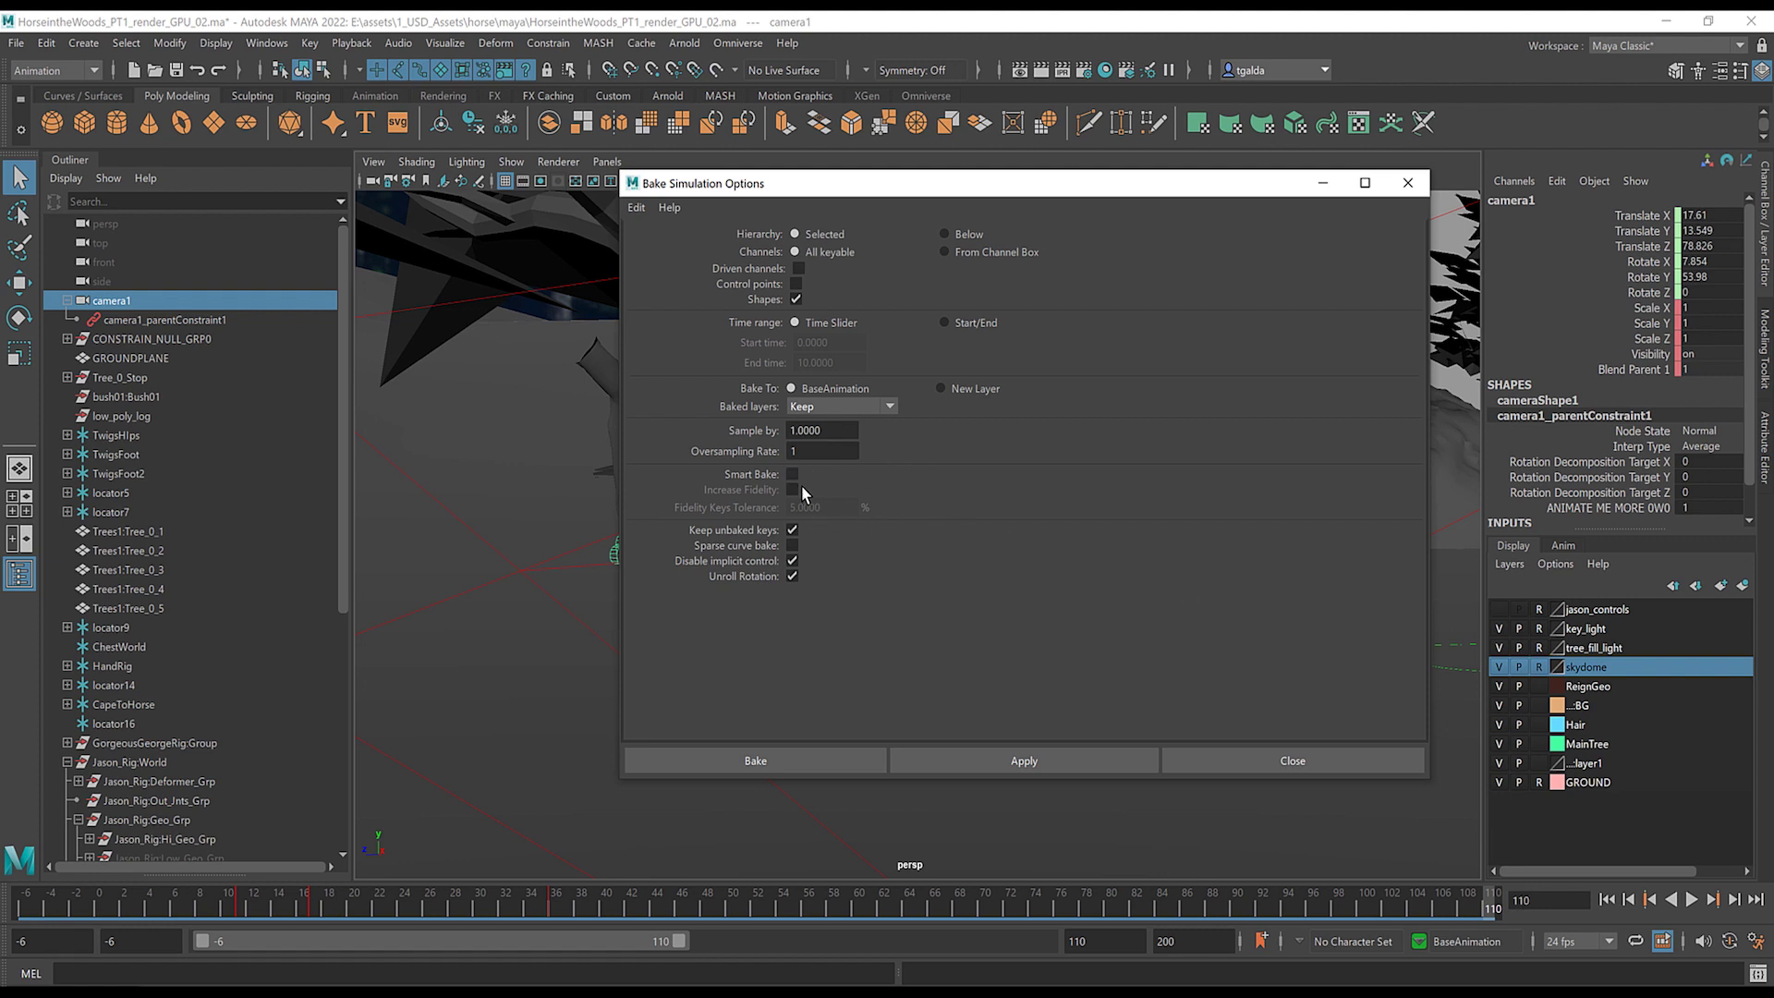
left_click(792, 473)
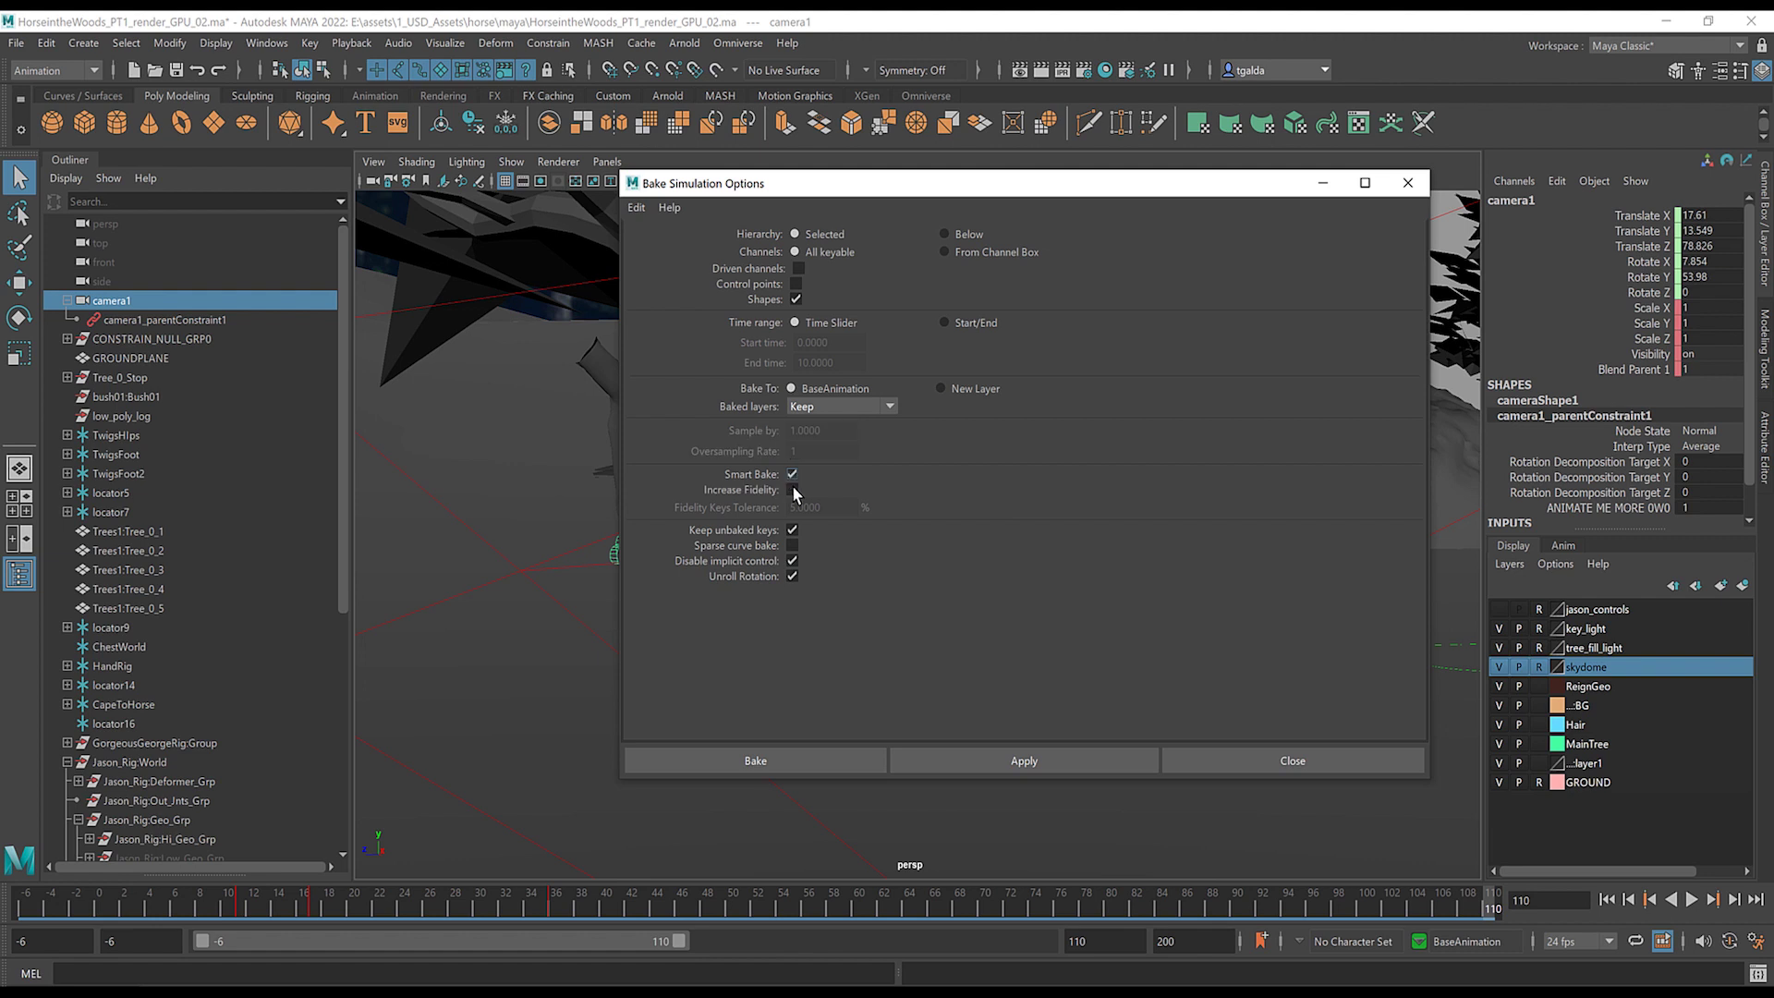
left_click(792, 545)
left_click(812, 762)
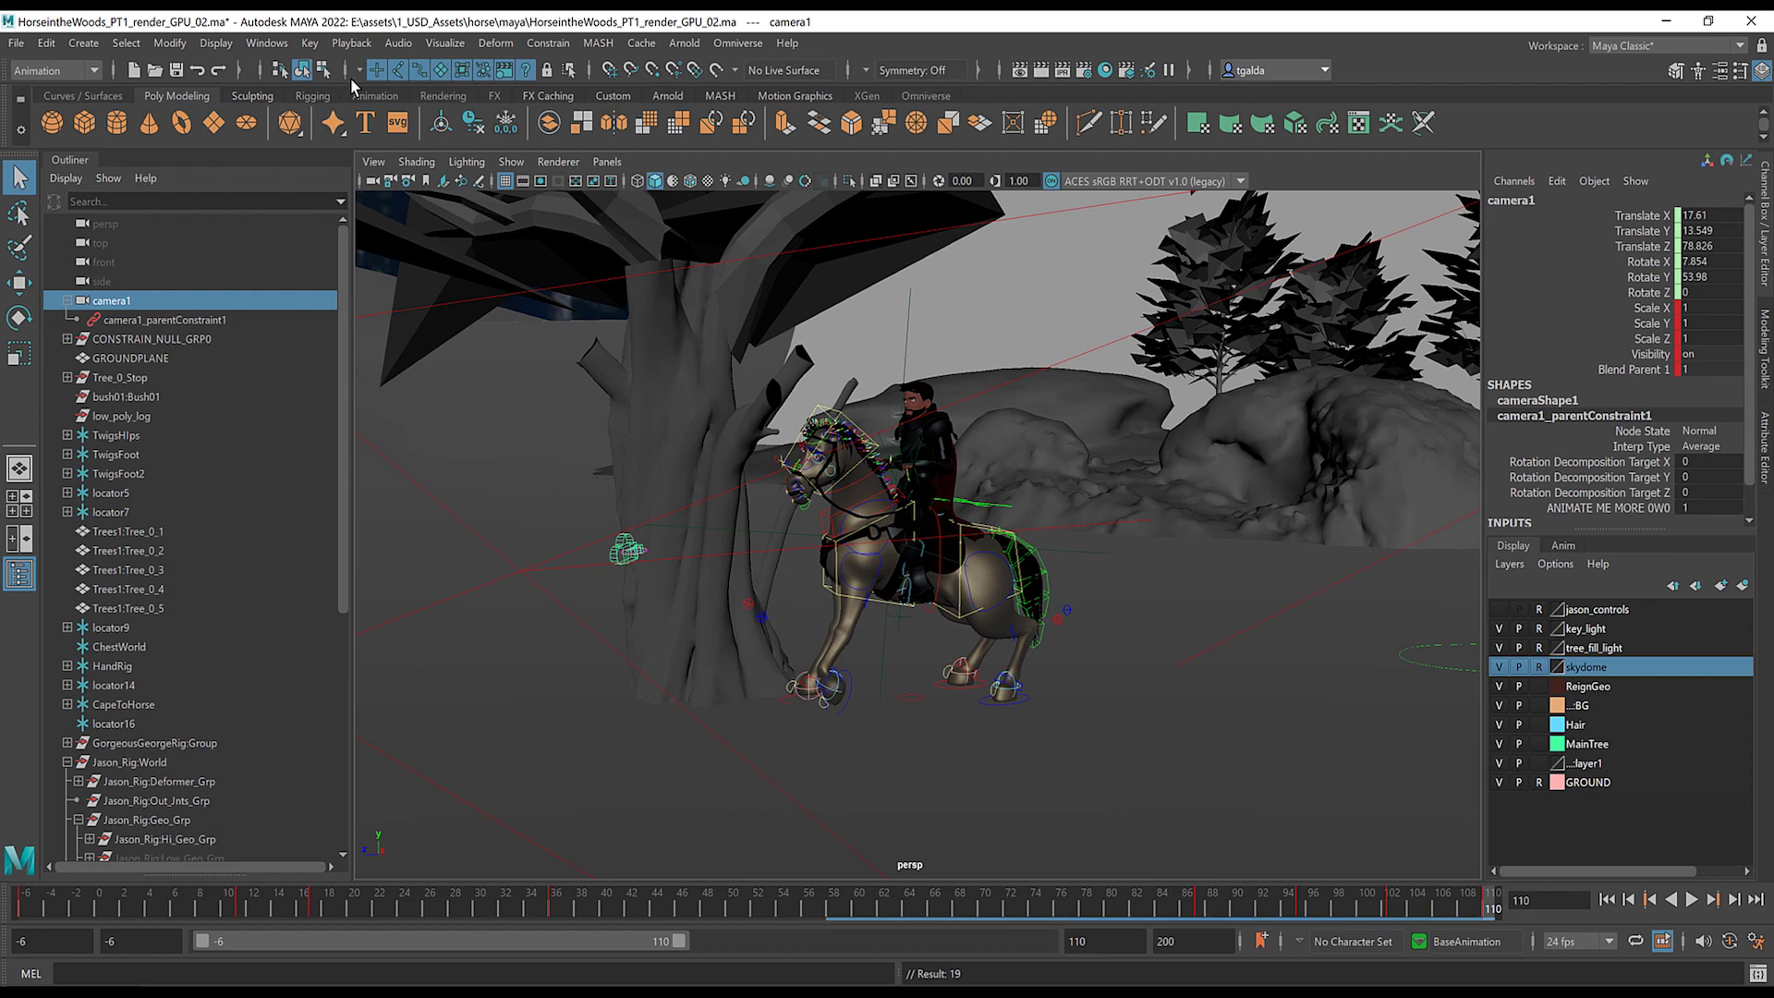
- In the Graph Editor, delete camera1_parentConstraint1 and reselect camera1 to check its baked curves
left_click(267, 42)
mouse_move(400, 153)
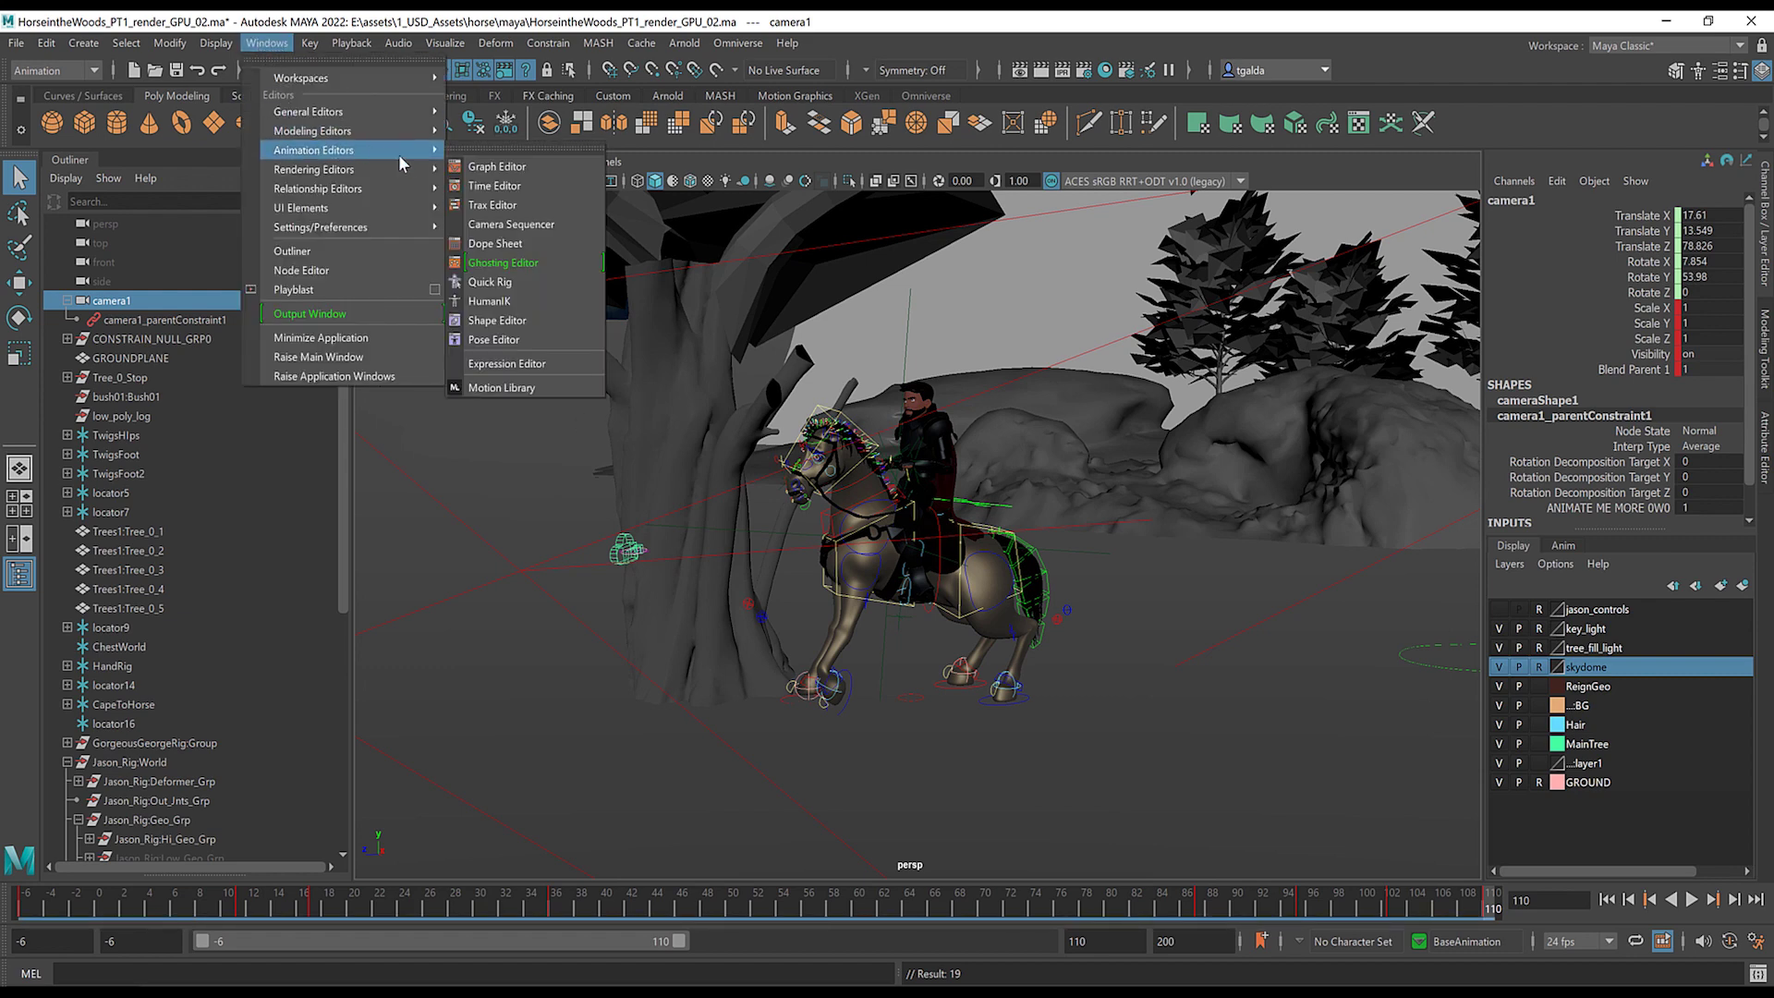
left_click(497, 169)
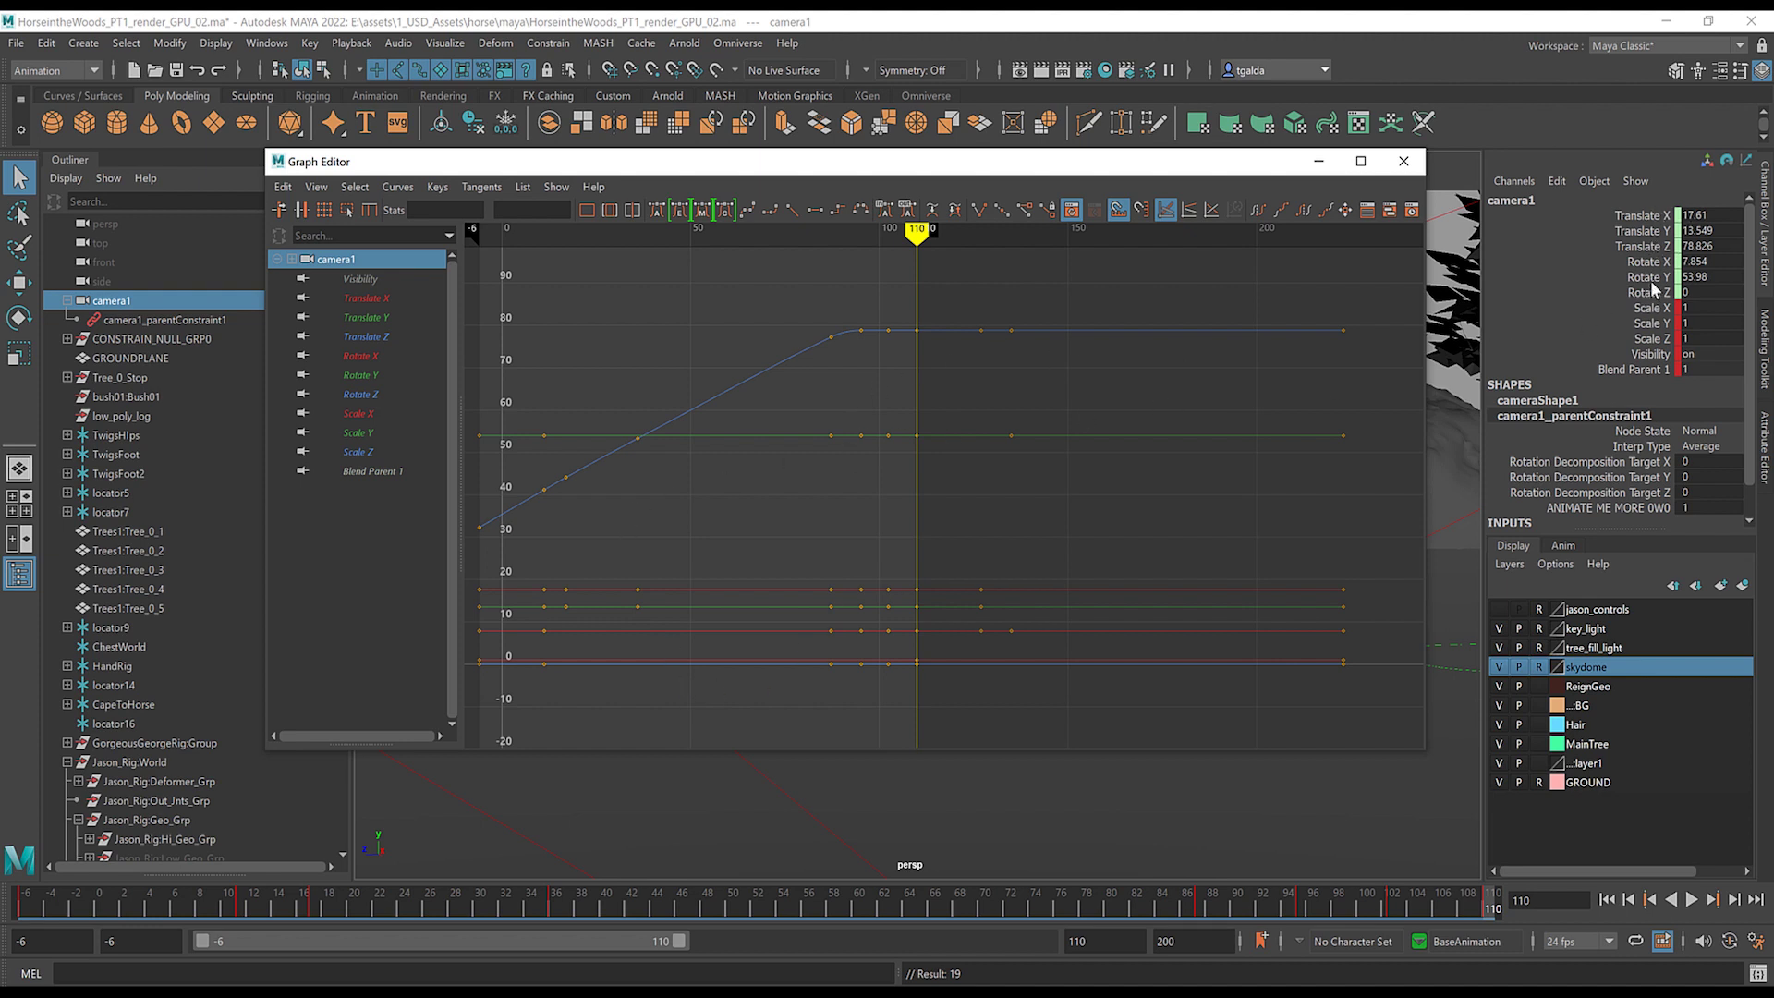
left_click(221, 324)
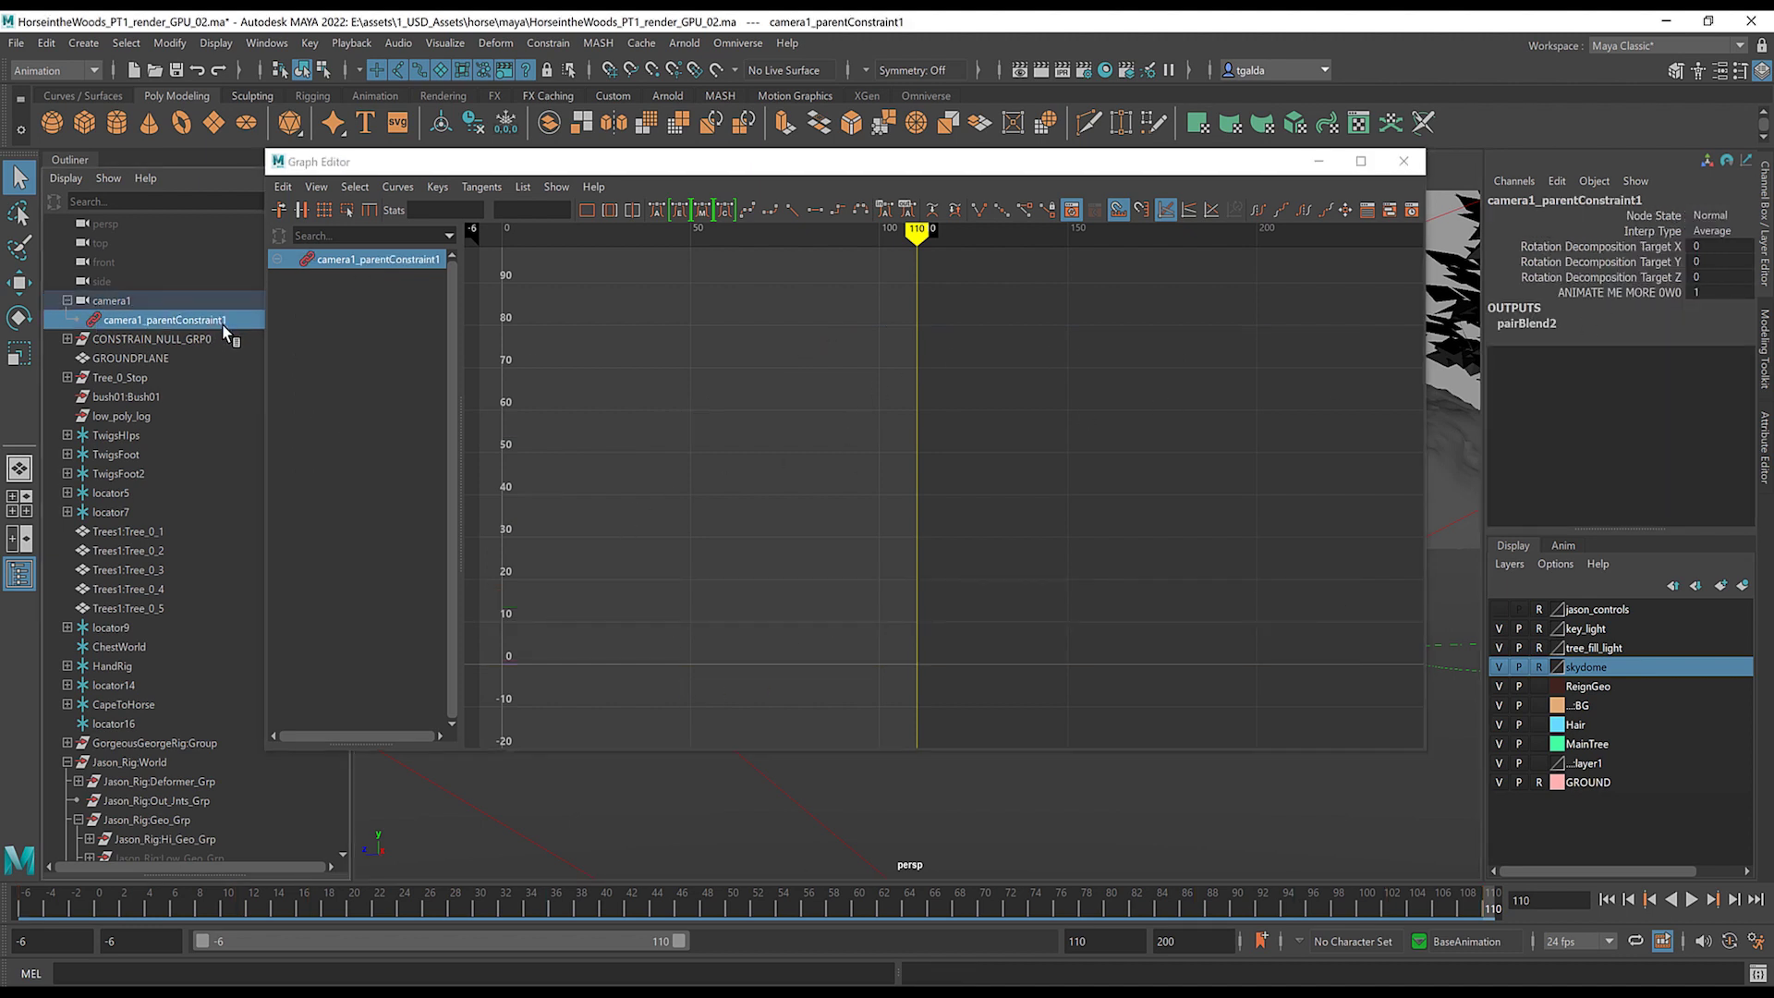
key("Delete")
left_click(113, 303)
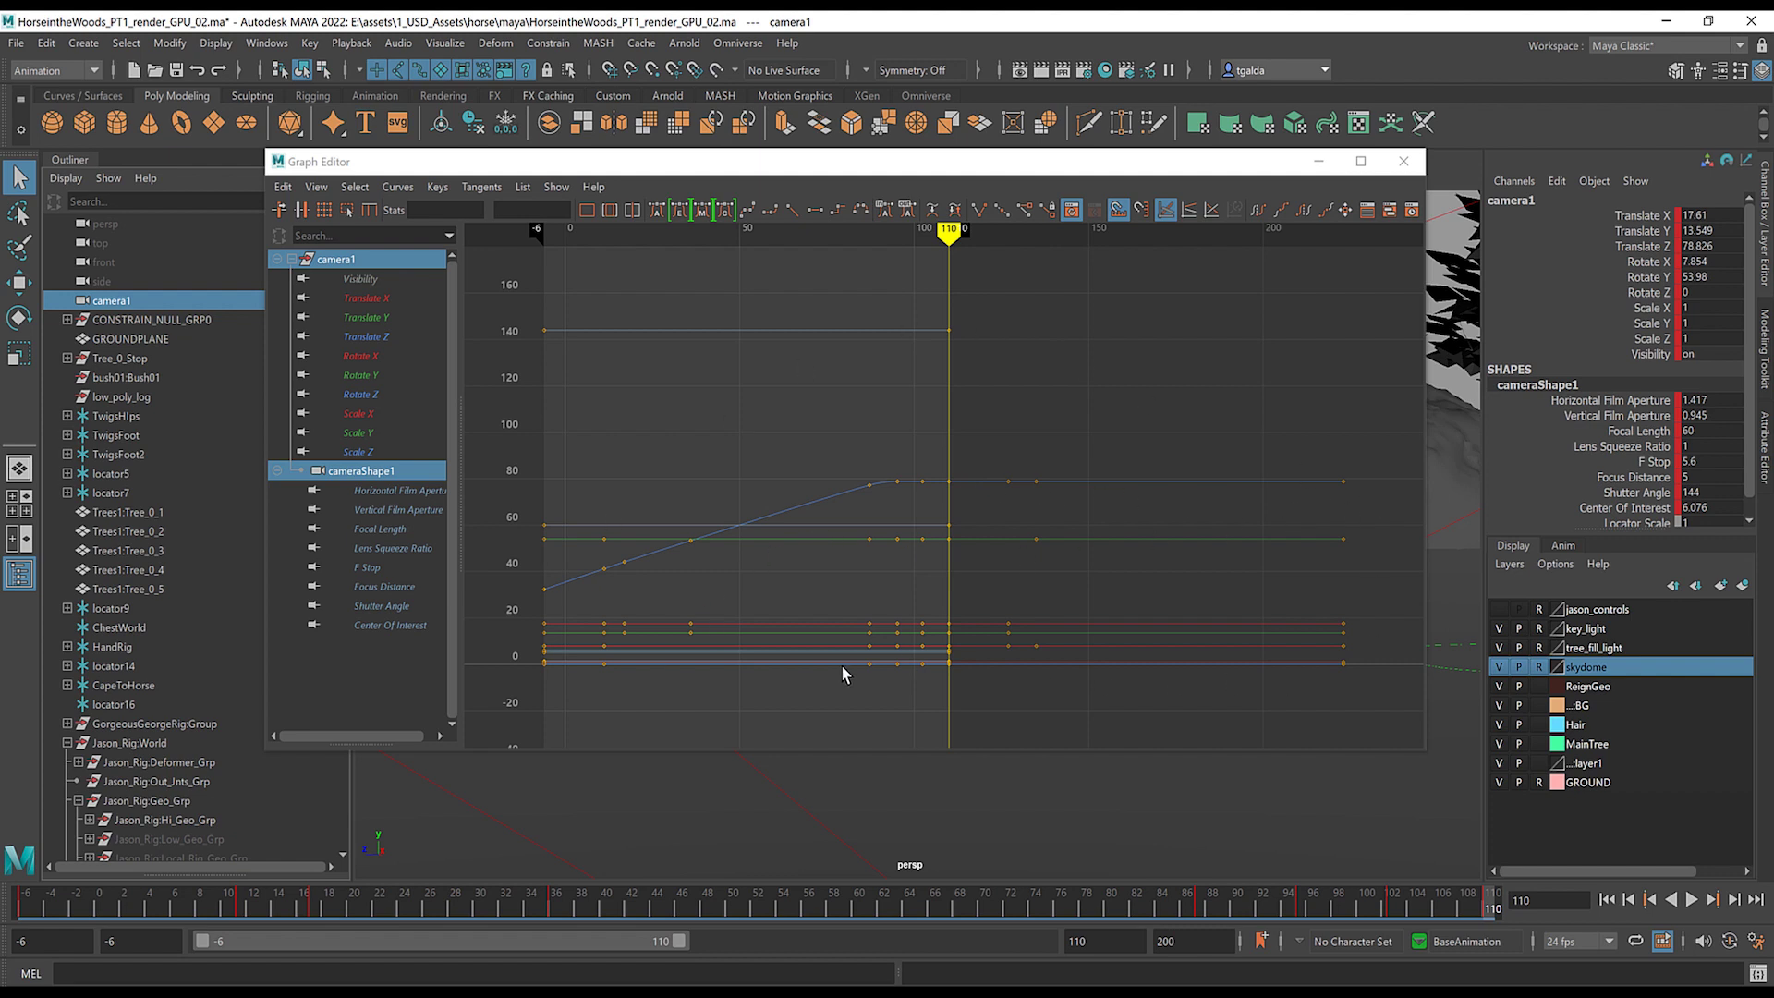
left_click(1319, 163)
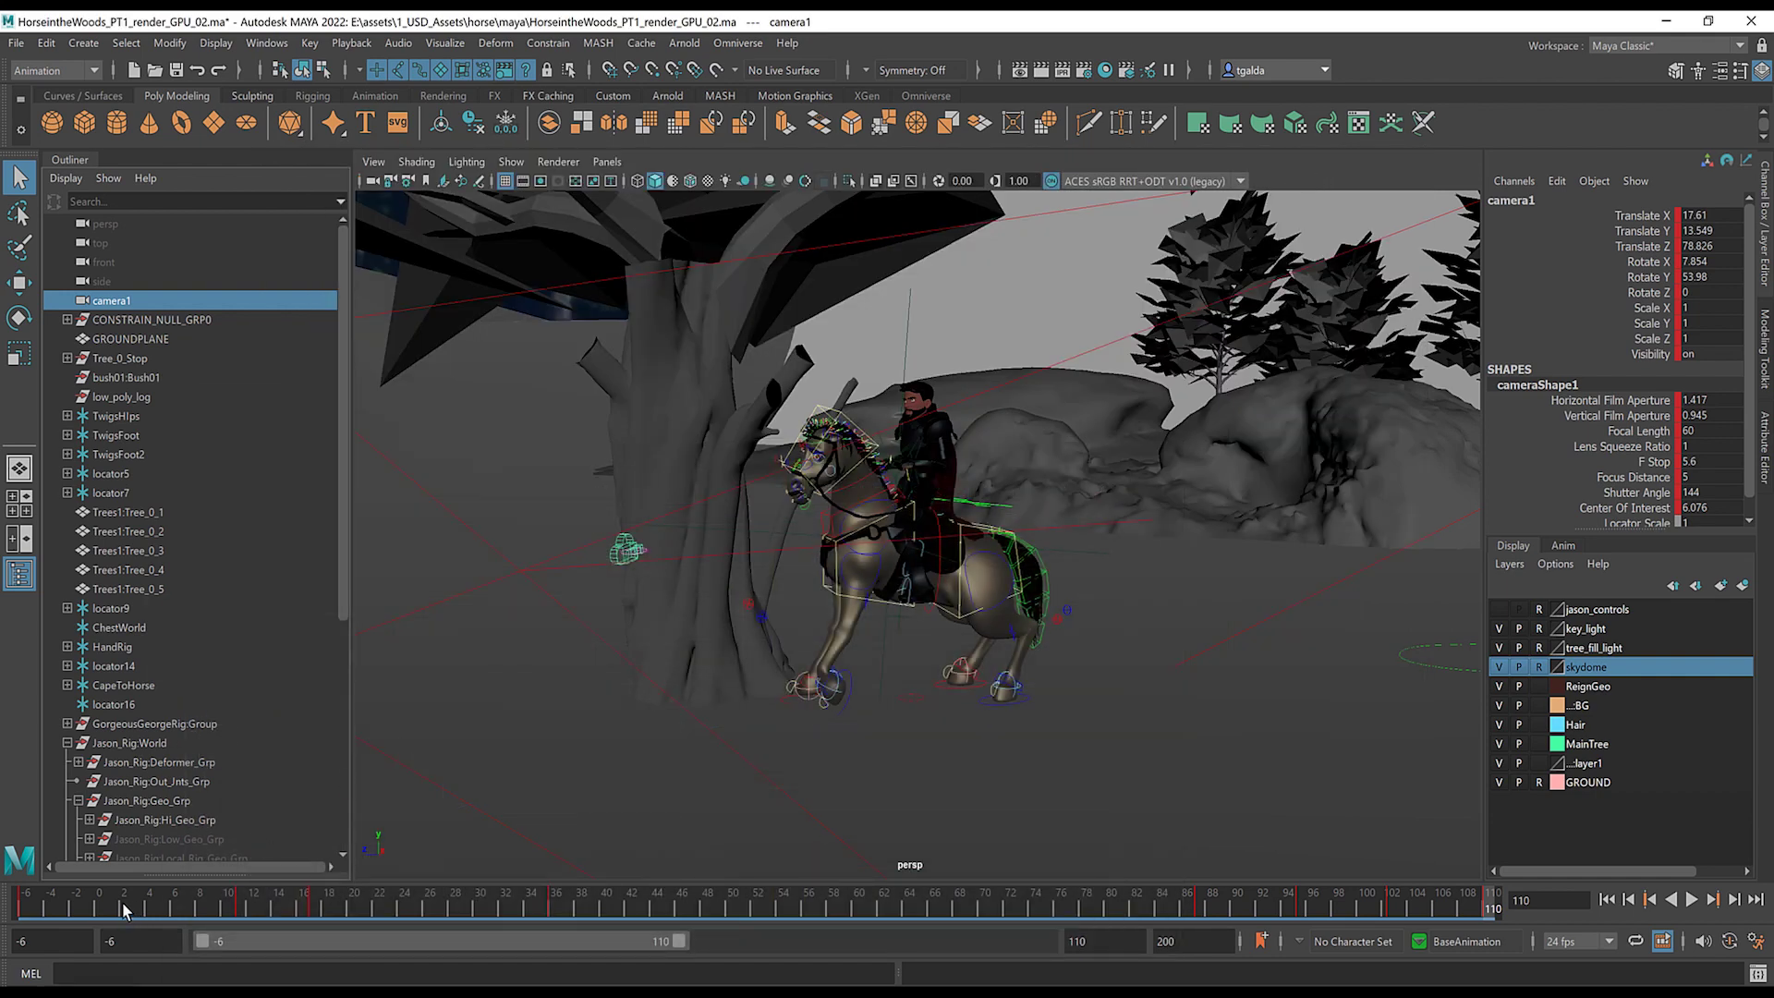
- Look through camera1 and play the baked camera move, stopping at frame 85
key("alt+v")
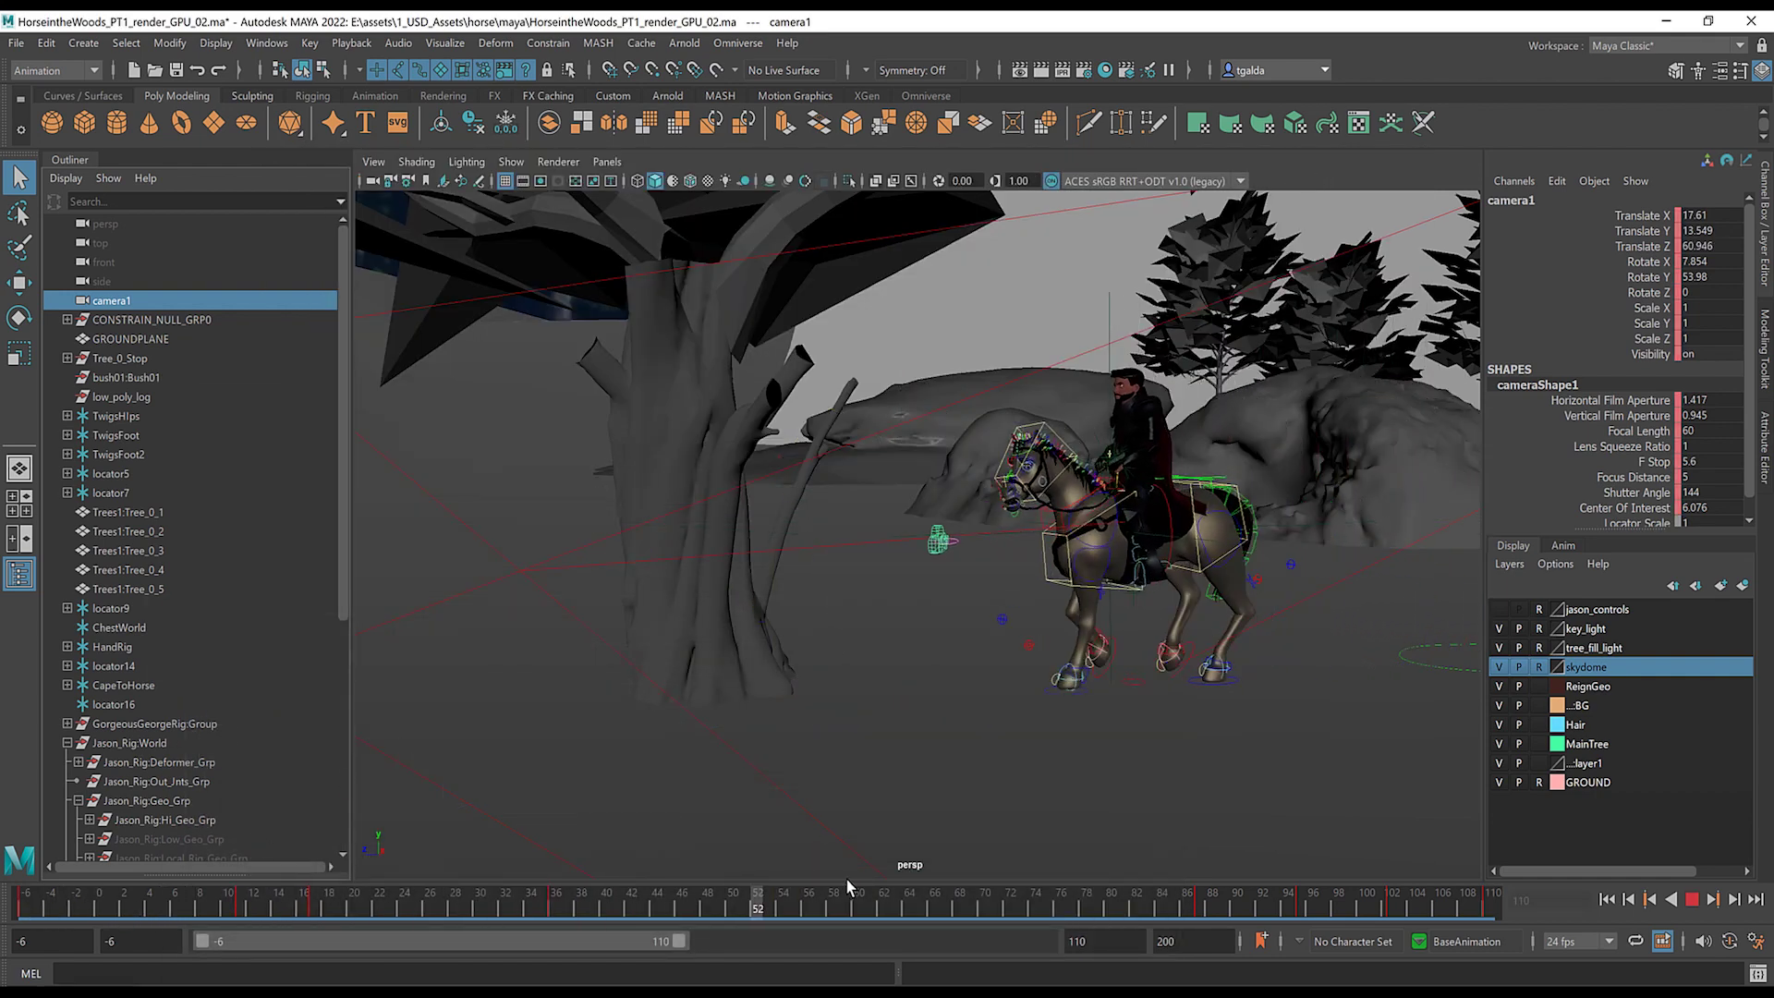
left_click(607, 162)
mouse_move(659, 190)
left_click(816, 183)
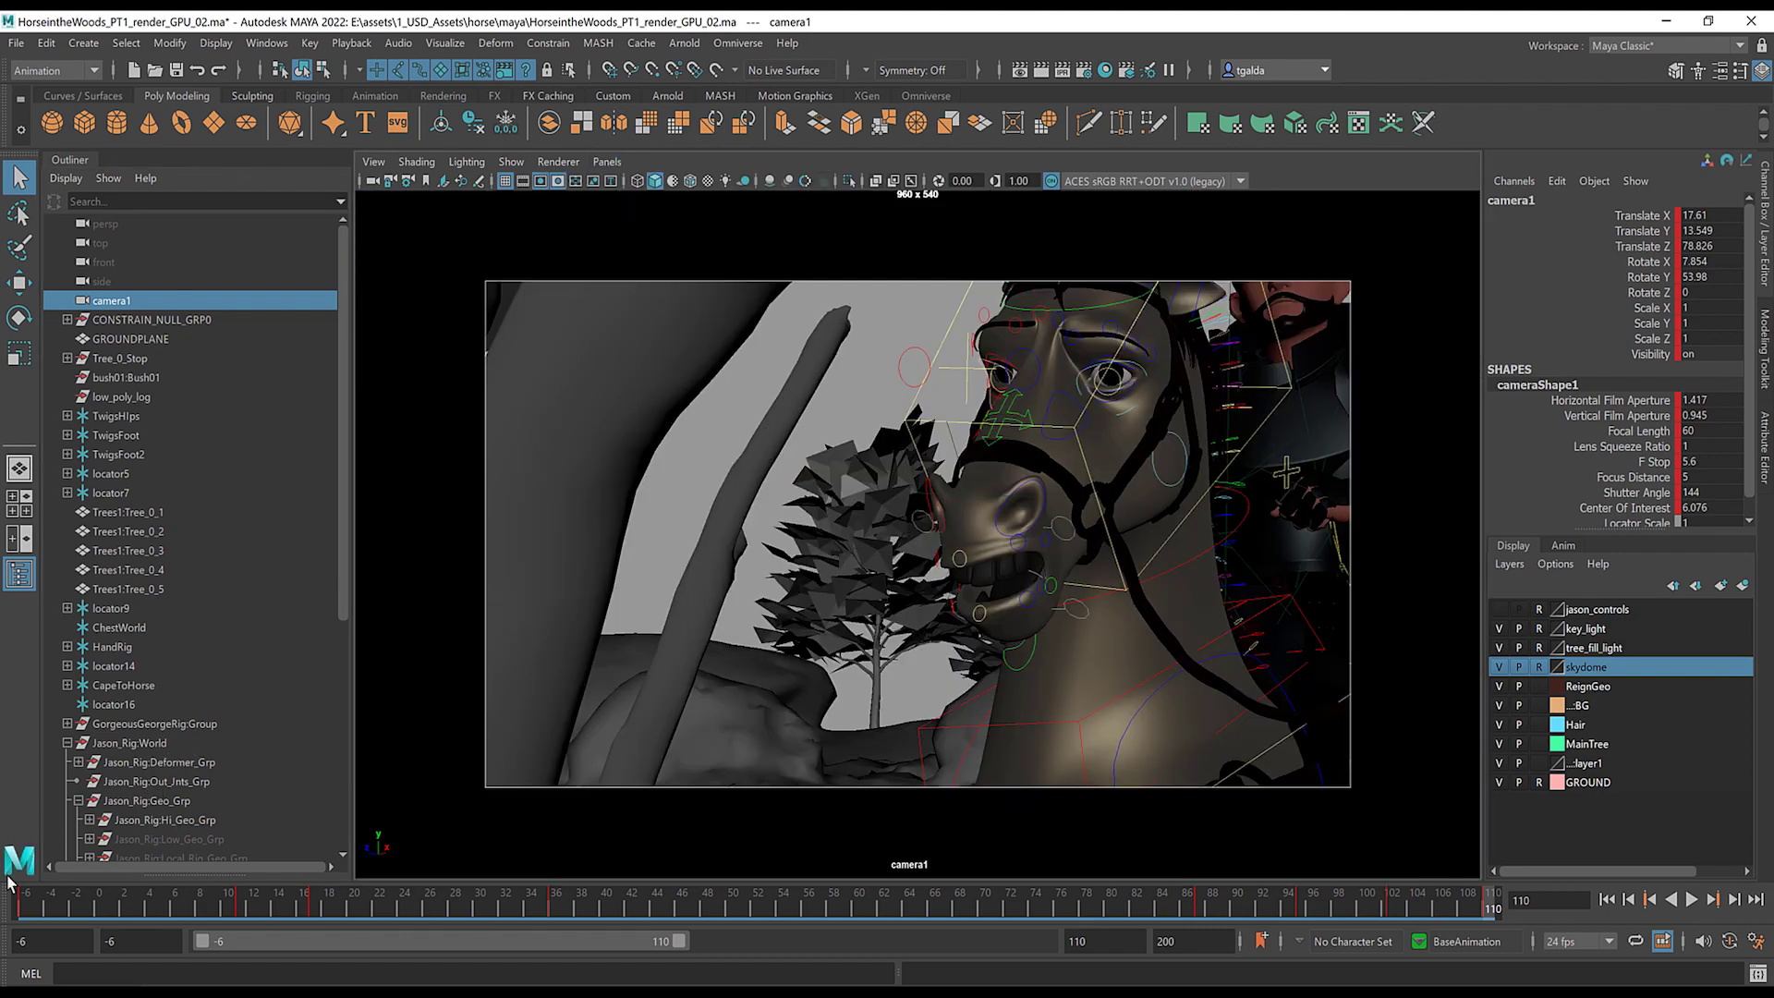
key("alt+v")
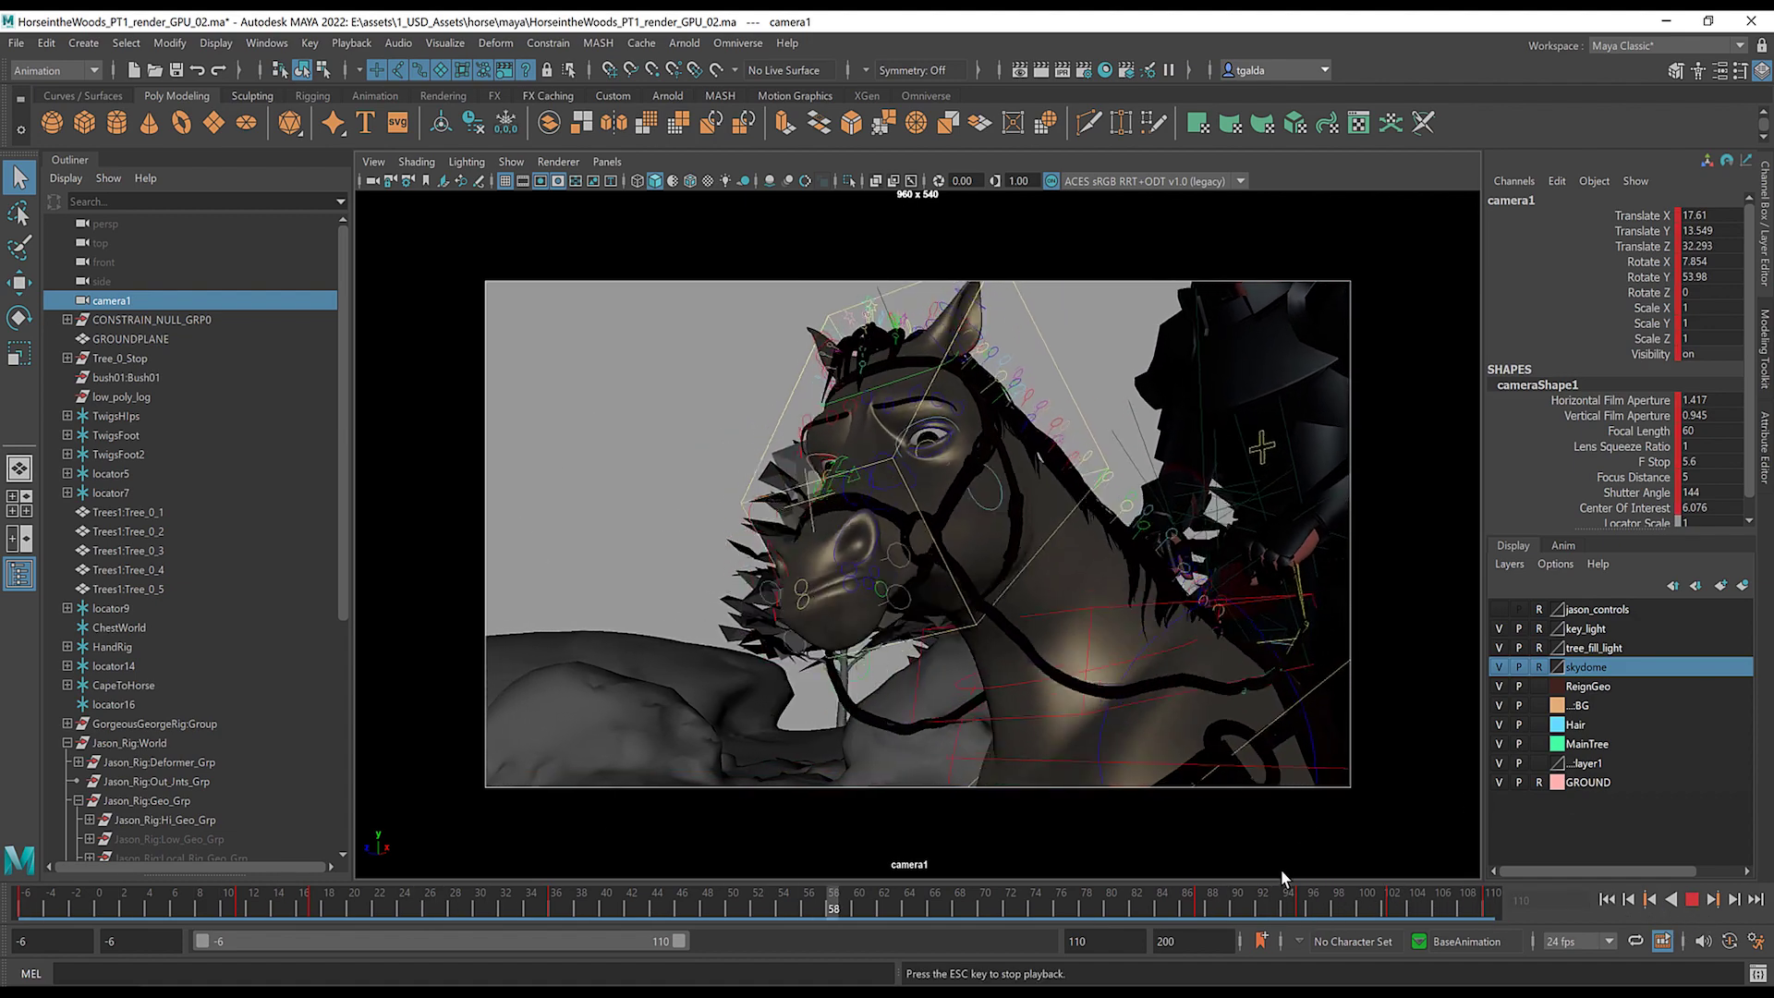
left_click(1692, 899)
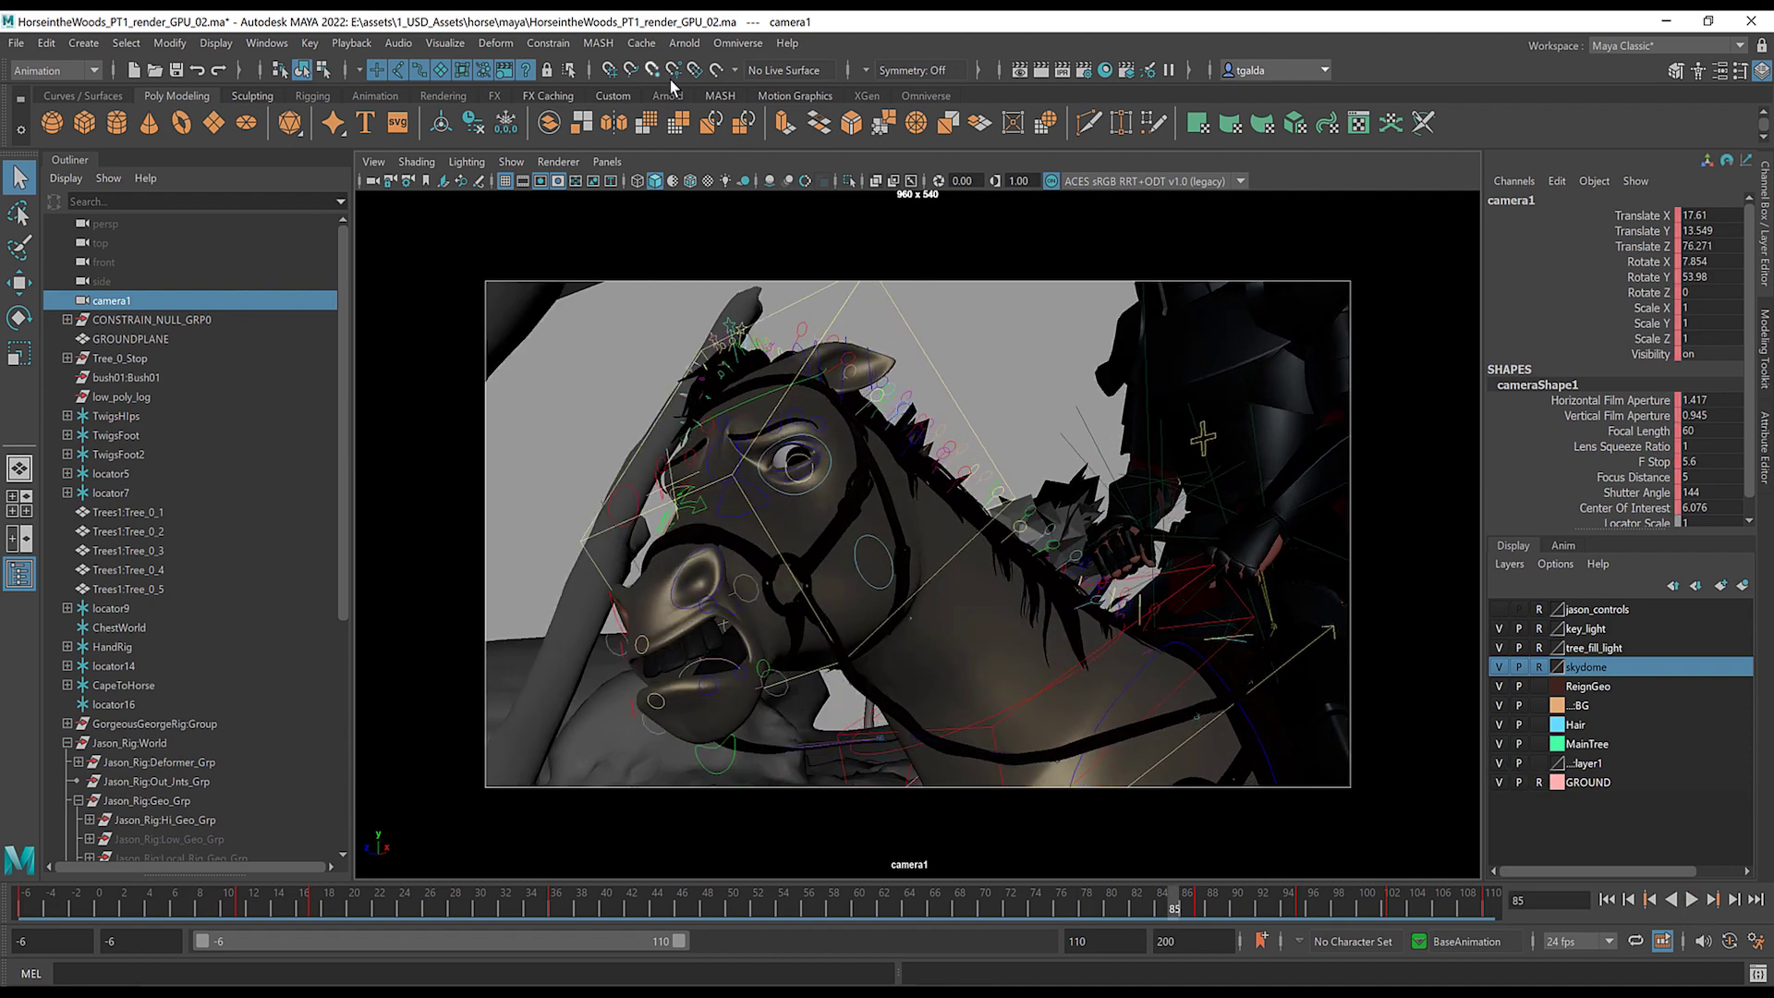
left_click(737, 42)
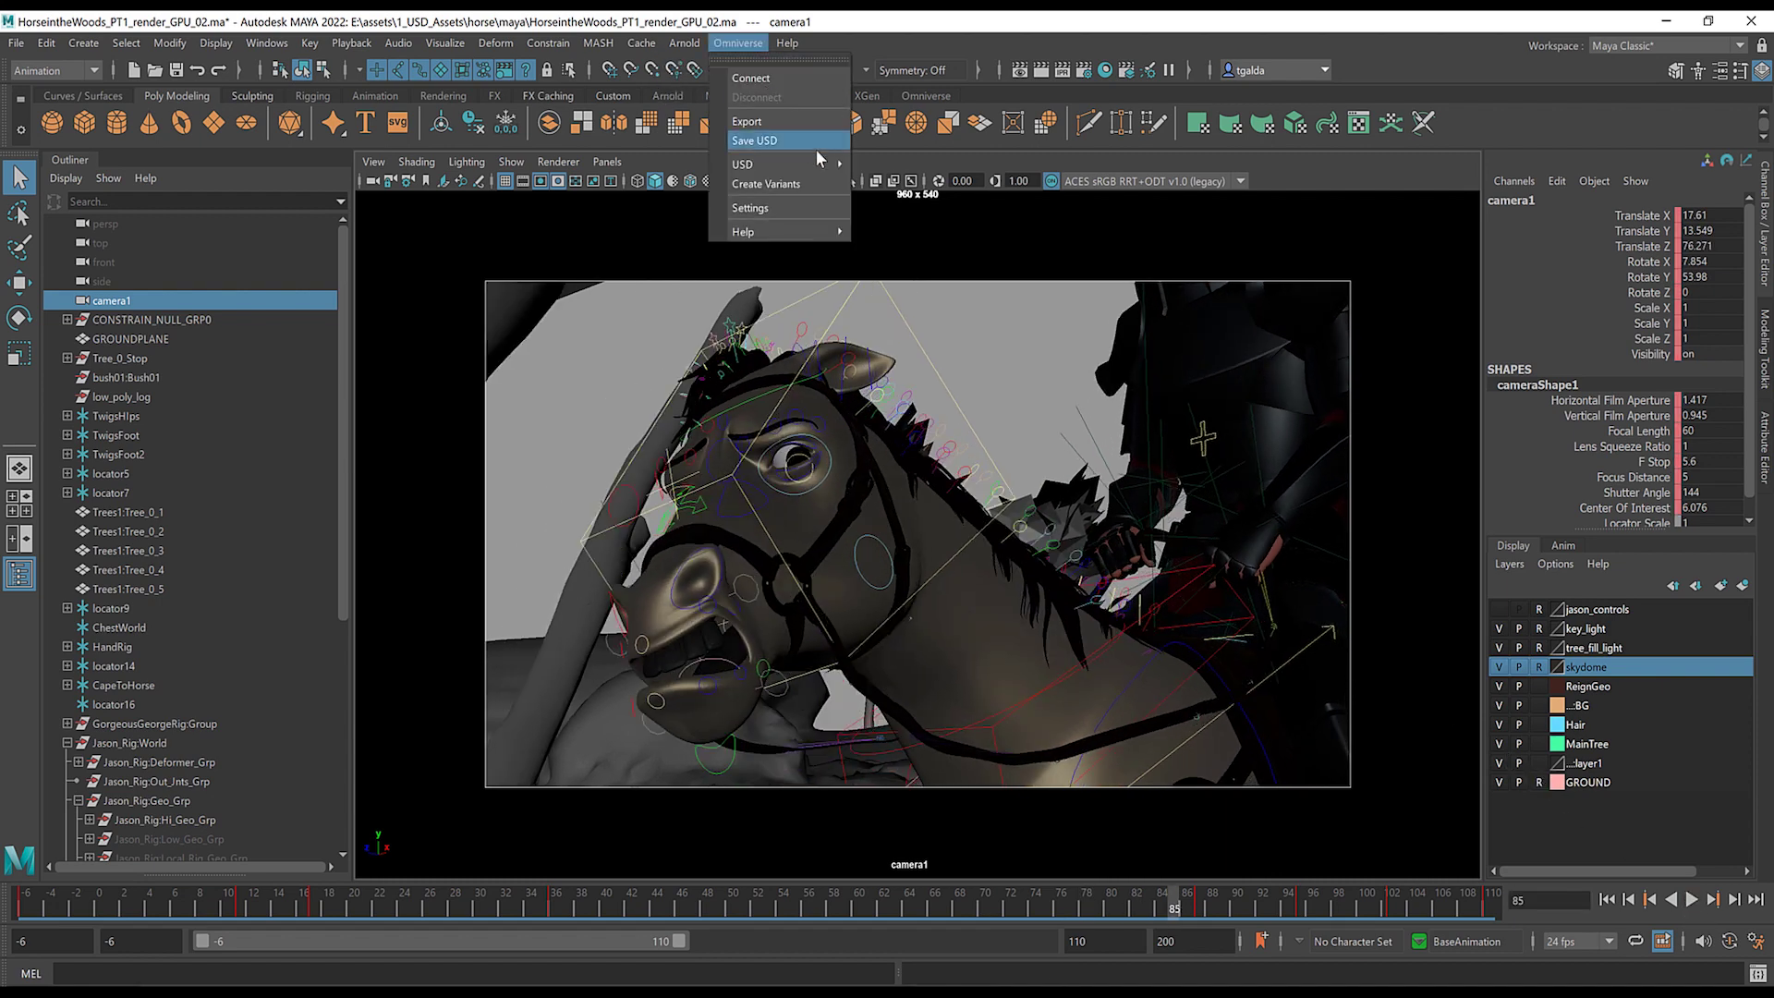
- Set the Omniverse export to Animated Point Cache, no MDL, cameras included, file camera_shot01.usd
left_click(901, 165)
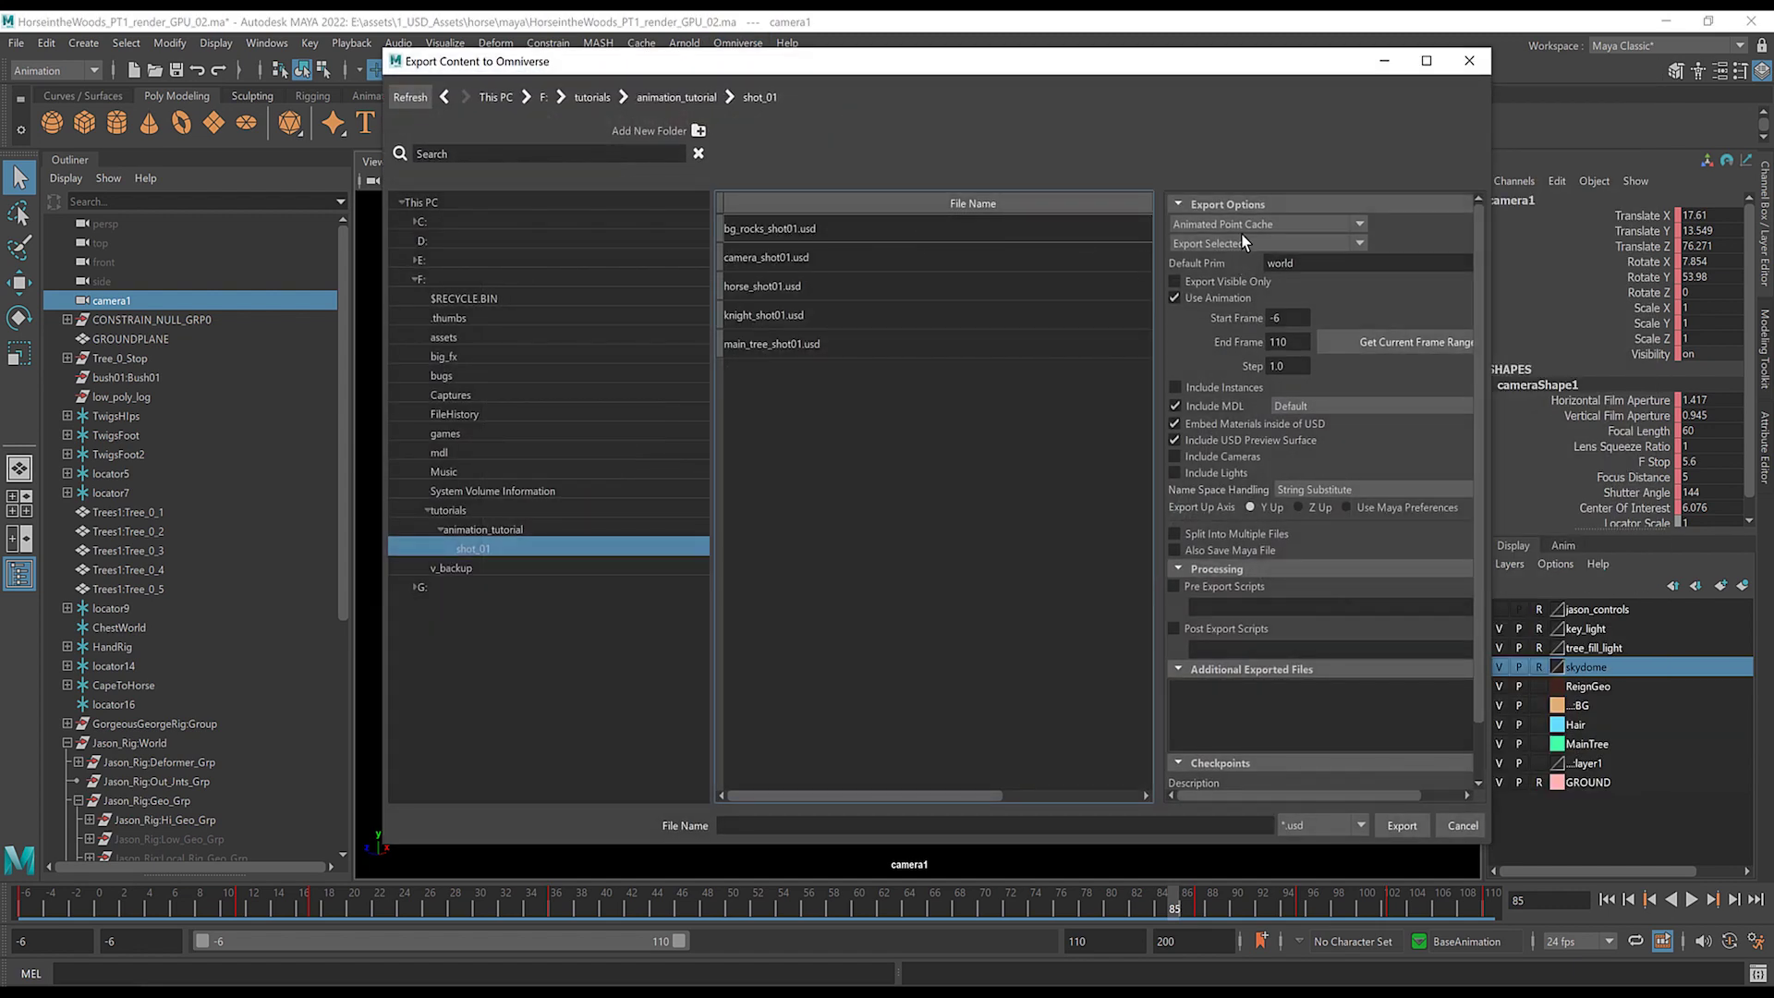
left_click(1244, 226)
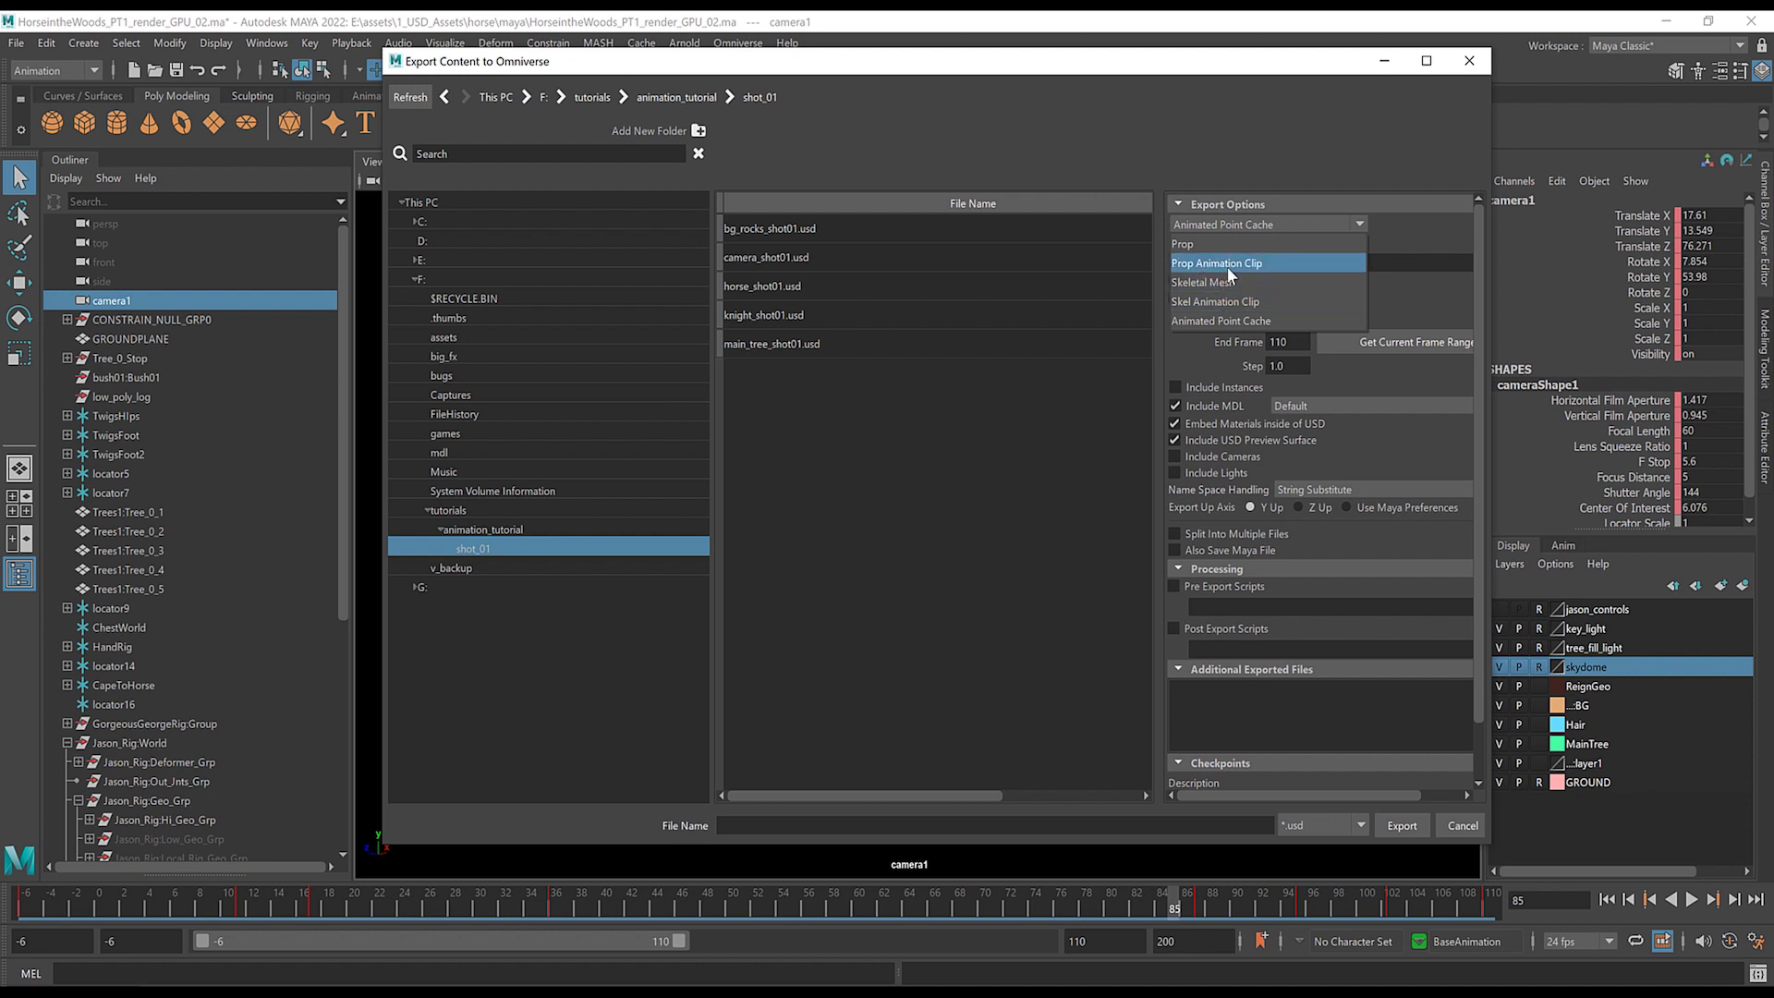
left_click(1242, 321)
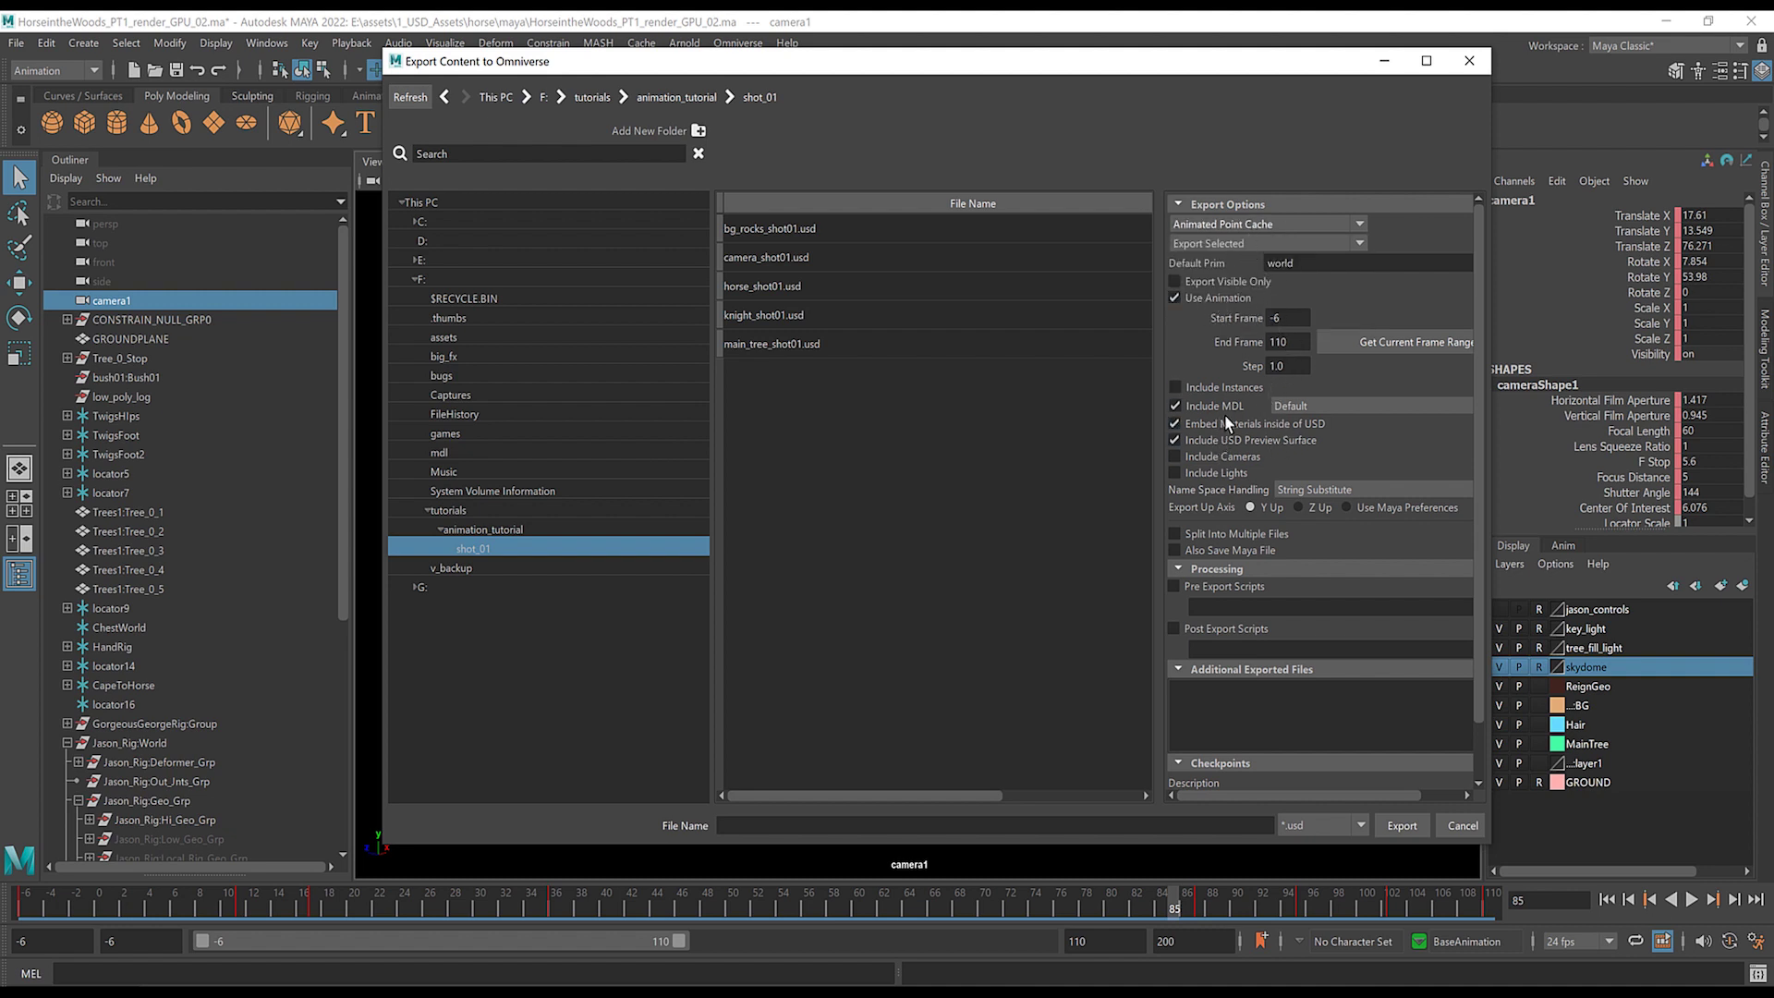
left_click(1174, 406)
left_click(1175, 456)
left_click(783, 256)
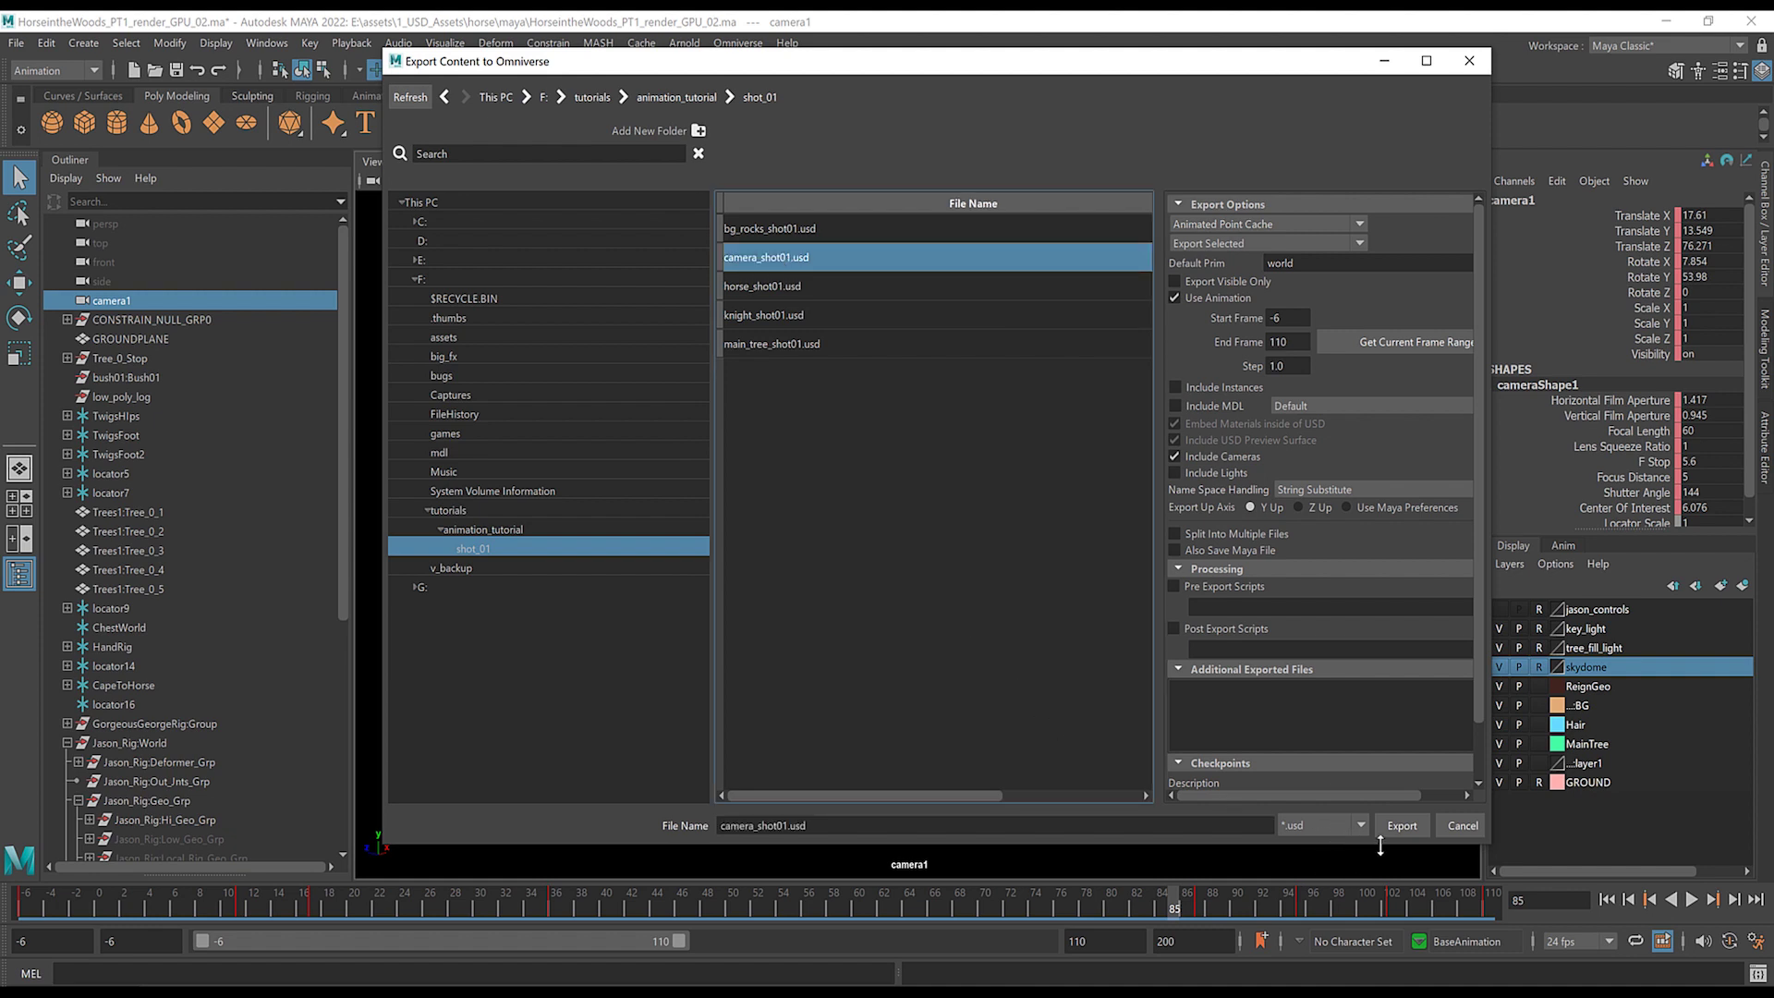
- Rename camera1 to camera_shot01 in the Outliner and run the export
double_click(129, 301)
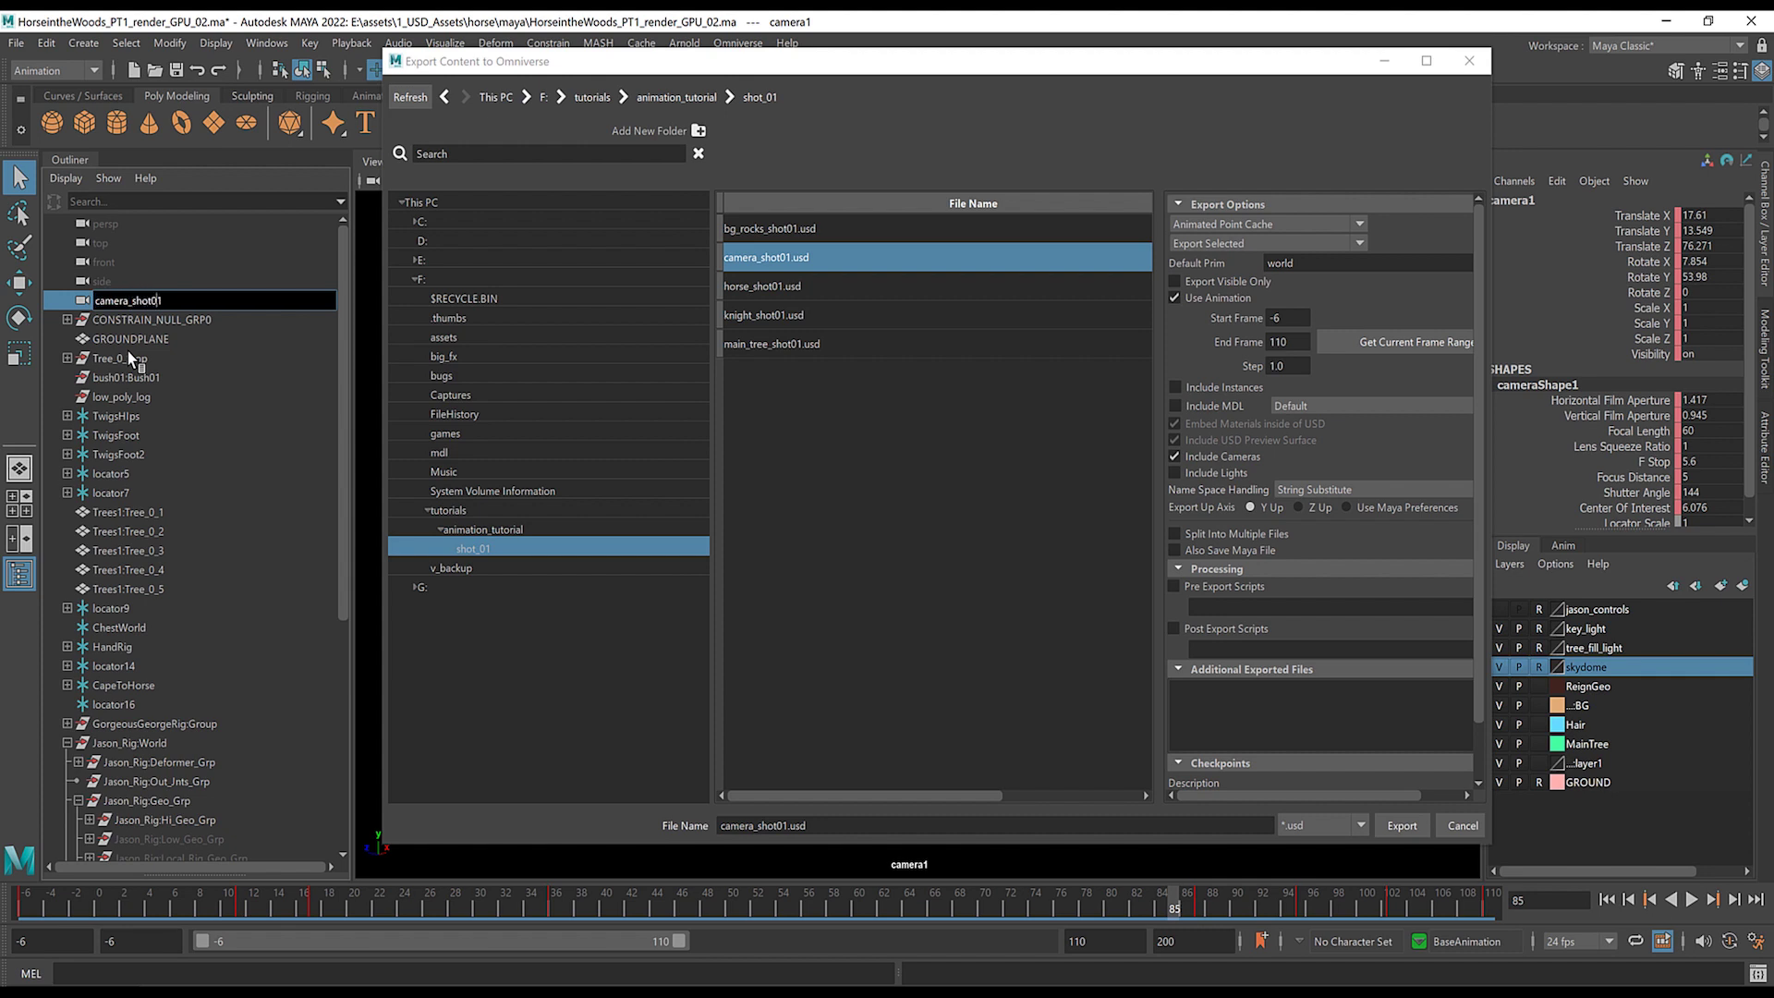
key("Return")
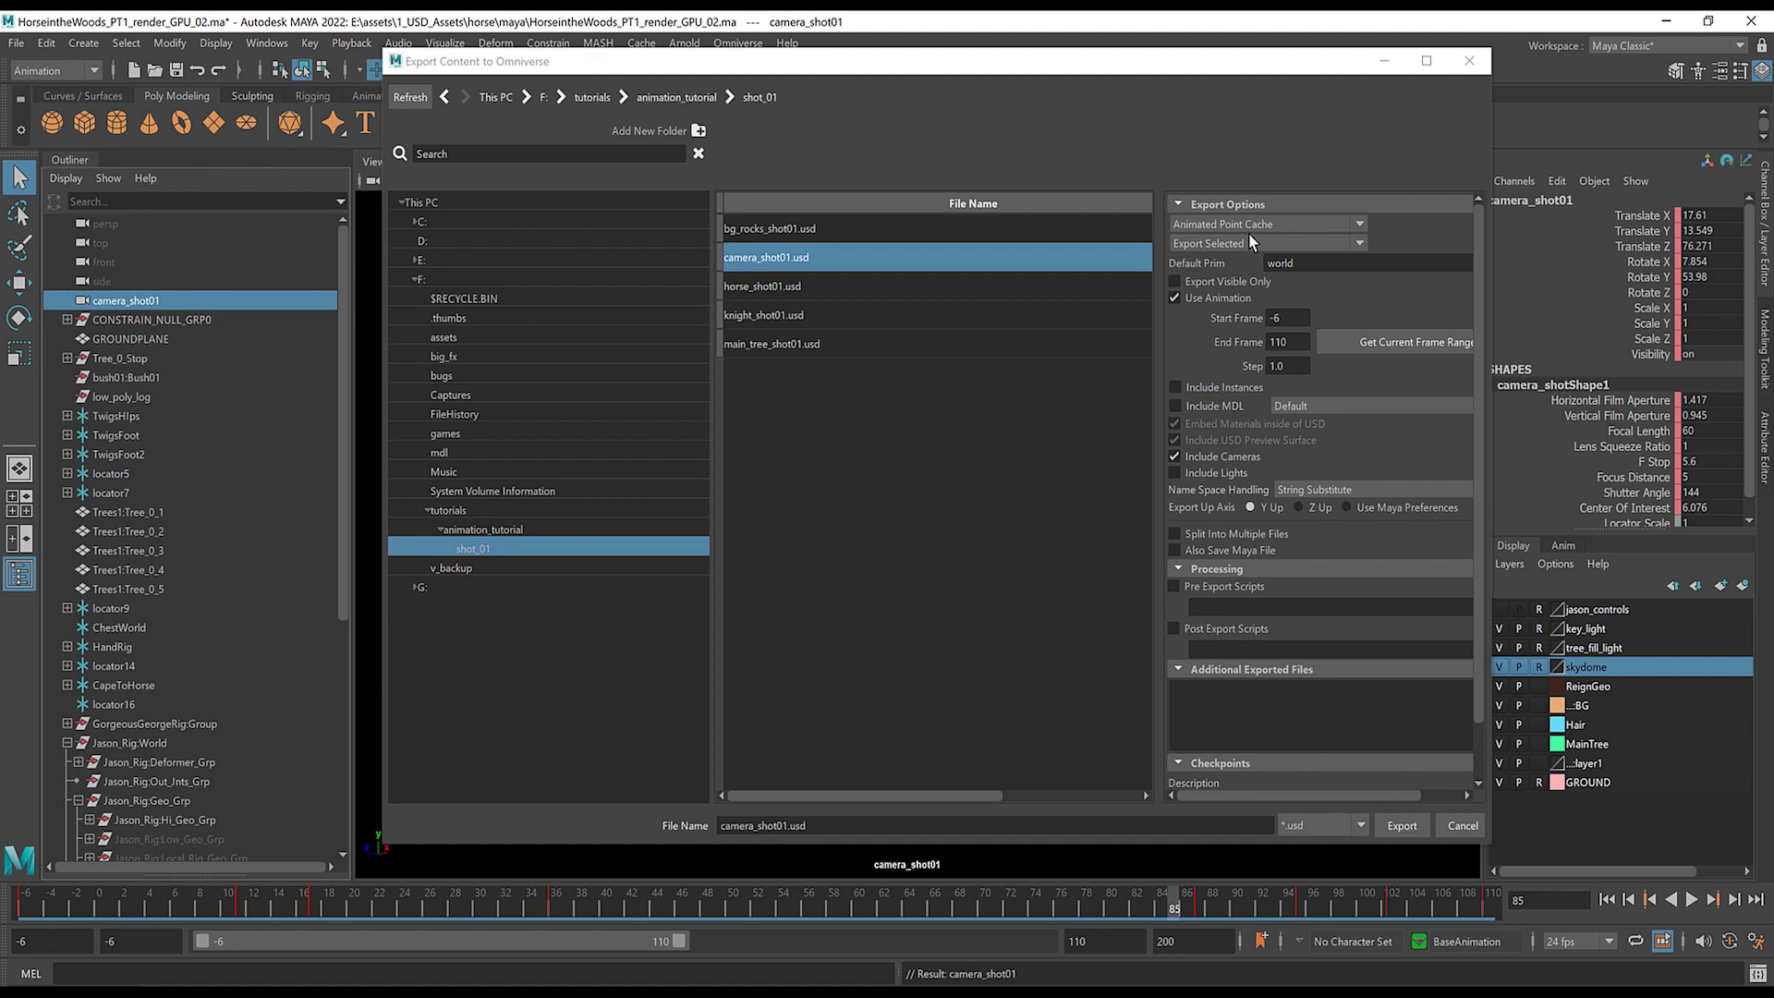
left_click(1404, 825)
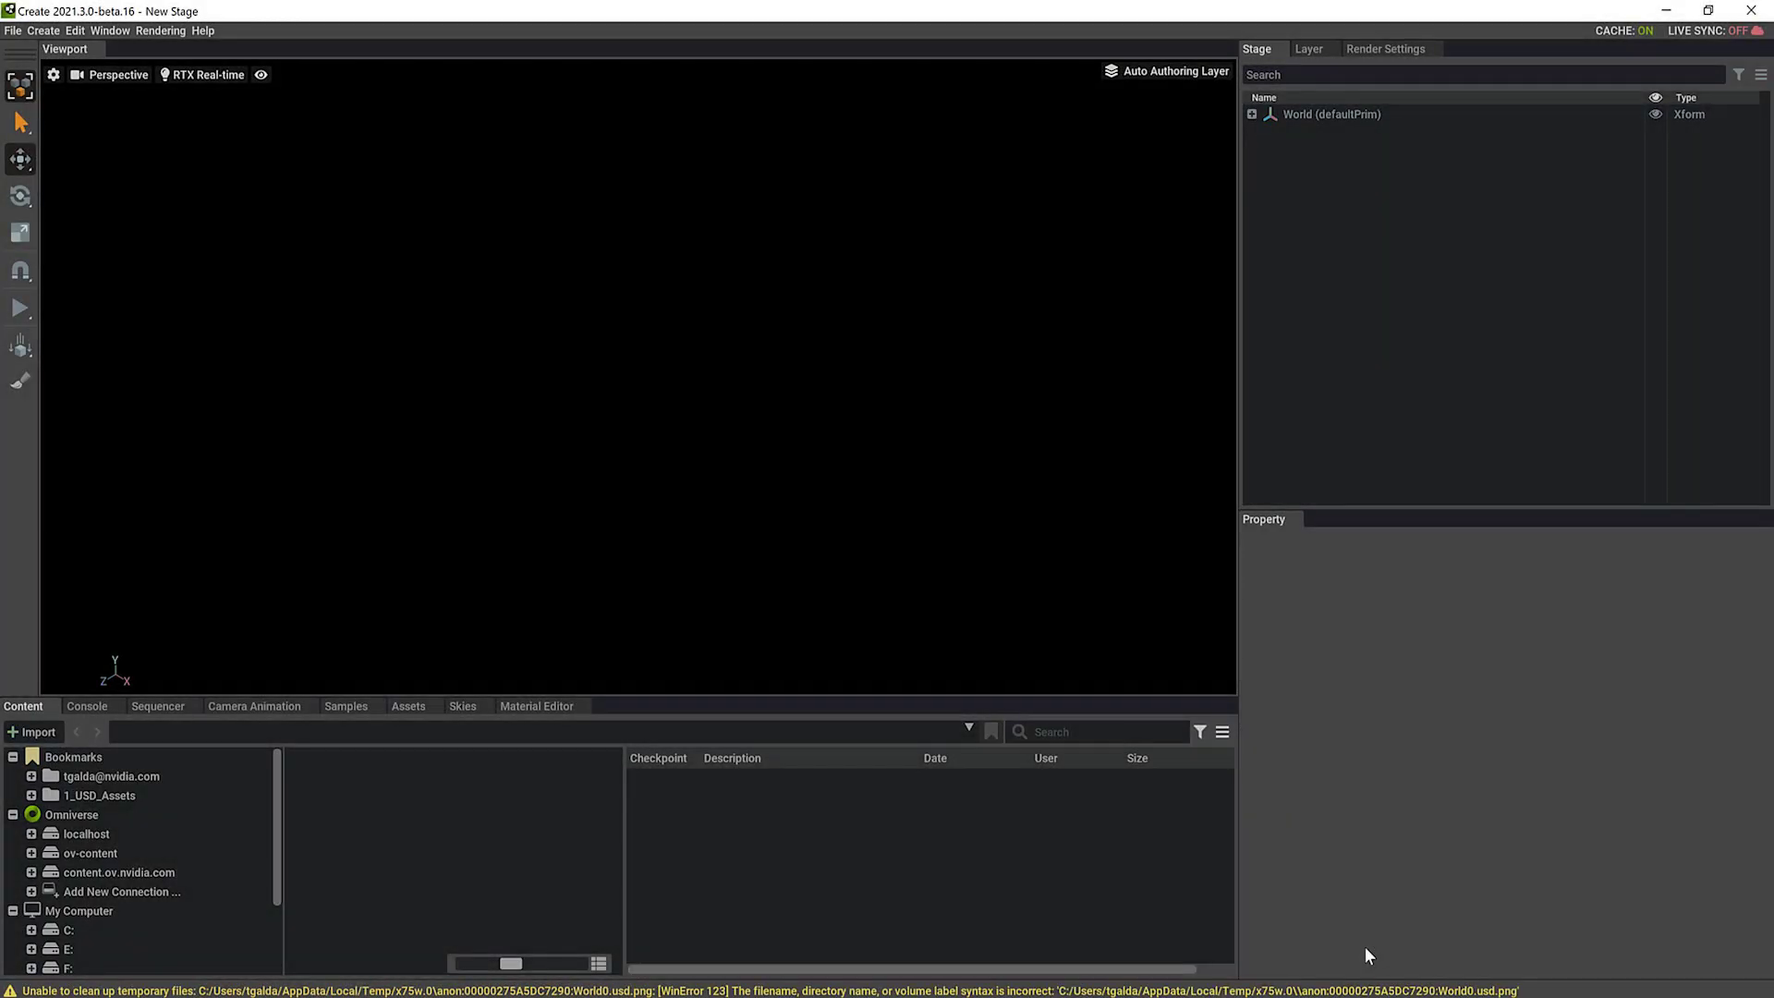
- Expand World in the Stage panel, select defaultLight, and bring up the File menu
left_click(13, 30)
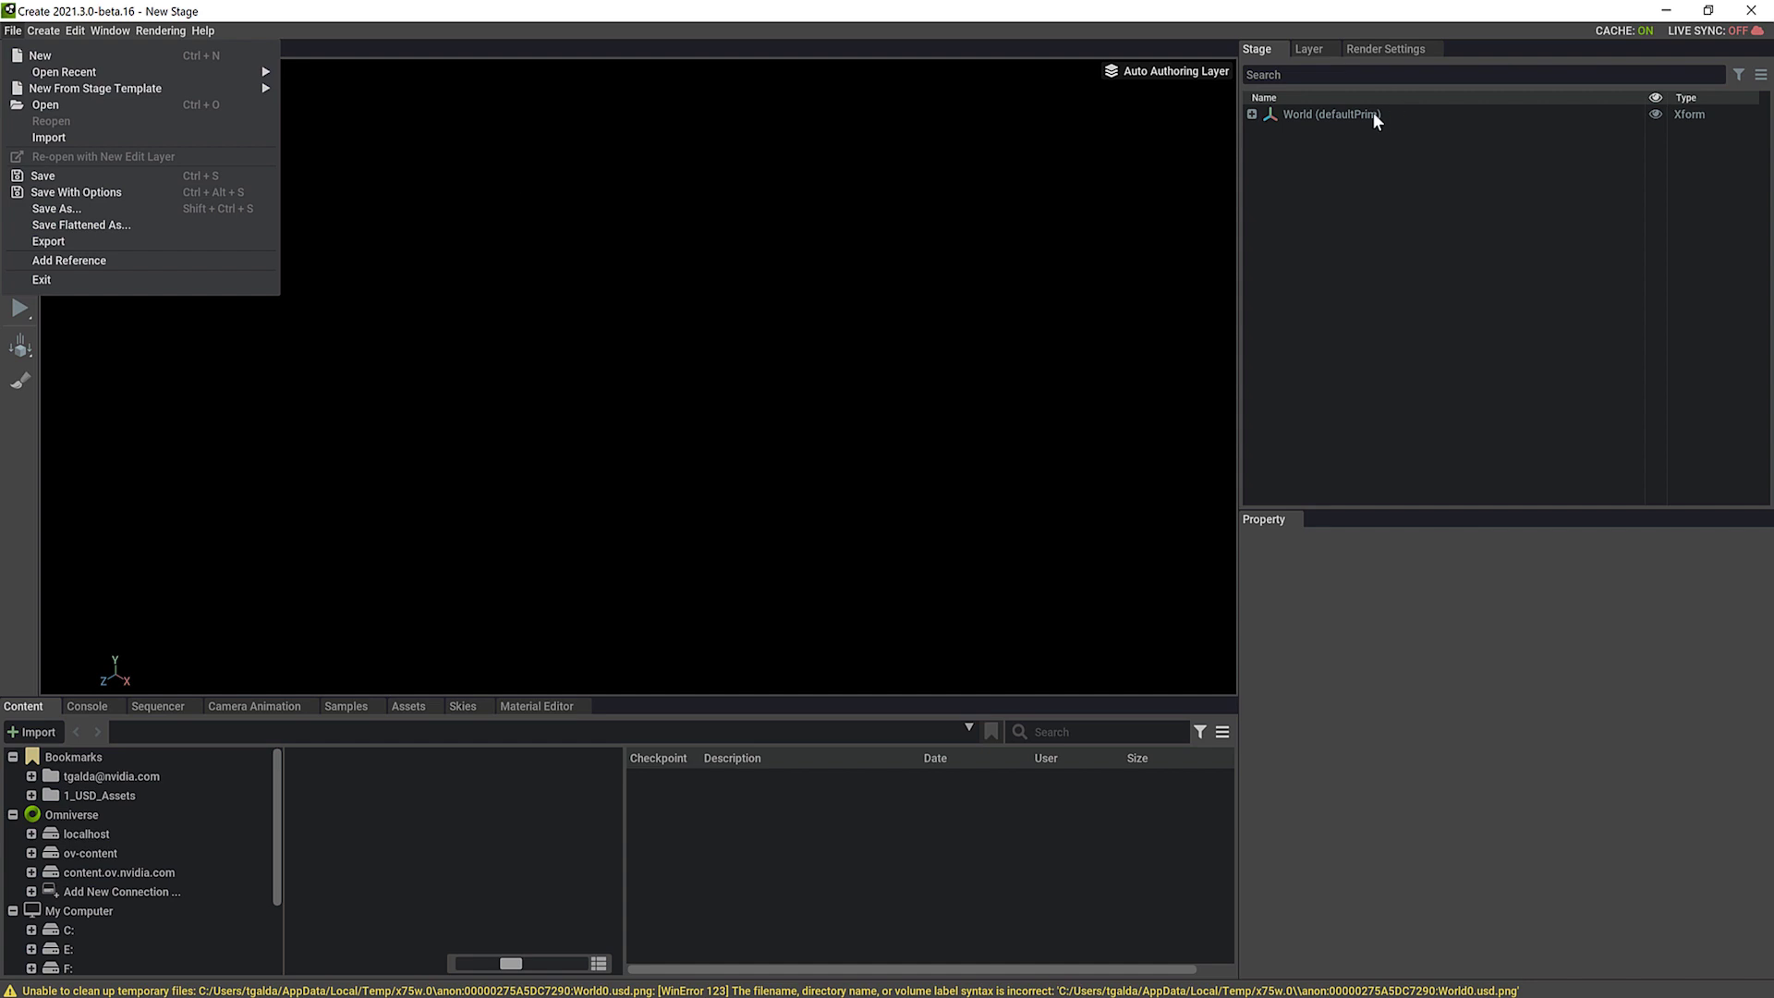
left_click(1253, 114)
left_click(1252, 114)
left_click(1311, 135)
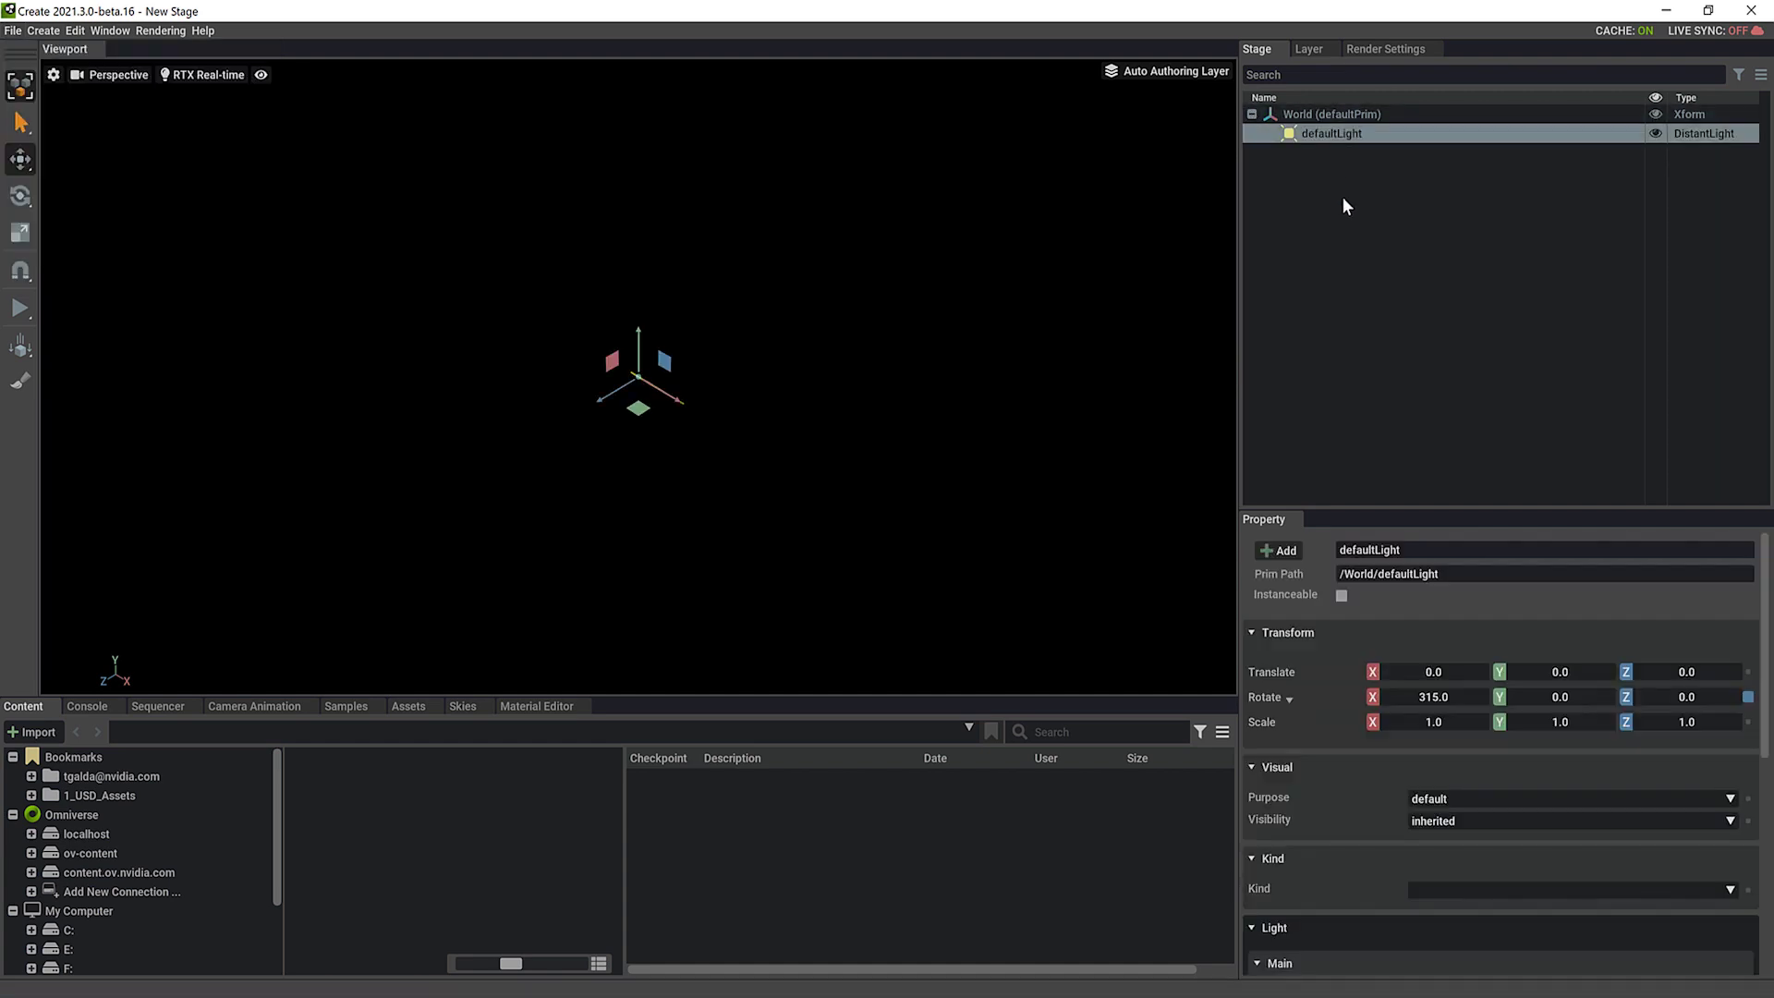
left_click(13, 30)
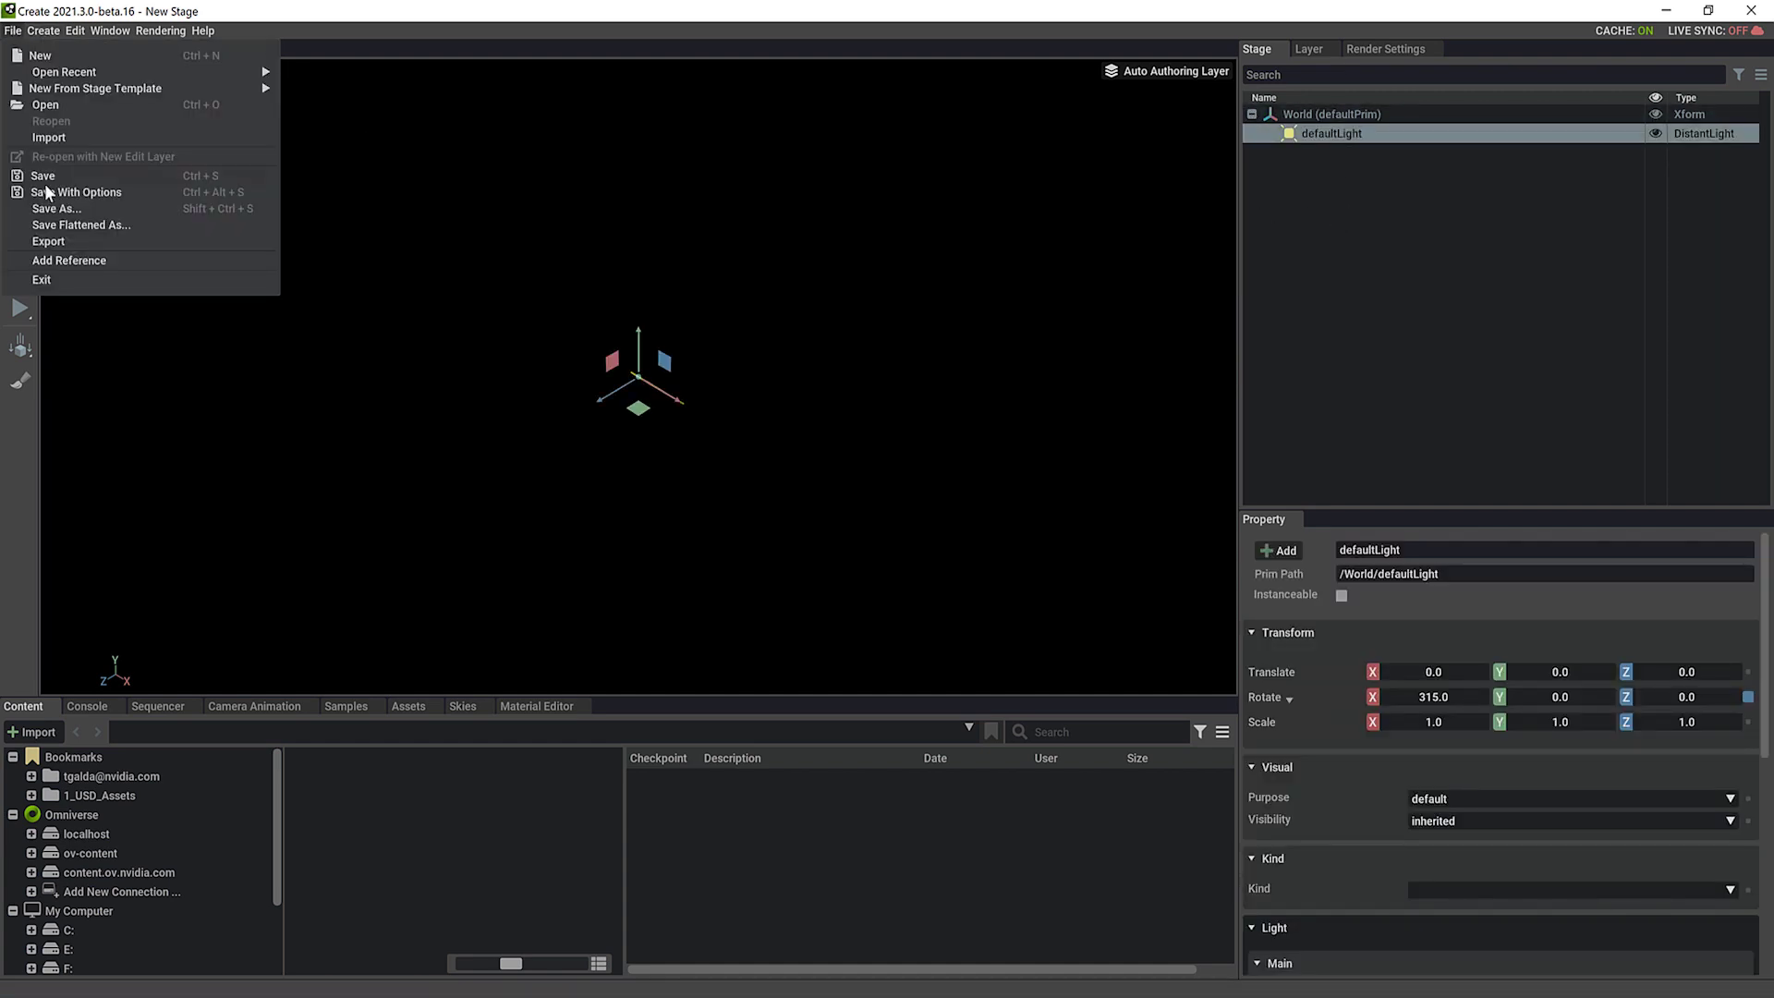
- Save the stage as animation_tutorial_shot01_layout.usd in F:/tutorials/animation_tutorial/shot_01
left_click(50, 209)
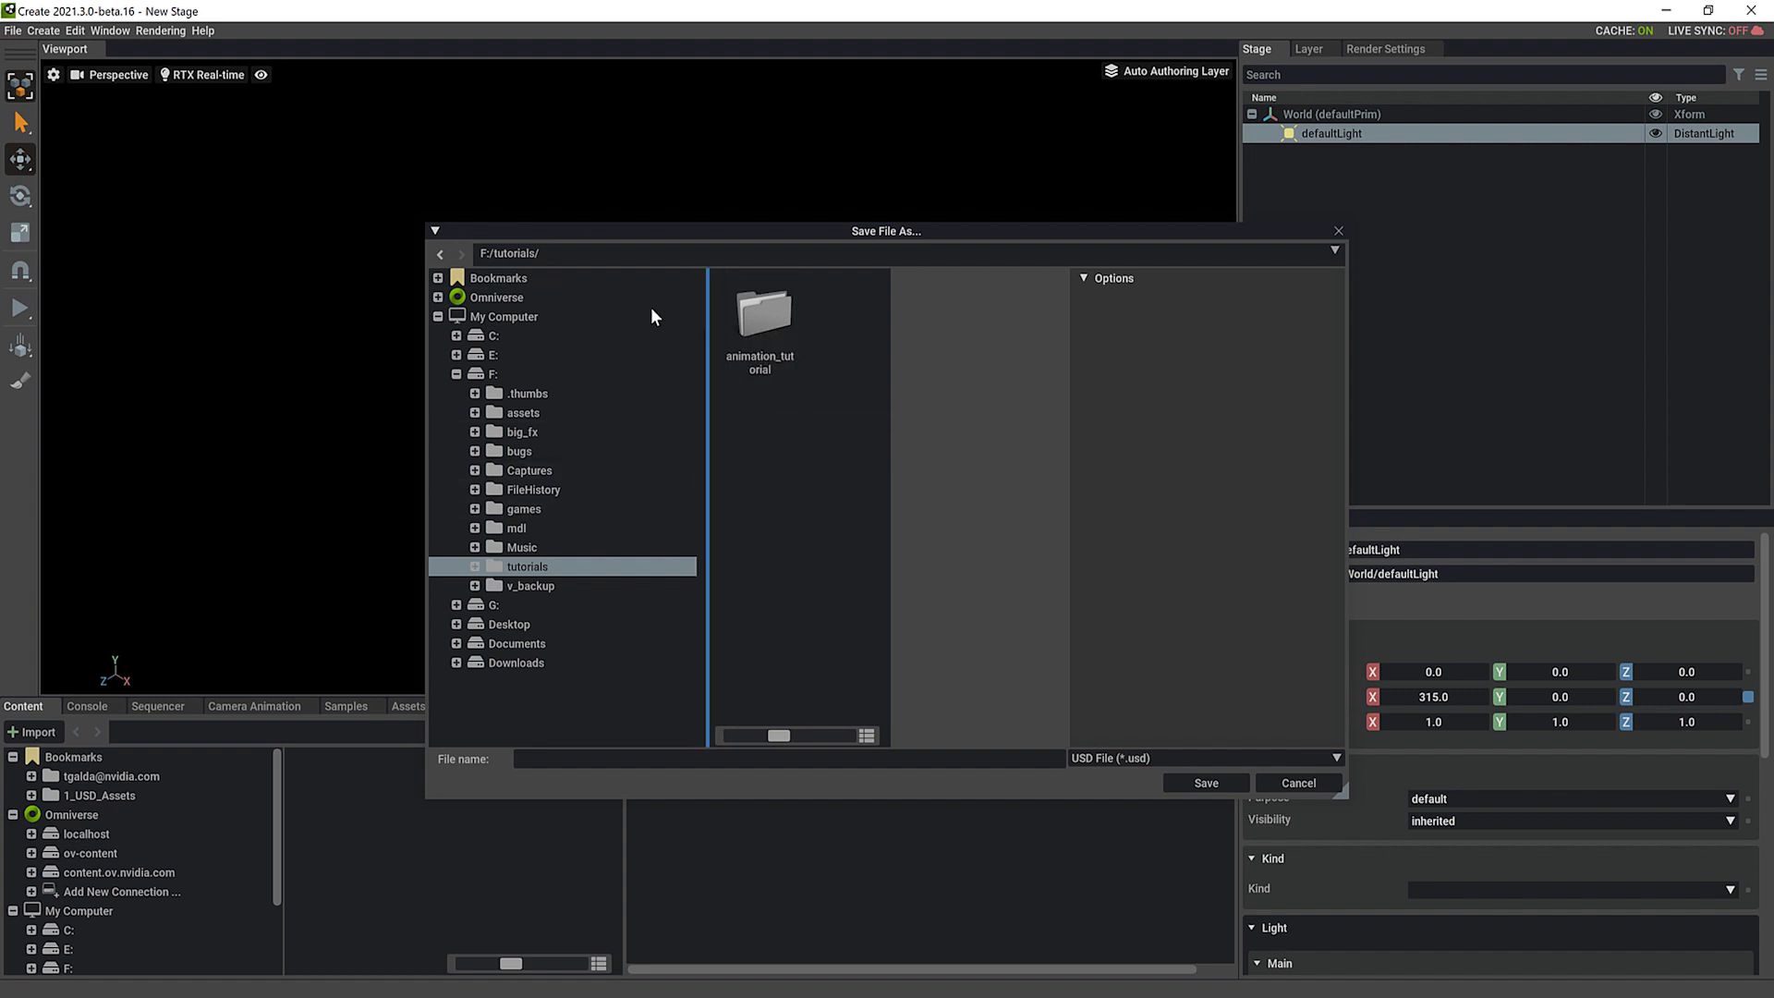
double_click(767, 319)
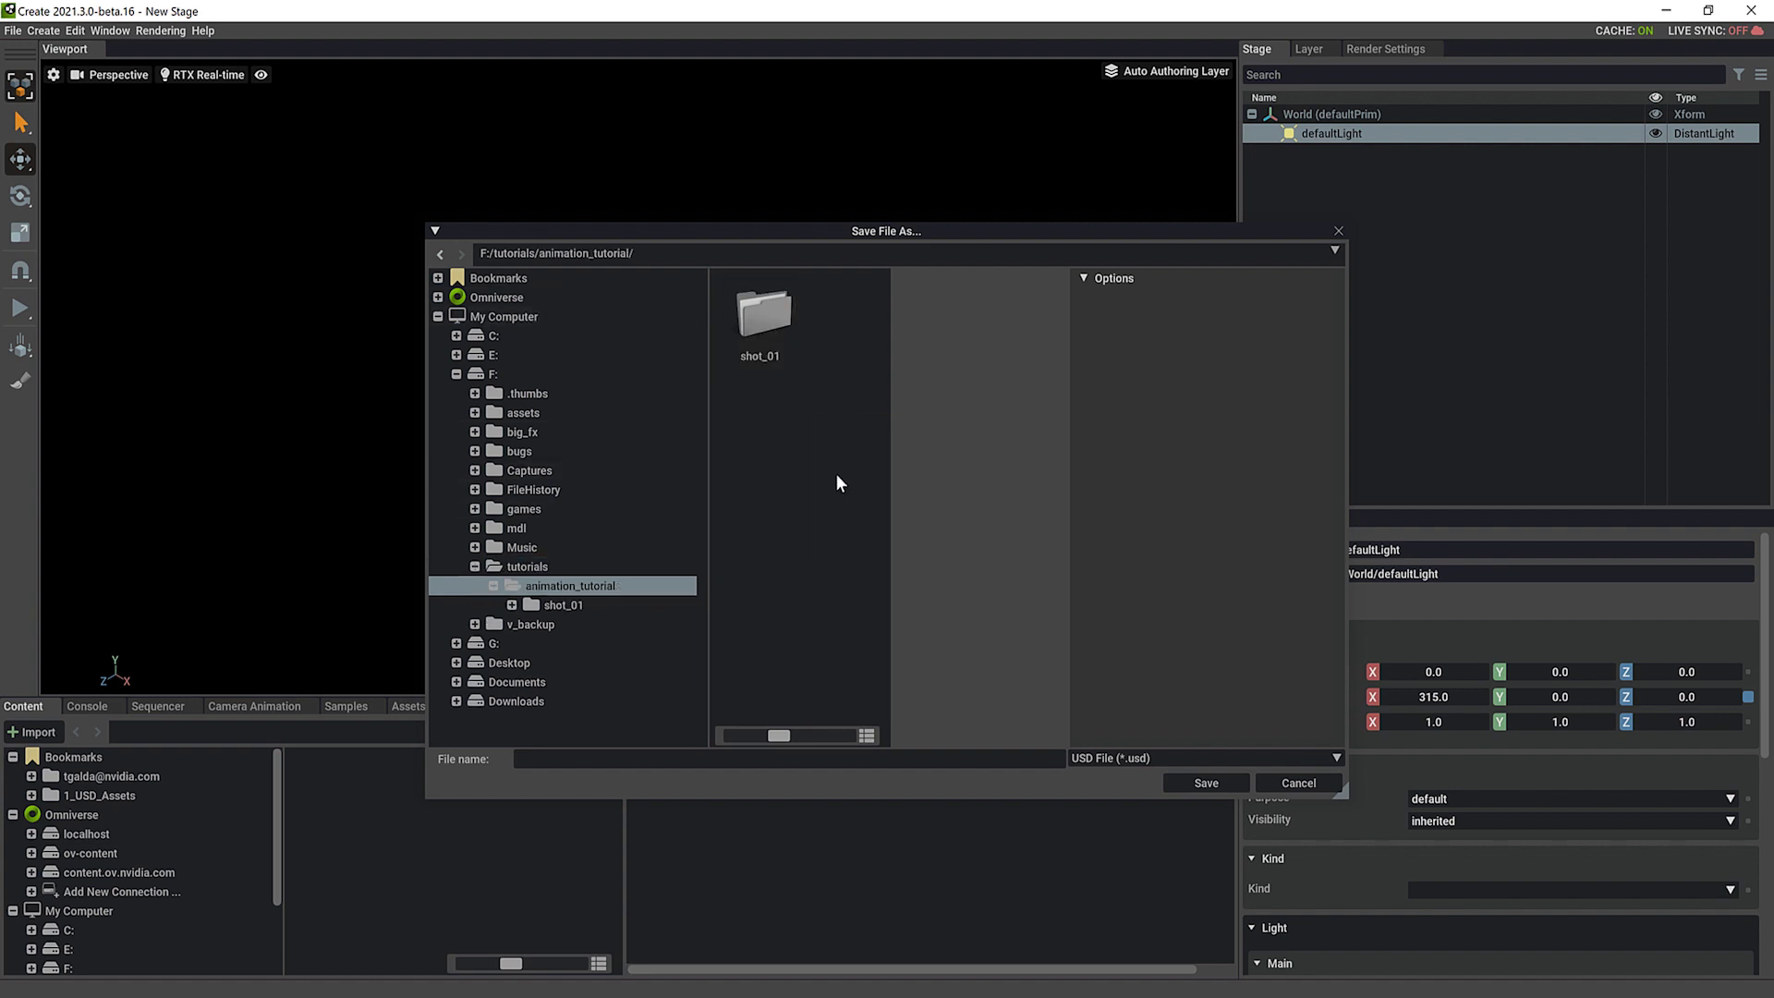
double_click(768, 307)
scroll(878, 564, "down", 2)
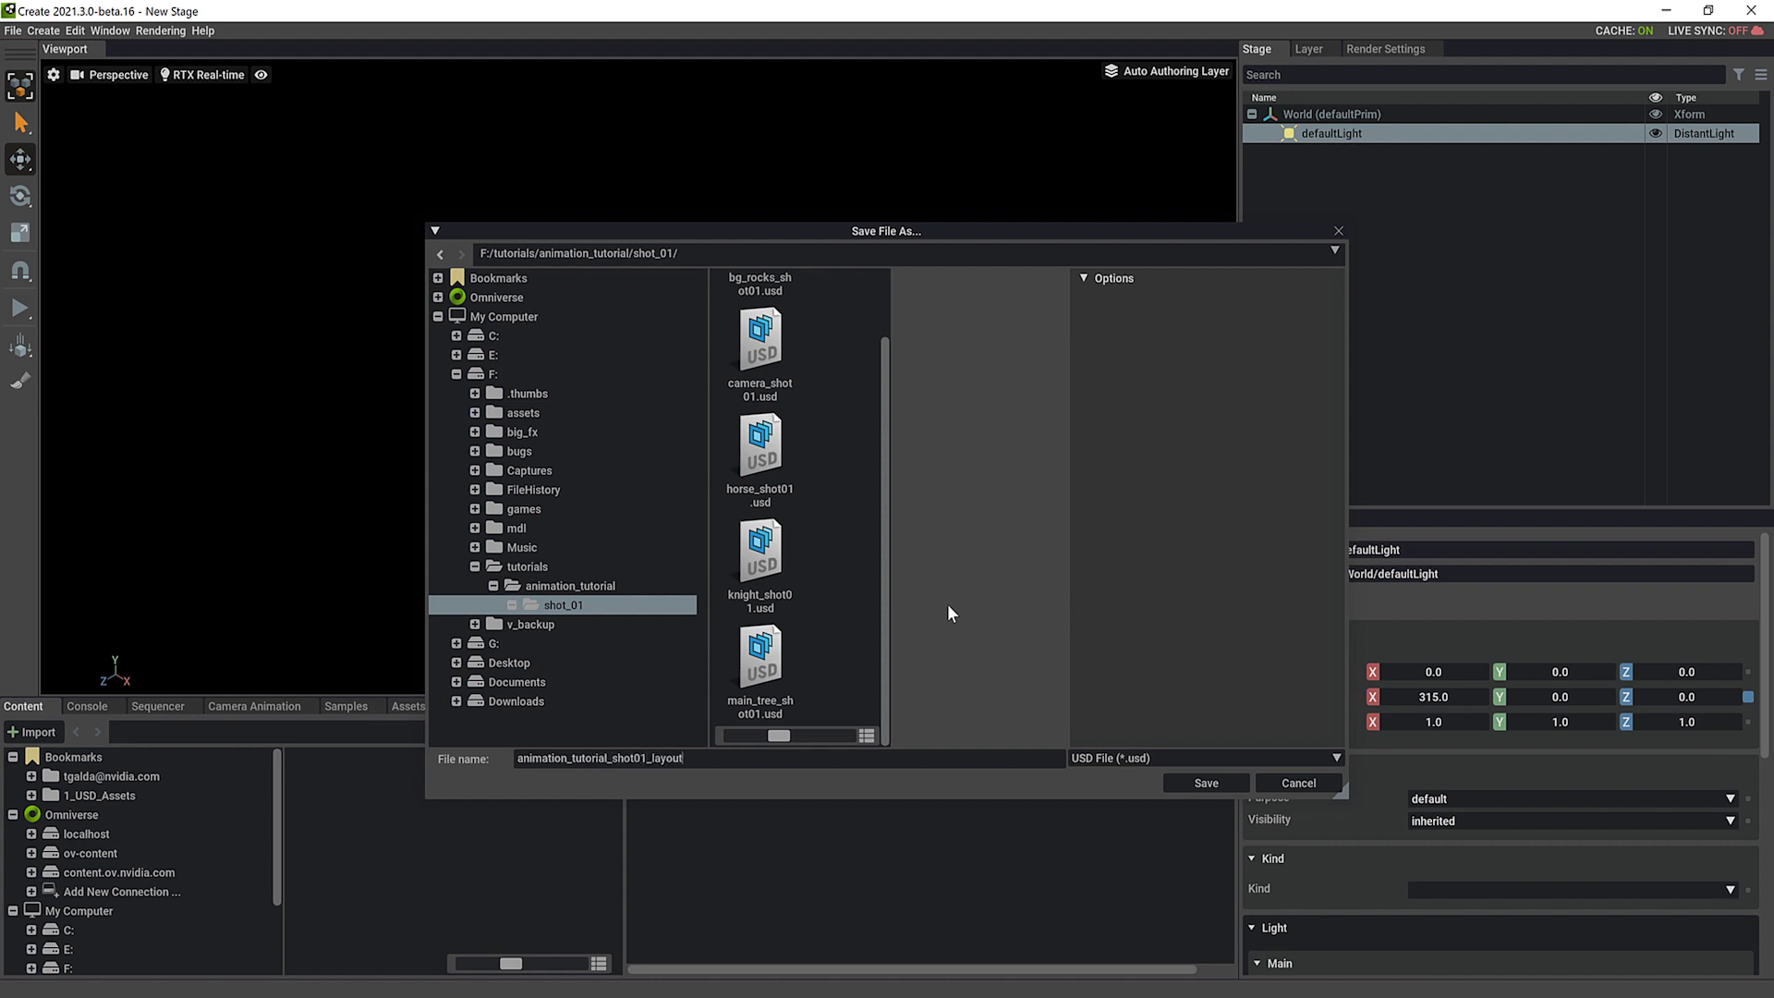
left_click(1230, 785)
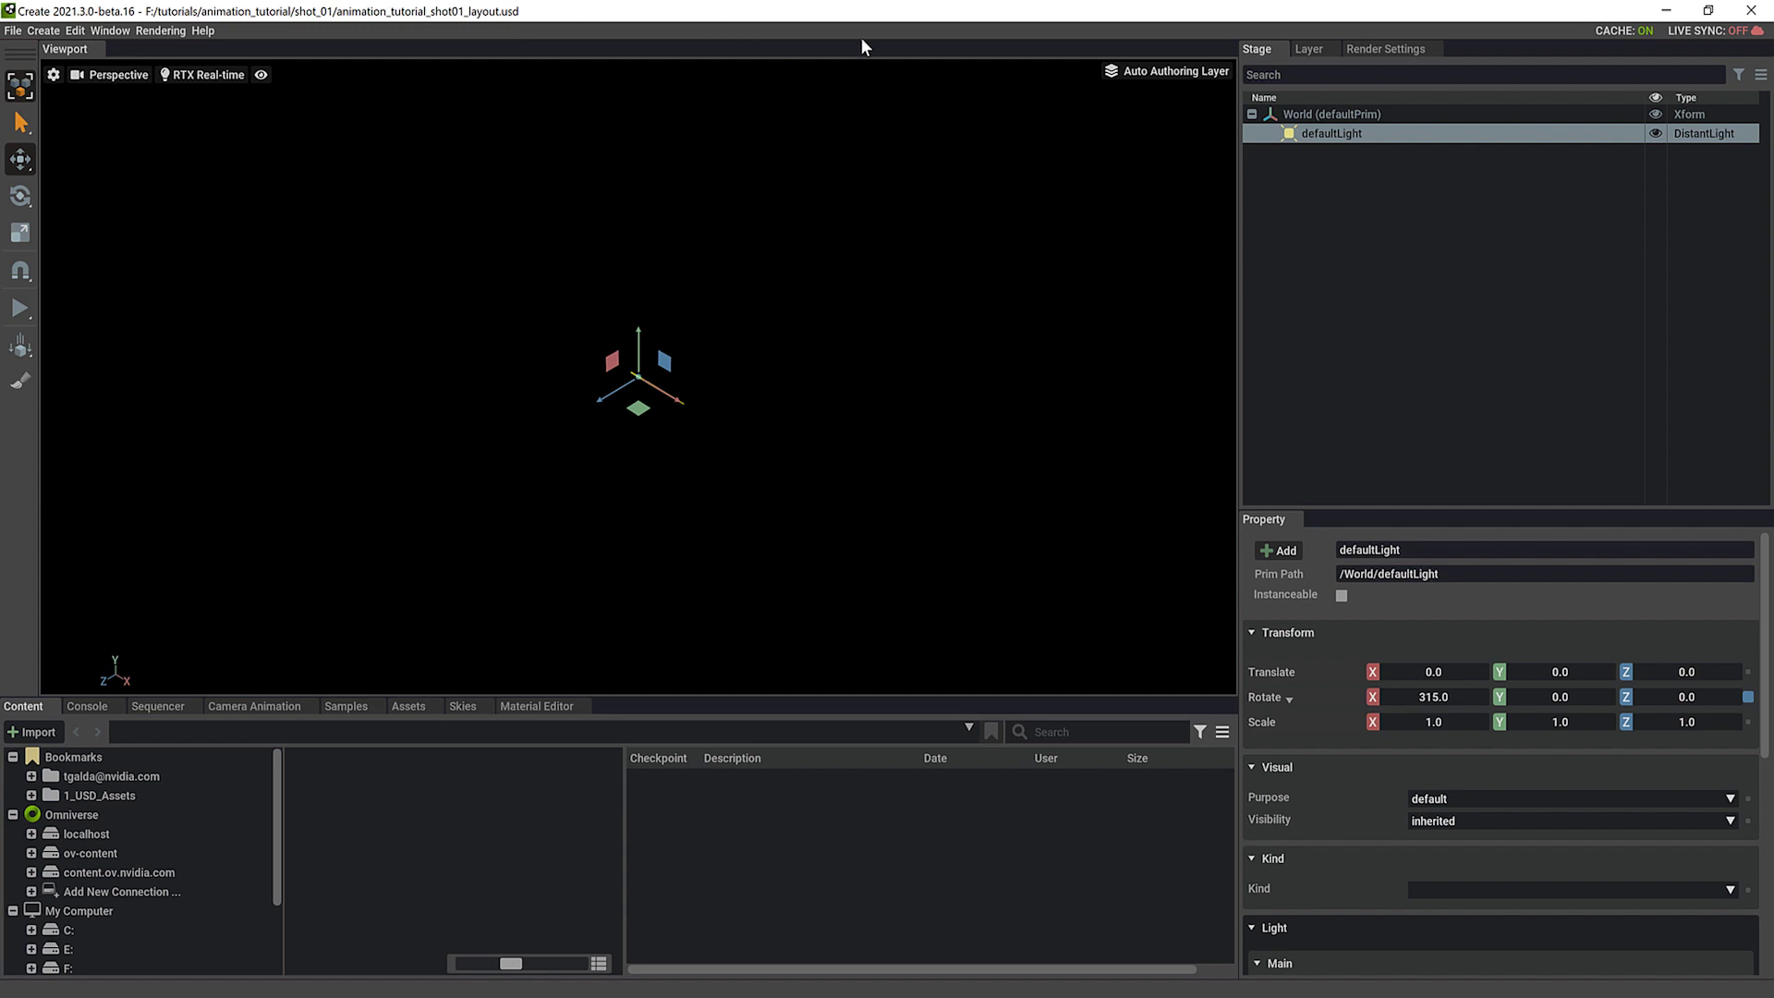
left_click(1320, 48)
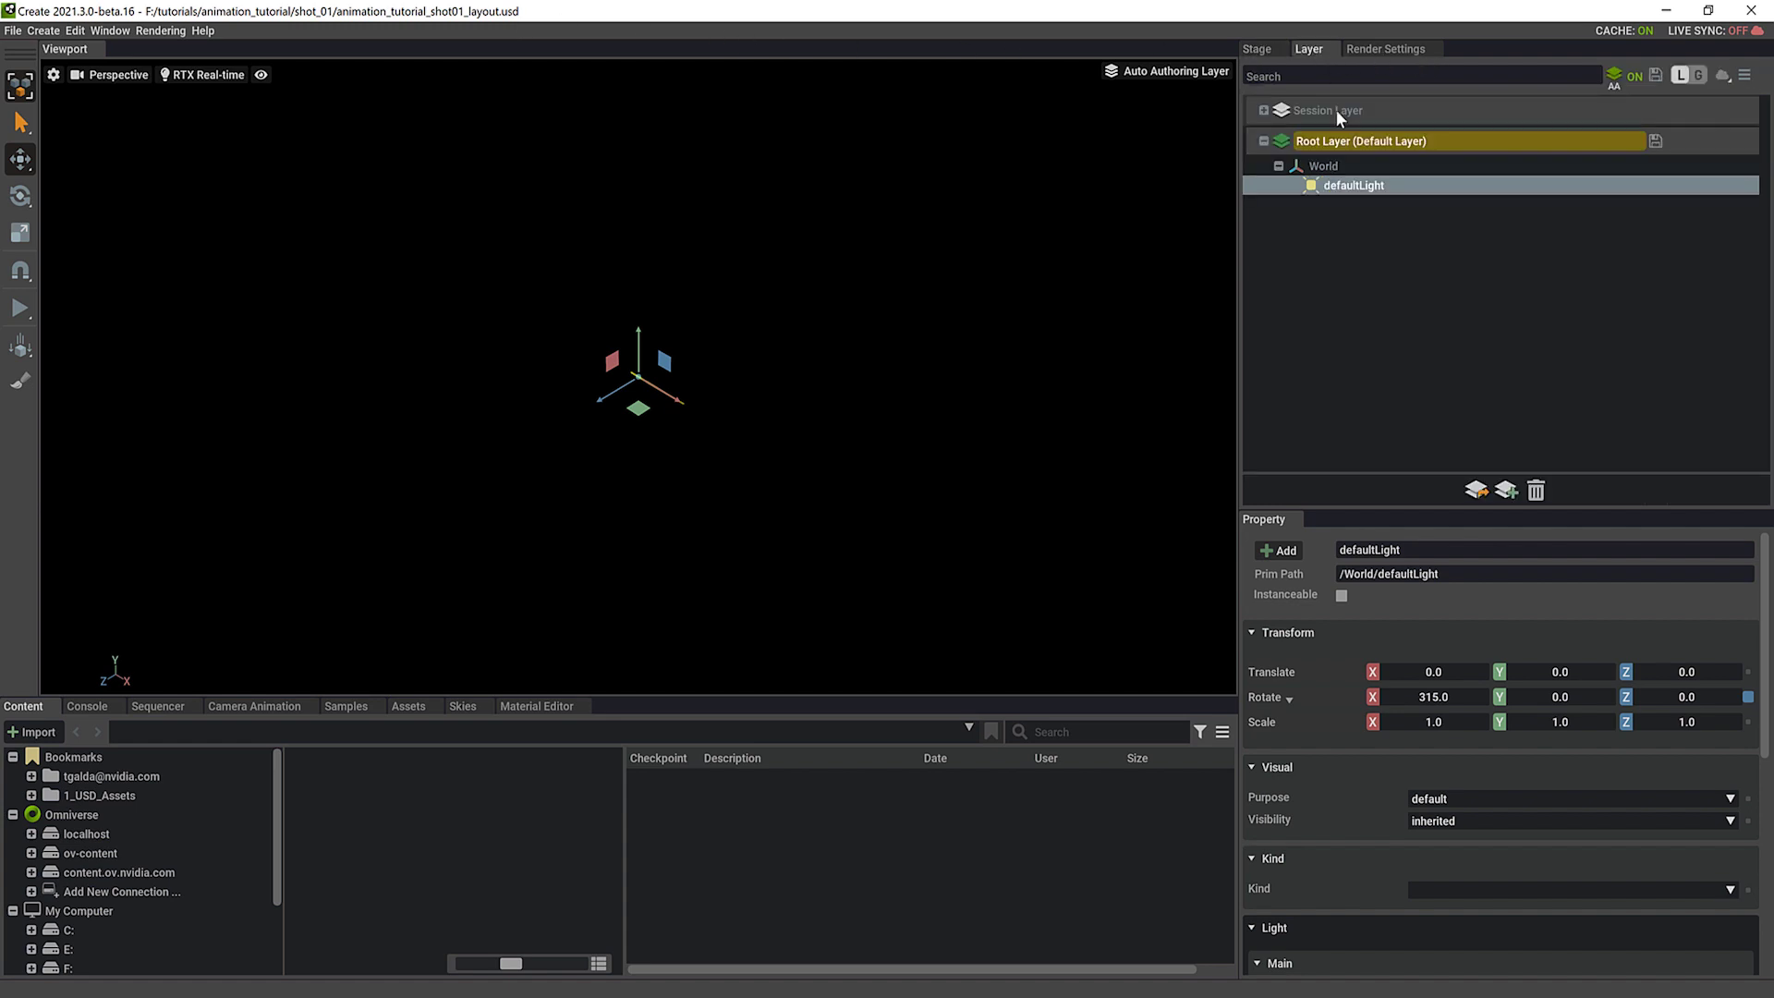
- Insert horse_shot01, bg_rocks_shot01 and camera_shot01 USDs as sublayers of the Root Layer
left_click(1476, 490)
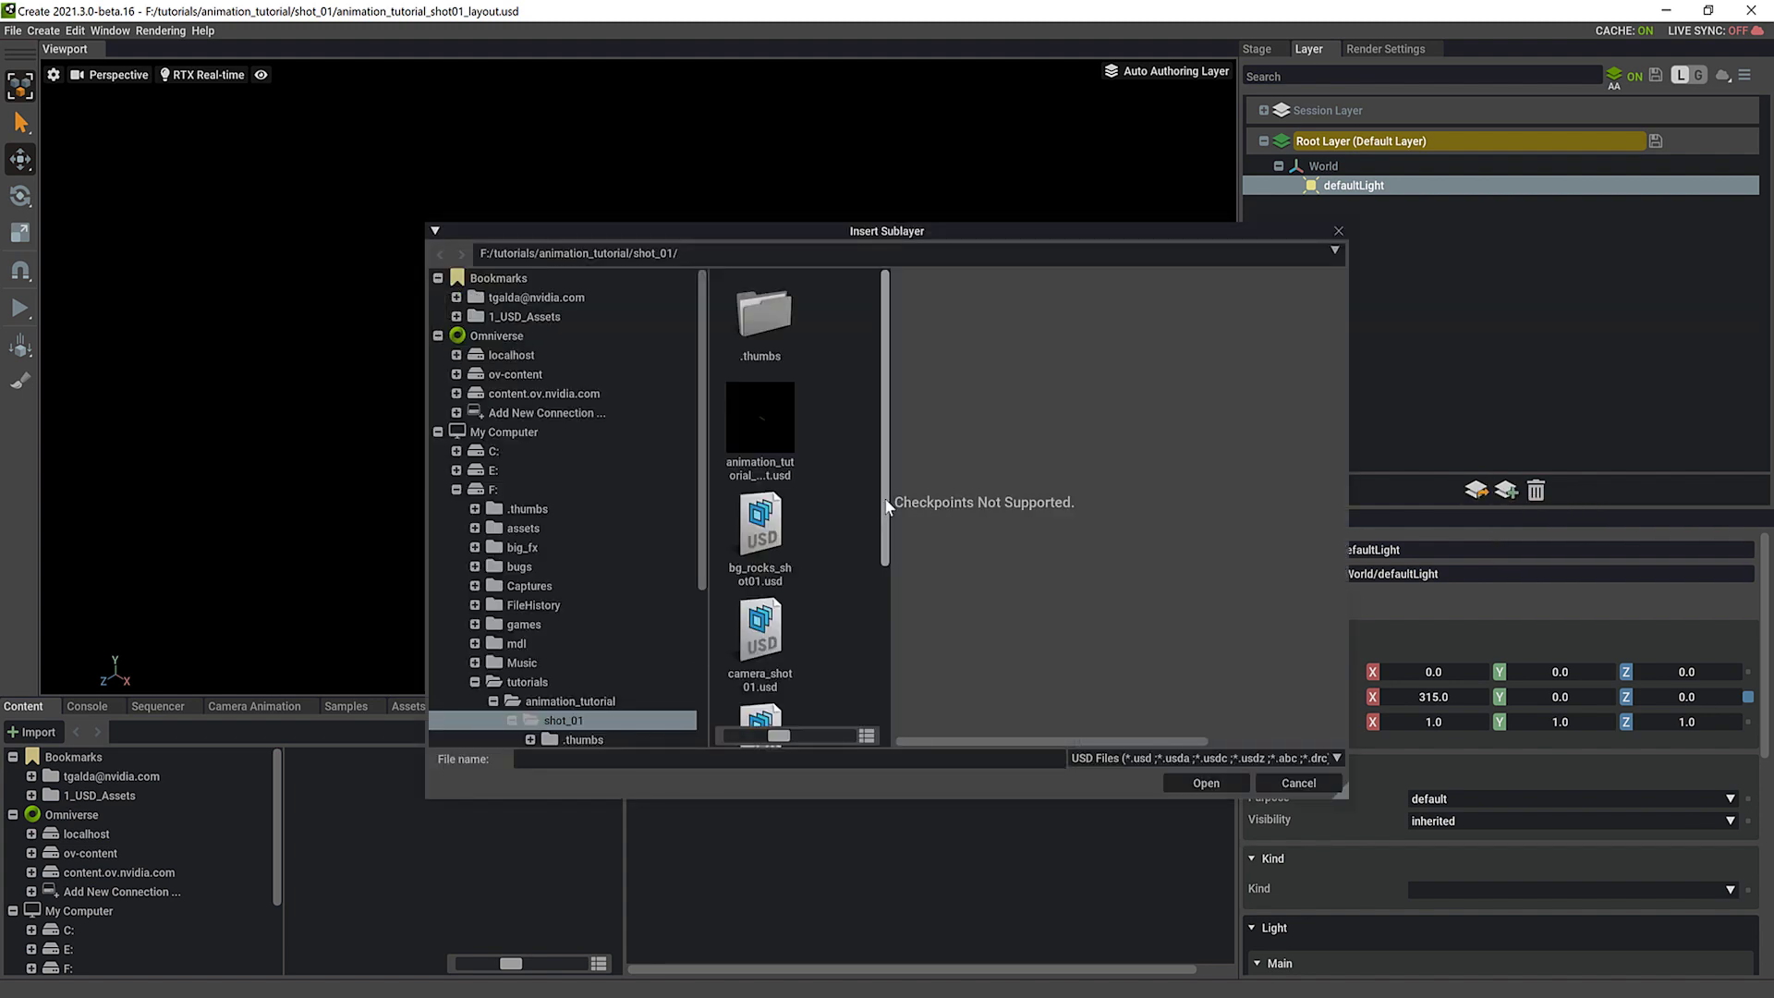
left_click_drag(875, 499, 878, 709)
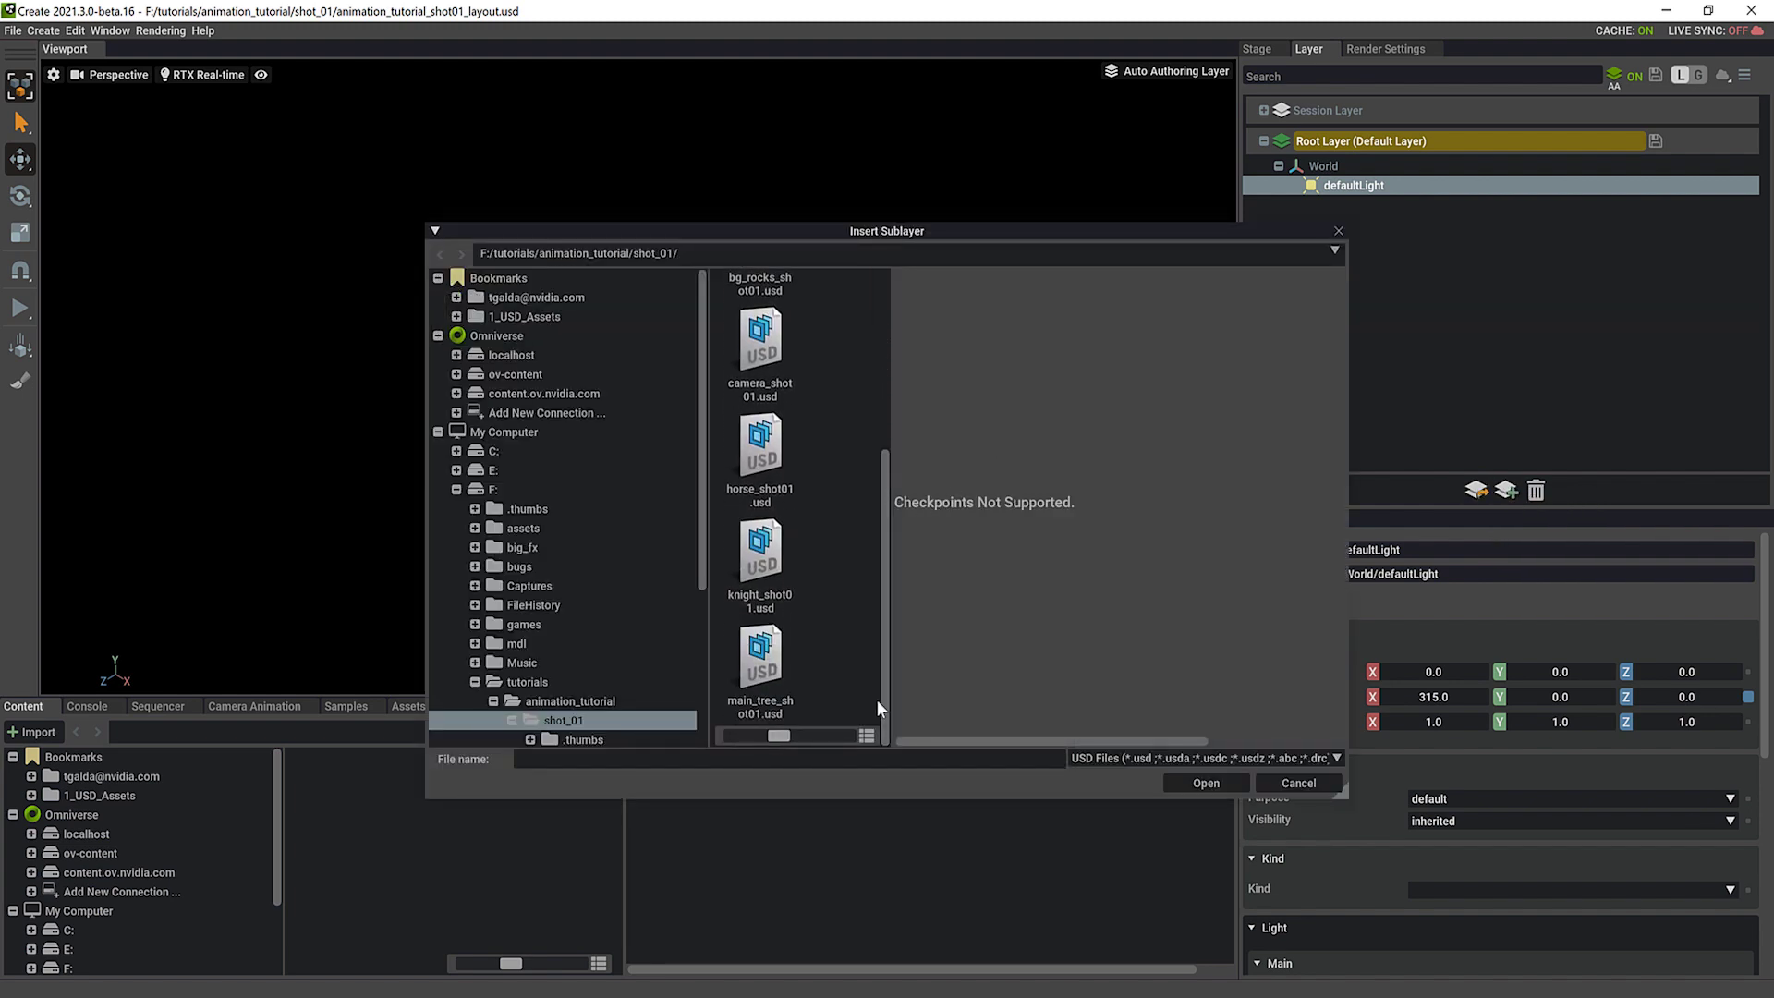
left_click(765, 450)
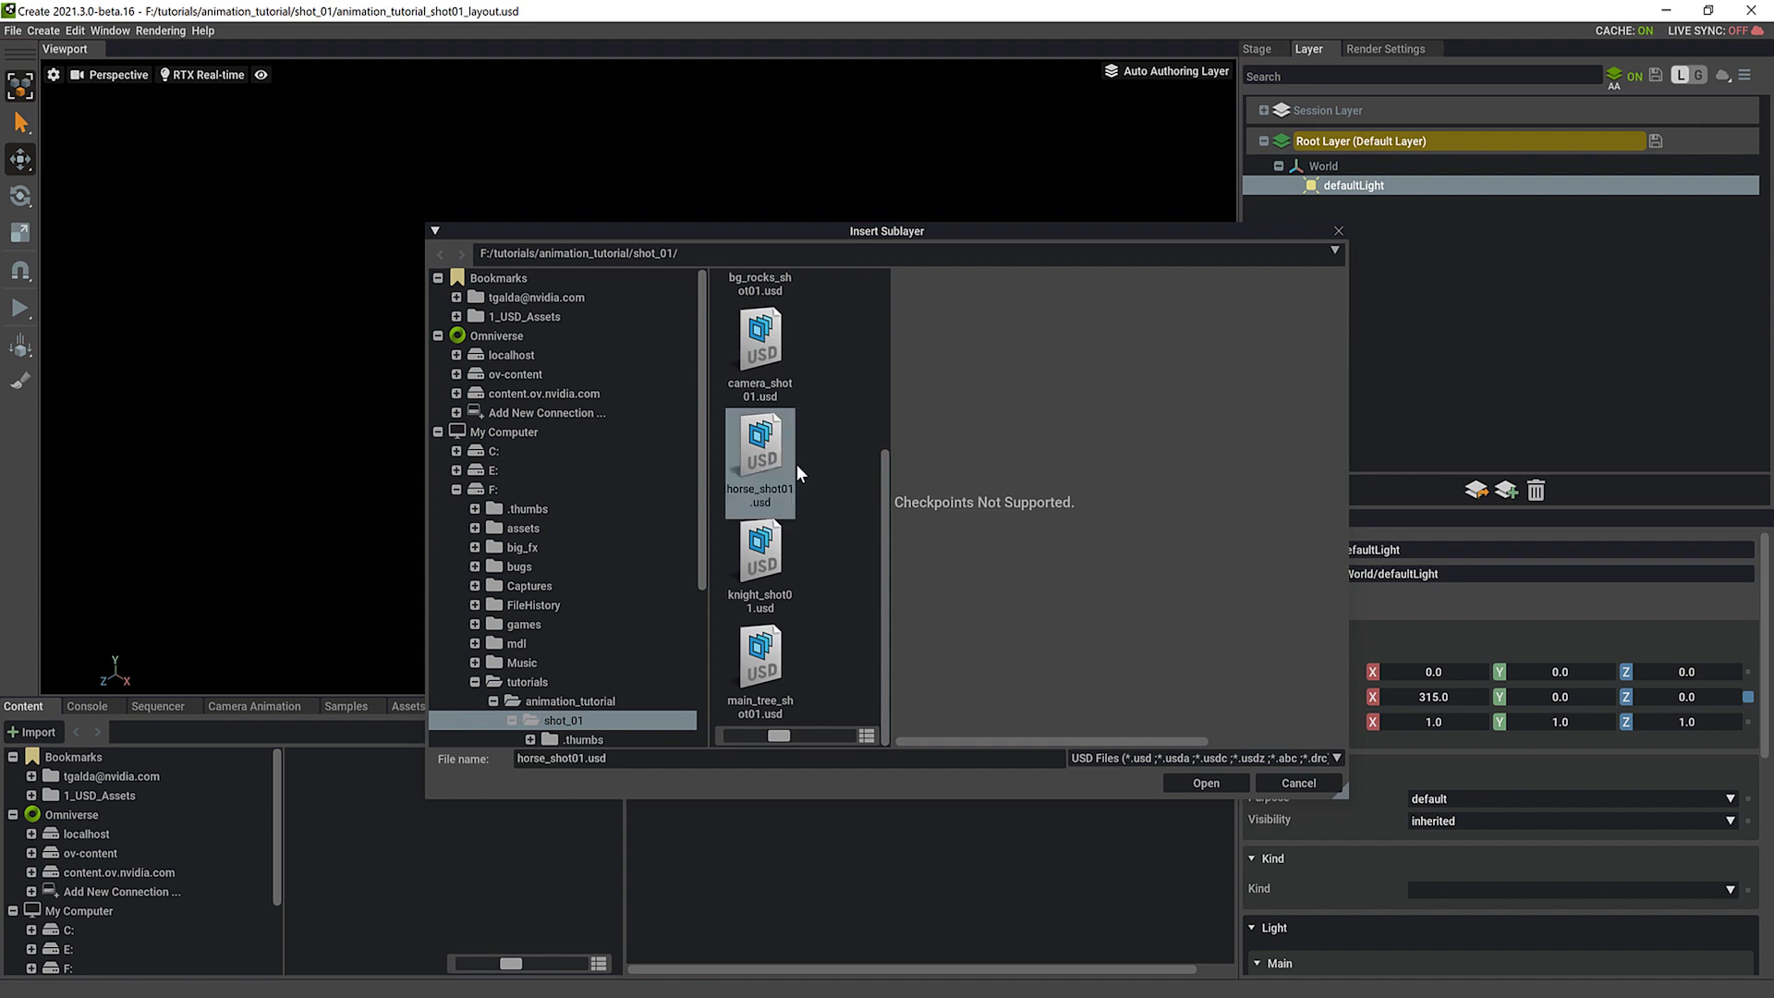
left_click(1192, 781)
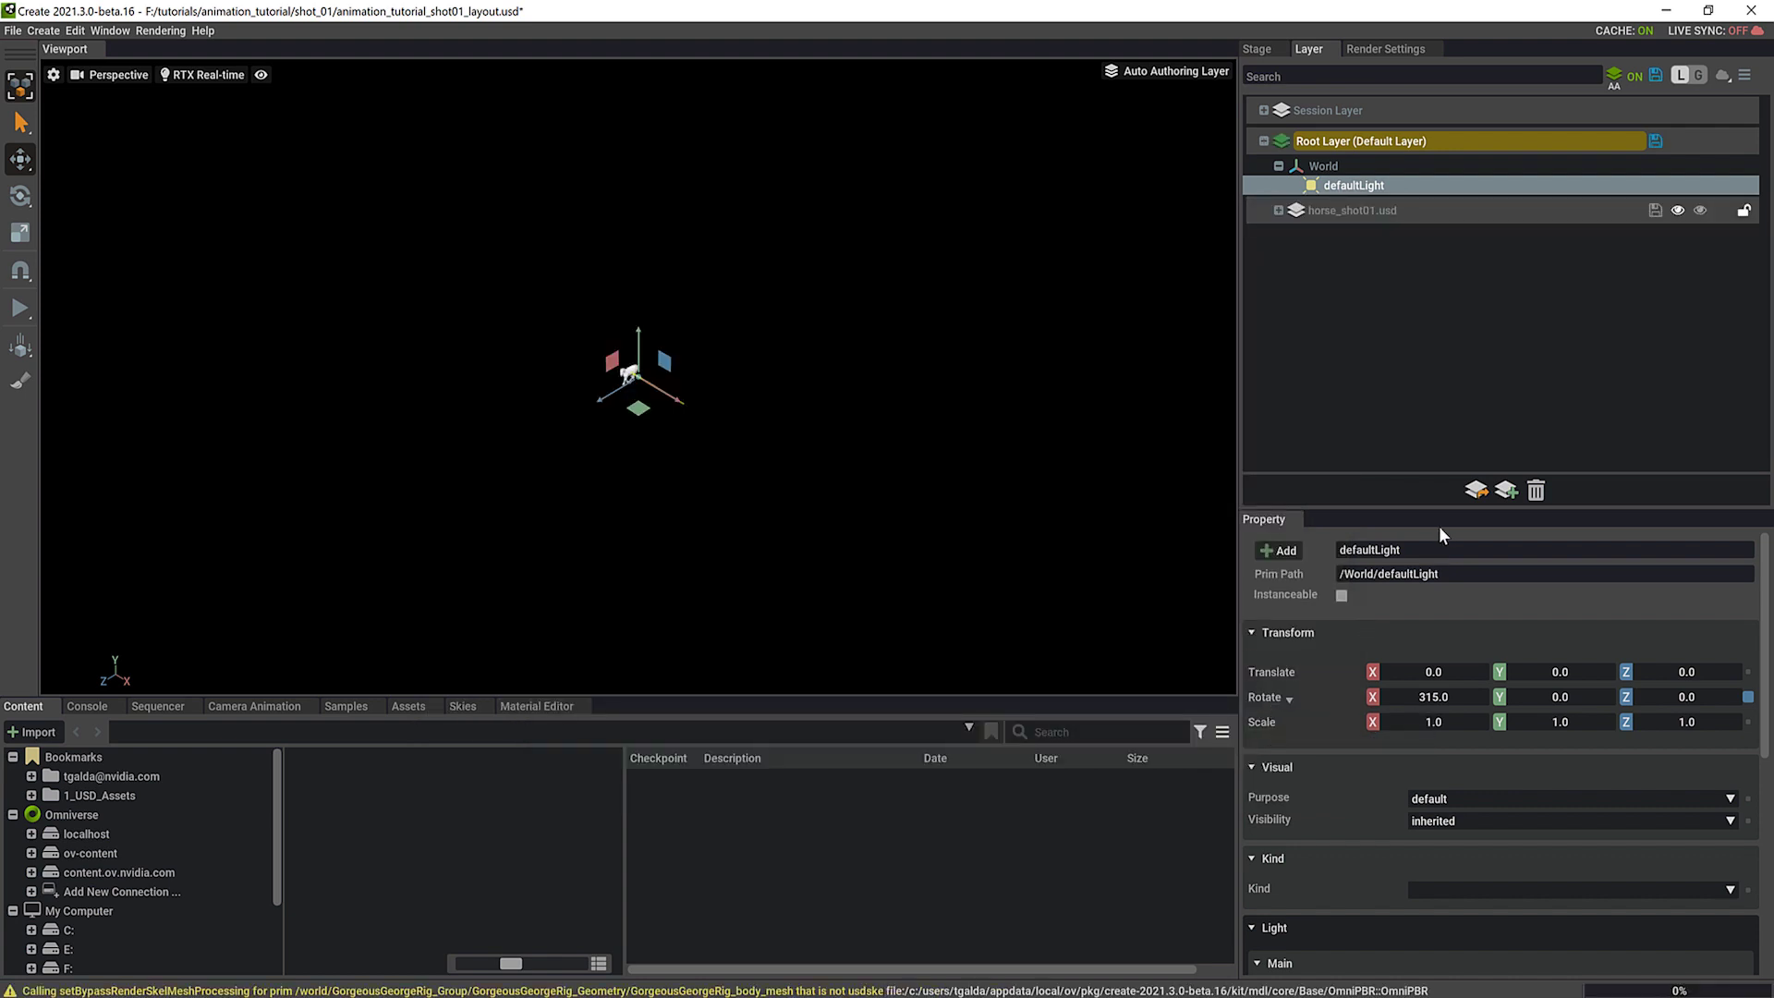
left_click(1474, 489)
left_click(768, 528)
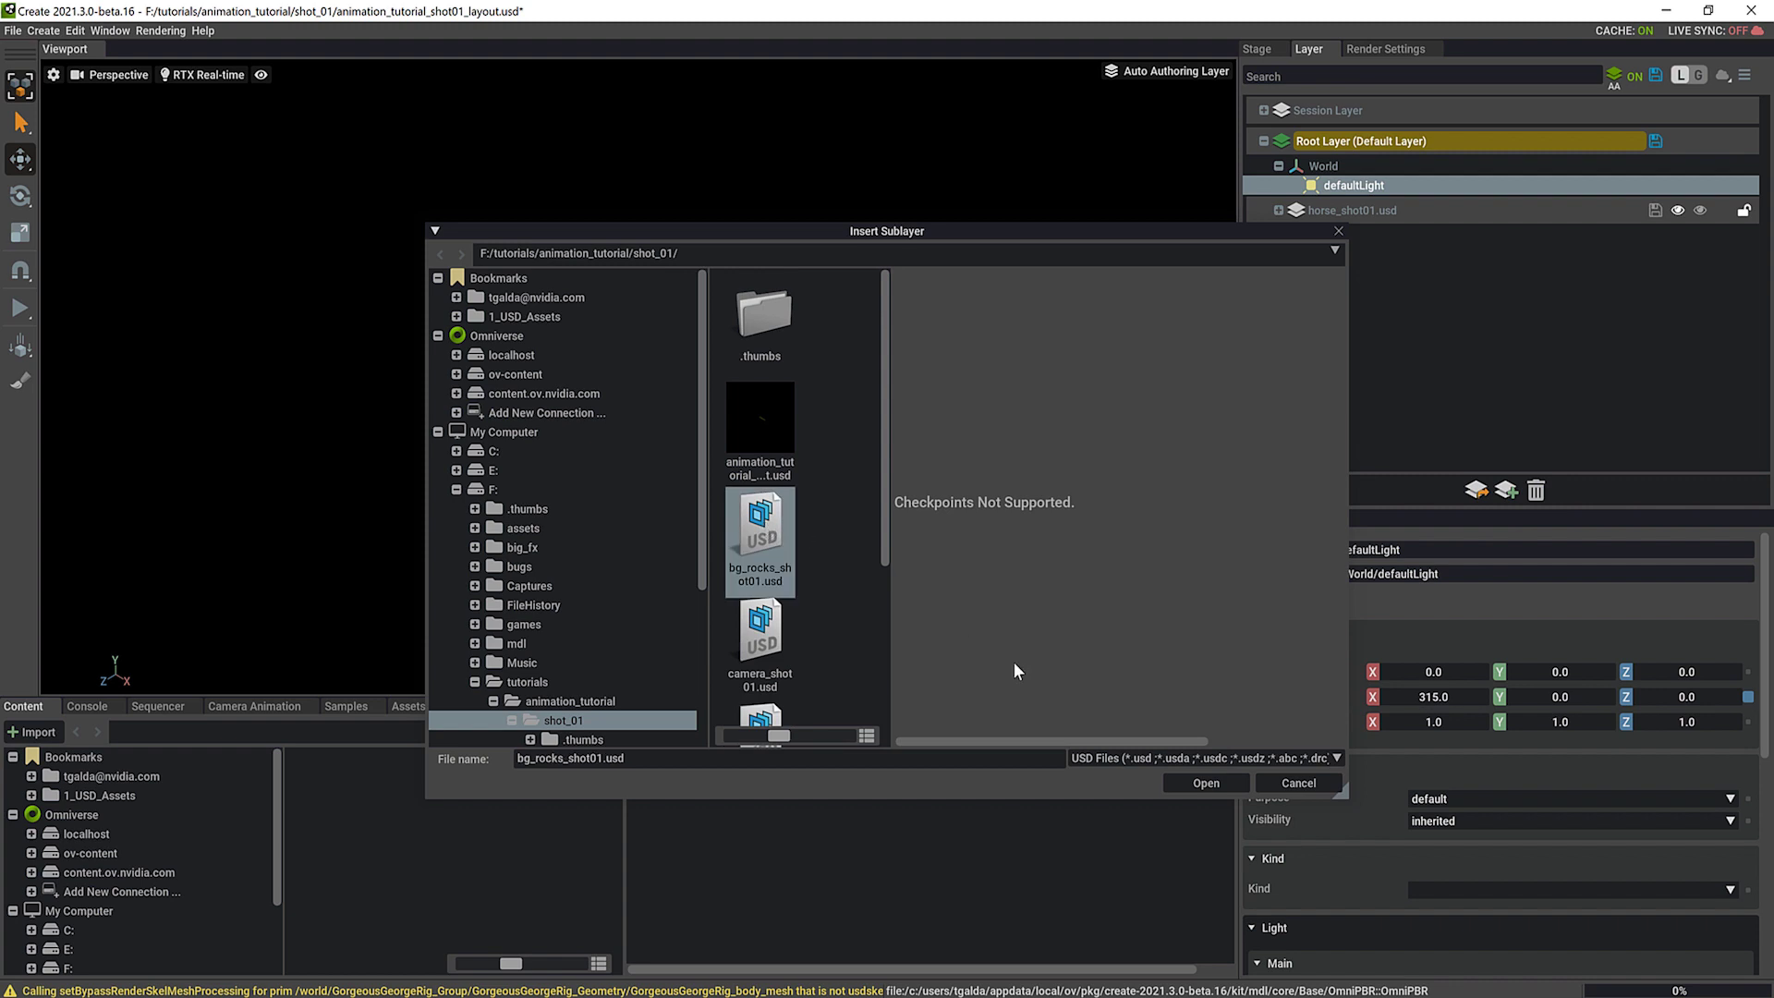
left_click(1206, 783)
left_click(1476, 488)
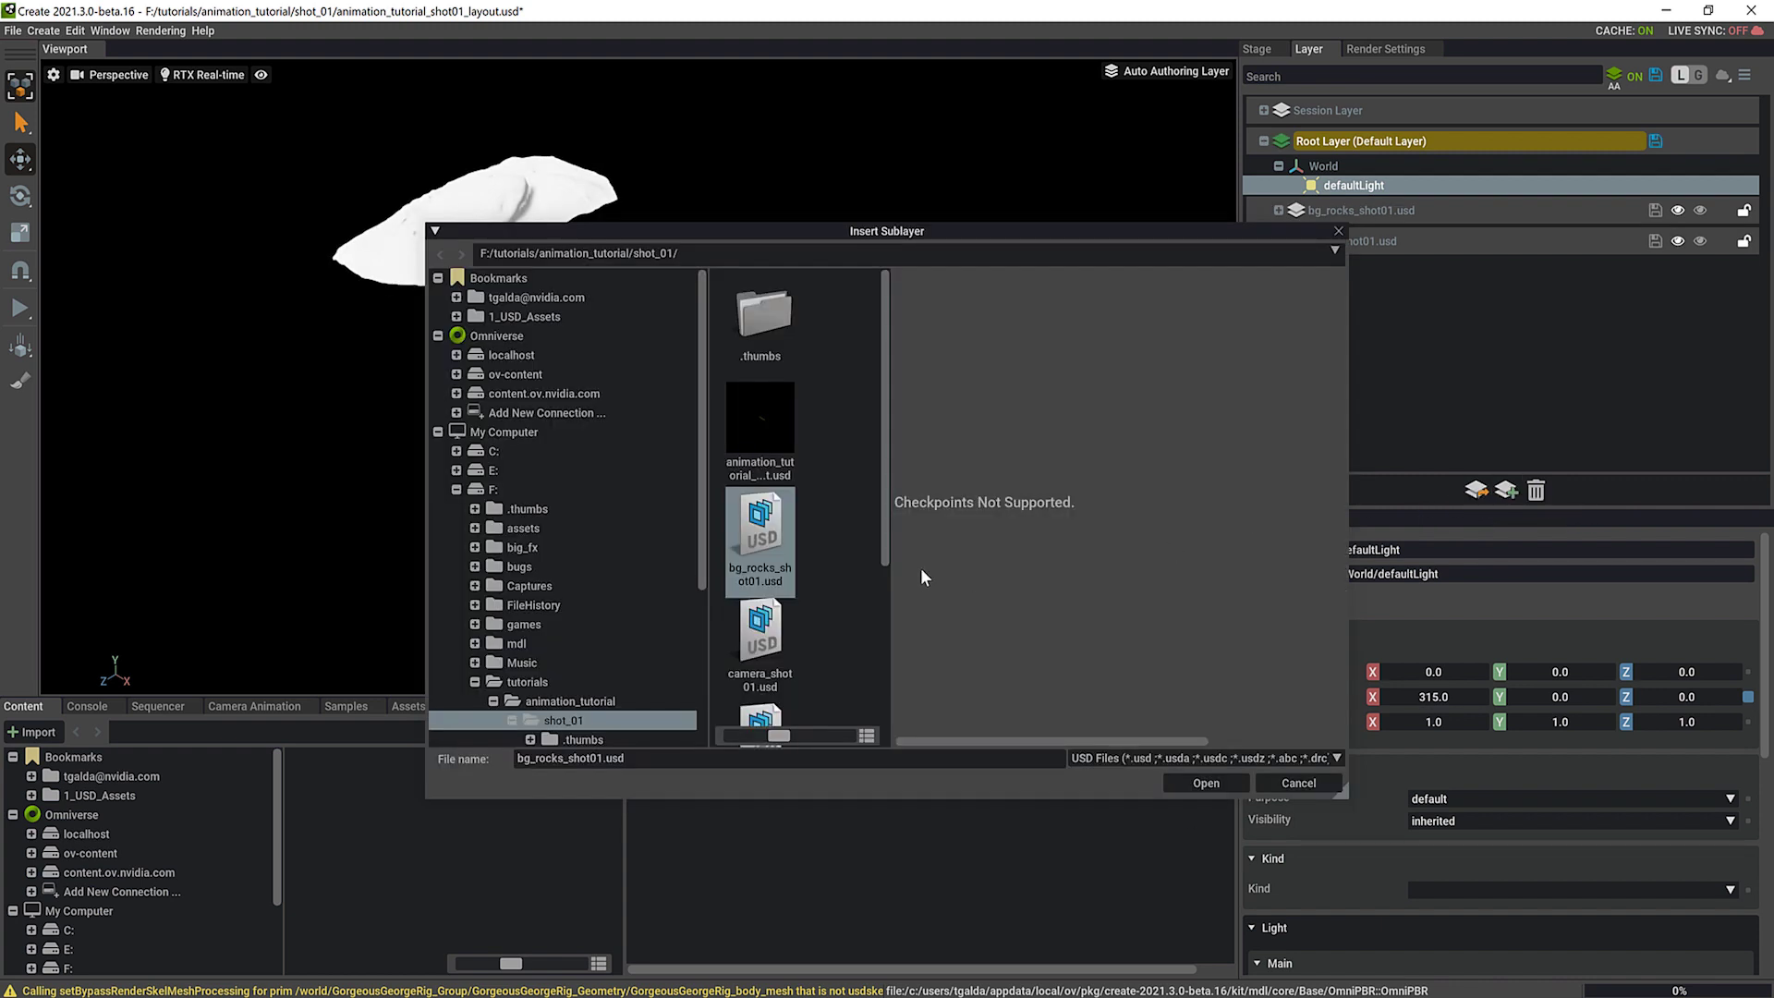
left_click(780, 645)
left_click(1201, 782)
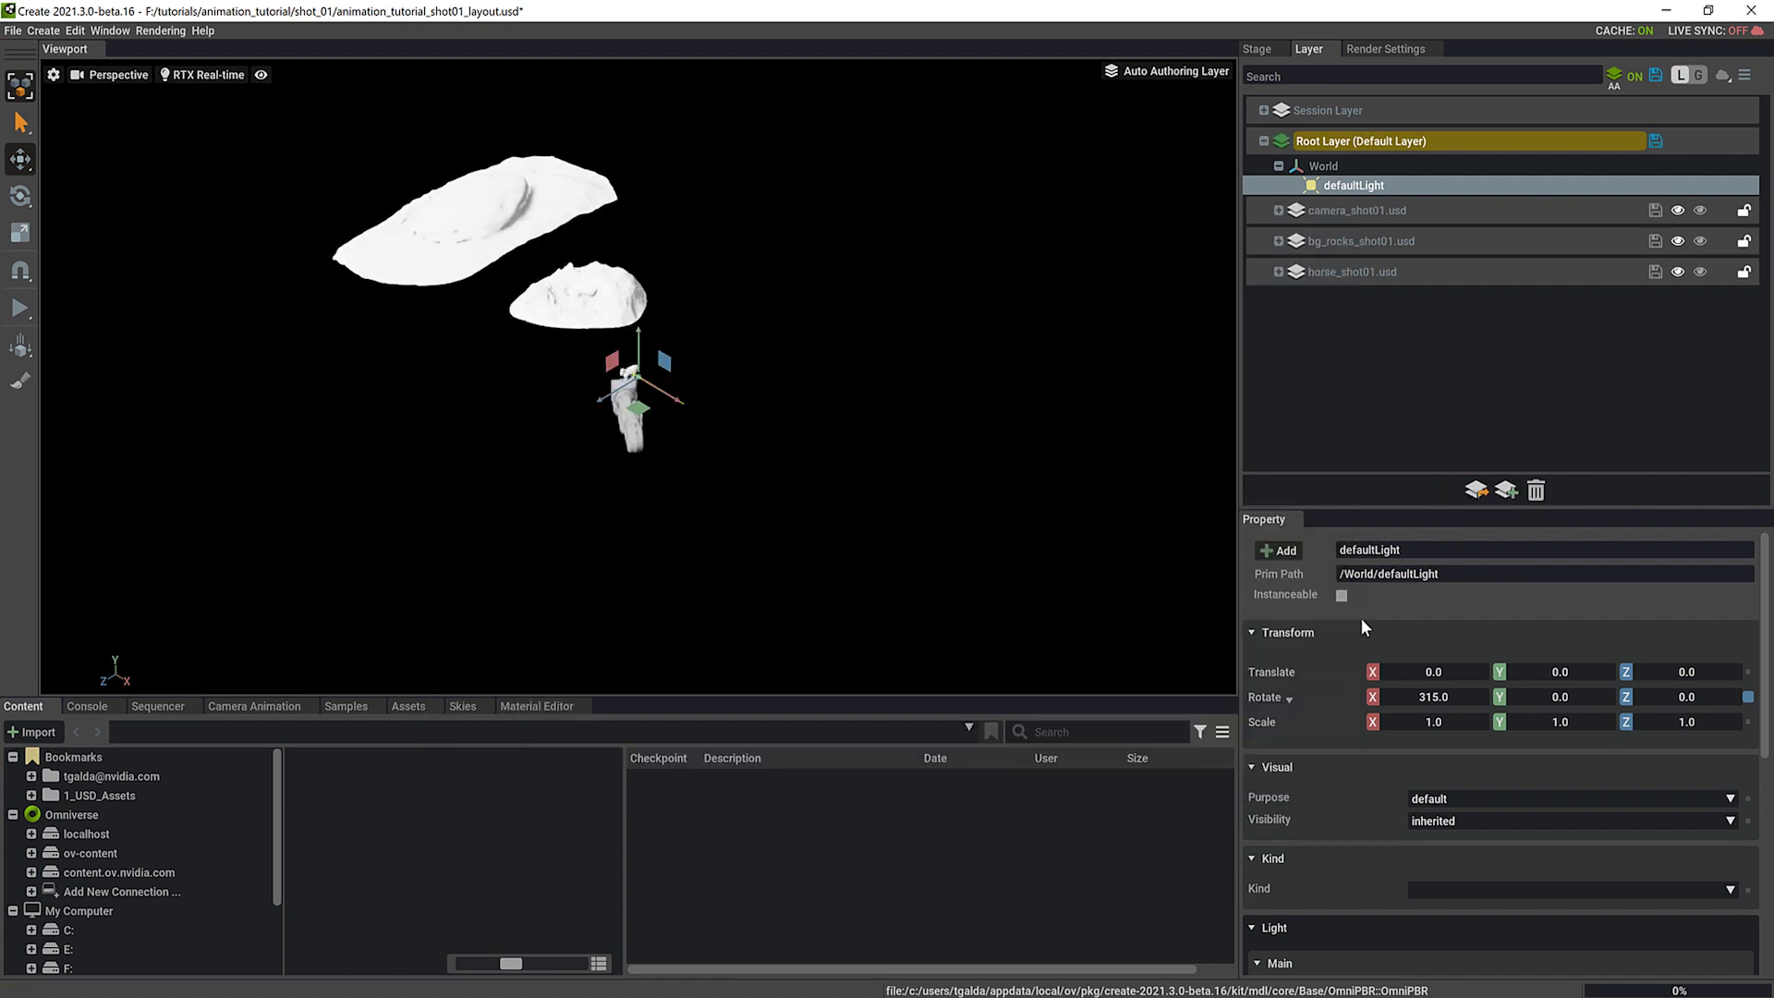
- Add knight_shot01.usd and main_tree_shot01.usd as further sublayers
left_click(1477, 488)
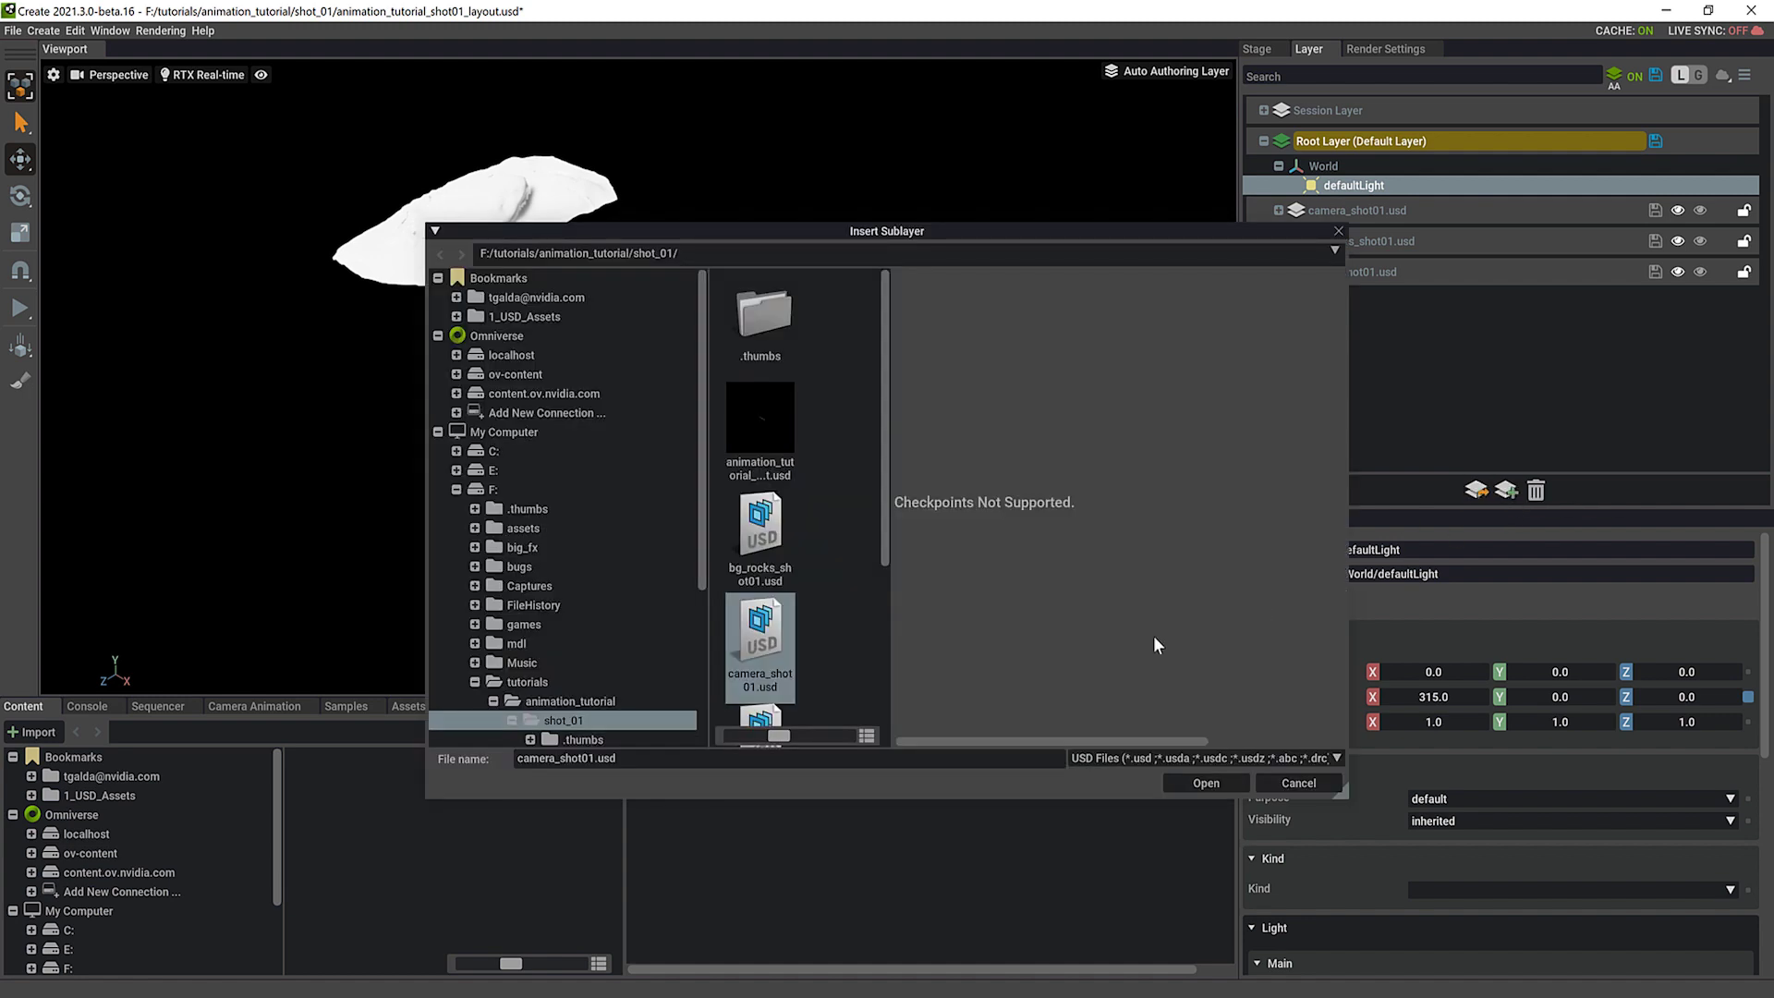
scroll(869, 640, "down", 3)
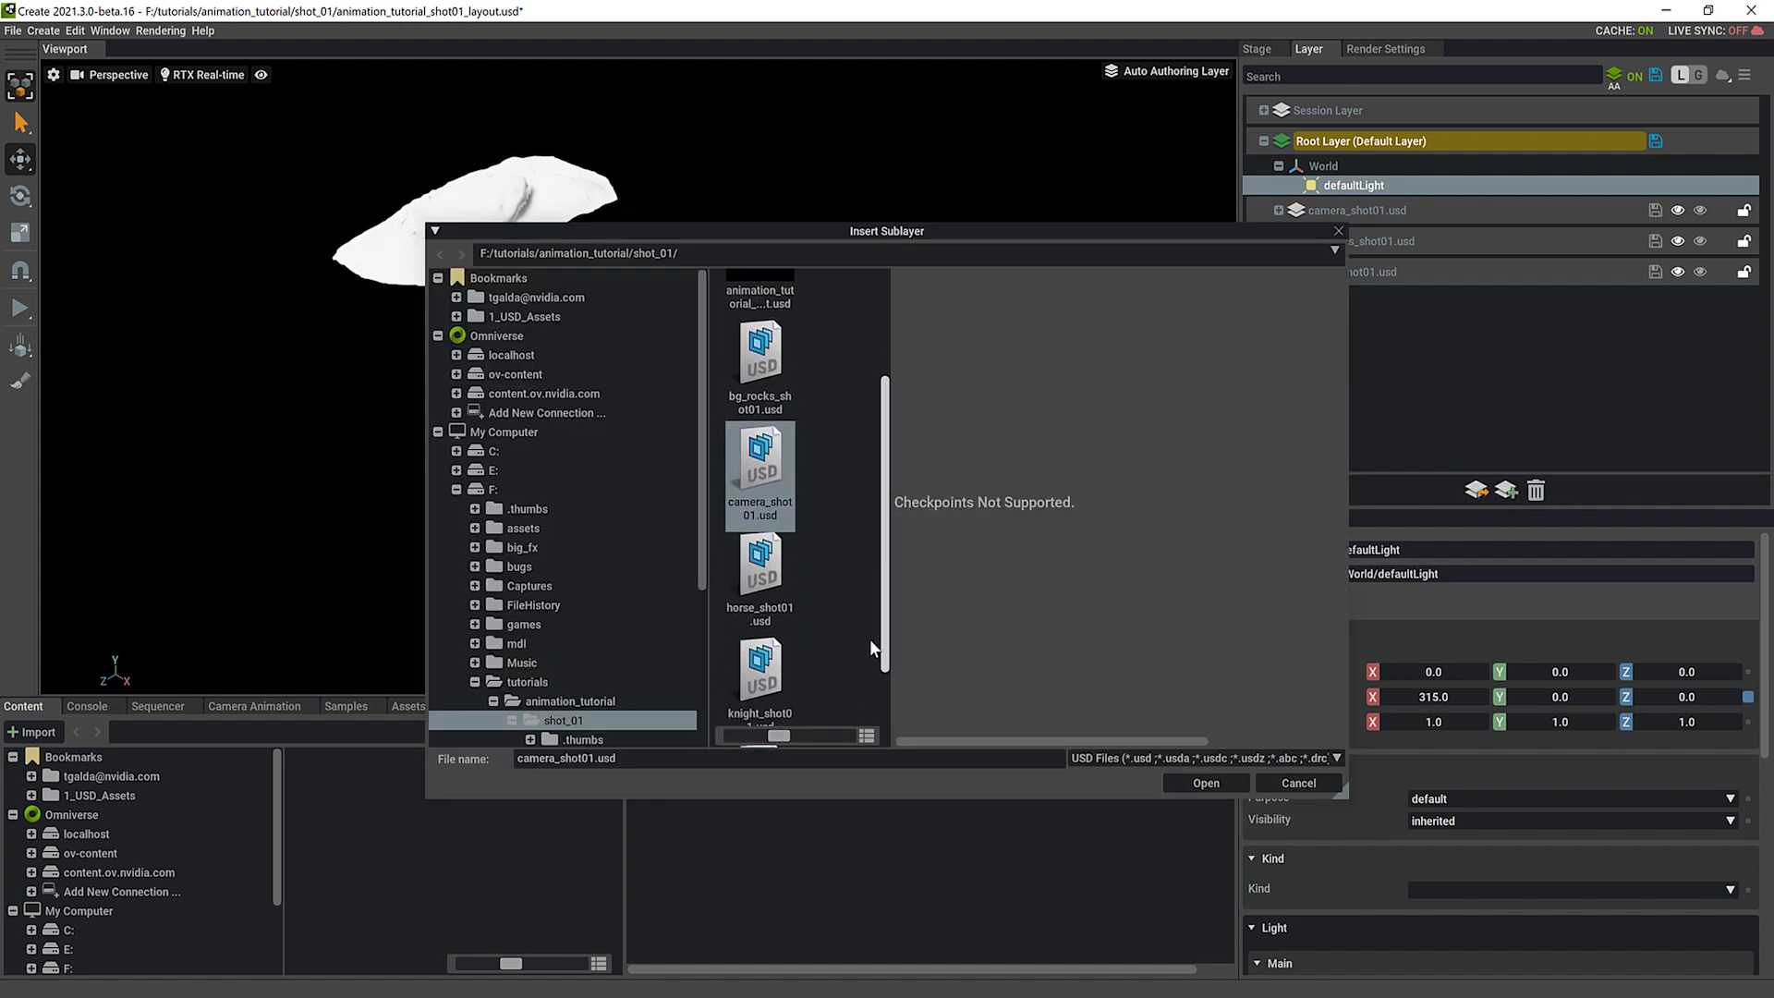
scroll(881, 611, "down", 2)
left_click(774, 575)
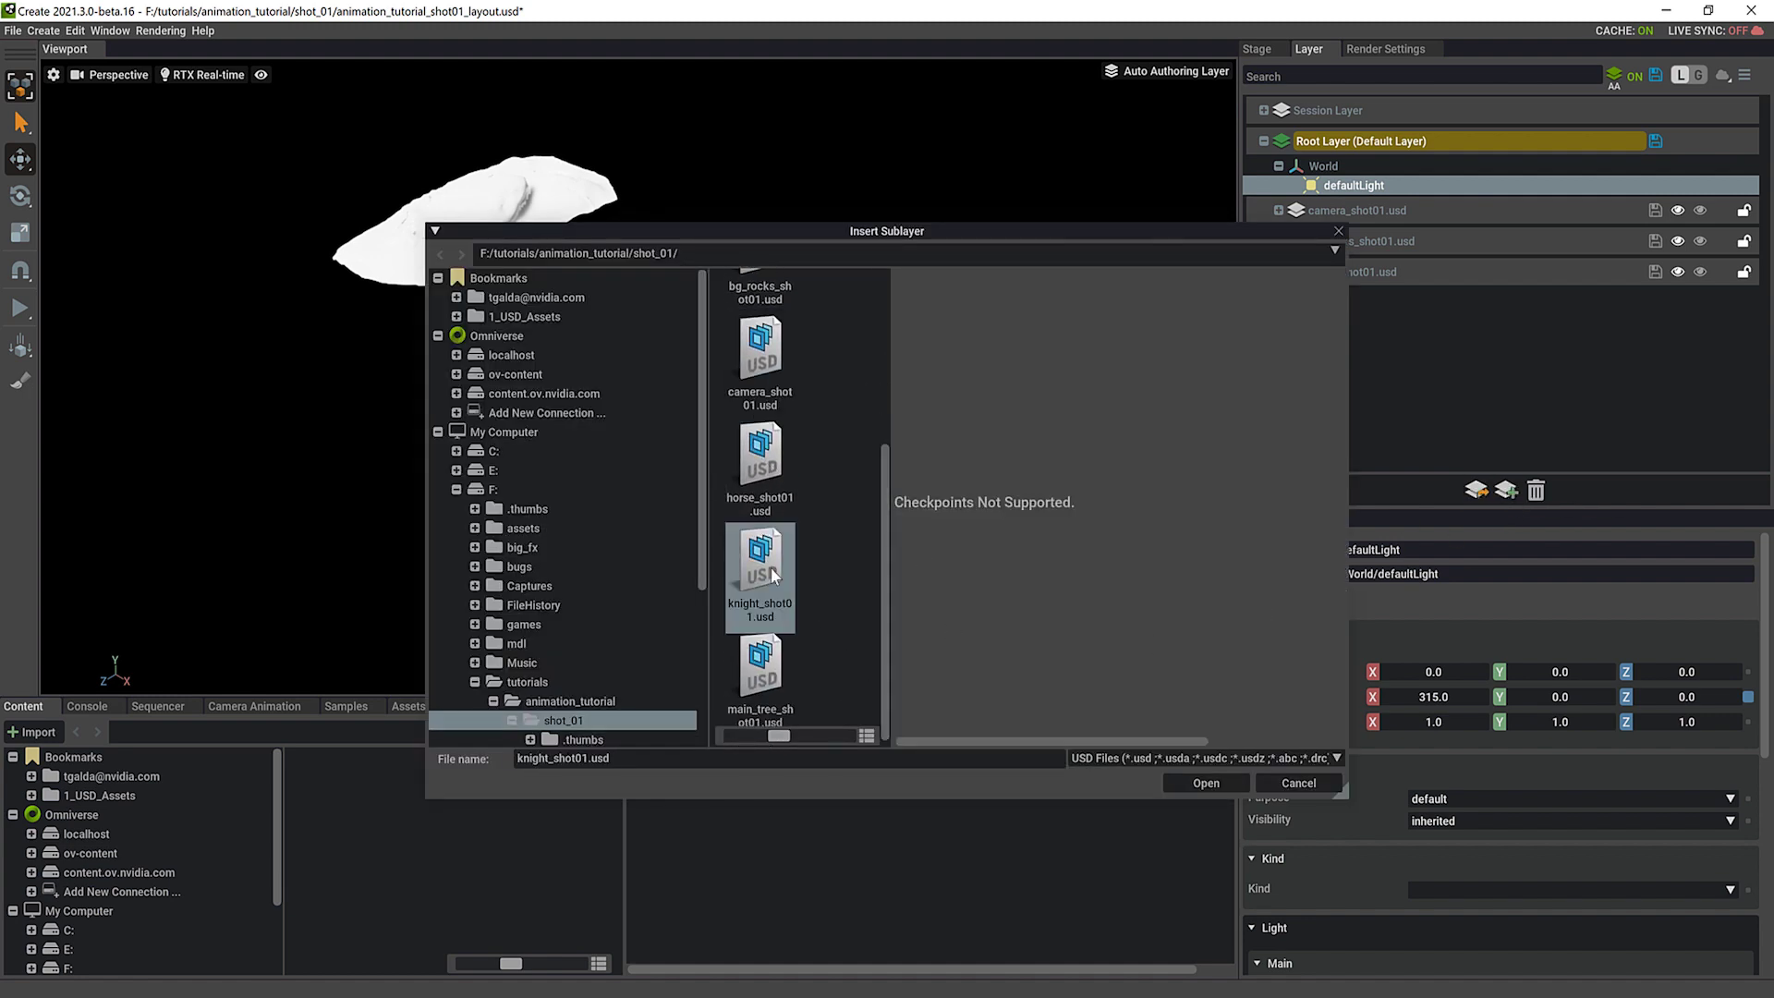
left_click(1192, 783)
left_click(1506, 490)
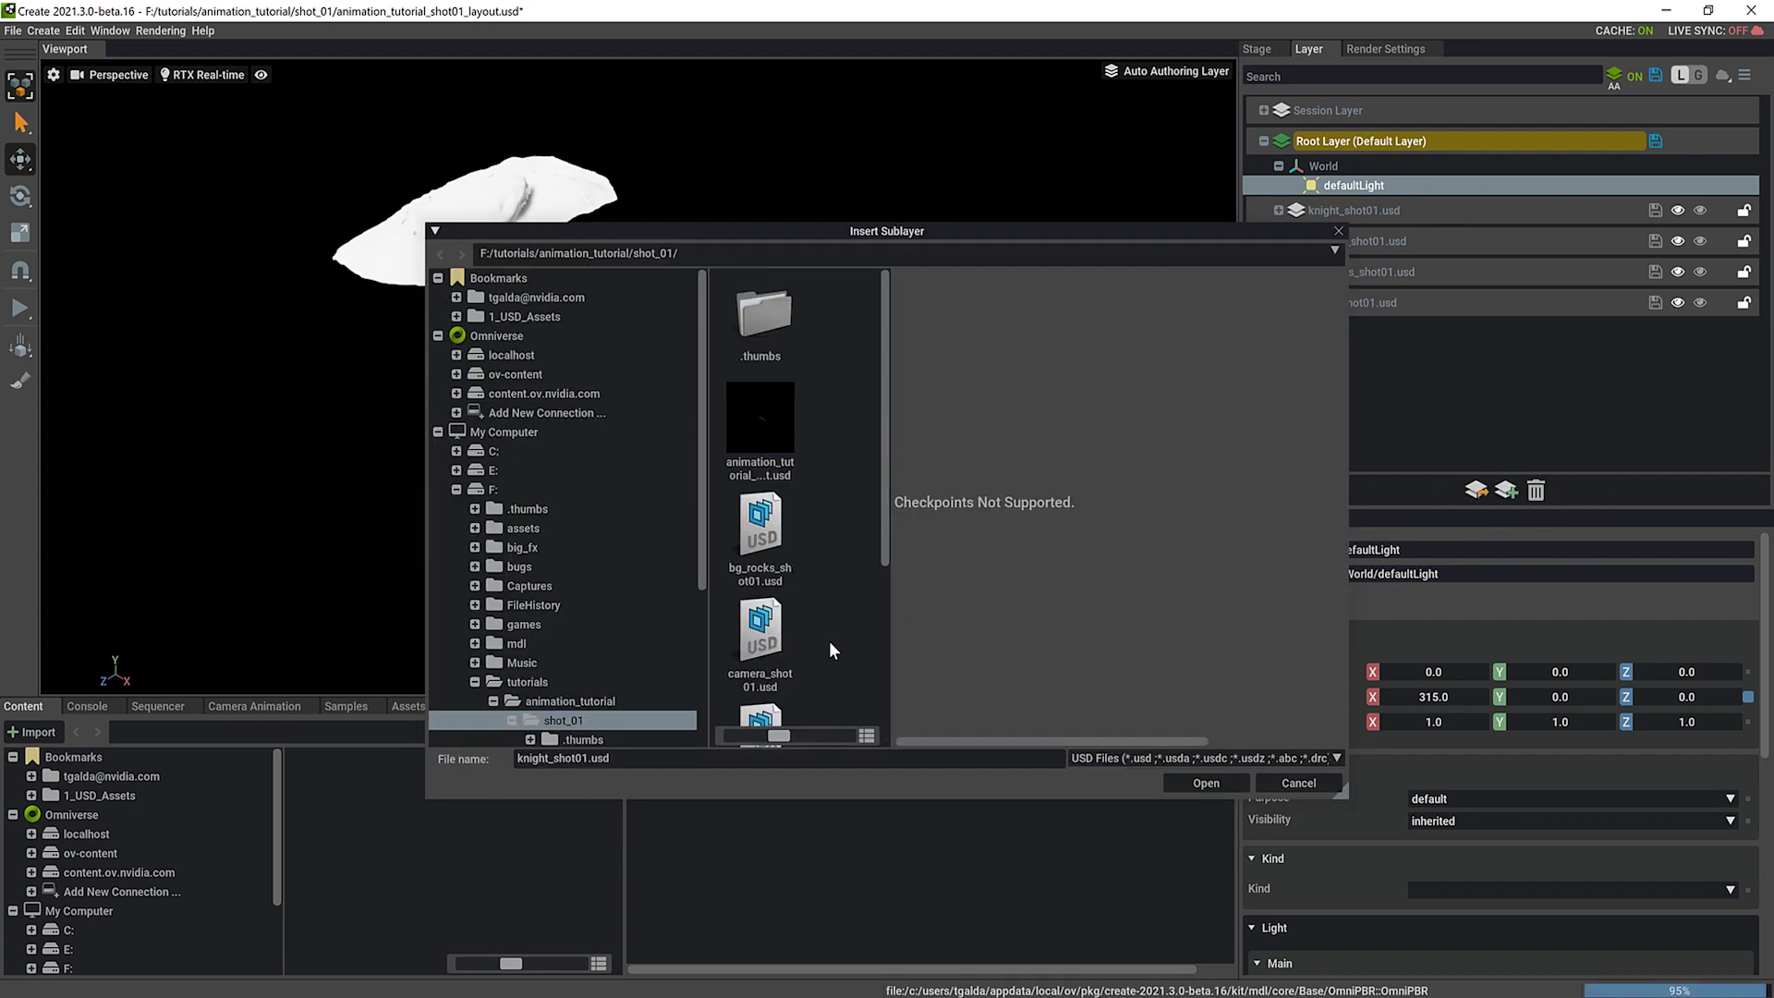
scroll(836, 693, "down", 5)
left_click(759, 665)
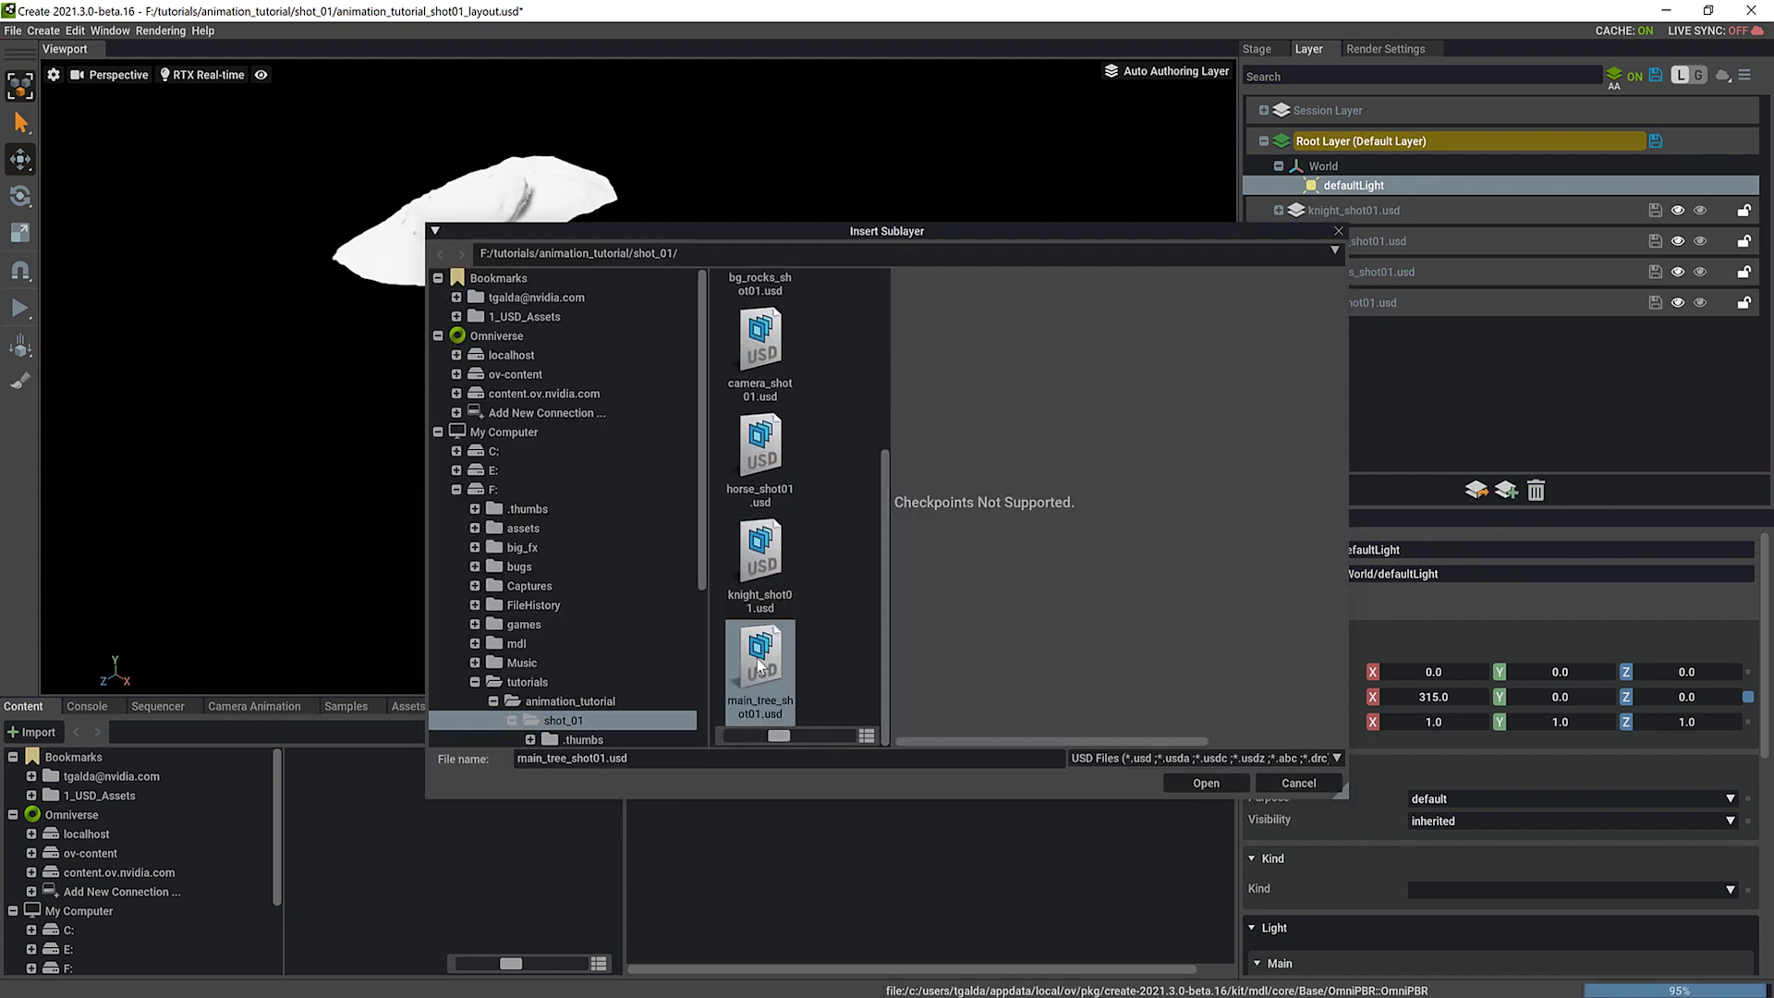
left_click(1206, 783)
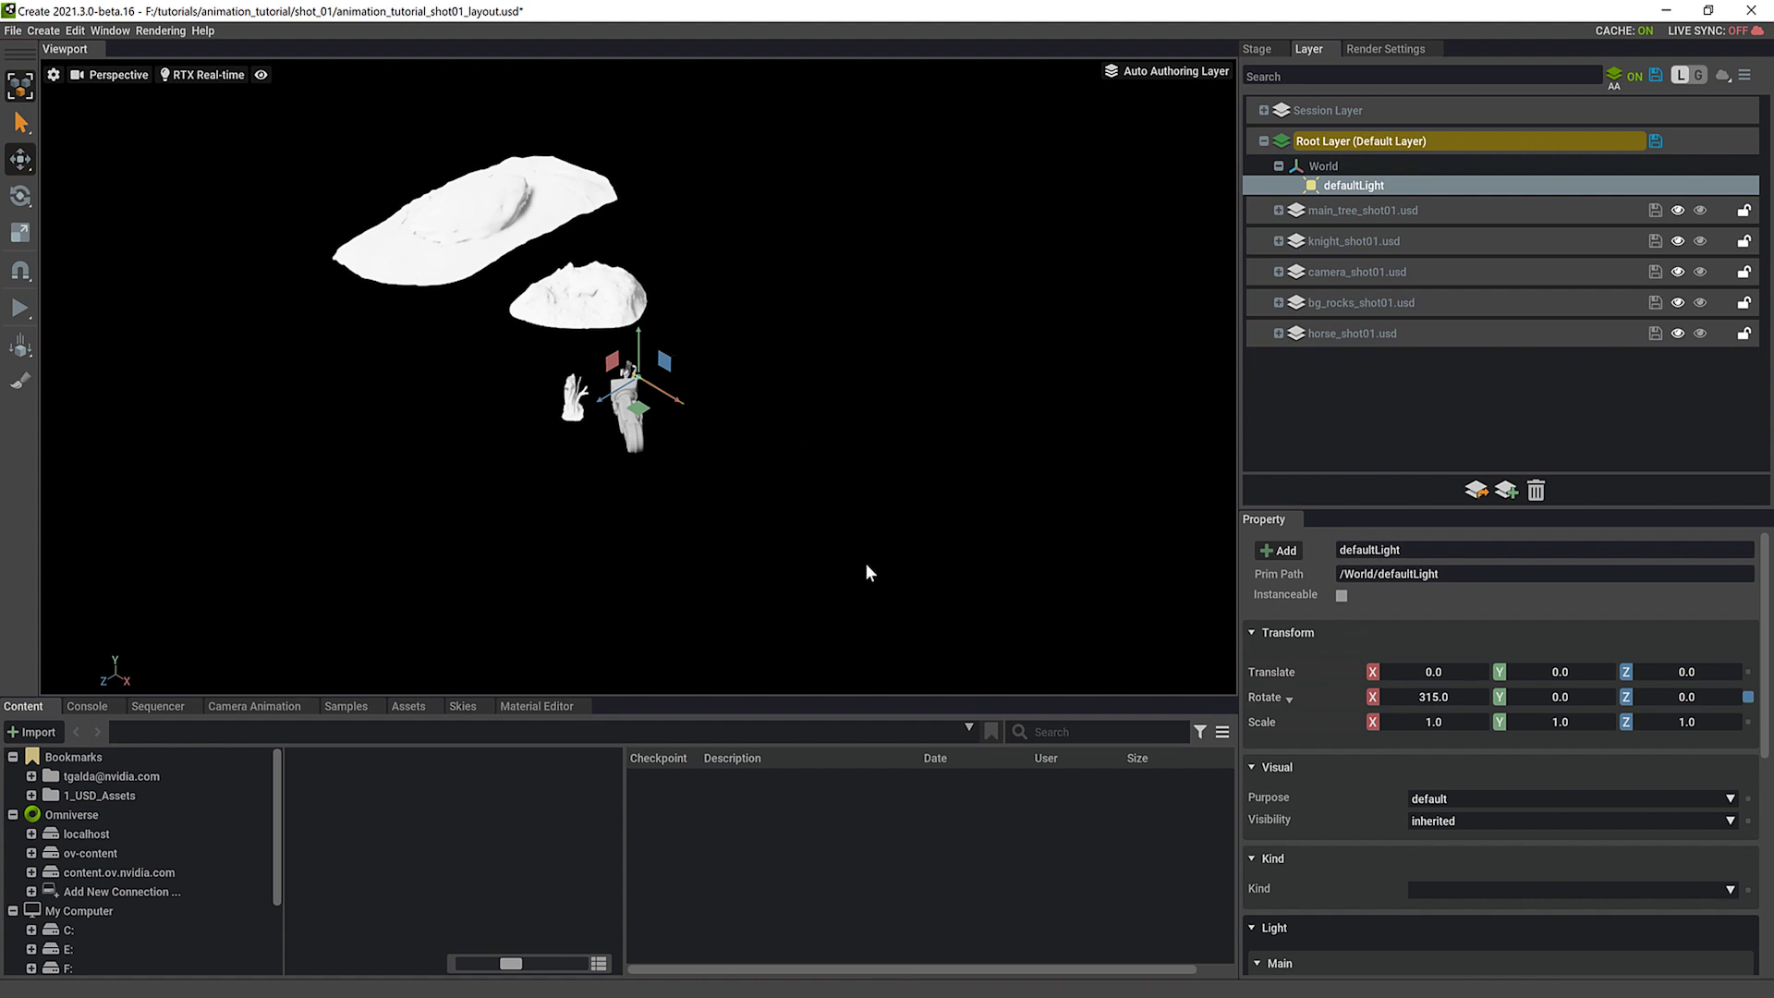
left_click(109, 78)
- Switch the viewport camera to camera_shot01 and clear the selection
mouse_move(203, 81)
left_click(268, 82)
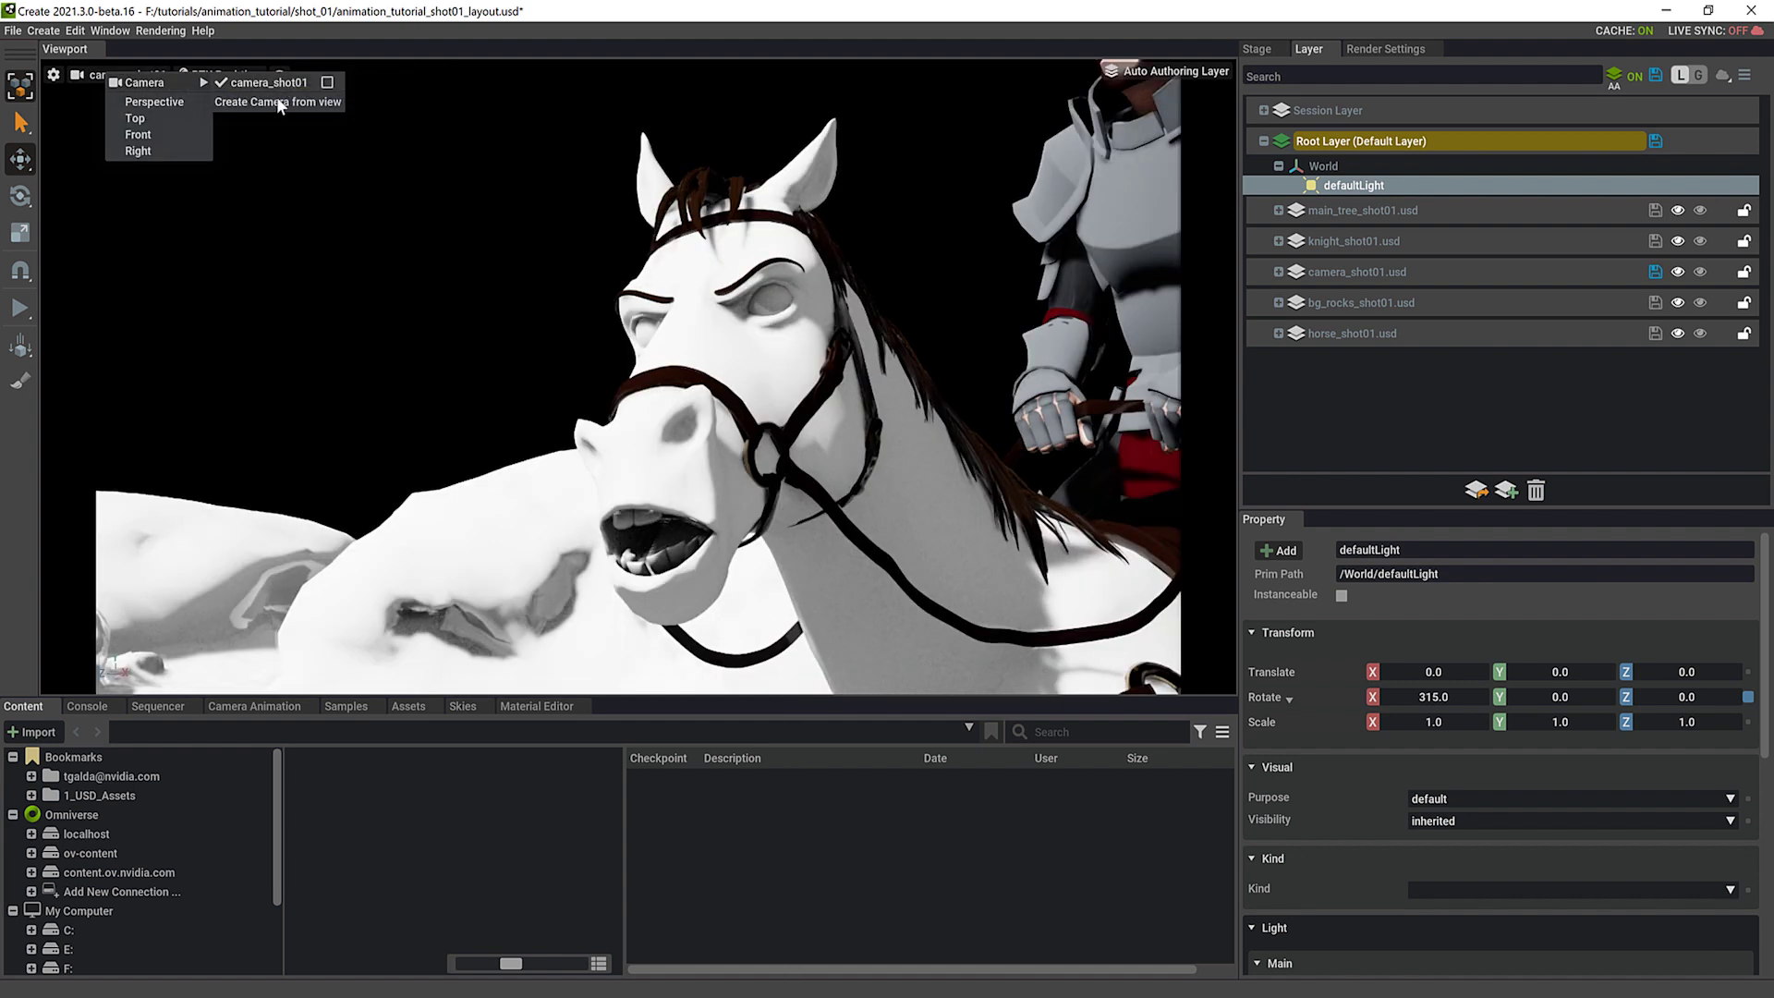
left_click(437, 342)
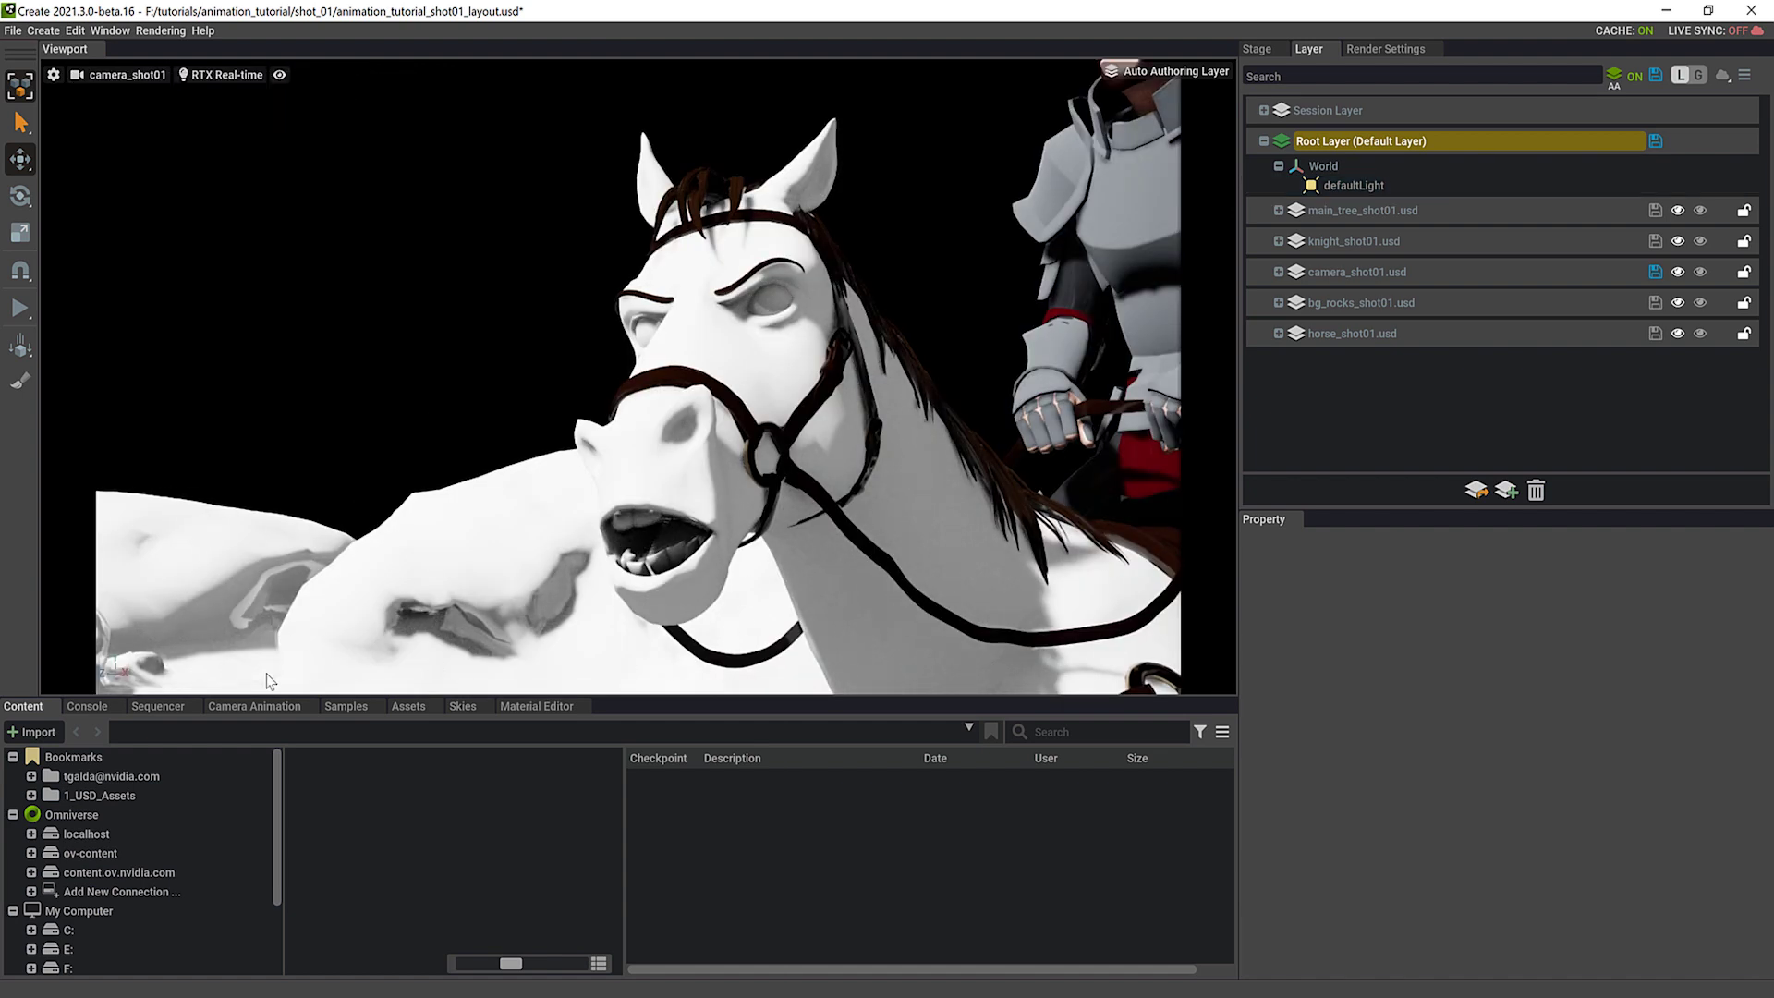
left_click(295, 682)
left_click(333, 423)
- Play the shot, pausing at frame 31, and bring up the Skies library
mouse_move(515, 669)
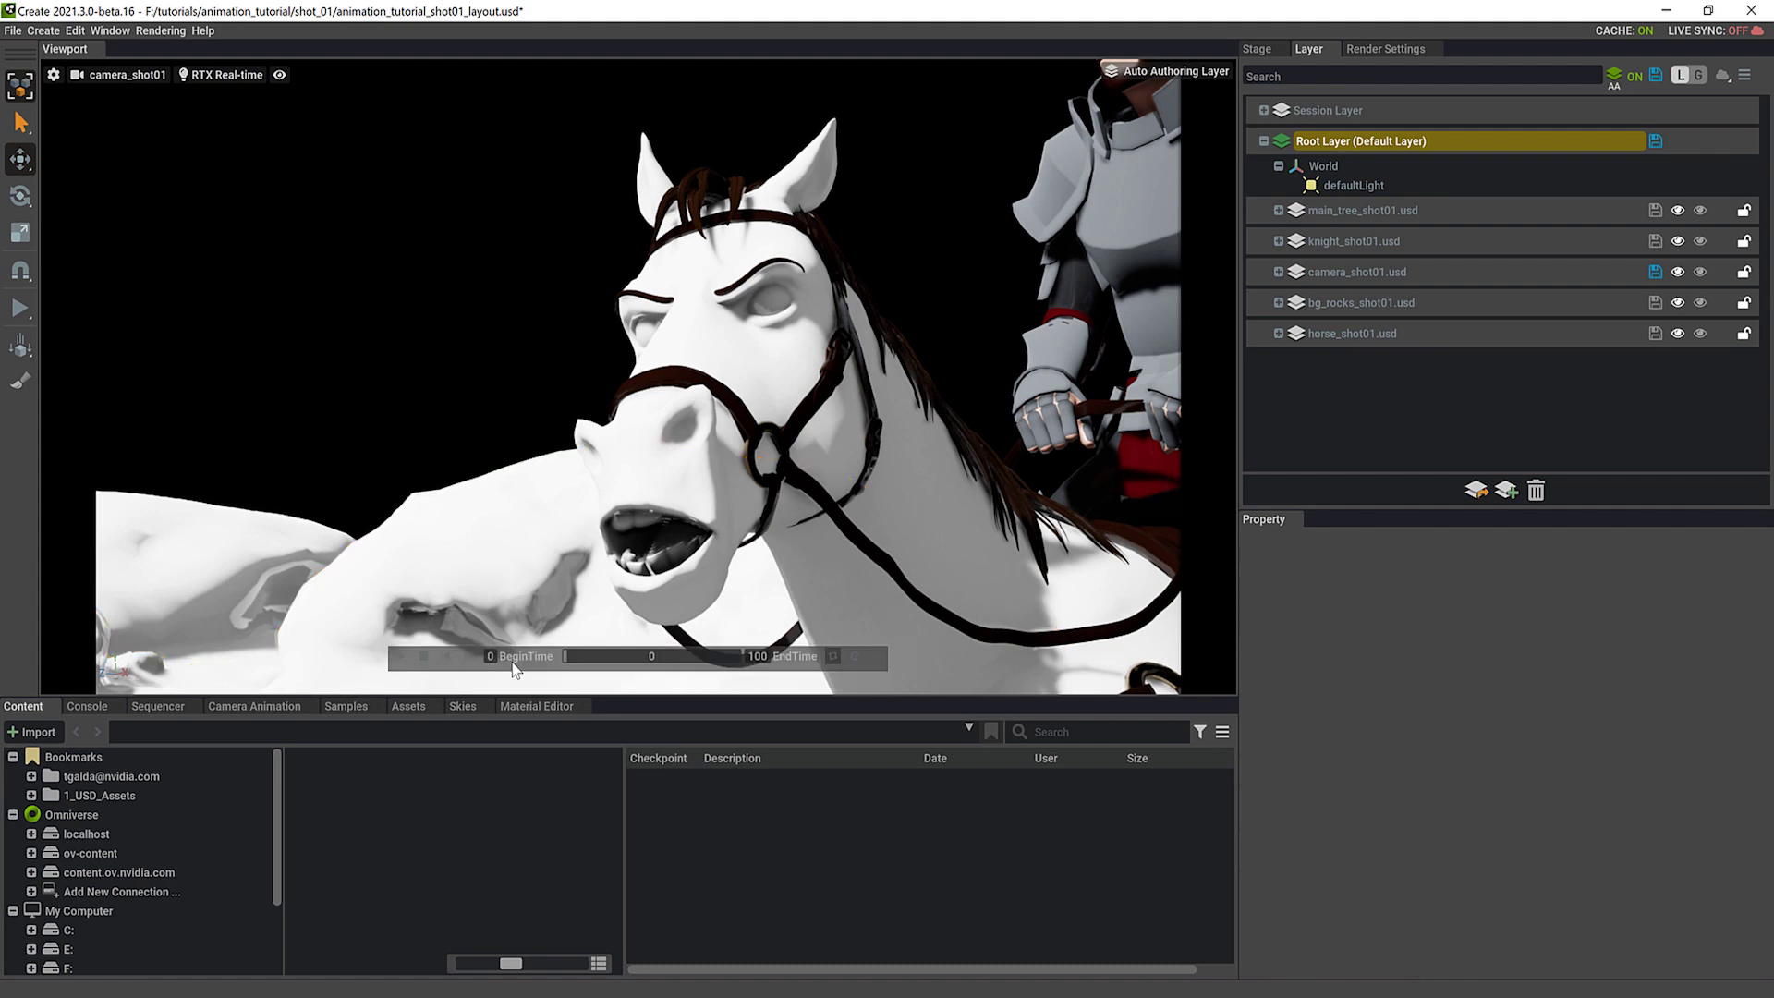
left_click(403, 657)
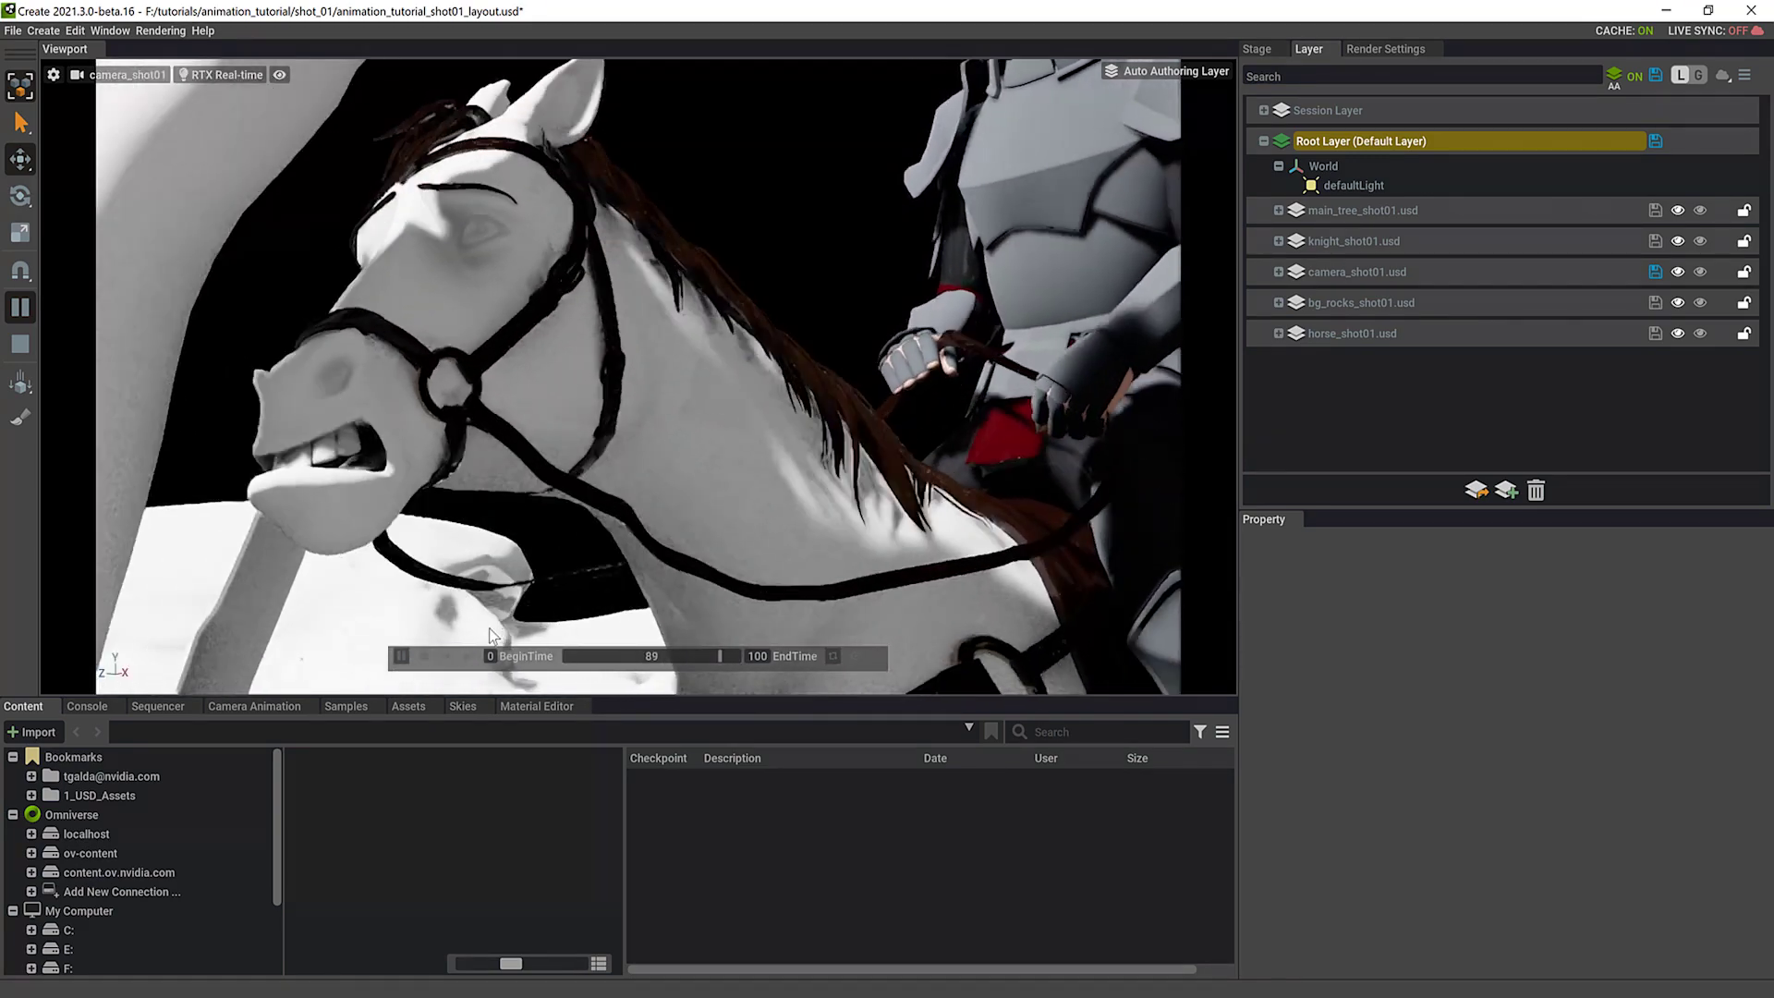
left_click(399, 663)
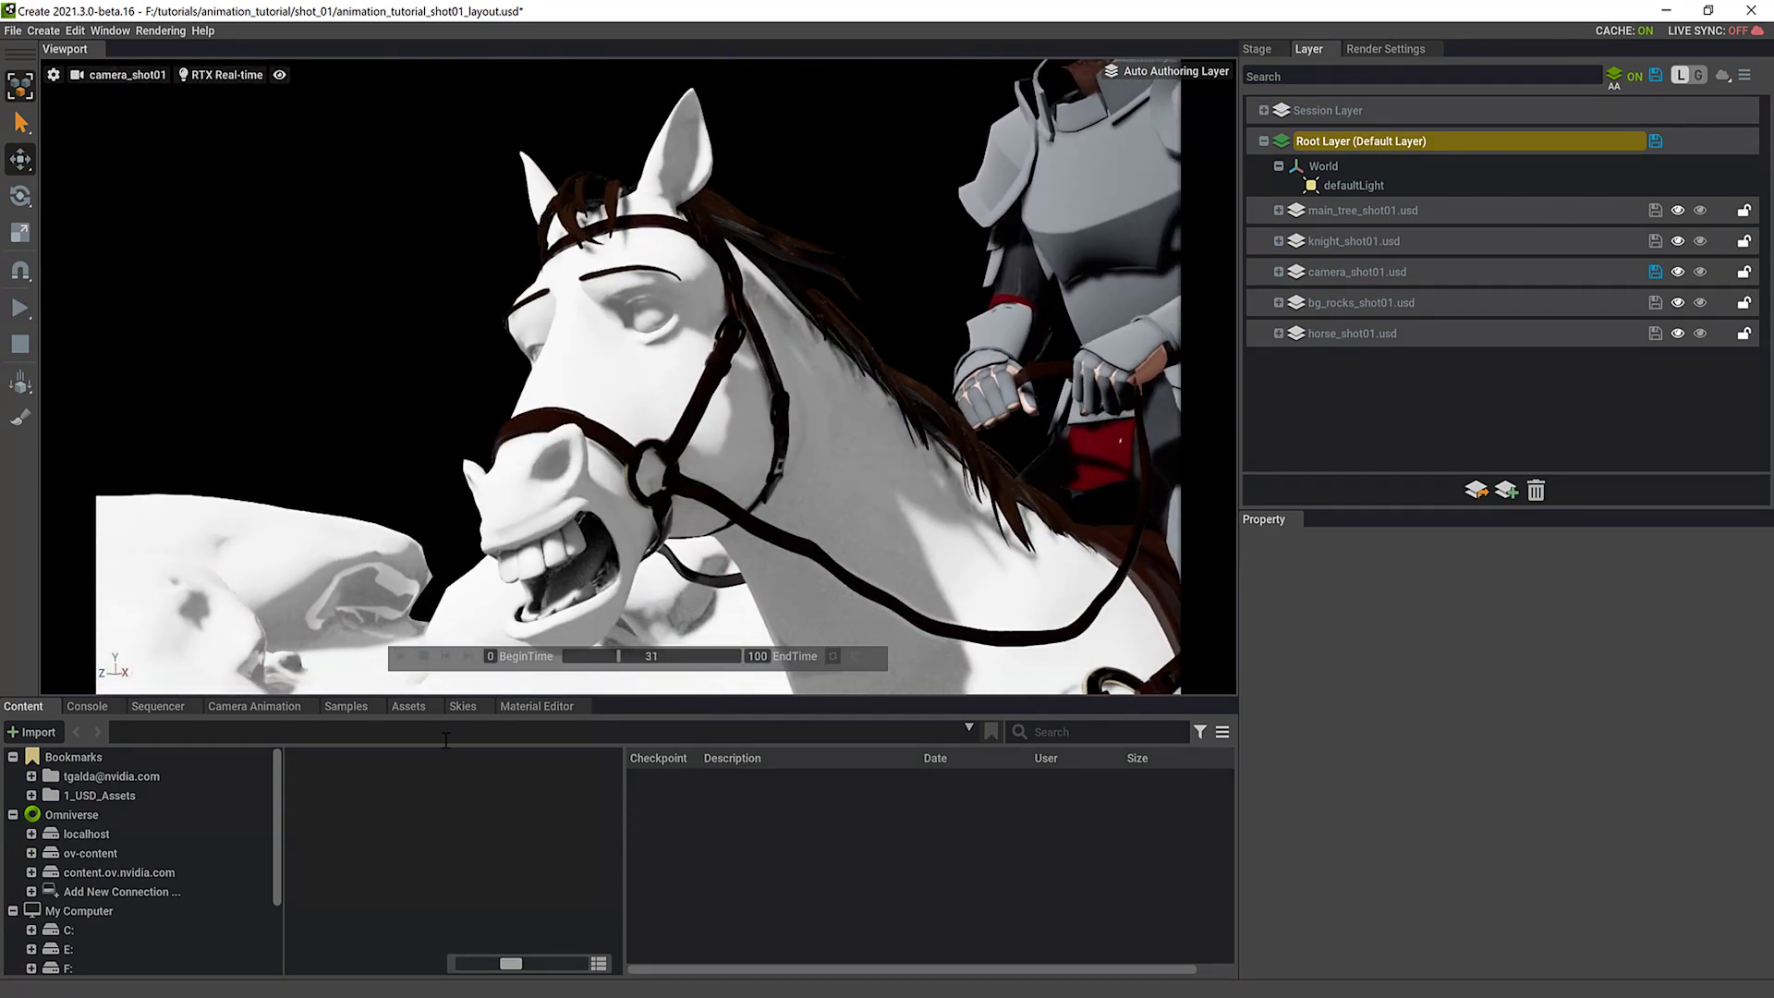
left_click(466, 707)
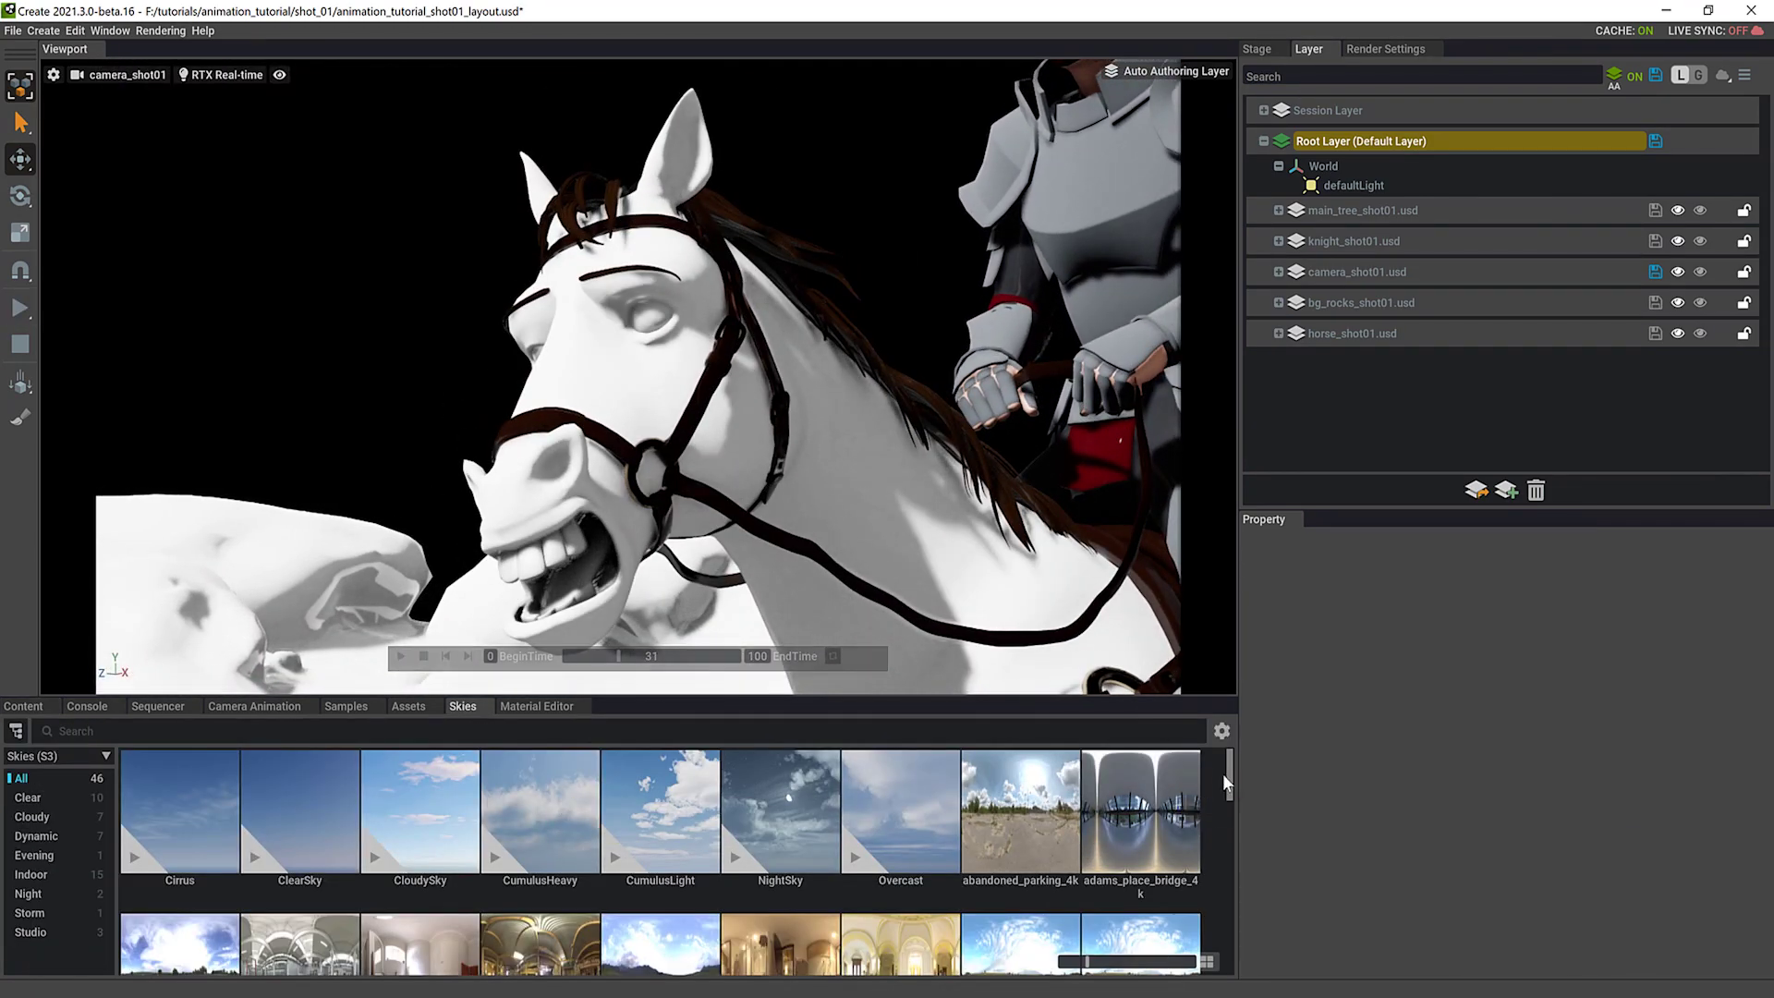
- Add the champagne_castle_1_4k sky and select its dome light under Environment
left_click_drag(1229, 774, 1228, 812)
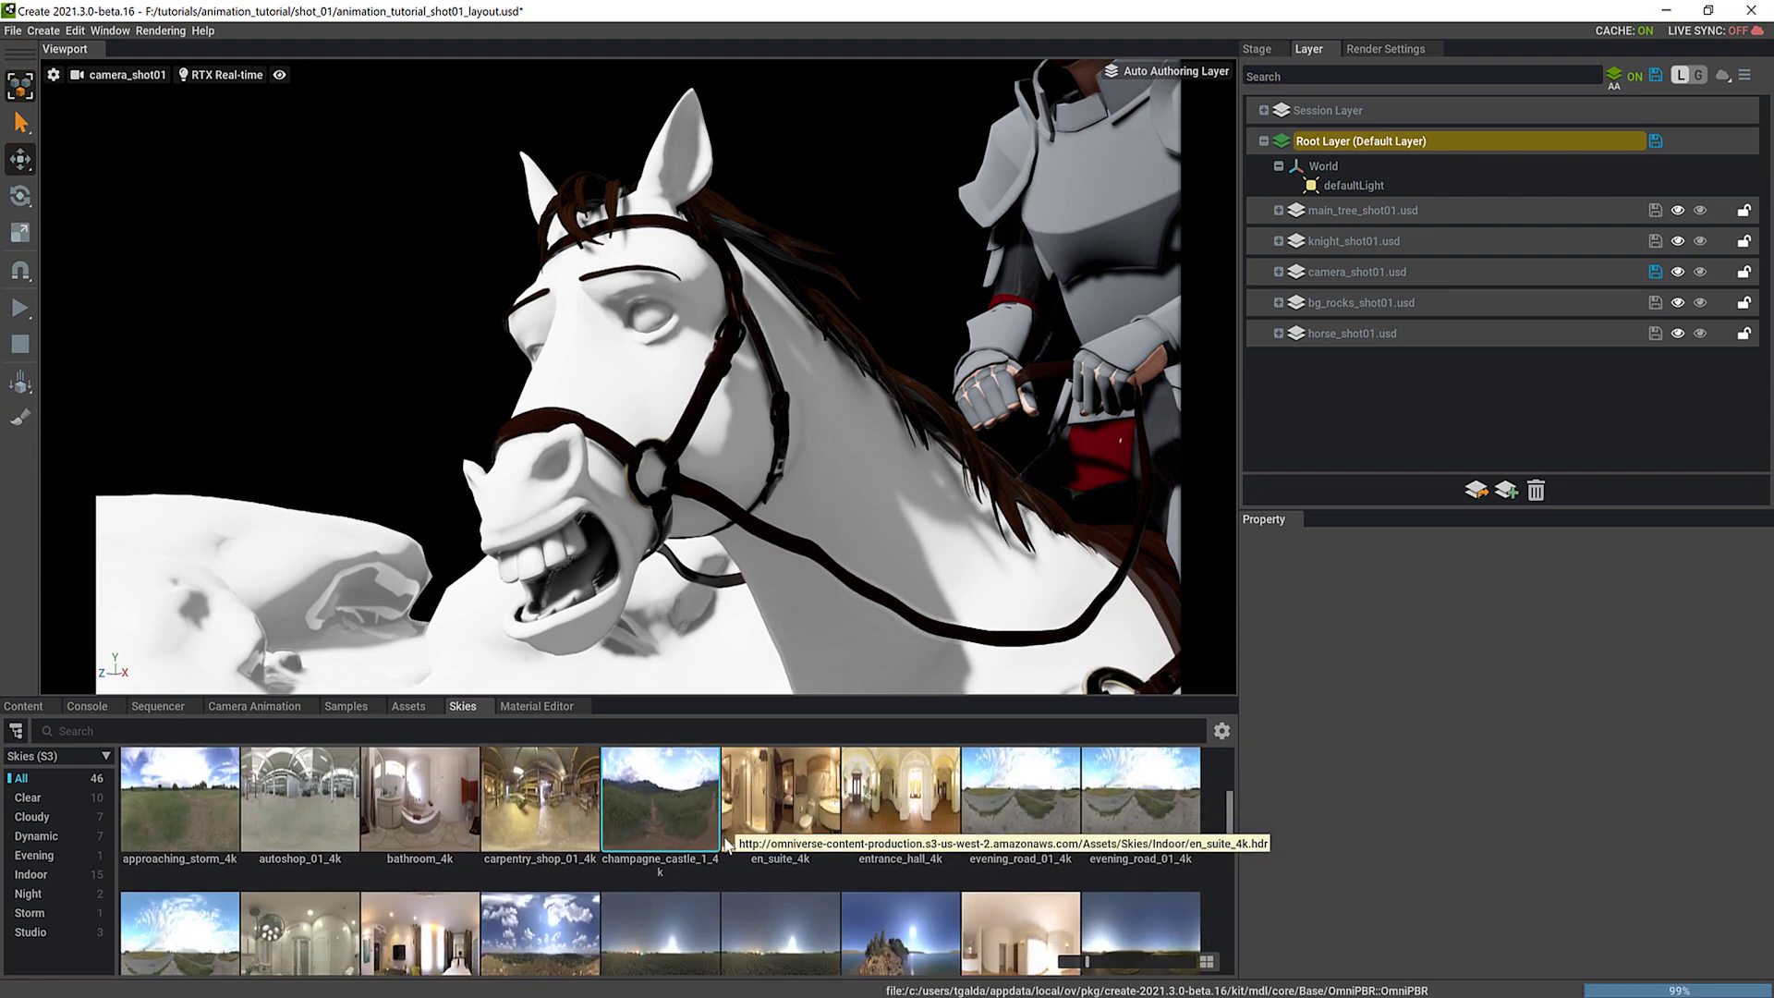
double_click(714, 800)
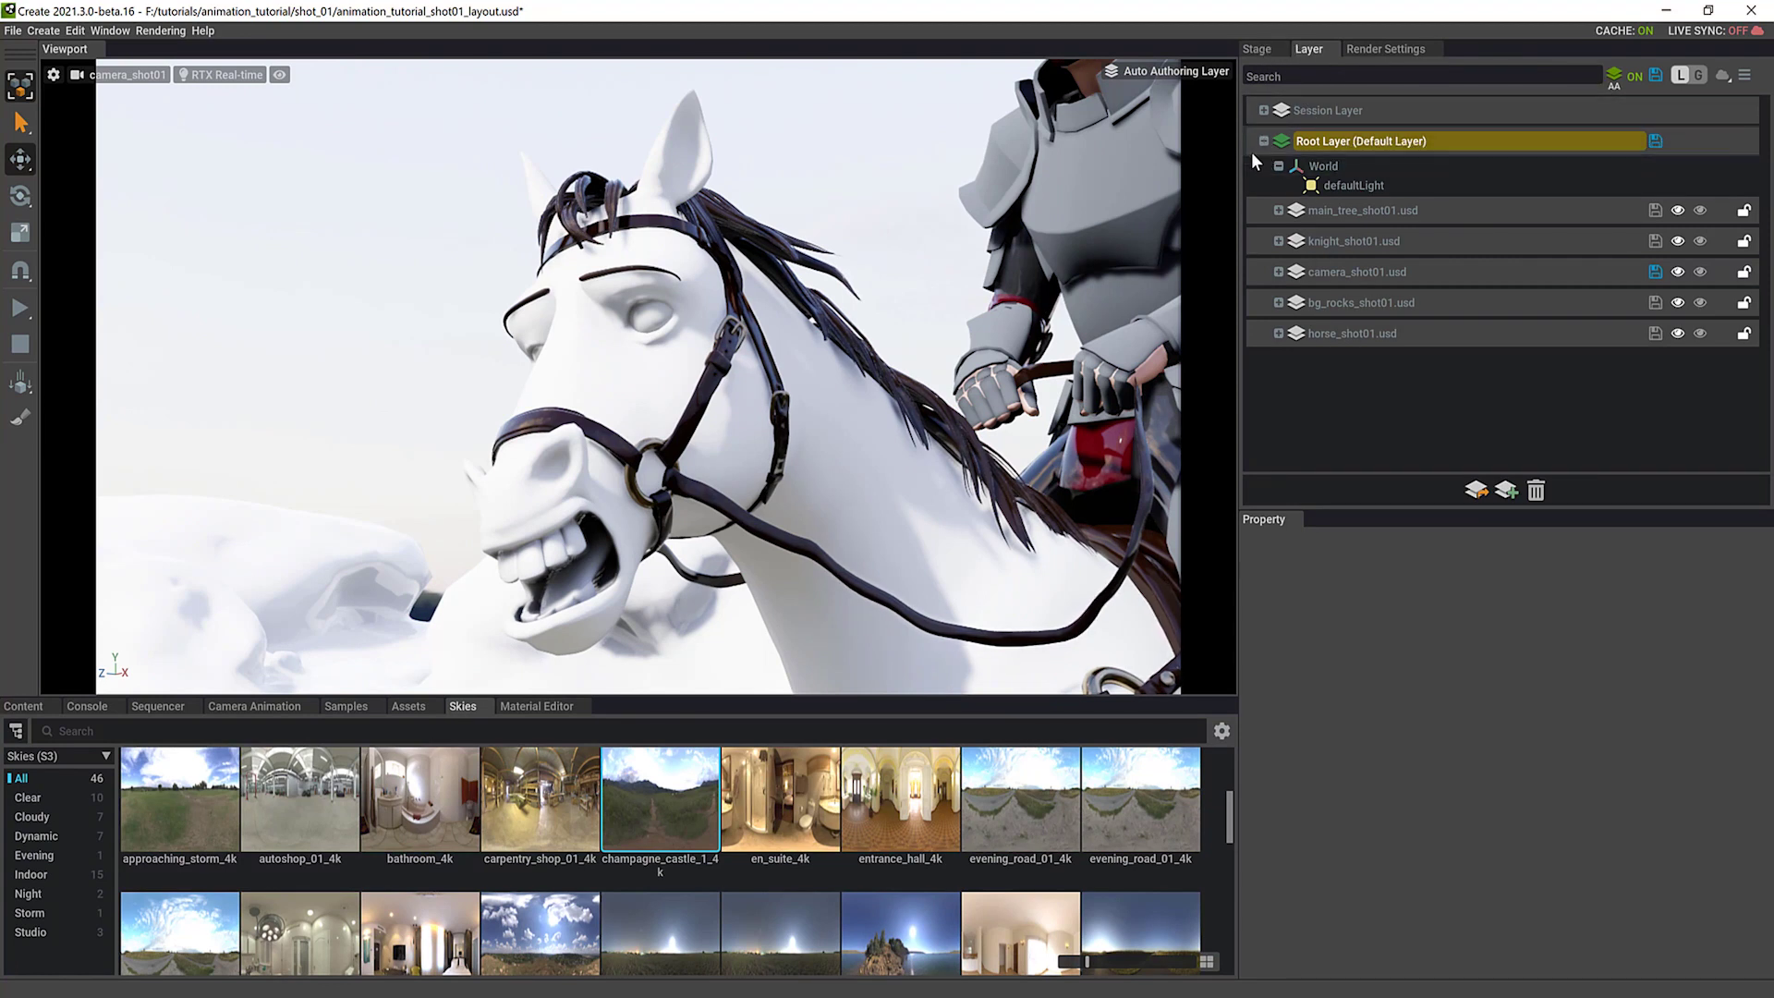
mouse_move(636, 665)
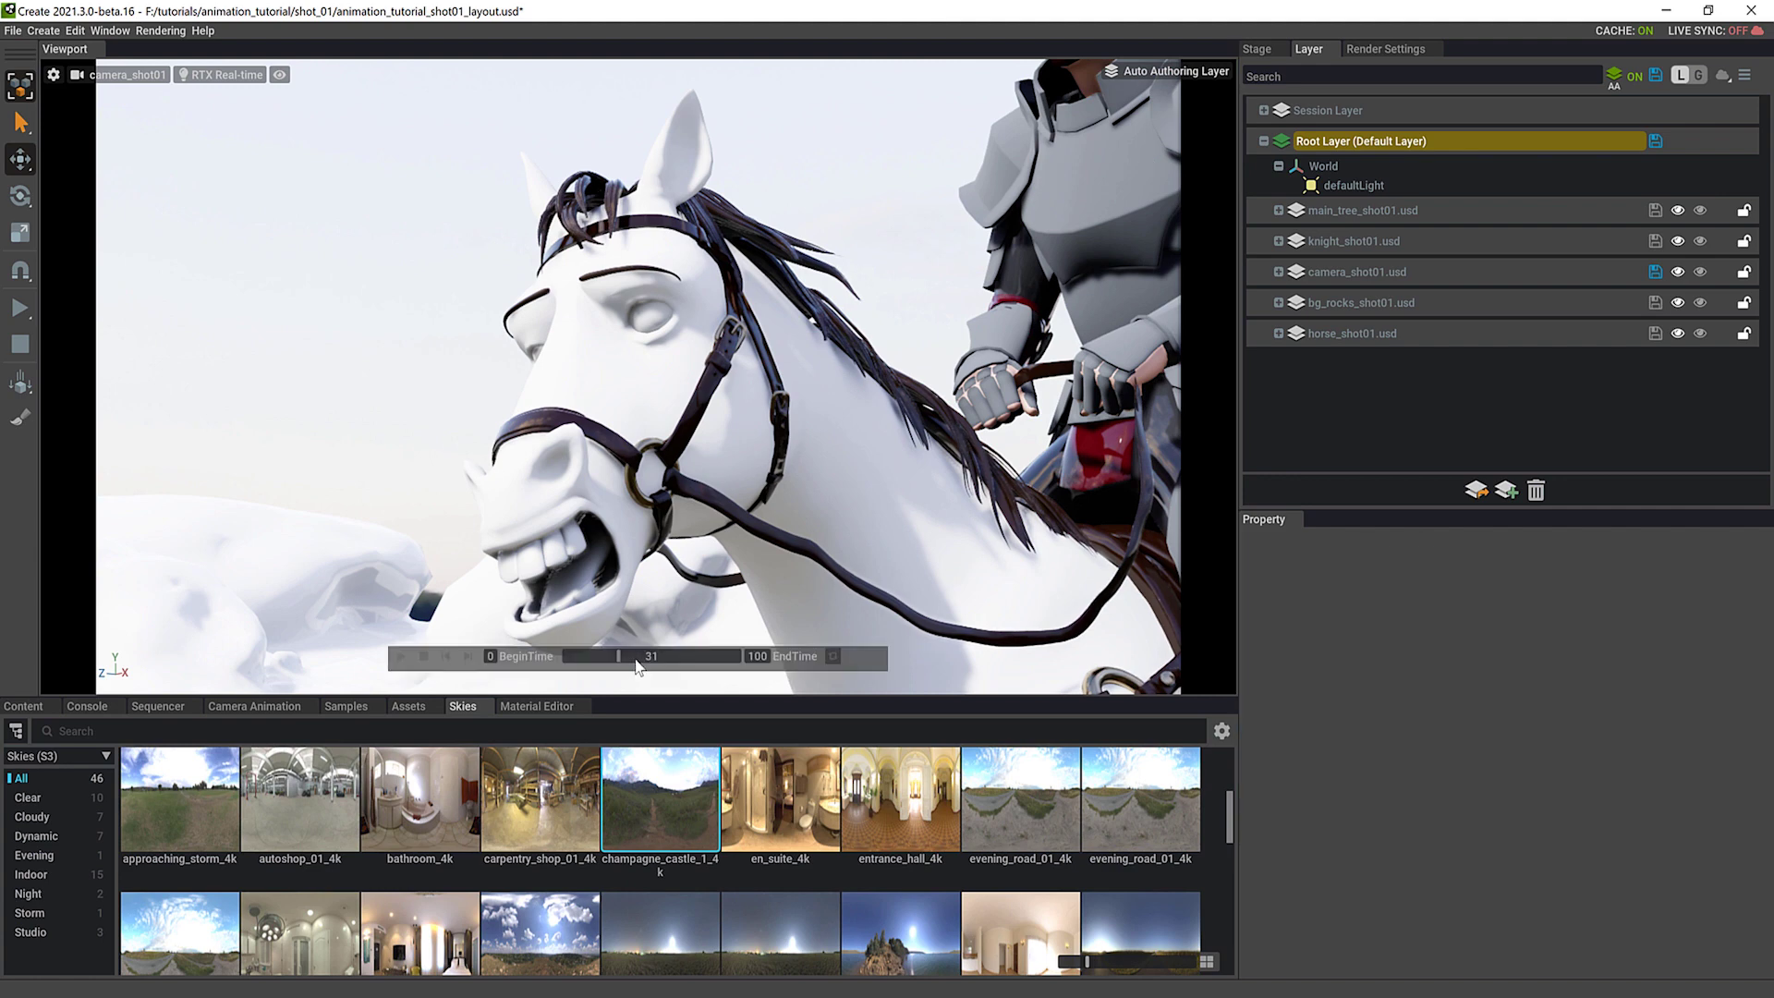
left_click(1256, 49)
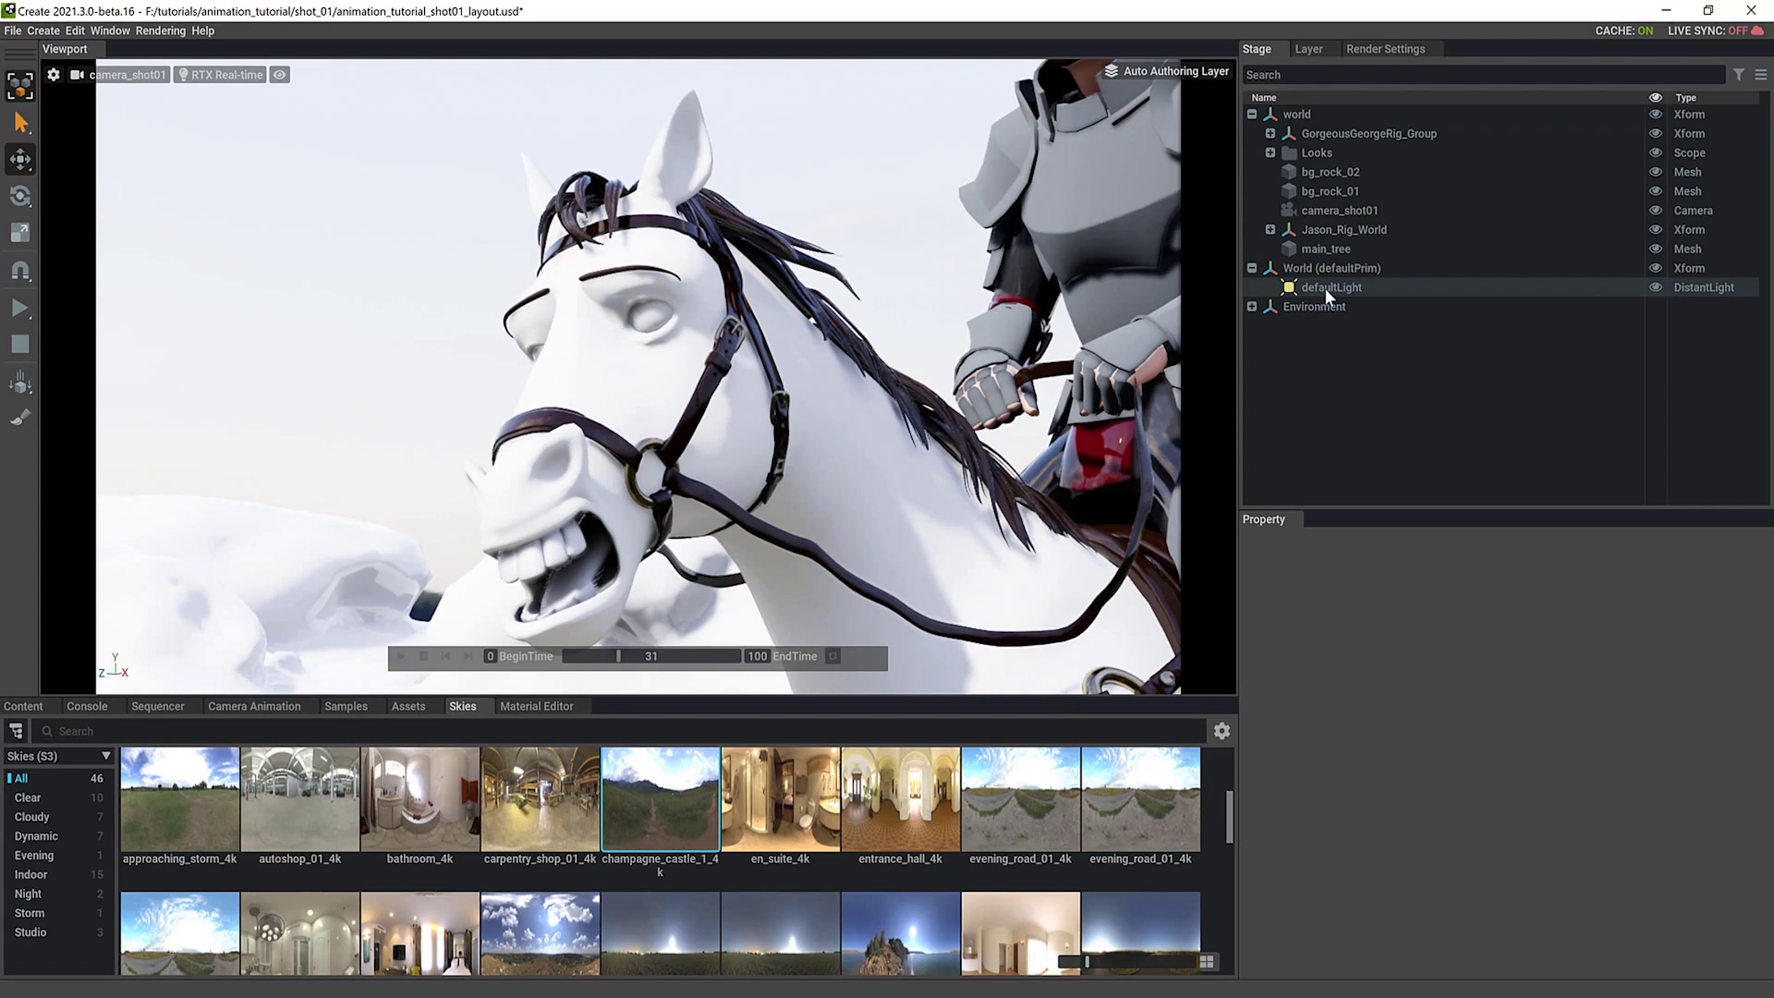
left_click(1252, 307)
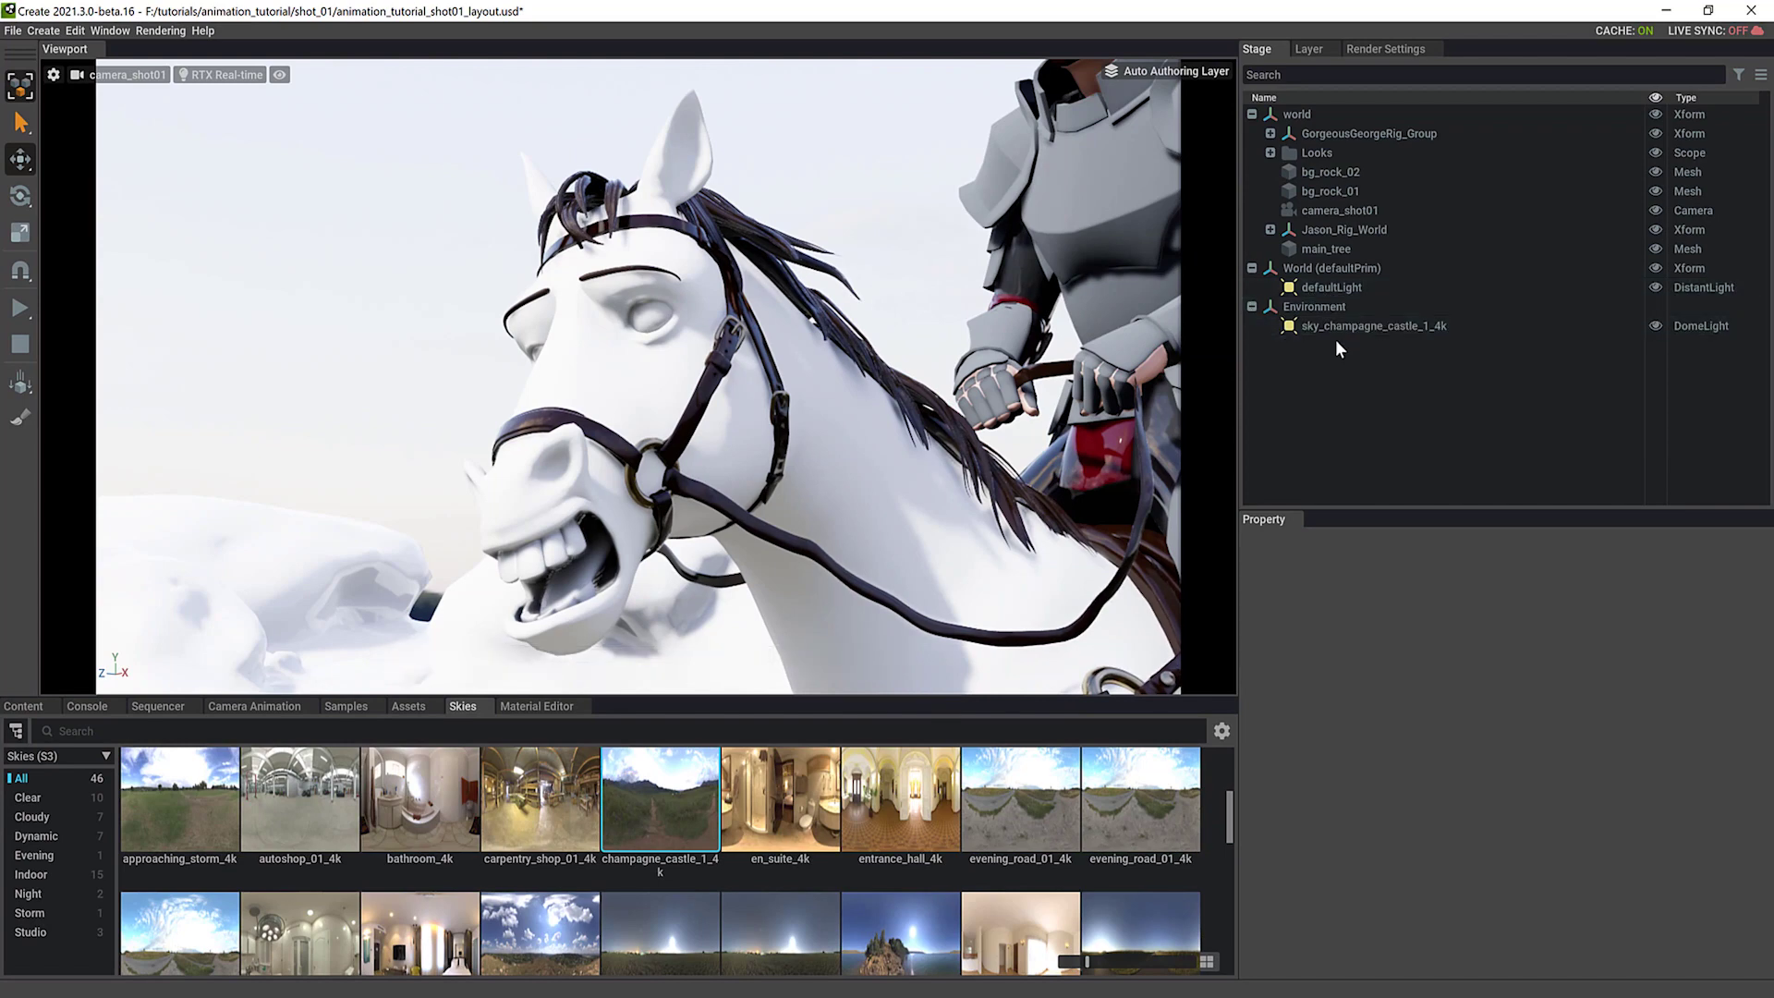
left_click(1353, 327)
- Rotate the sky dome to 123° on Y and play the animation against it
left_click_drag(1545, 845, 1593, 839)
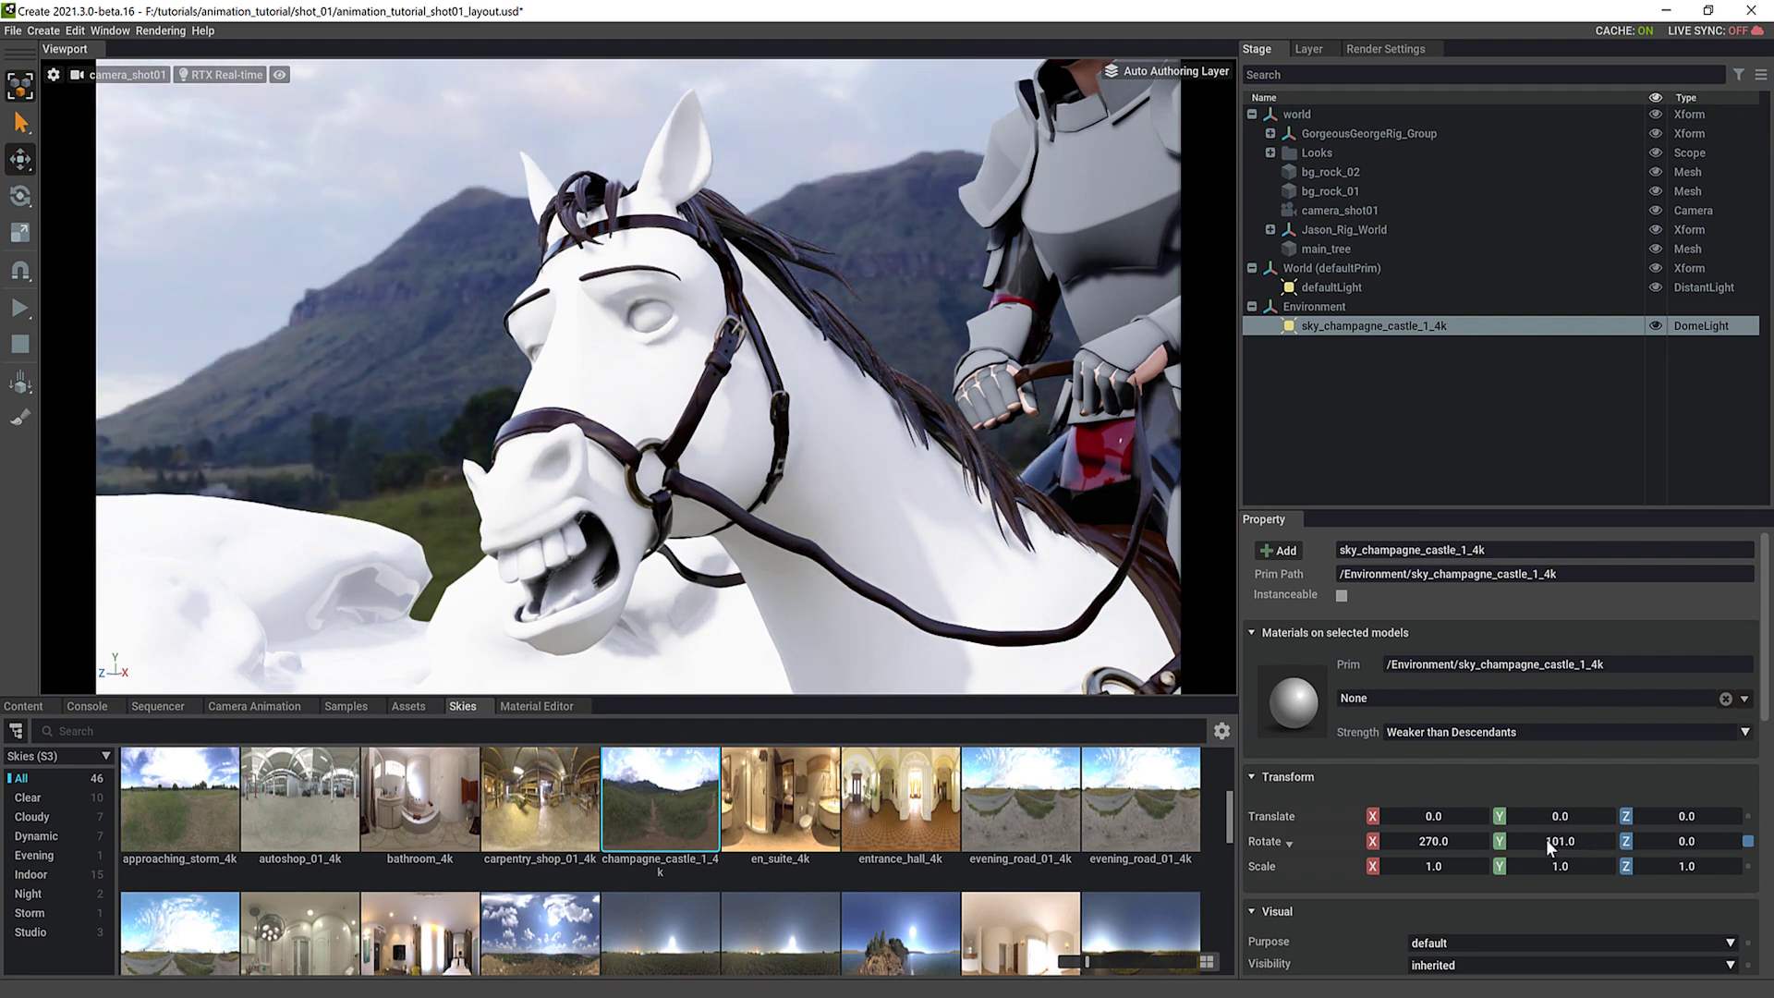
left_click_drag(1545, 840, 1631, 849)
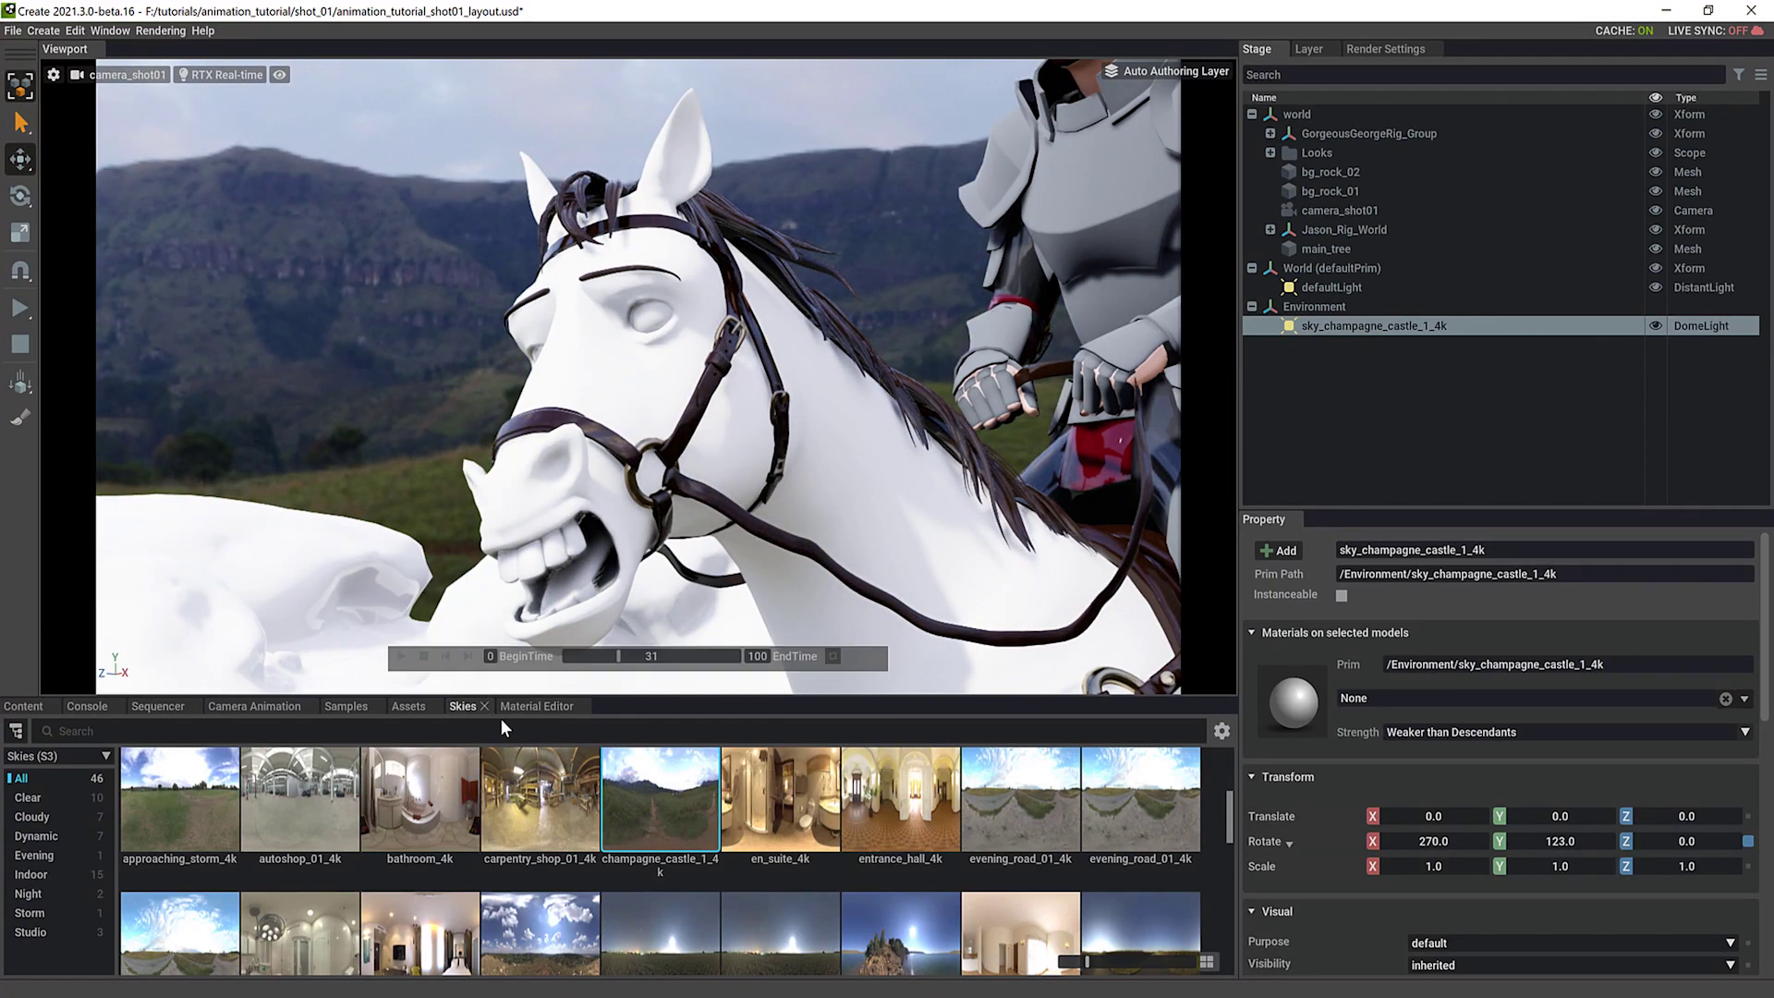
left_click(592, 658)
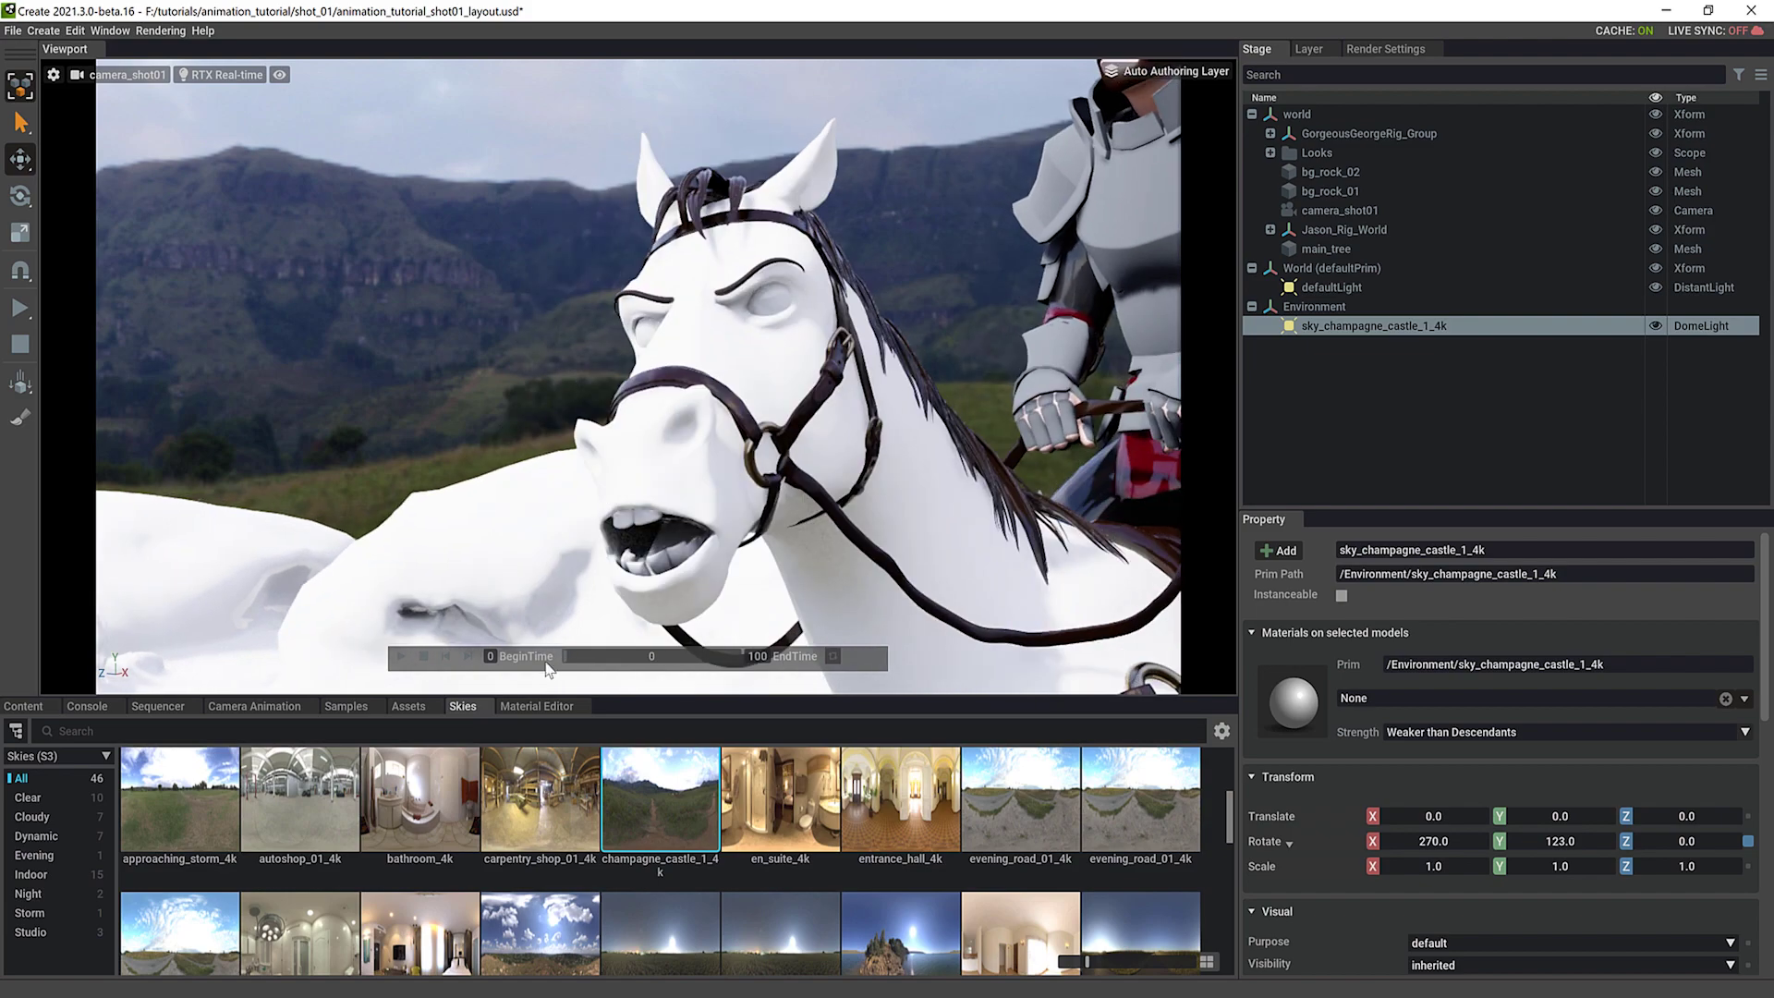
key("space")
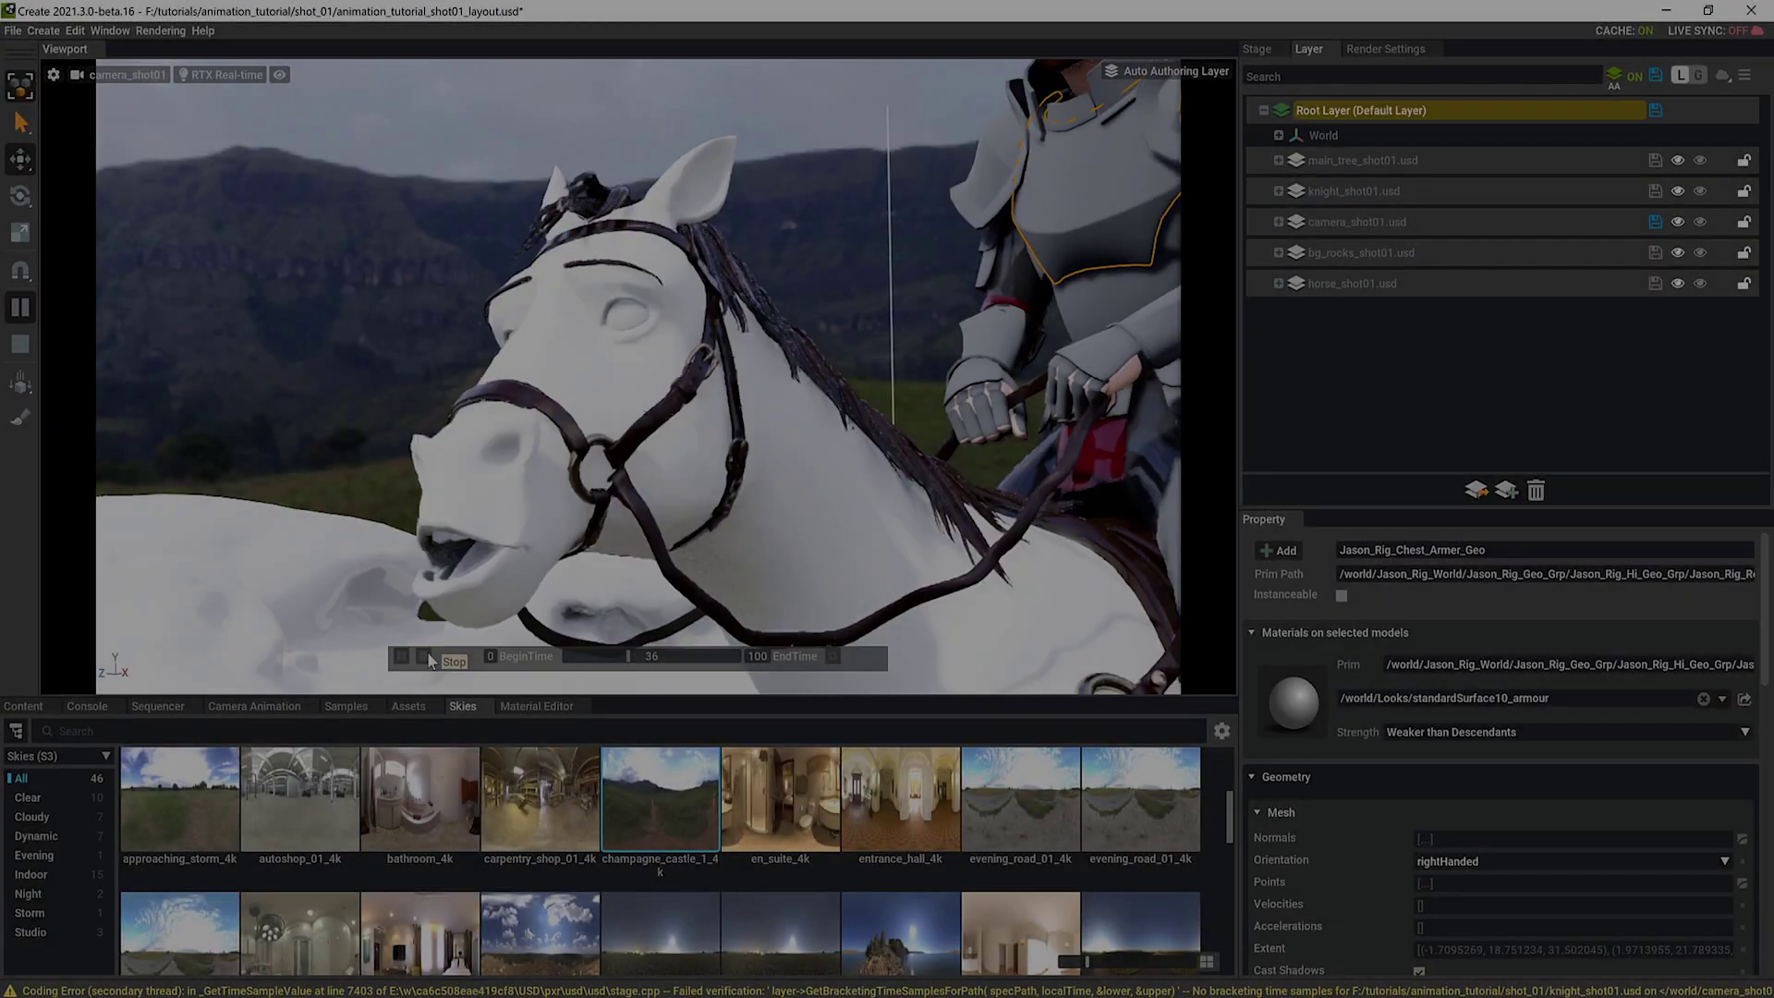
- Stop playback and apply Cast_Metal_Silver_Vein from the Metals library to the knight's armour
left_click(427, 657)
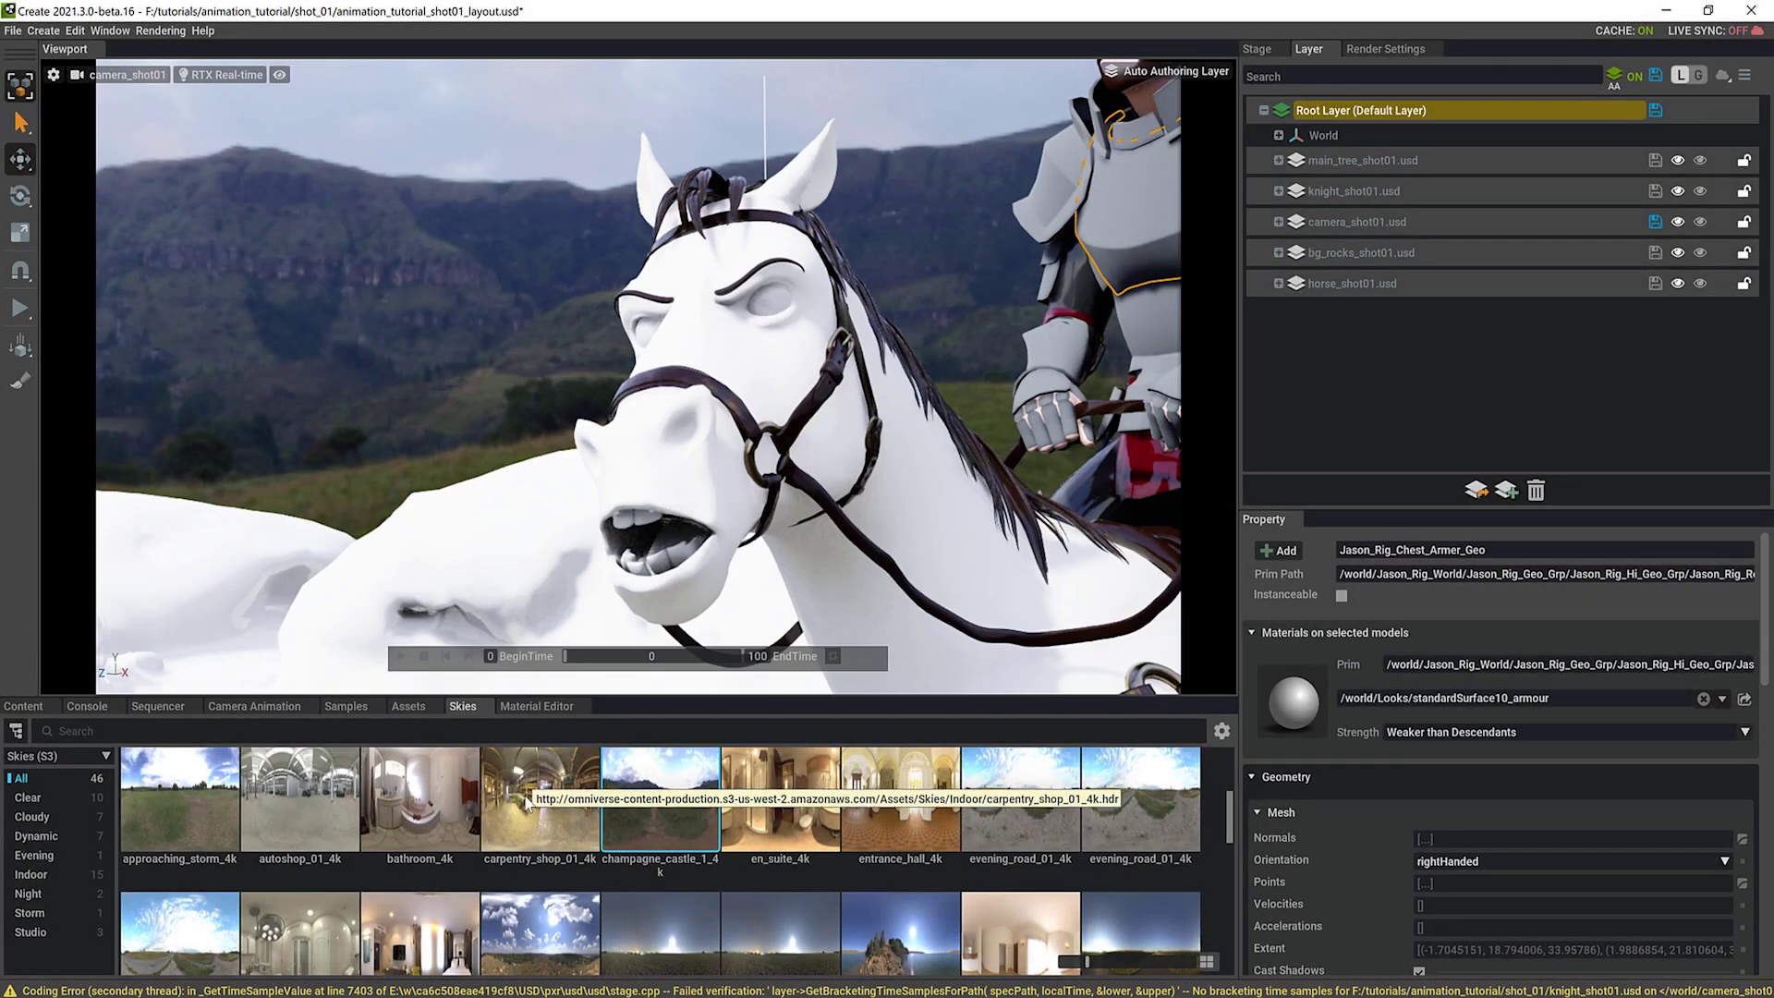
left_click(556, 705)
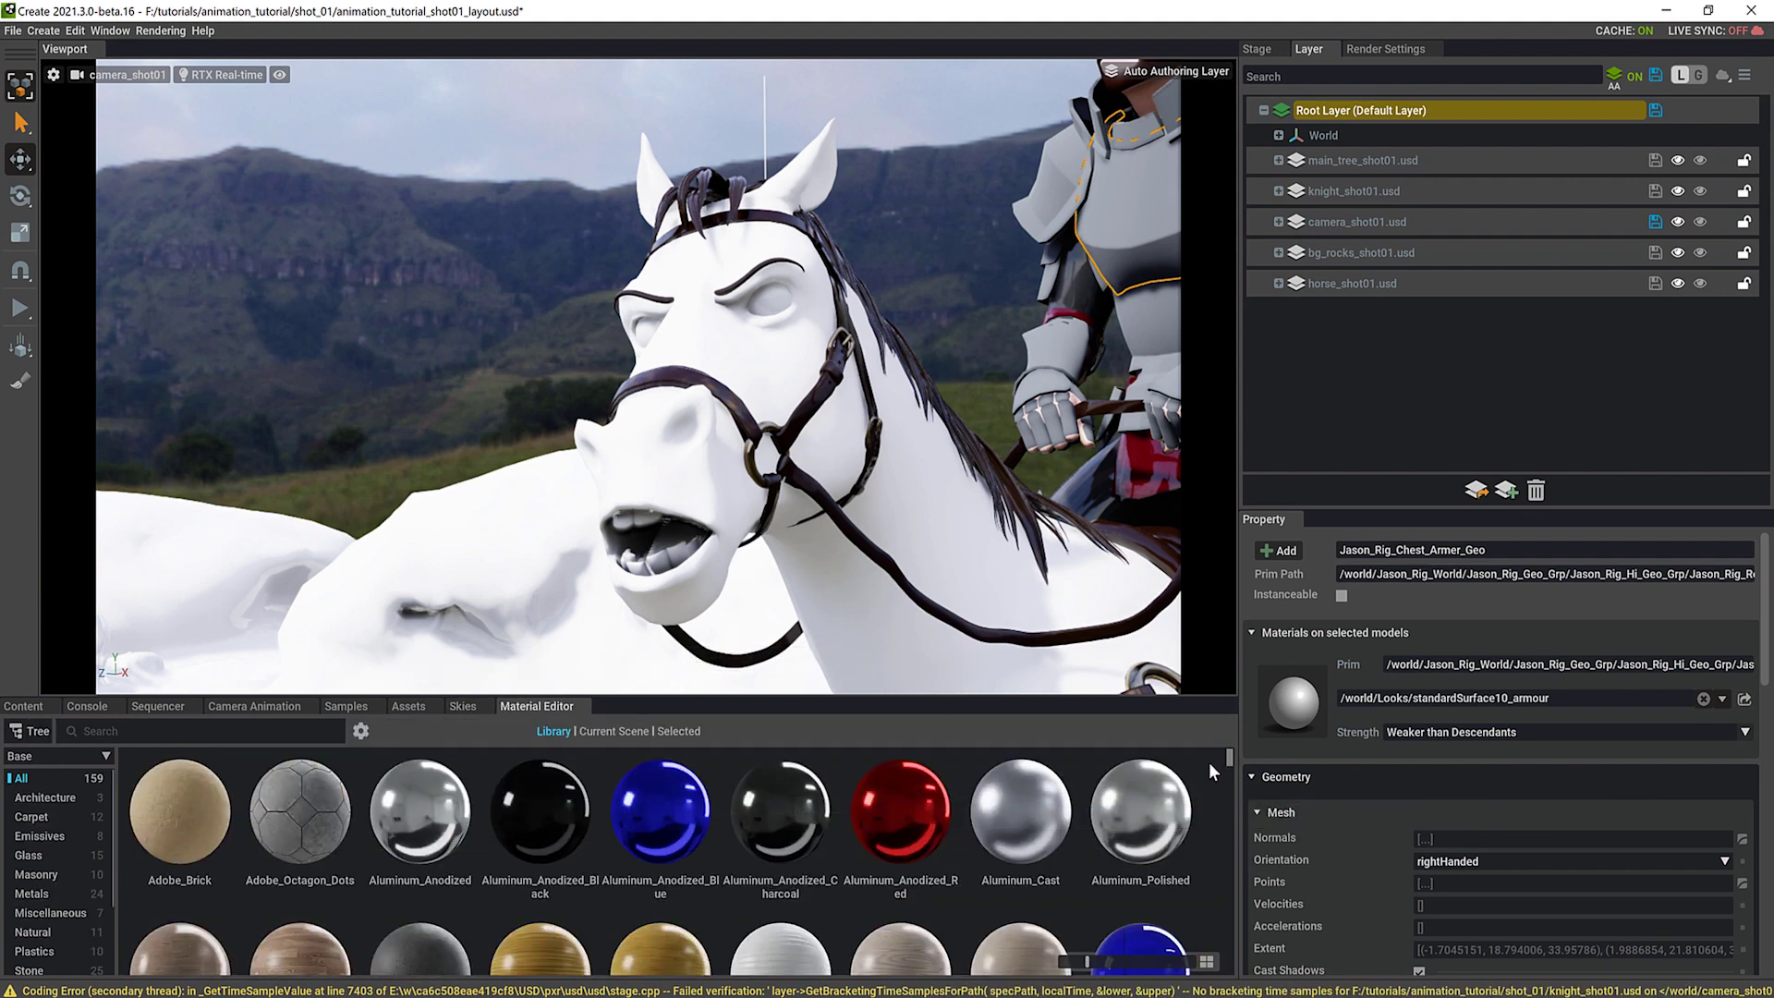
scroll(1229, 758, "down", 2)
left_click(30, 893)
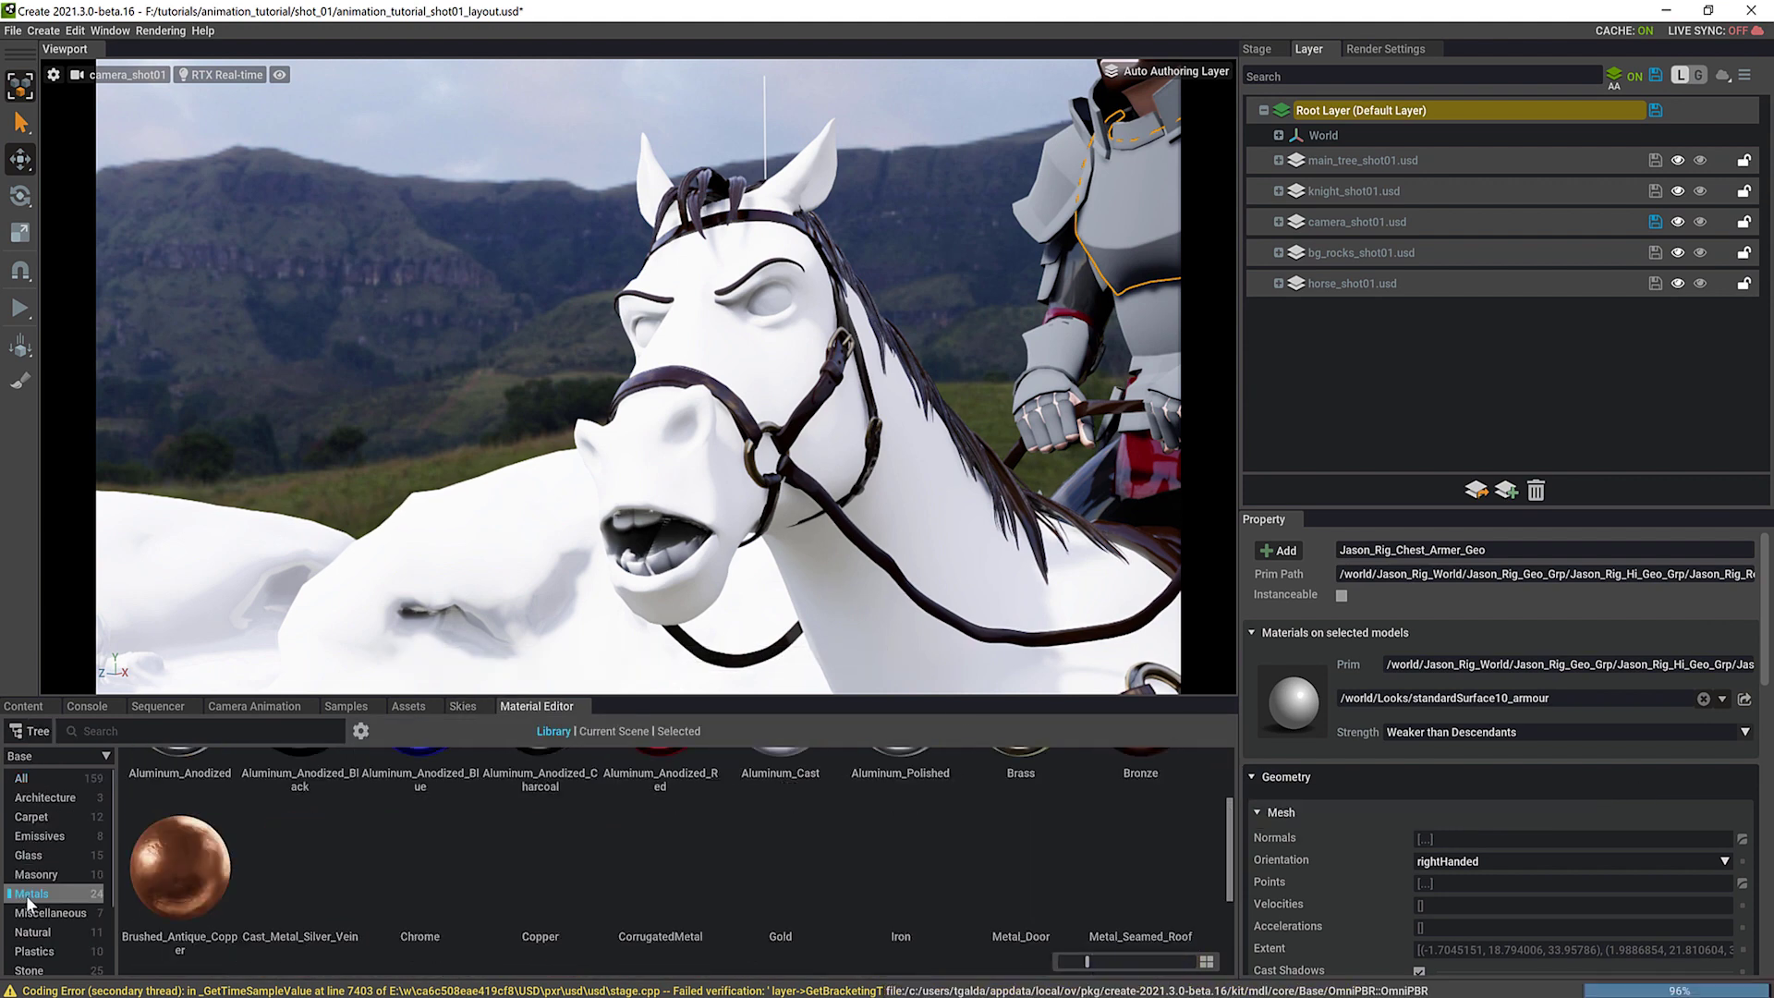
mouse_move(1229, 840)
left_mouse_down()
mouse_move(1233, 792)
mouse_move(1228, 922)
mouse_move(1238, 833)
left_mouse_up()
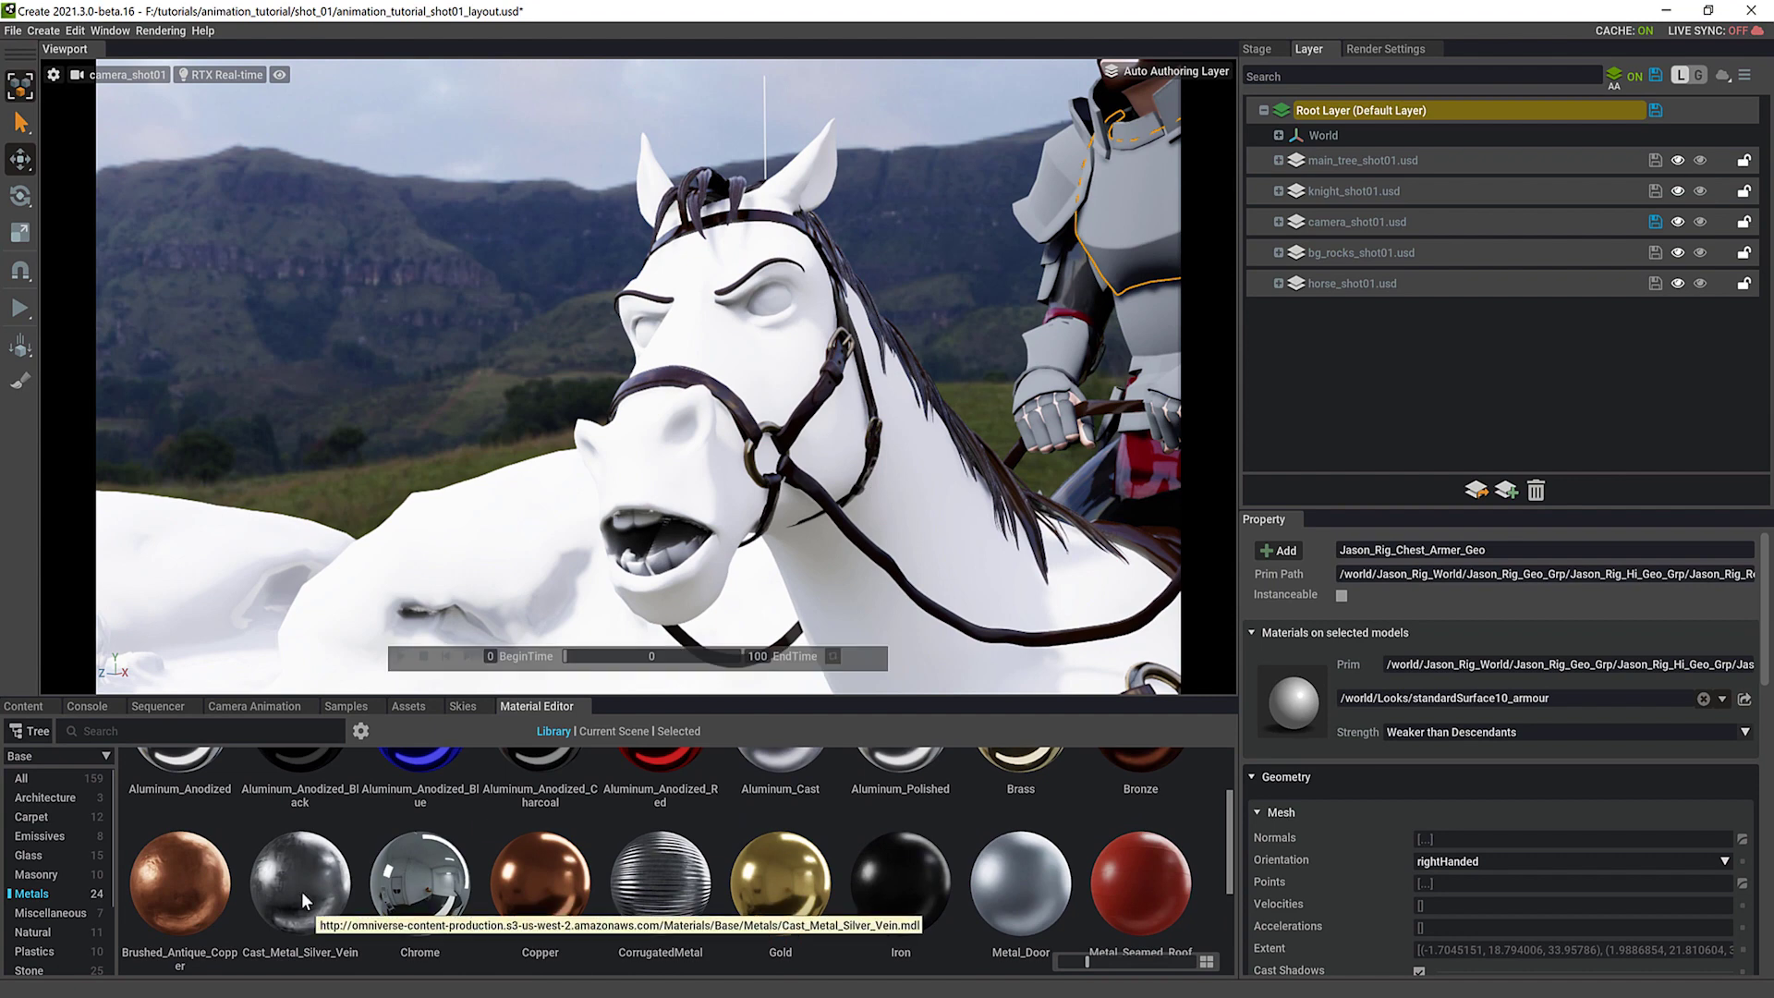
left_click_drag(301, 889, 1113, 224)
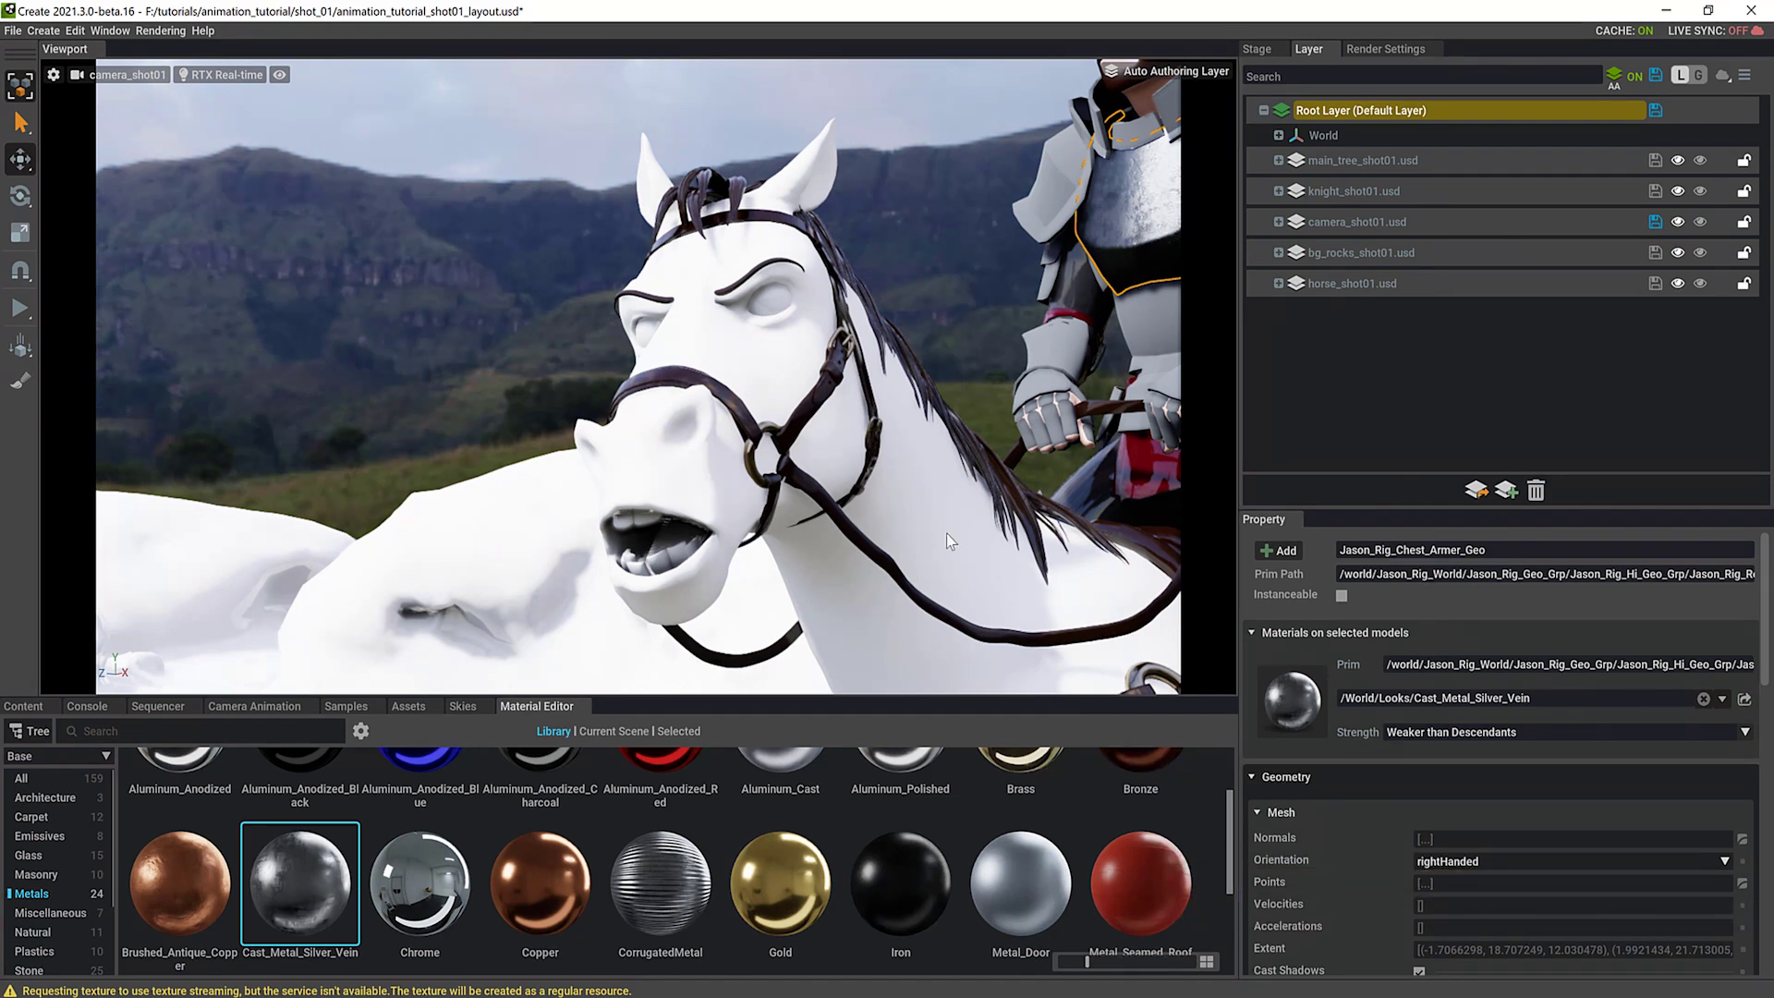
- Apply Brass to the horse bridle's standardSurface5_buckles subset and replay the animation
left_click(750, 459)
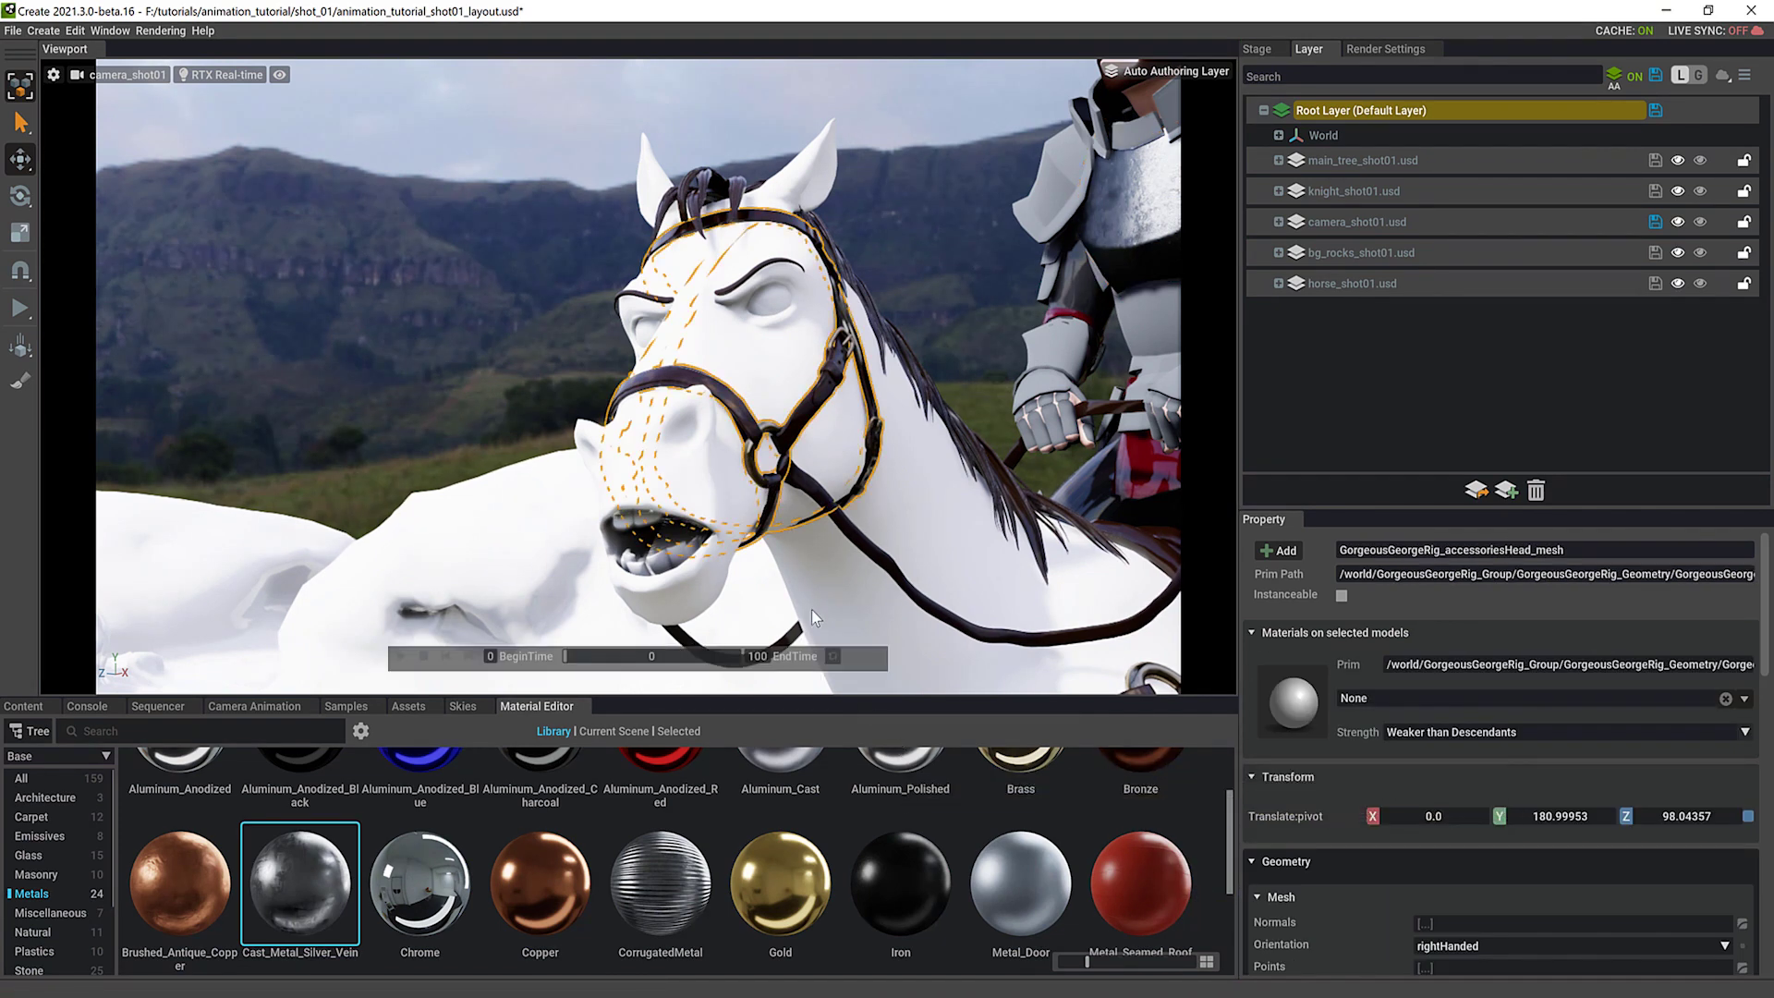
left_click(1271, 51)
left_click(1307, 268)
left_click(1416, 290)
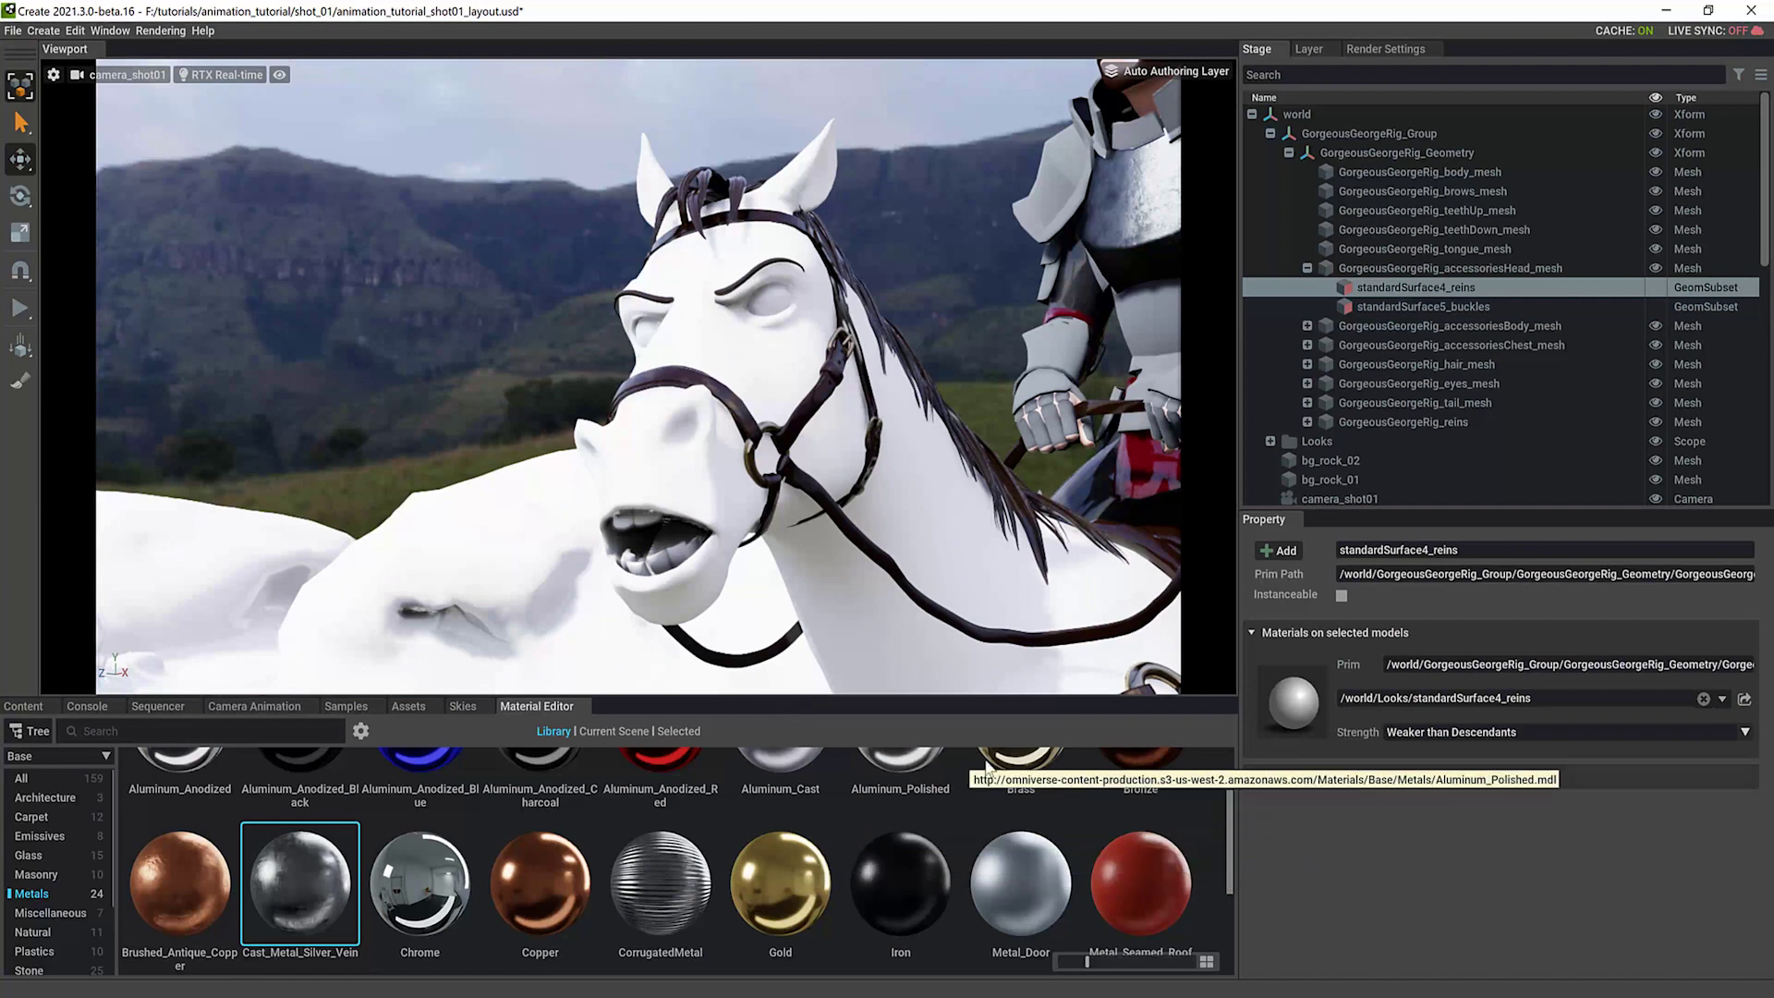
left_click_drag(1017, 763, 1439, 314)
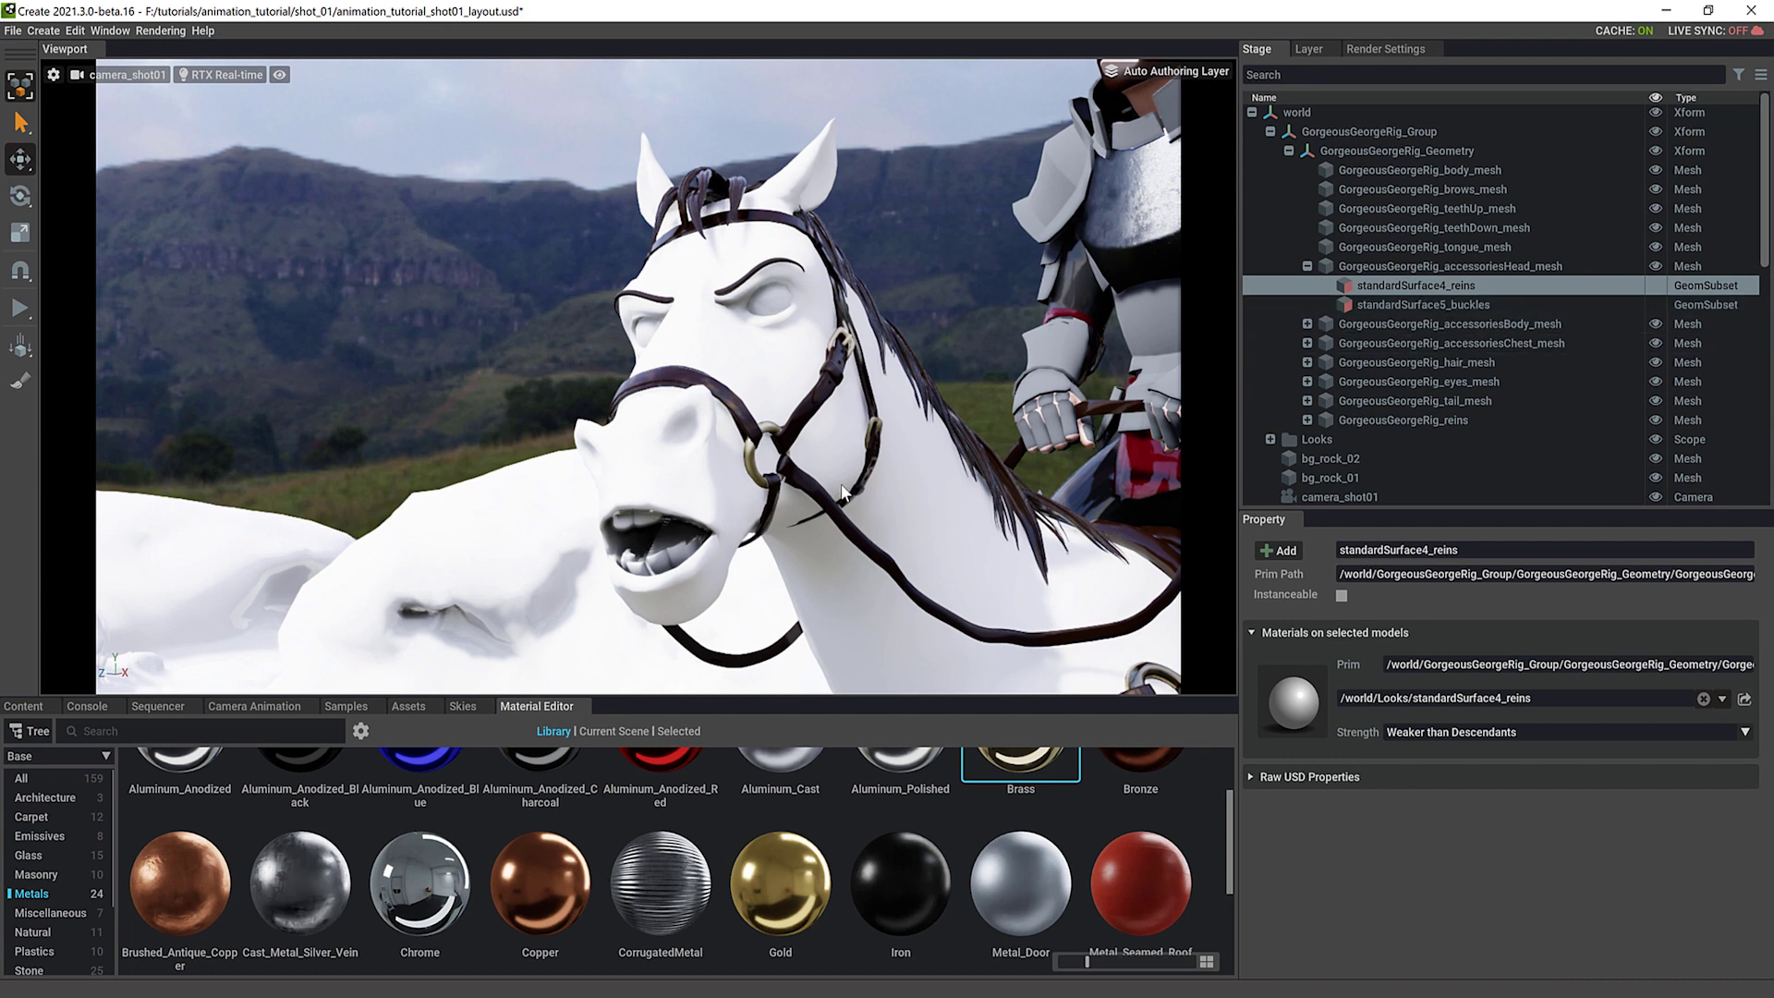
mouse_move(665, 634)
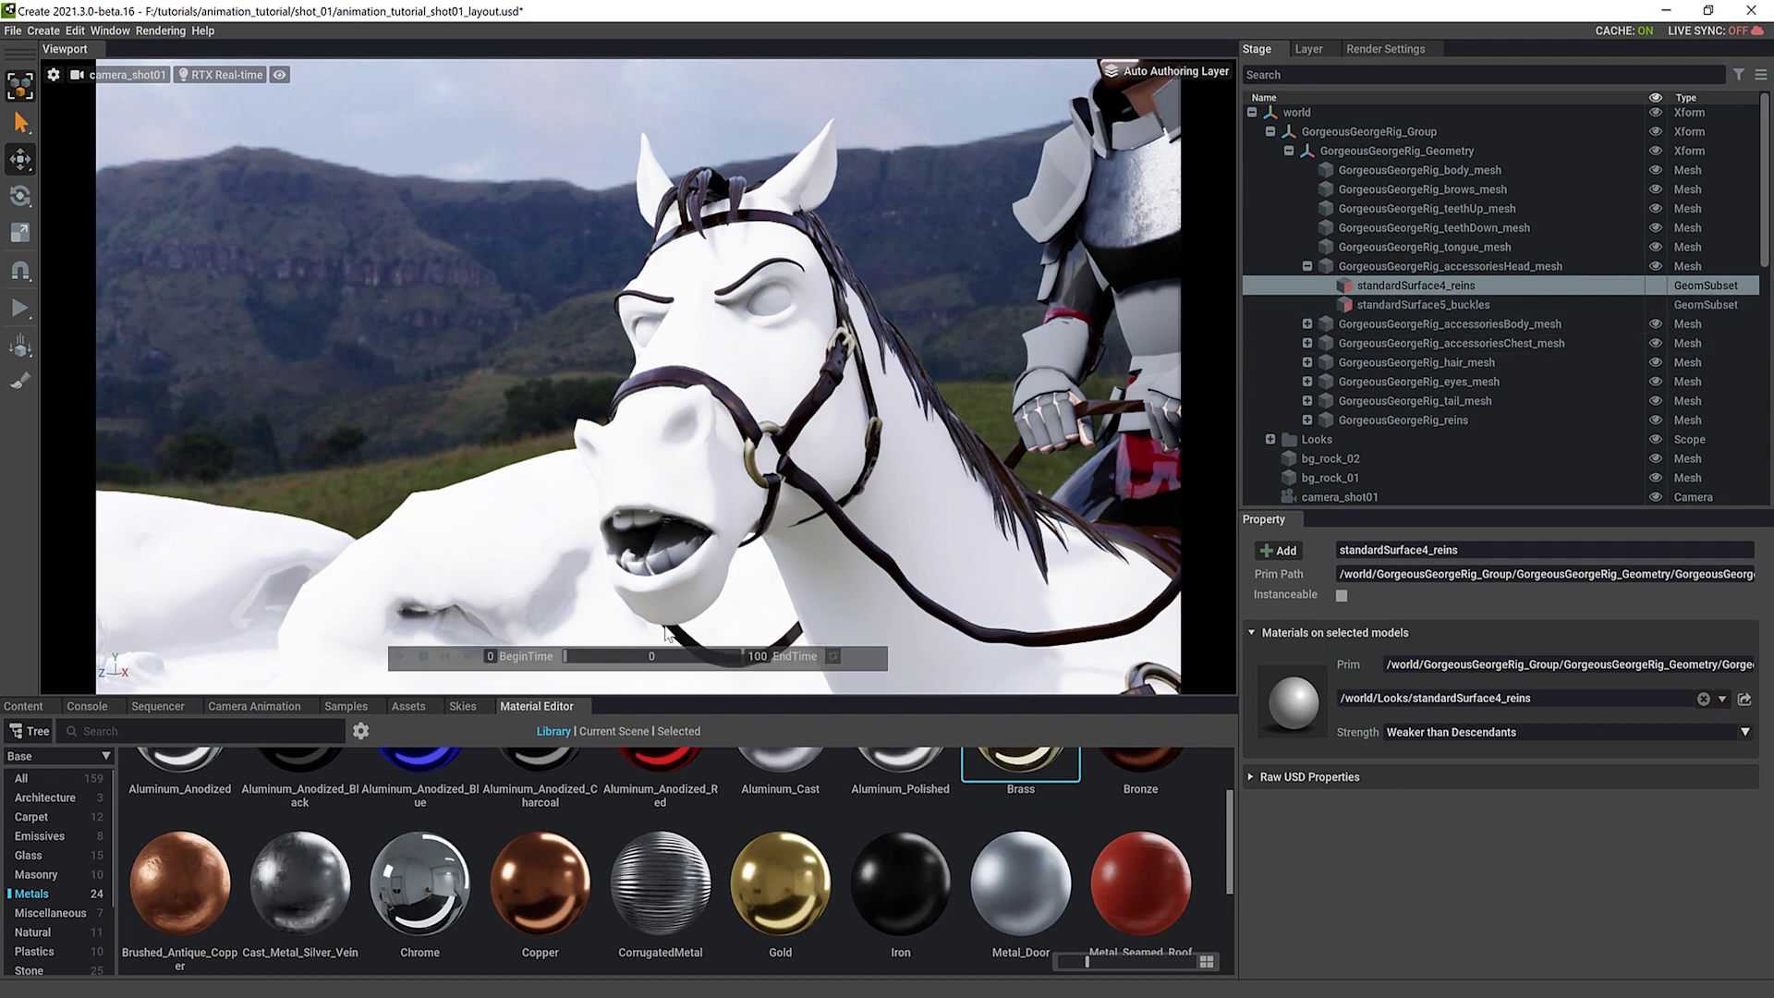
left_click(401, 656)
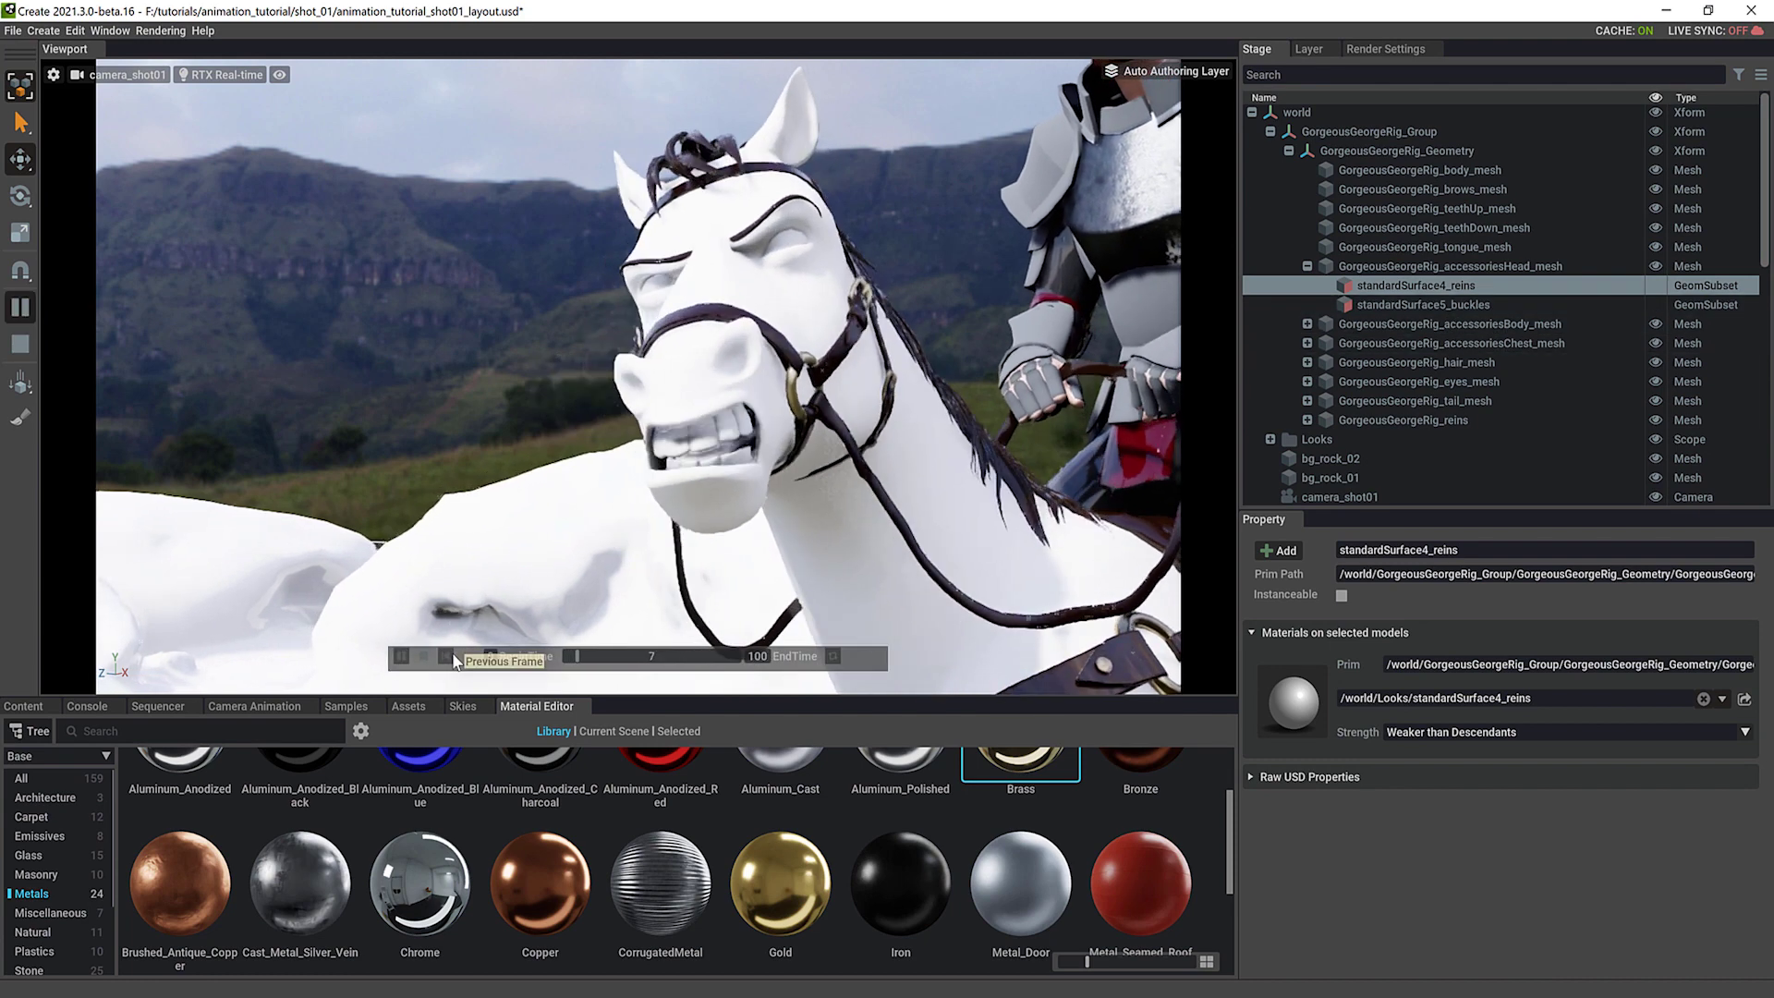